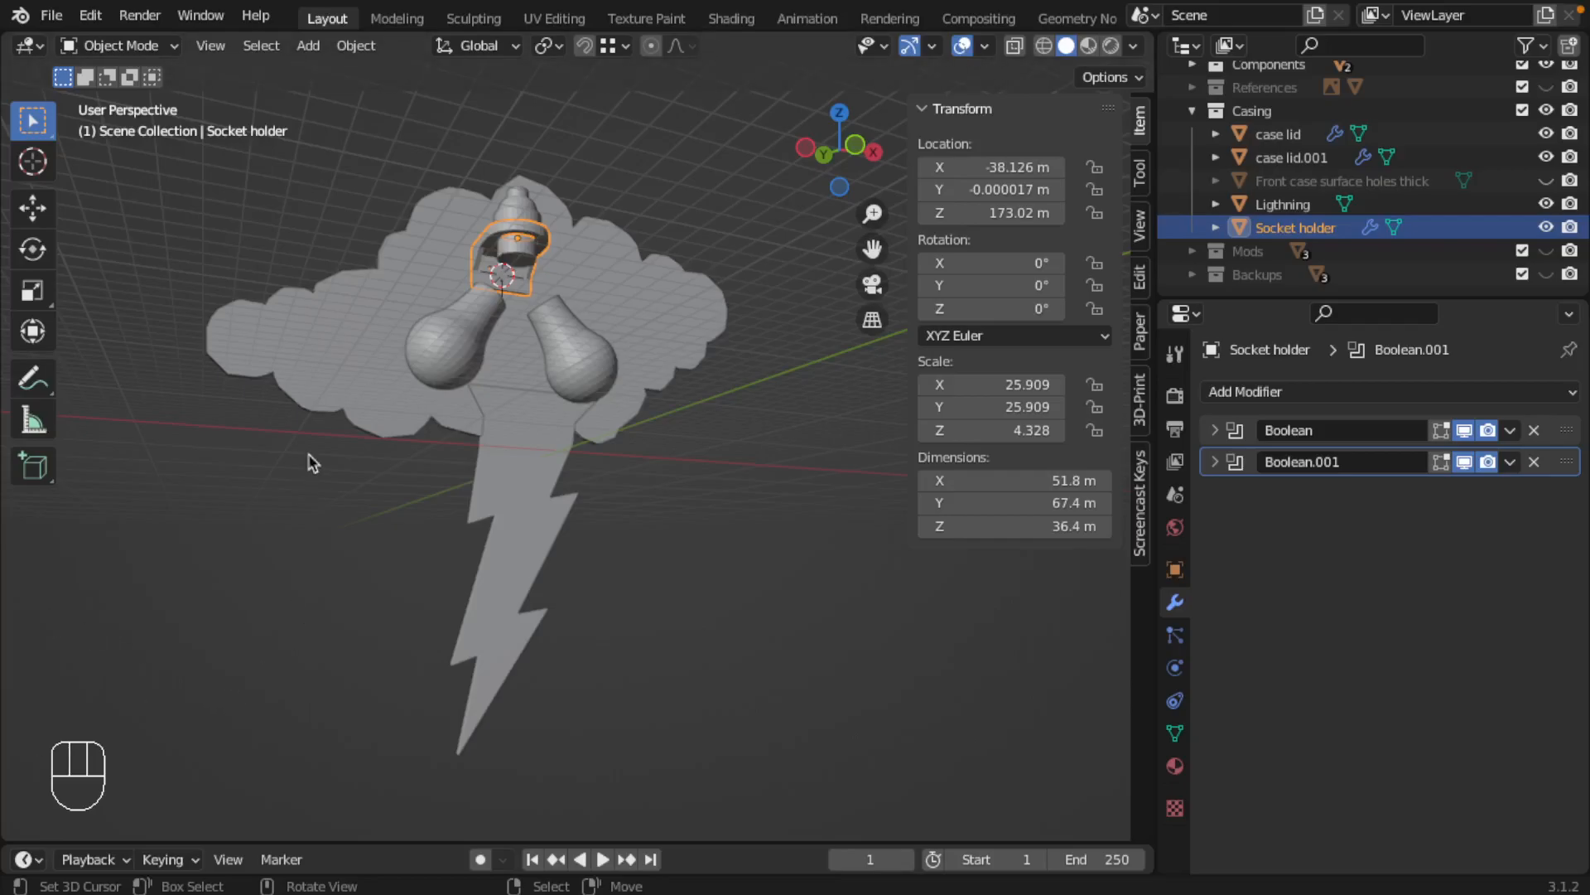
# Select the second cloud-shaped lid, case lid.001, from the casing's open side
pyautogui.moveTo(334, 370); pyautogui.dragTo(445, 460, button='middle')
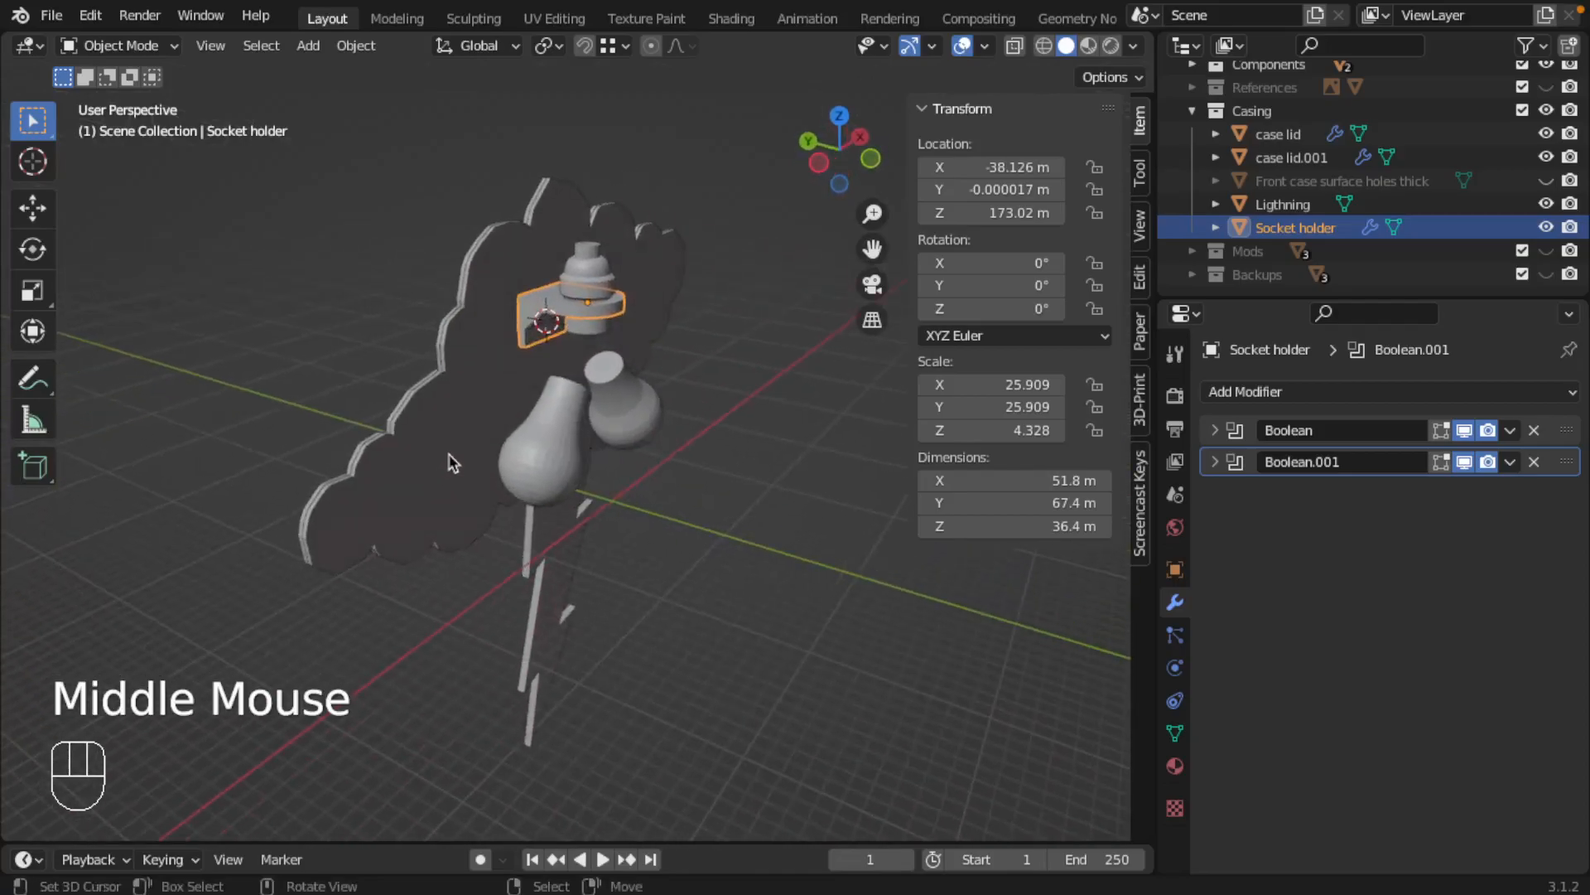
pyautogui.rightClick(454, 448)
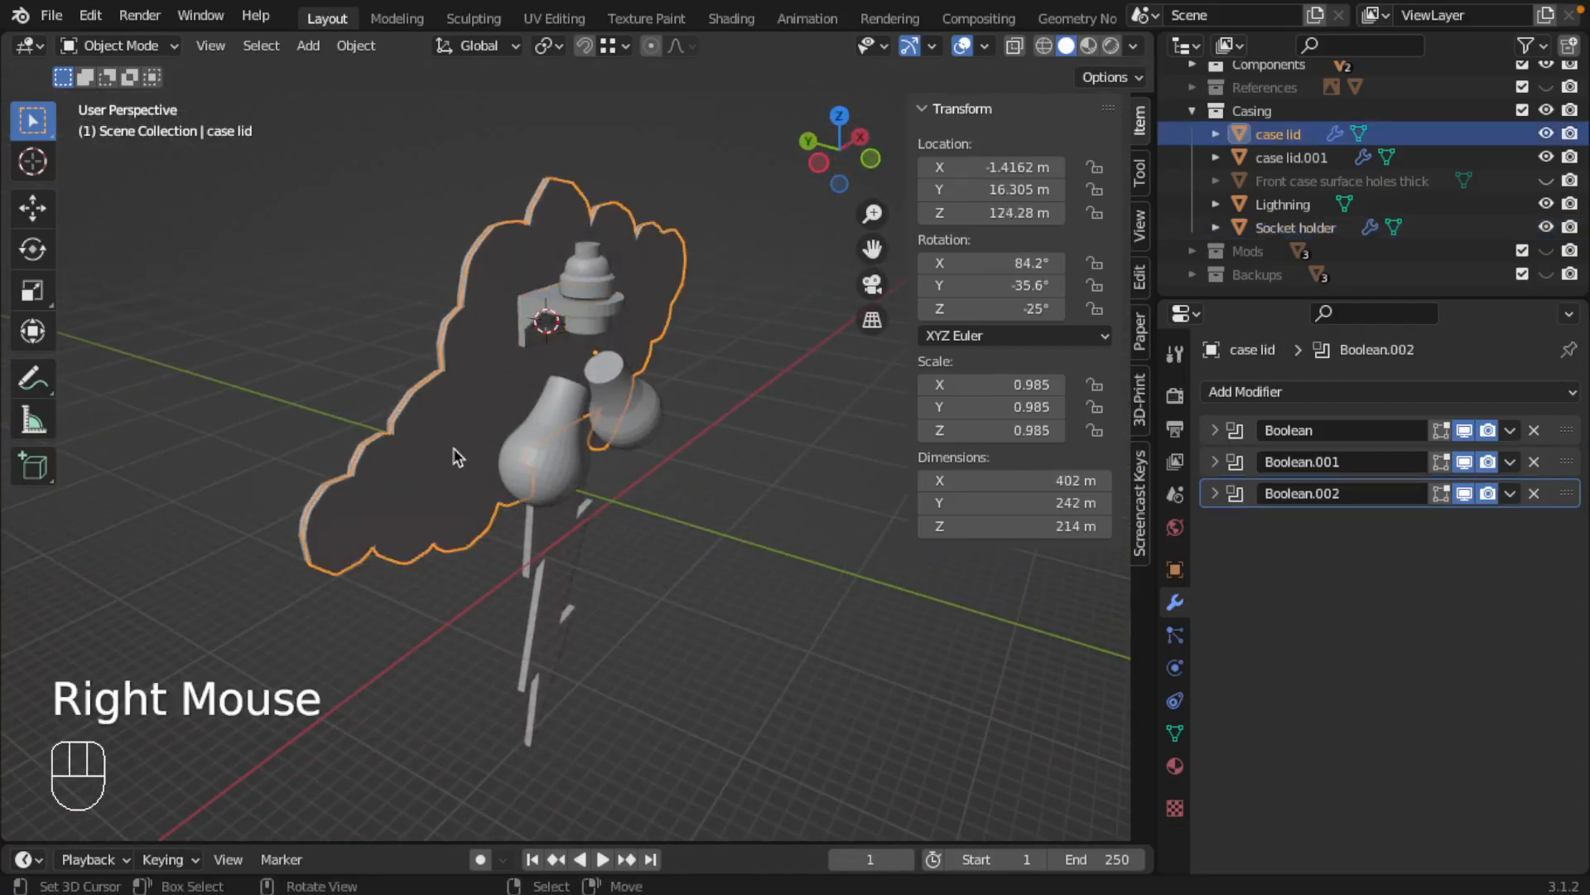
pyautogui.rightClick(448, 316)
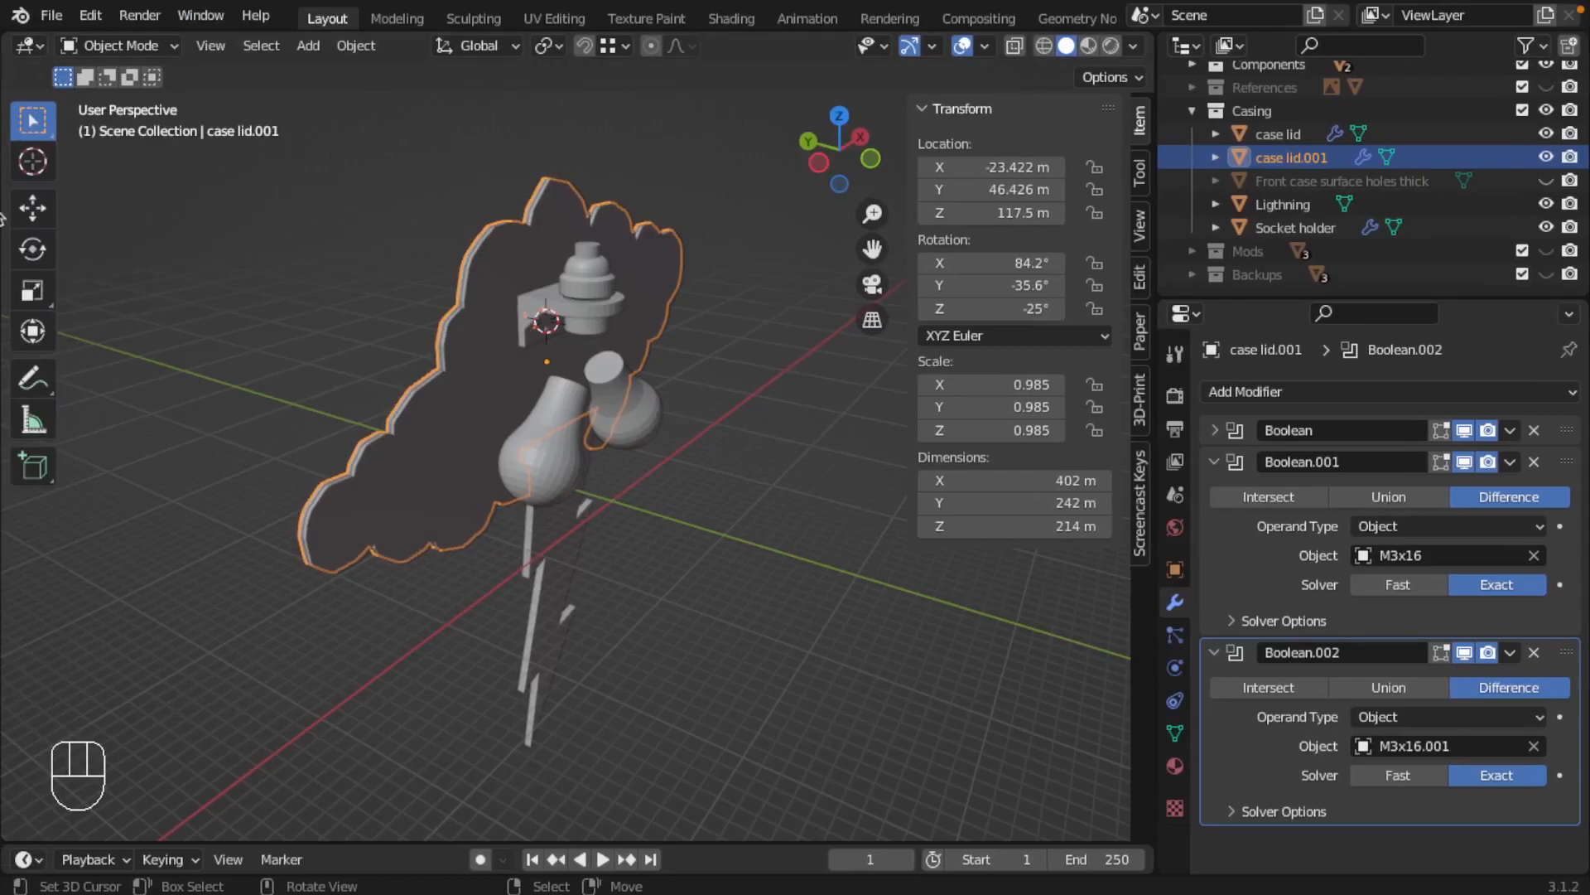
# Sketch a countersunk screw and a flat-head screw beside the cloud with the Annotate tool, adding a head arrow and shank width marks
pyautogui.click(33, 379)
pyautogui.moveTo(217, 275)
pyautogui.mouseDown()
pyautogui.moveTo(292, 282)
pyautogui.moveTo(246, 325)
pyautogui.moveTo(283, 308)
pyautogui.moveTo(248, 339)
pyautogui.moveTo(255, 439)
pyautogui.mouseUp()
pyautogui.moveTo(276, 323); pyautogui.dragTo(262, 418)
pyautogui.moveTo(323, 283)
pyautogui.mouseDown()
pyautogui.moveTo(378, 306)
pyautogui.moveTo(361, 275)
pyautogui.moveTo(326, 280)
pyautogui.moveTo(339, 394)
pyautogui.moveTo(358, 321)
pyautogui.mouseUp()
pyautogui.moveTo(336, 323)
pyautogui.mouseDown()
pyautogui.moveTo(364, 346)
pyautogui.moveTo(340, 391)
pyautogui.mouseUp()
pyautogui.moveTo(268, 234); pyautogui.dragTo(266, 269)
pyautogui.moveTo(260, 253)
pyautogui.mouseDown()
pyautogui.moveTo(265, 268)
pyautogui.moveTo(272, 254)
pyautogui.mouseUp()
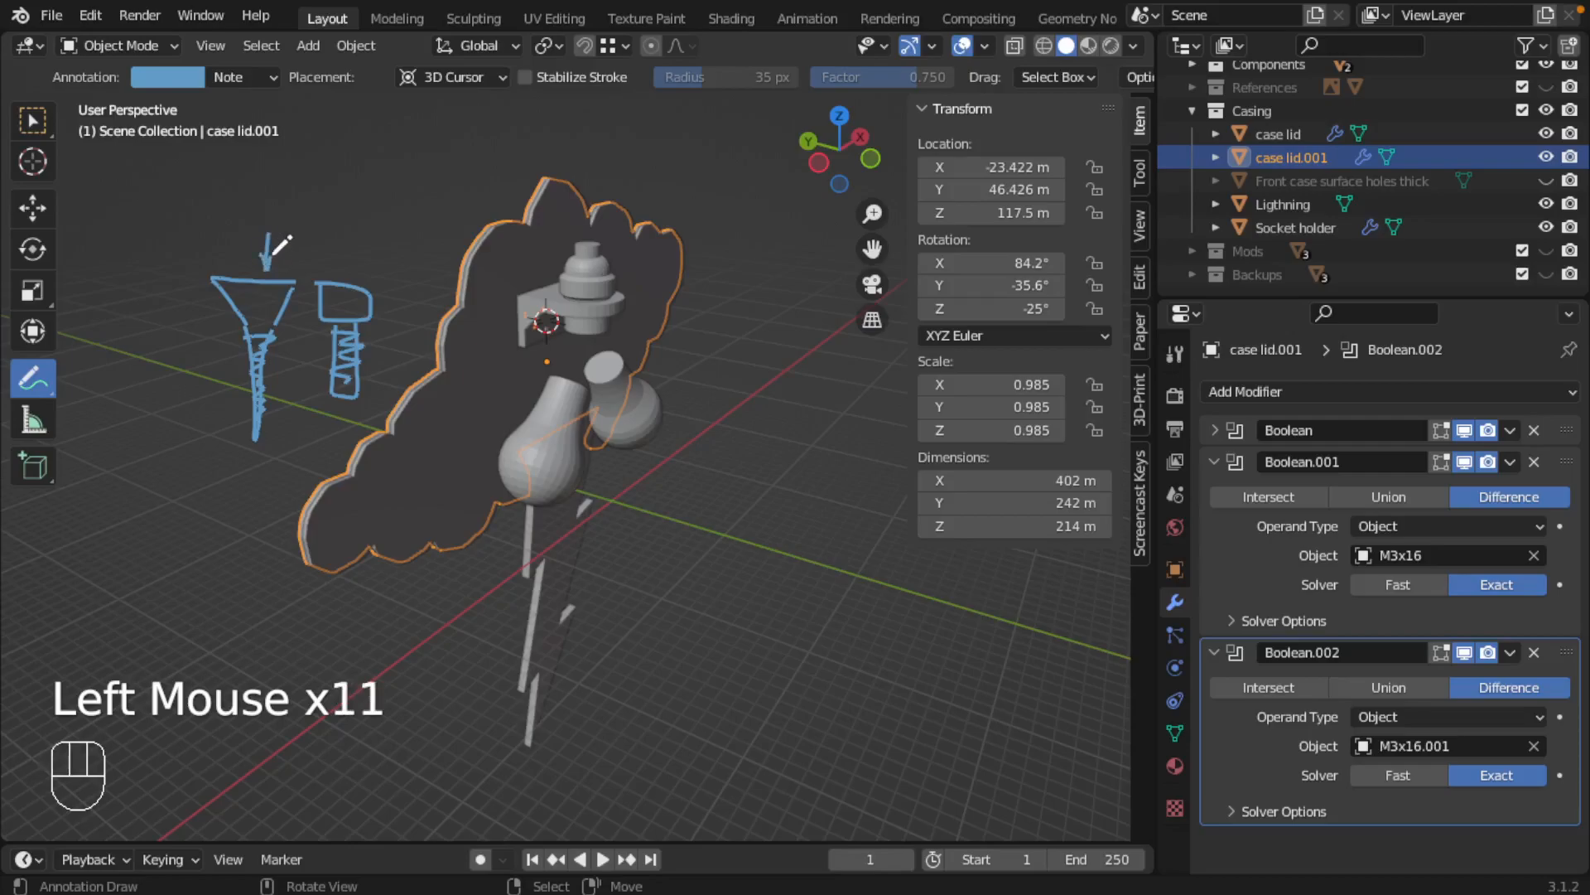
pyautogui.moveTo(247, 406)
pyautogui.mouseDown()
pyautogui.moveTo(245, 478)
pyautogui.moveTo(265, 469)
pyautogui.mouseUp()
pyautogui.moveTo(226, 458); pyautogui.dragTo(243, 458)
pyautogui.moveTo(236, 467)
pyautogui.mouseDown()
pyautogui.moveTo(236, 448)
pyautogui.moveTo(268, 455)
pyautogui.mouseUp()
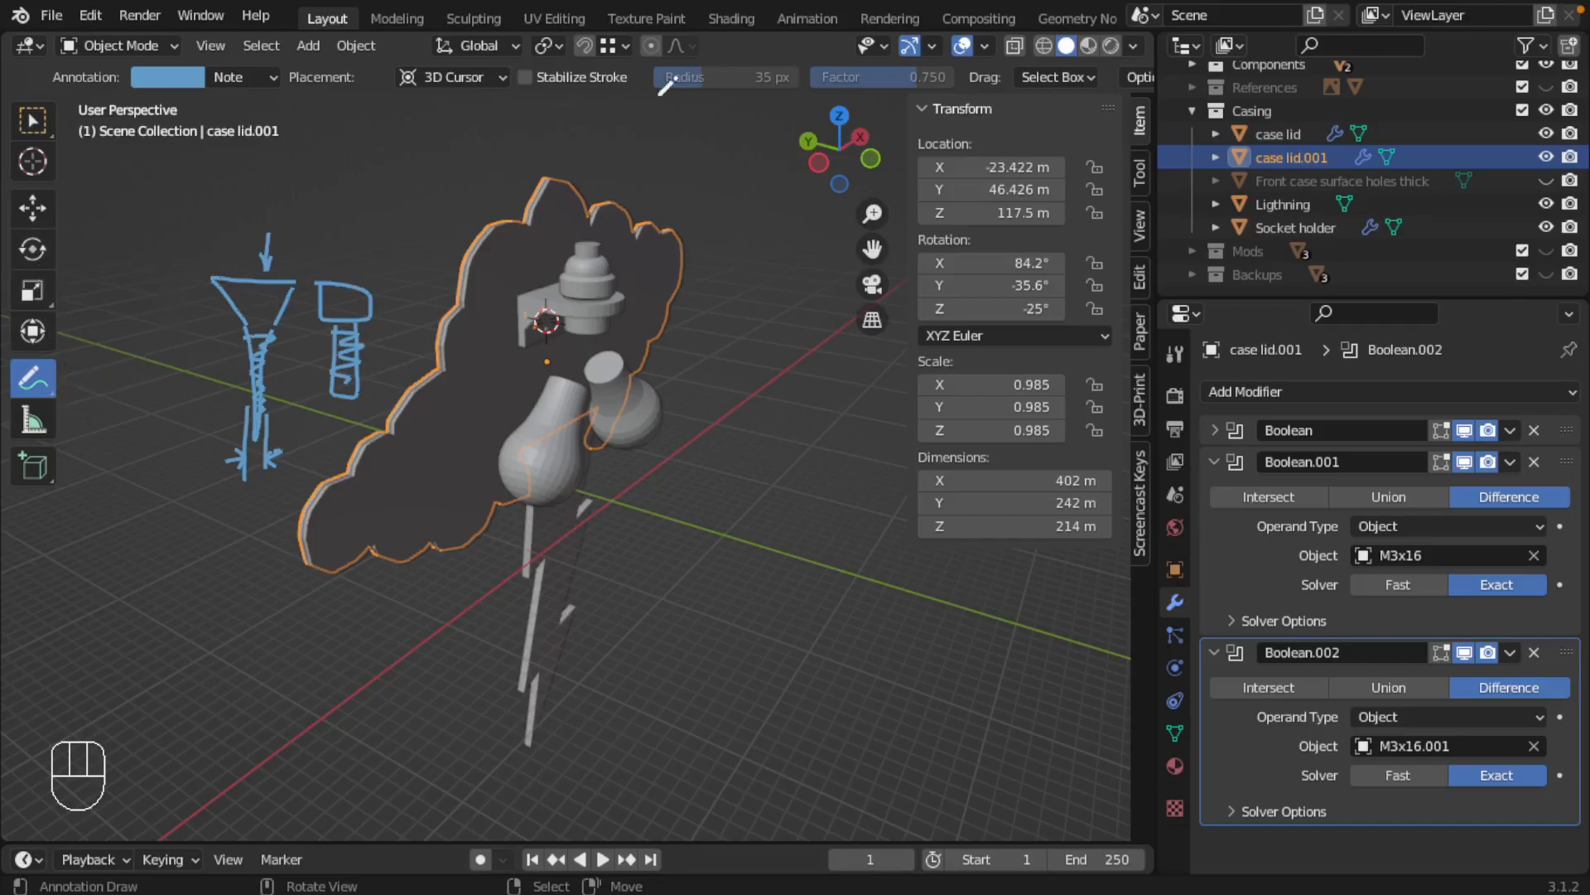
# Undo all the screw annotation strokes and return to the selection tool
pyautogui.press('super+z')
pyautogui.press('super+z')
pyautogui.press('super+z')
pyautogui.press('super+z')
pyautogui.press('super+z')
pyautogui.press('super+z')
pyautogui.press('super+z')
pyautogui.press('super+z')
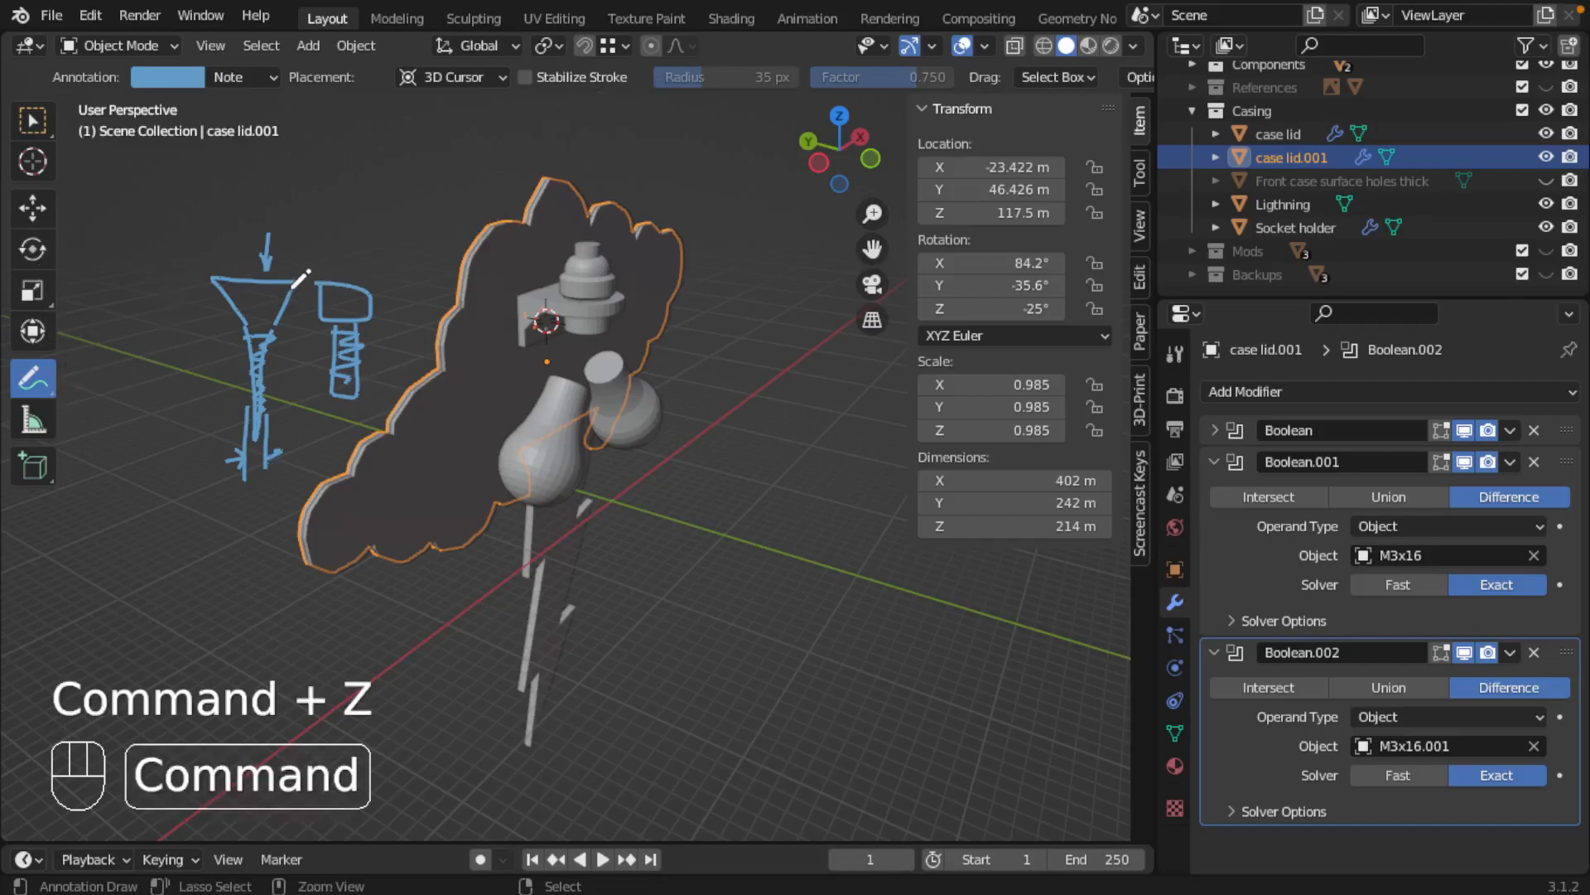
pyautogui.press('super+z')
pyautogui.press('super+z')
pyautogui.press('super+z')
pyautogui.press('super+z')
pyautogui.press('super+z')
pyautogui.press('super+z')
pyautogui.press('super+z')
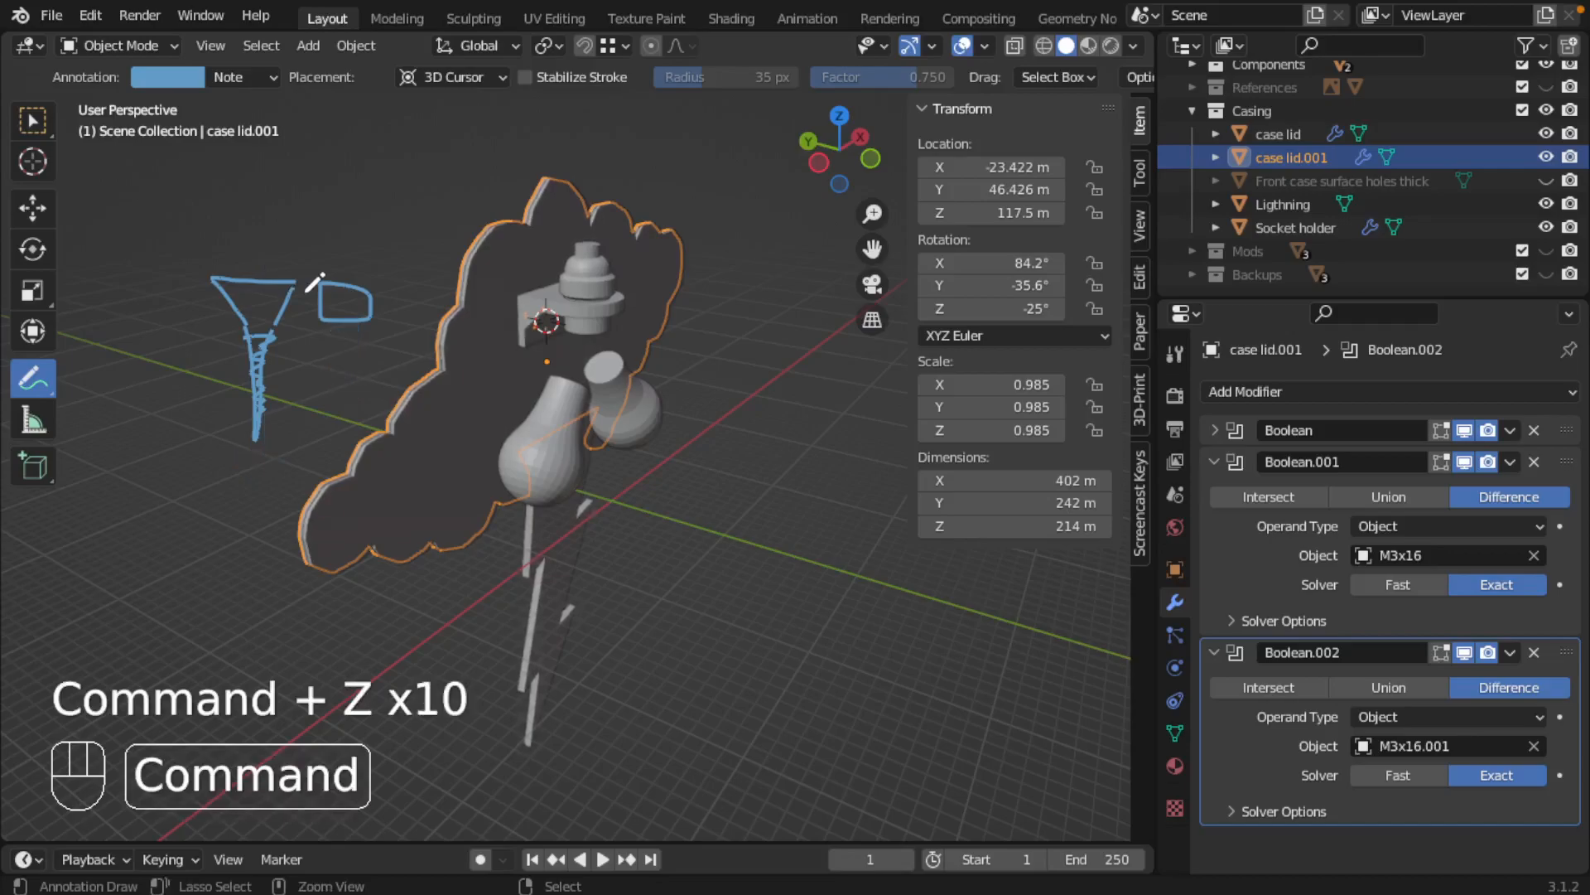
pyautogui.press('super+z')
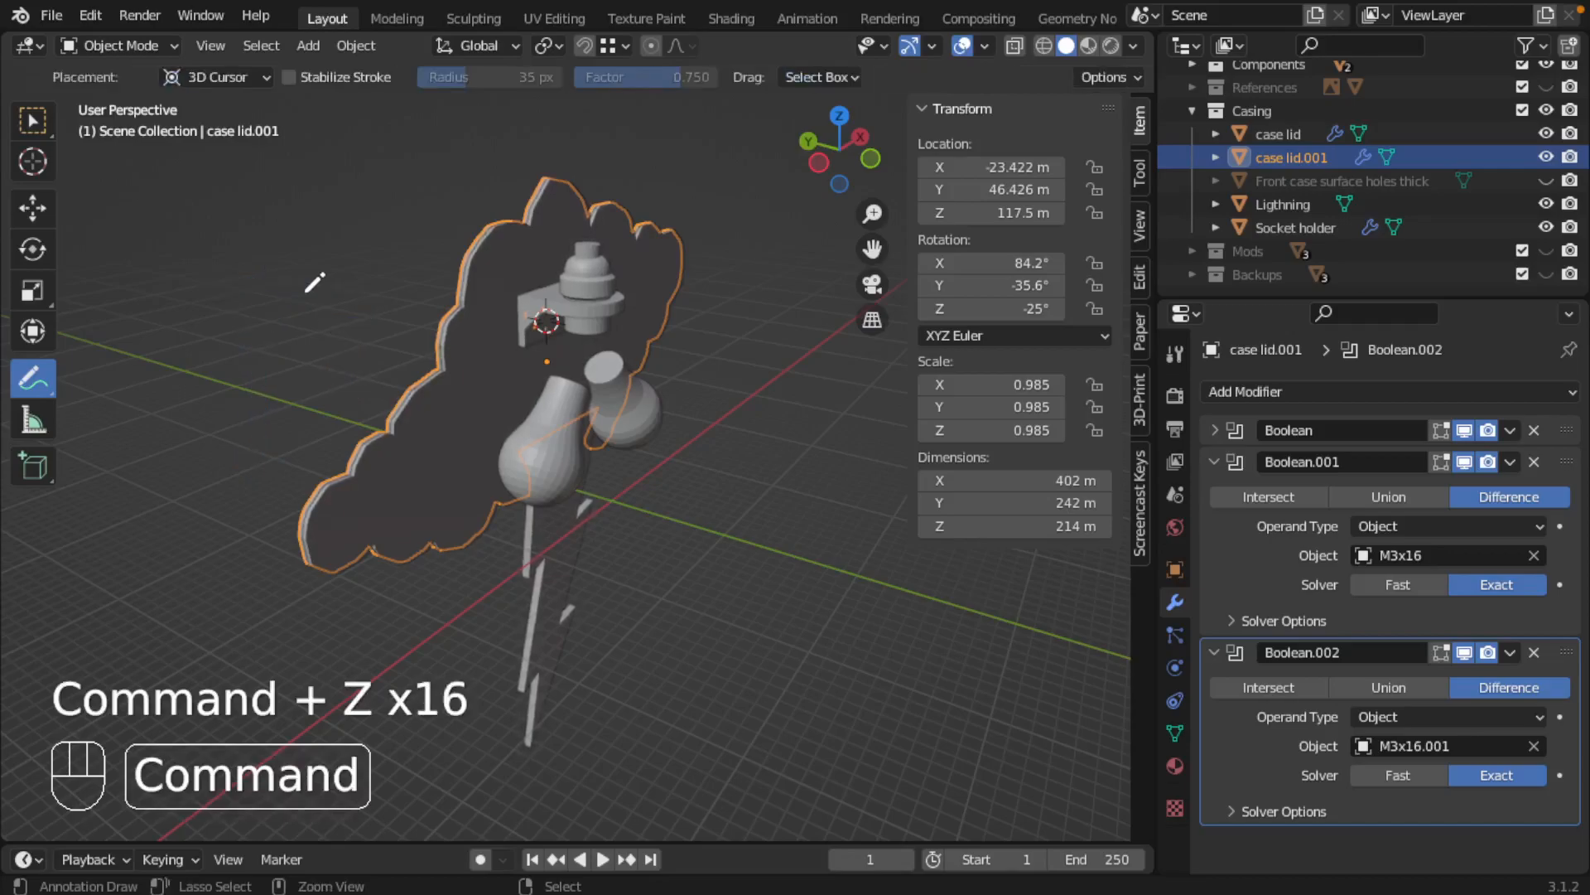
pyautogui.click(34, 124)
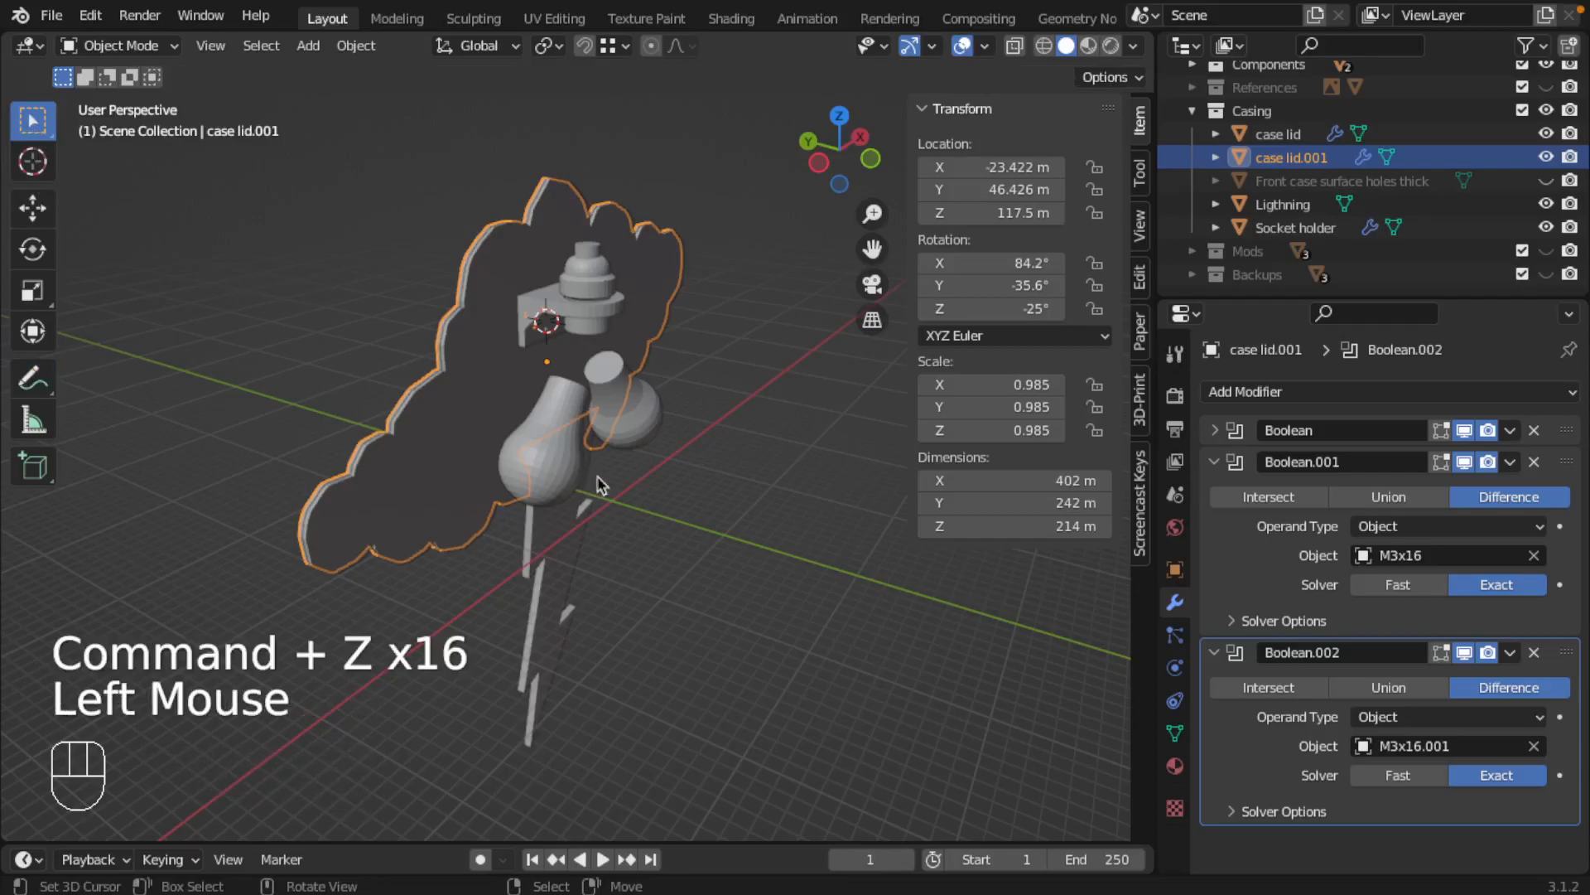
pyautogui.click(43, 390)
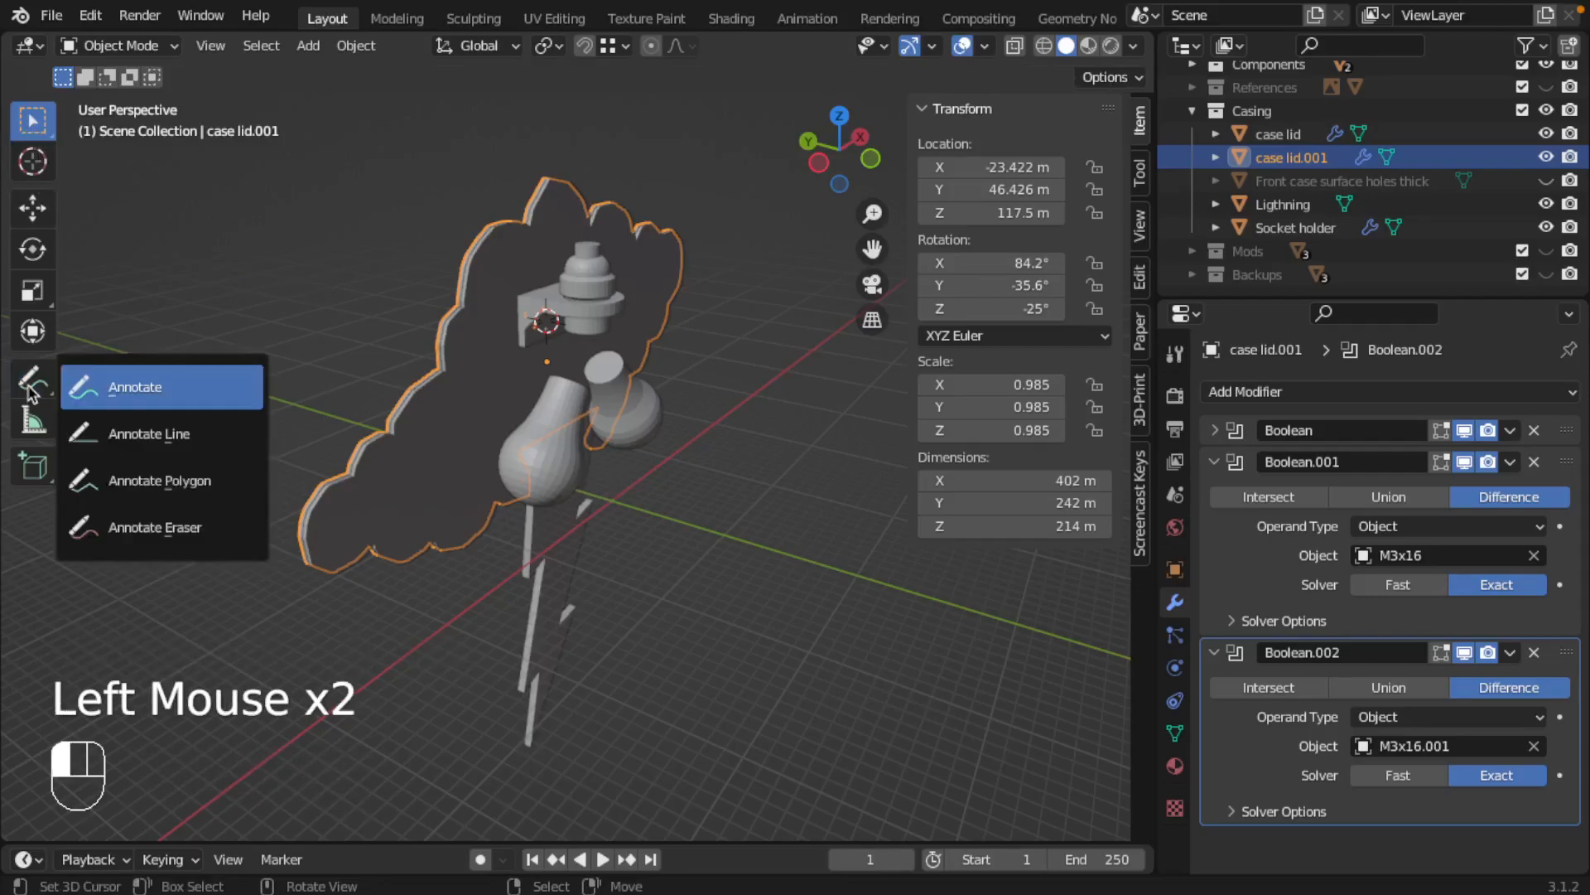
pyautogui.click(43, 392)
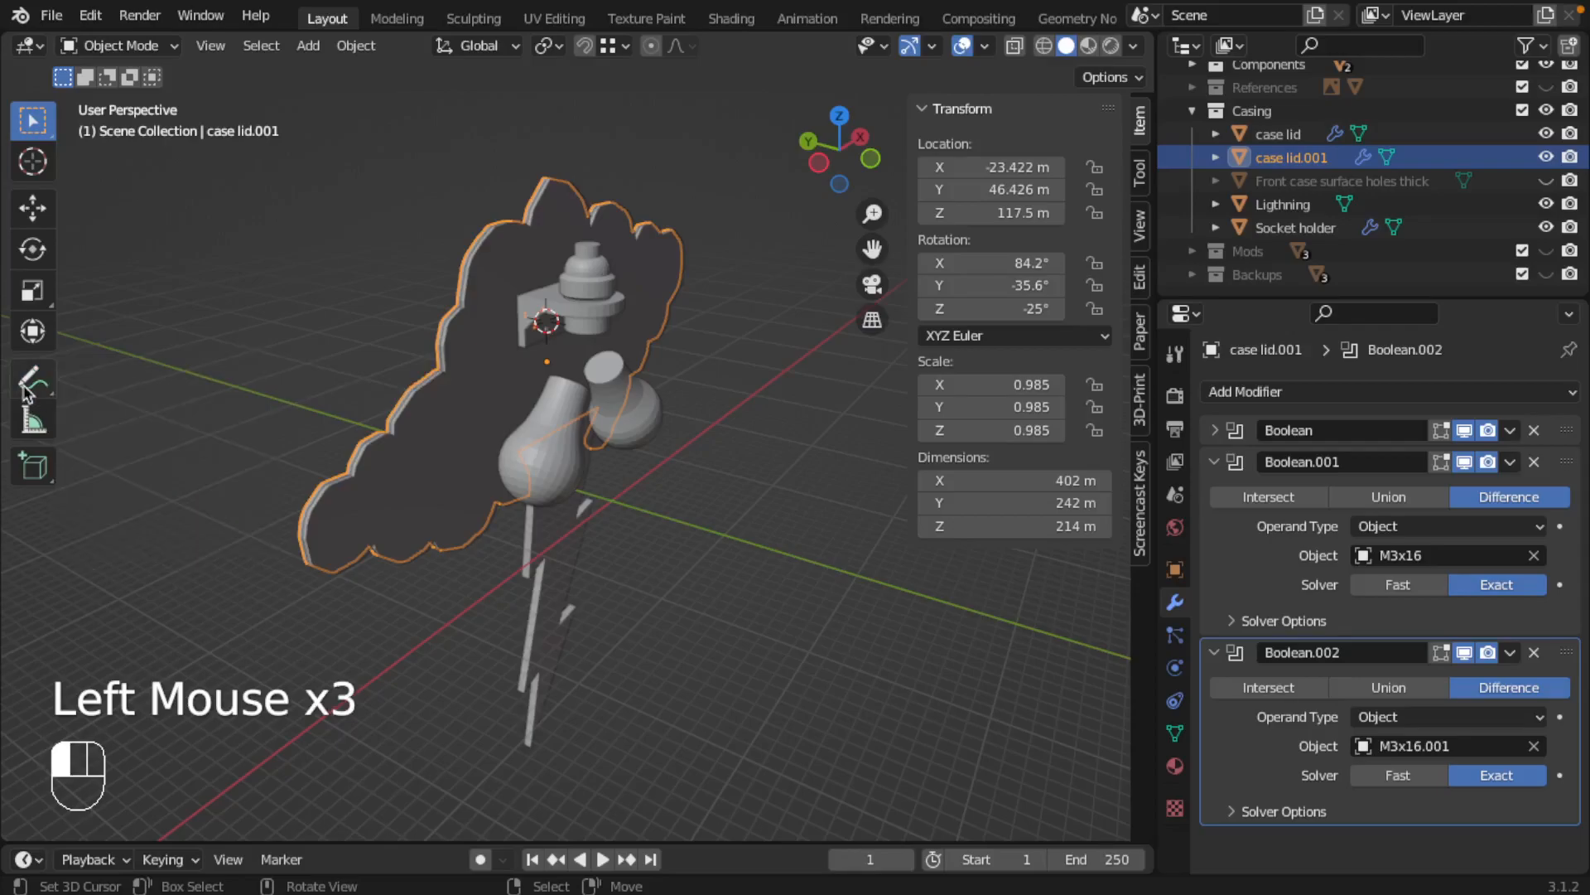
pyautogui.press('Escape')
pyautogui.moveTo(652, 461)
pyautogui.mouseDown(button='middle')
pyautogui.moveTo(572, 479)
pyautogui.moveTo(598, 444)
pyautogui.moveTo(654, 444)
pyautogui.mouseUp(button='middle')
pyautogui.moveTo(655, 444); pyautogui.dragTo(710, 433, button='middle')
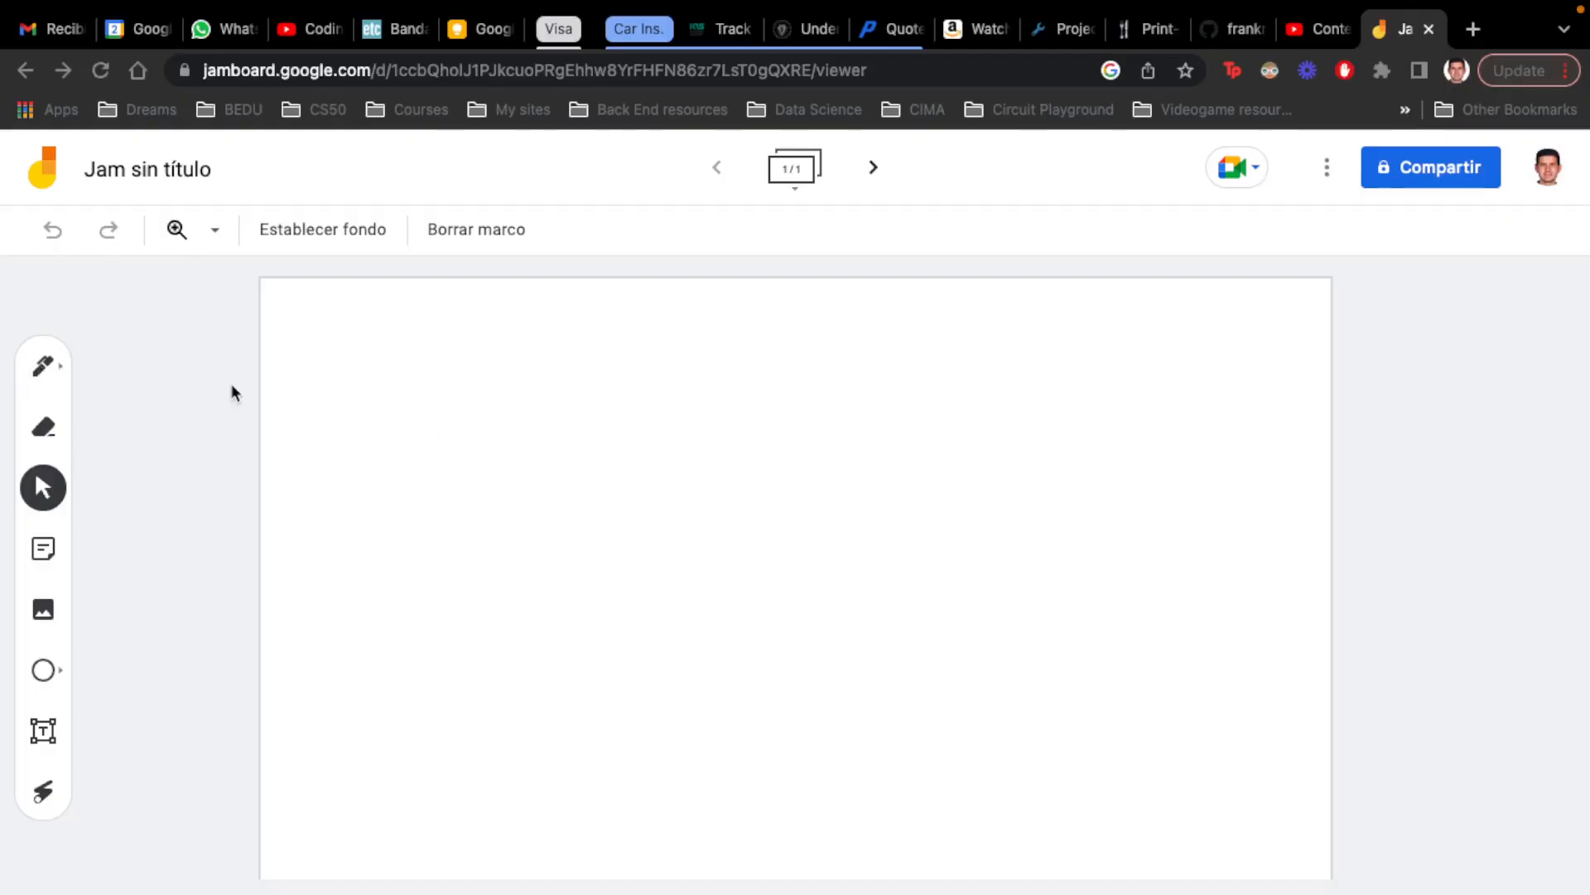
# Switch to the blank Google Jamboard page and sketch two thin upright plates side by side with the black pen
pyautogui.click(588, 413)
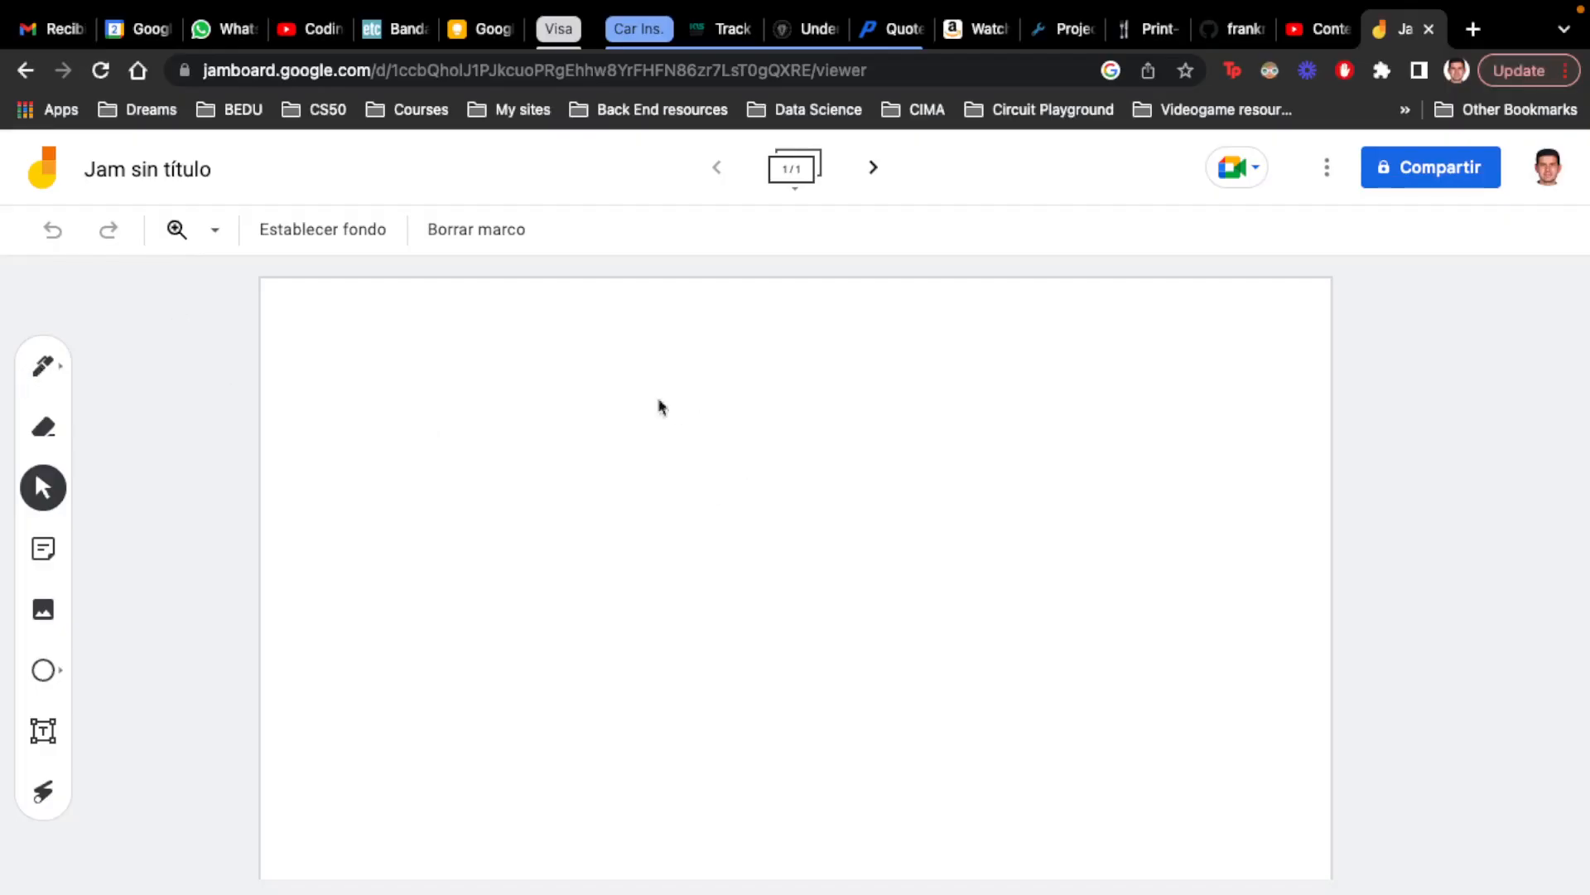
pyautogui.click(42, 366)
pyautogui.moveTo(520, 413); pyautogui.dragTo(521, 567)
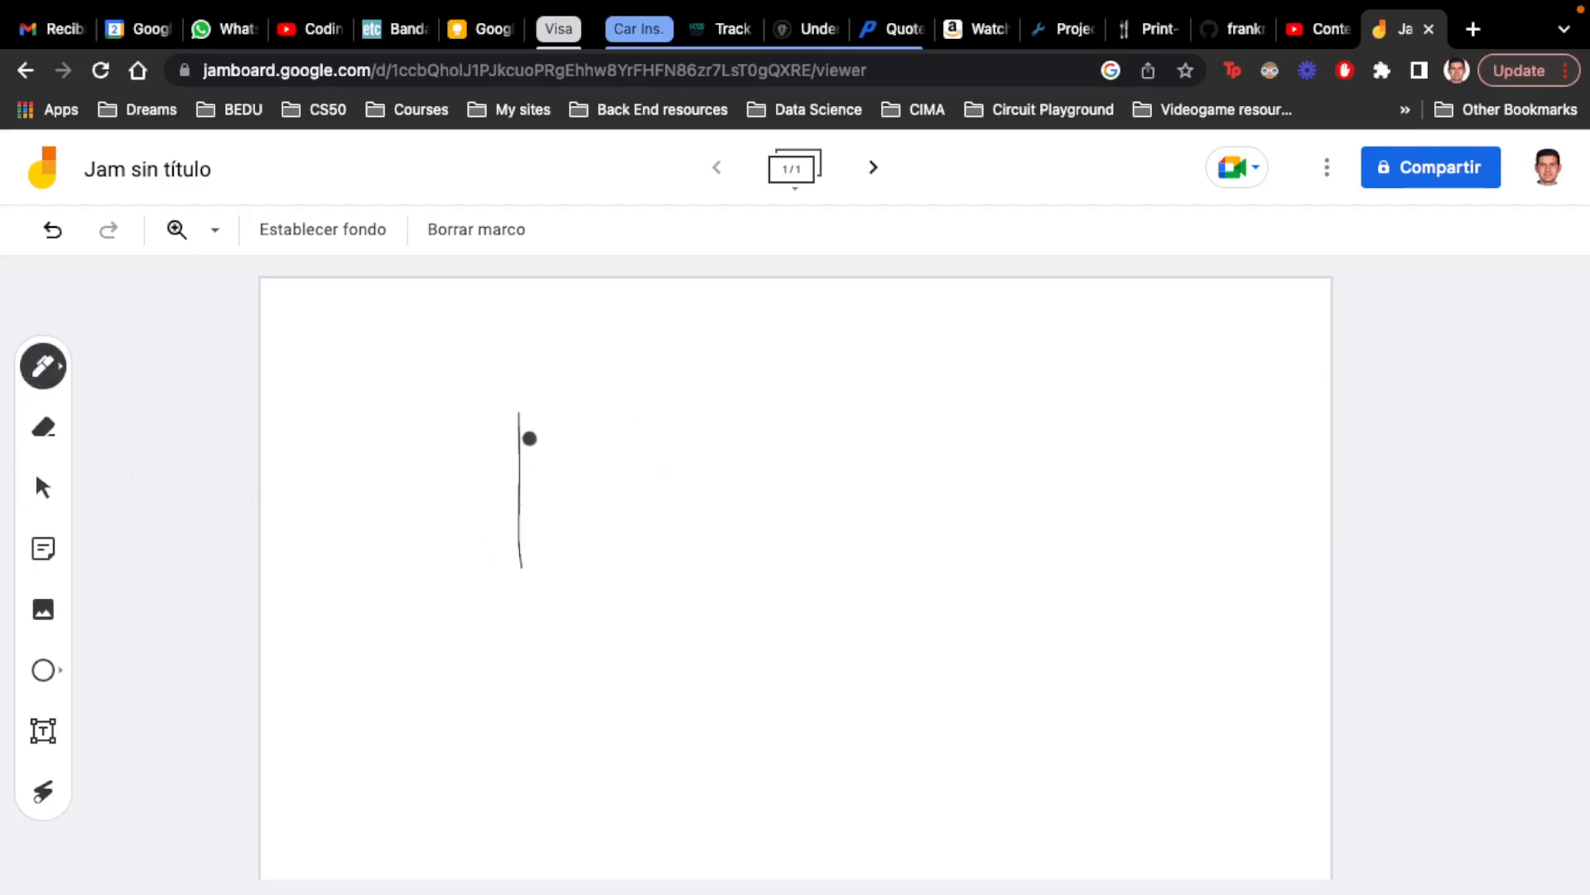
pyautogui.moveTo(520, 412); pyautogui.dragTo(537, 580)
pyautogui.moveTo(532, 412); pyautogui.dragTo(561, 588)
pyautogui.moveTo(538, 413); pyautogui.dragTo(545, 602)
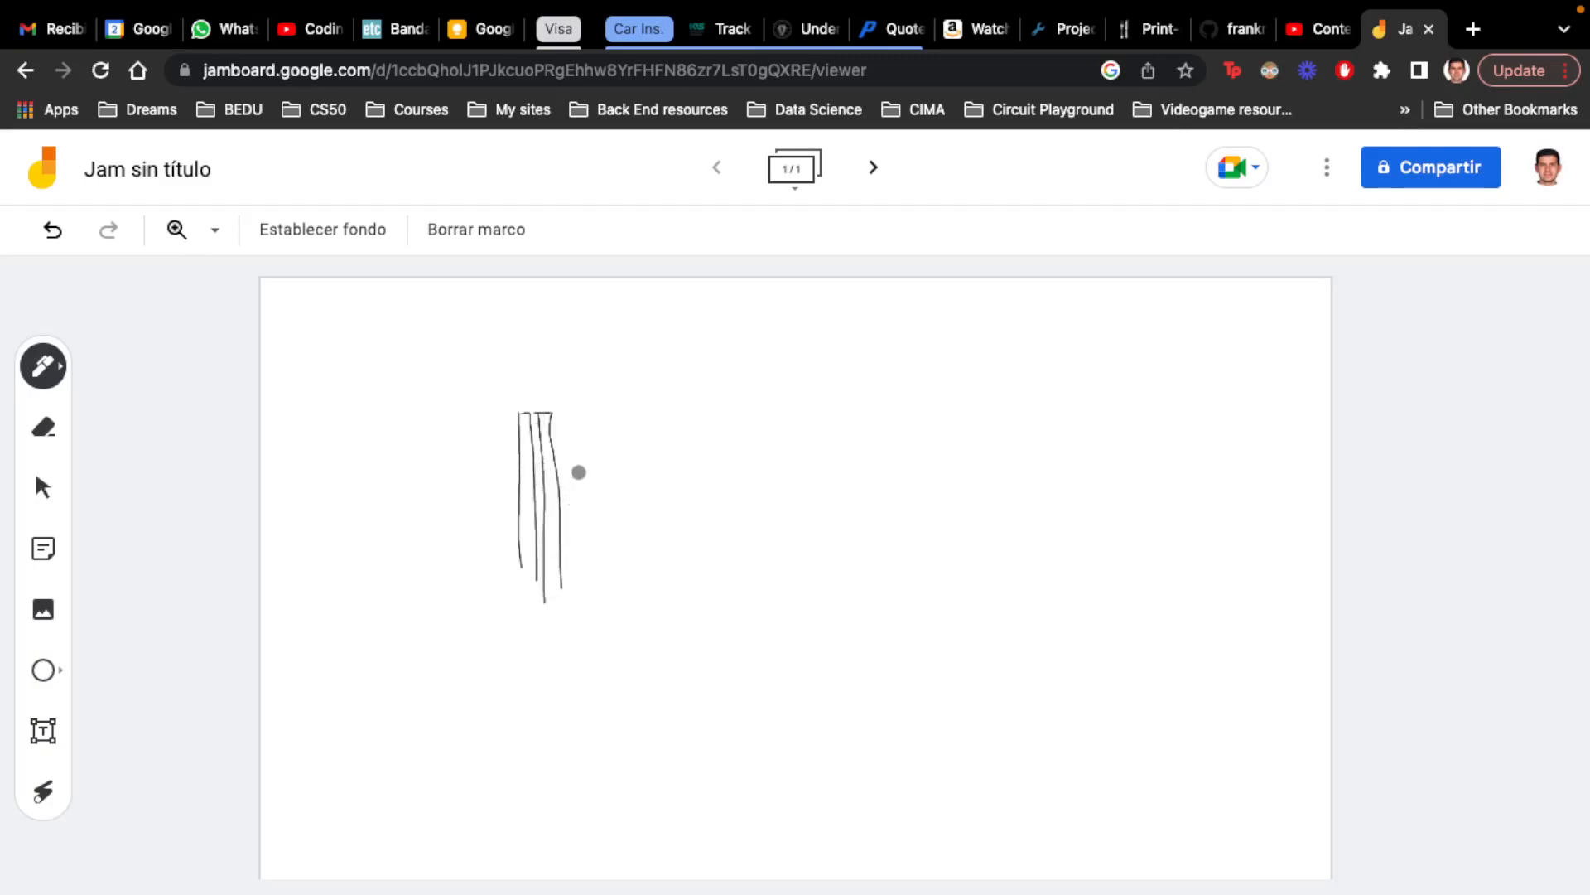
# Sketch the cloud casing's double-line profile beside the plates with a short lip at its upper end, and erase the stray line inside the lip
pyautogui.moveTo(577, 410)
pyautogui.mouseDown()
pyautogui.moveTo(762, 522)
pyautogui.moveTo(867, 650)
pyautogui.mouseUp()
pyautogui.moveTo(579, 409)
pyautogui.mouseDown()
pyautogui.moveTo(583, 451)
pyautogui.moveTo(597, 421)
pyautogui.moveTo(635, 465)
pyautogui.moveTo(700, 472)
pyautogui.moveTo(799, 539)
pyautogui.moveTo(878, 613)
pyautogui.moveTo(868, 651)
pyautogui.mouseUp()
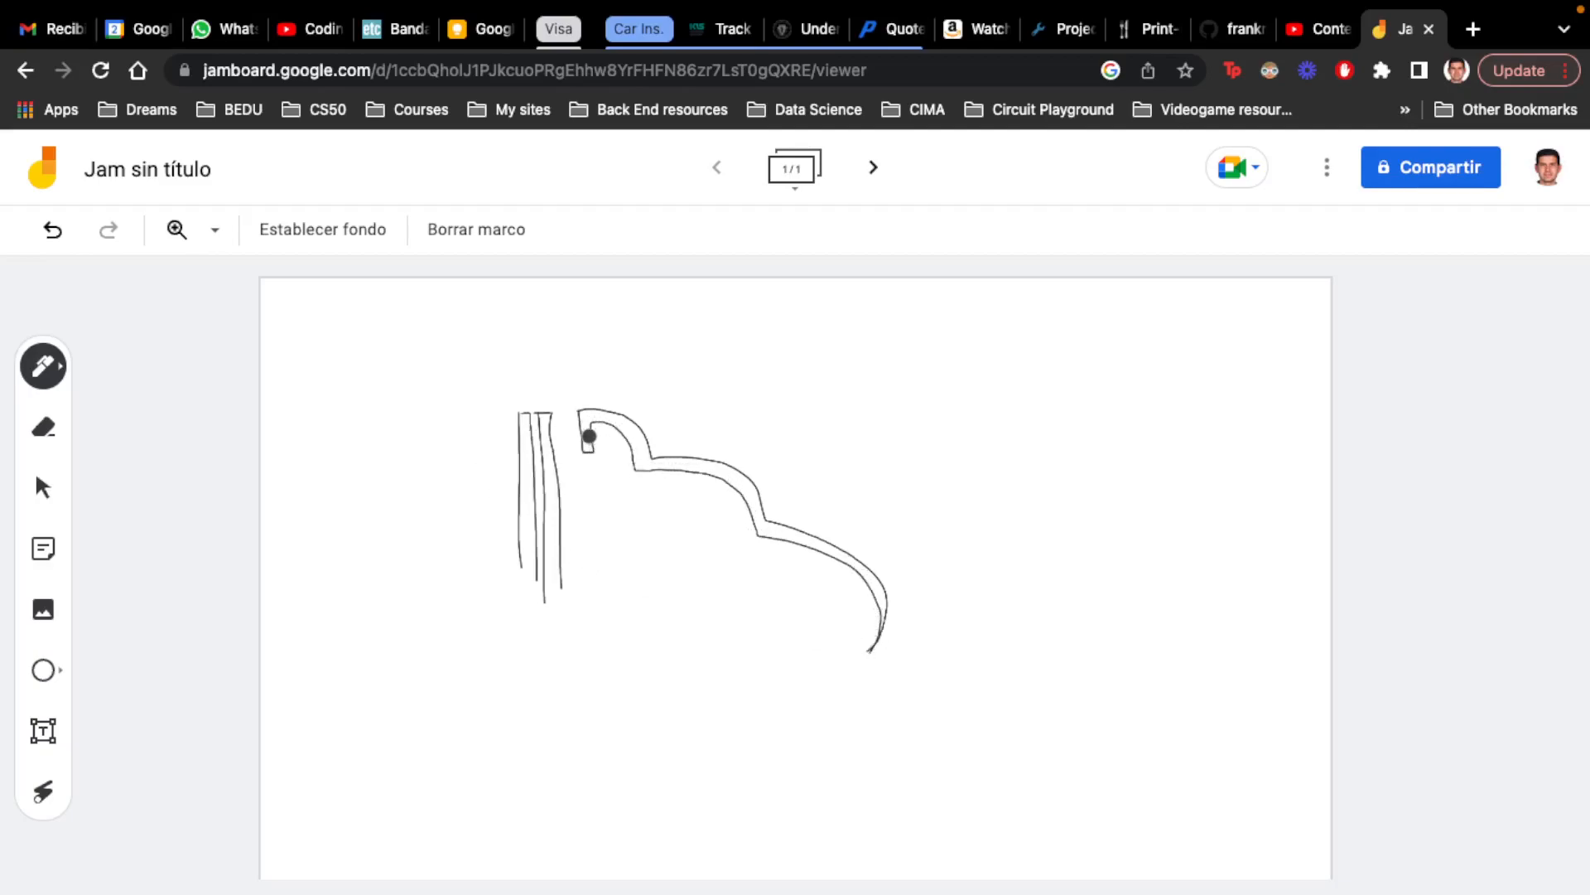
pyautogui.moveTo(598, 425); pyautogui.dragTo(584, 451)
pyautogui.click(46, 367)
pyautogui.click(43, 427)
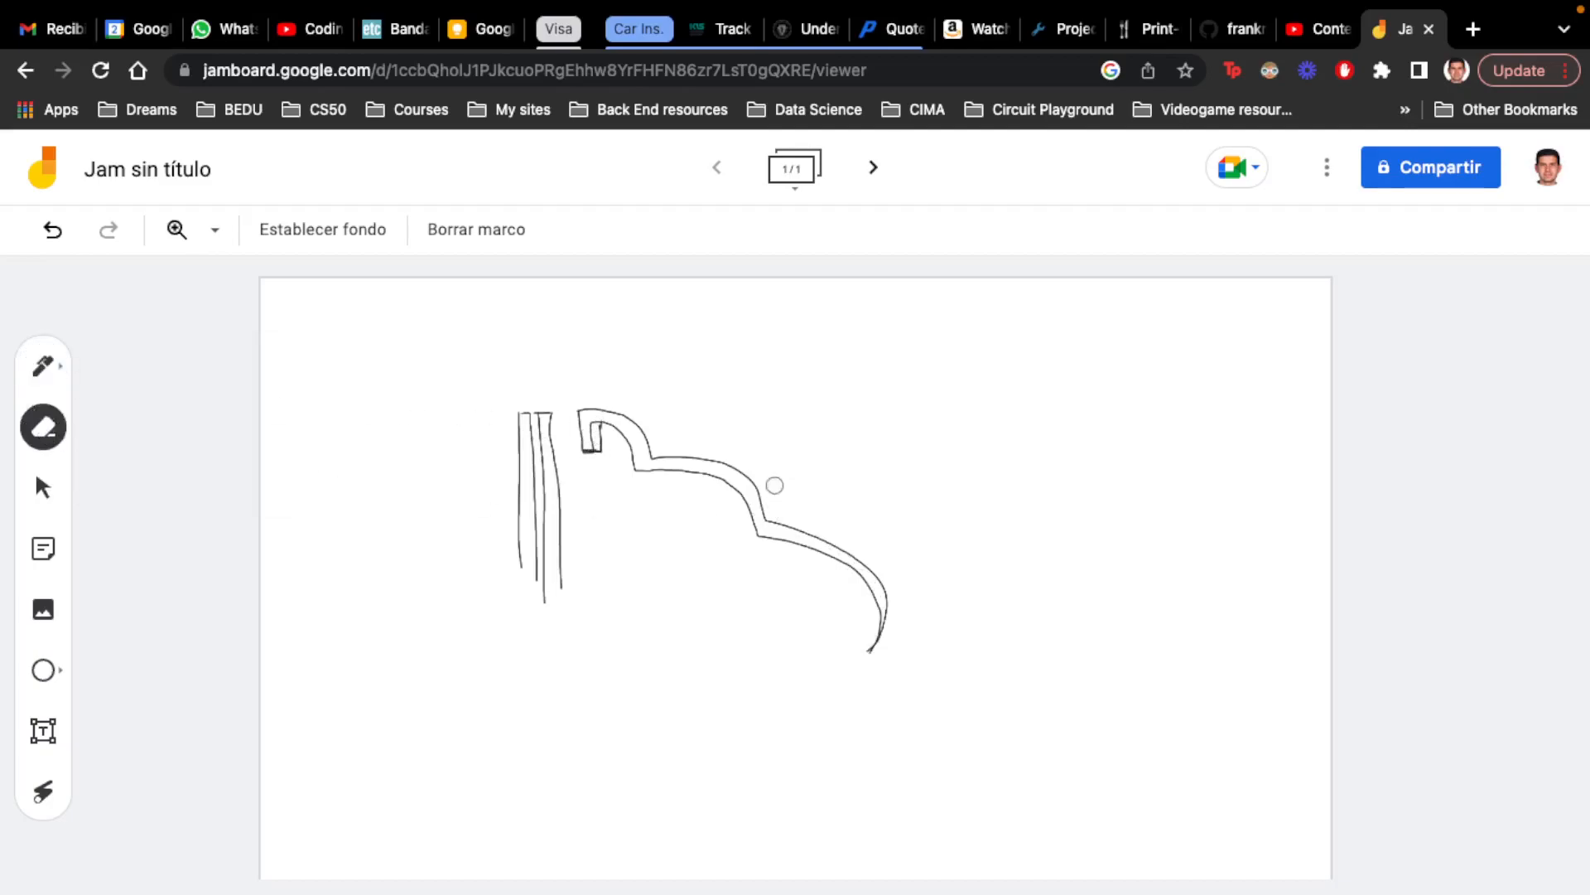
pyautogui.moveTo(591, 441); pyautogui.dragTo(589, 434)
# Sketch an orange countersunk screw pointing toward the plates
pyautogui.click(46, 367)
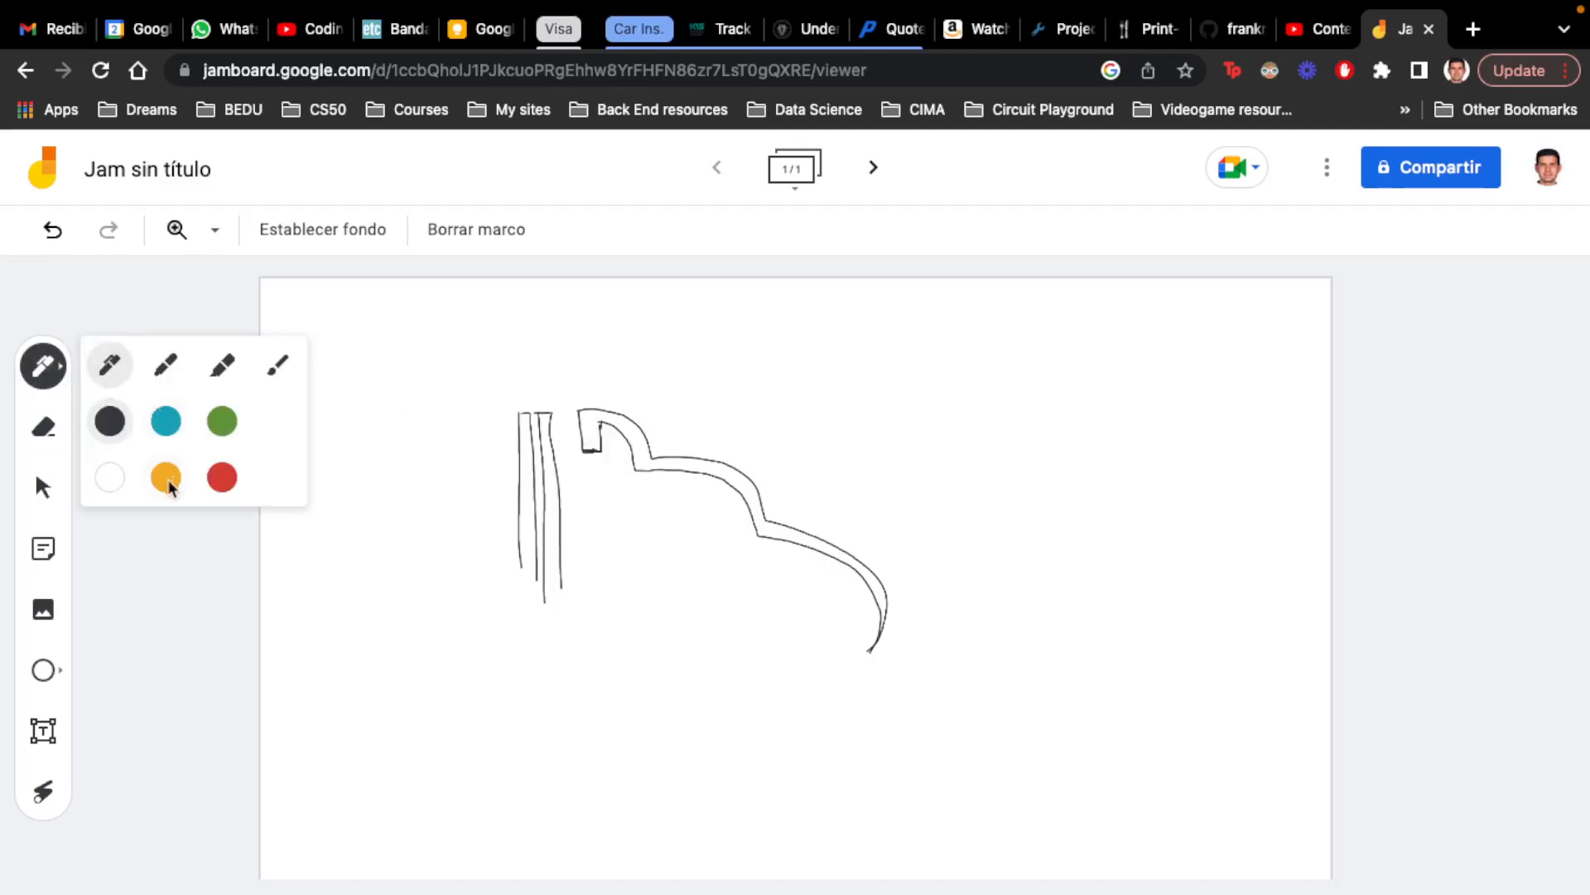
pyautogui.click(167, 477)
pyautogui.moveTo(378, 444)
pyautogui.mouseDown()
pyautogui.moveTo(433, 447)
pyautogui.moveTo(390, 444)
pyautogui.moveTo(411, 444)
pyautogui.mouseUp()
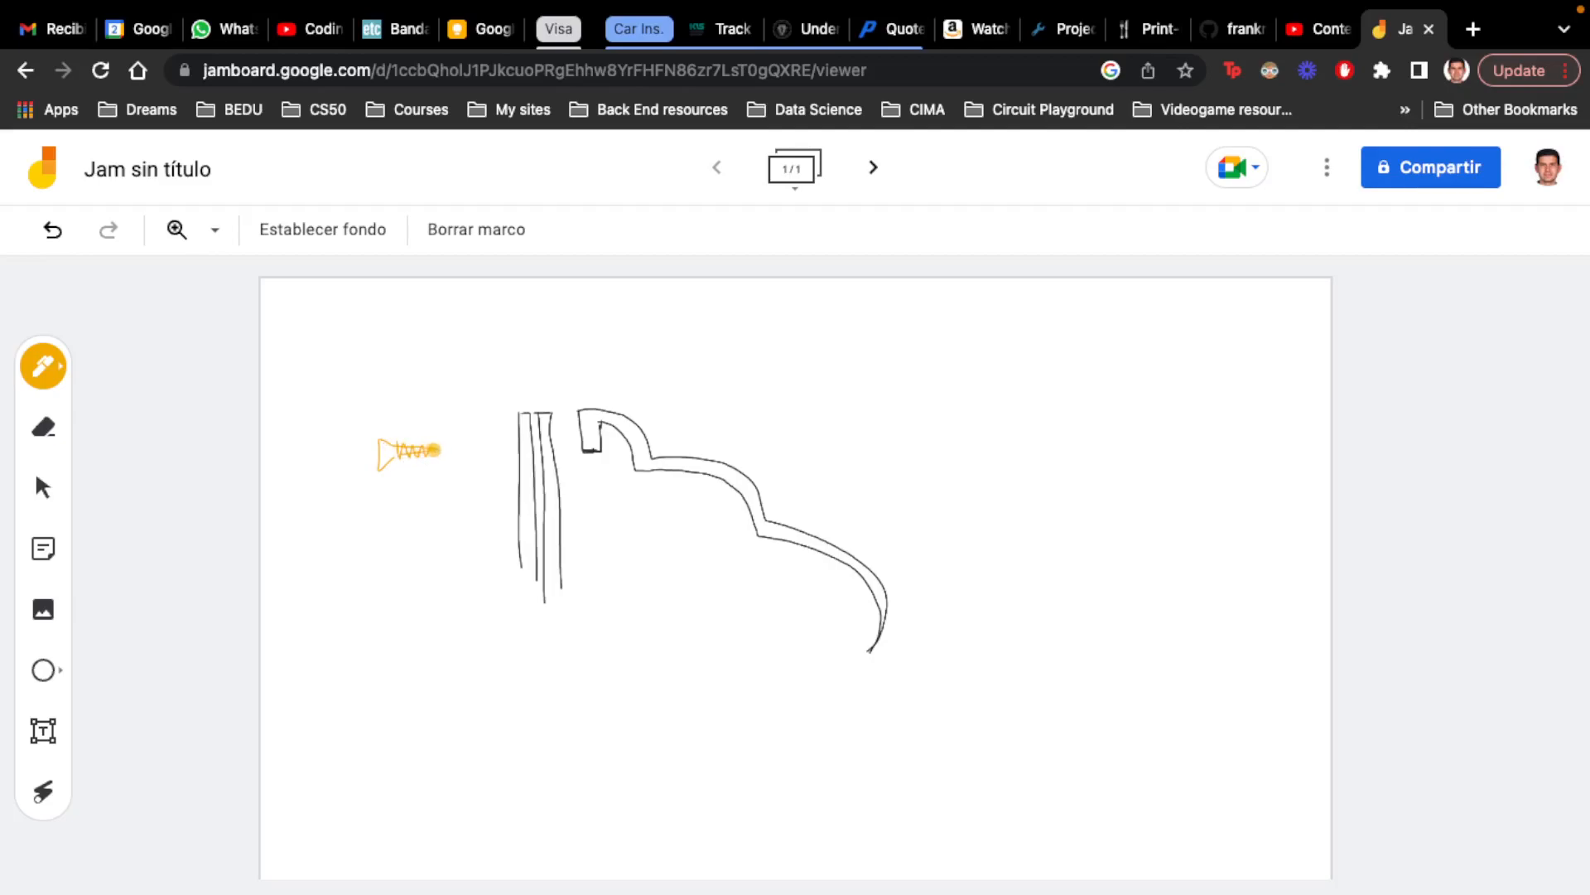
# Mark the screw holes through both plates and the casing lip in blue, and draw extension lines along the screw's head and shank
pyautogui.click(45, 362)
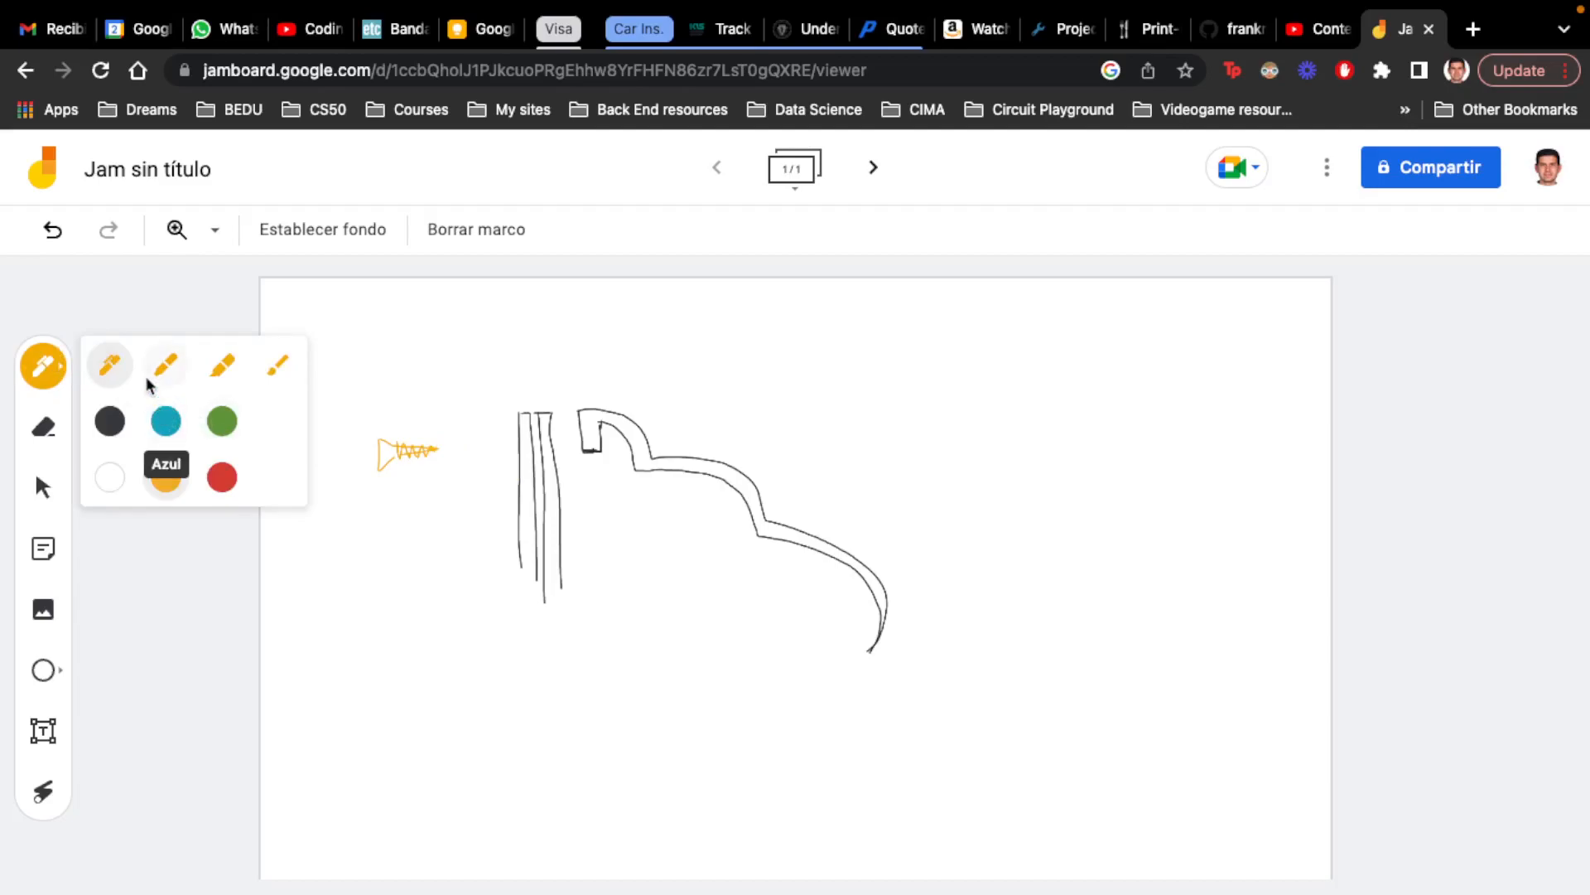
pyautogui.click(165, 421)
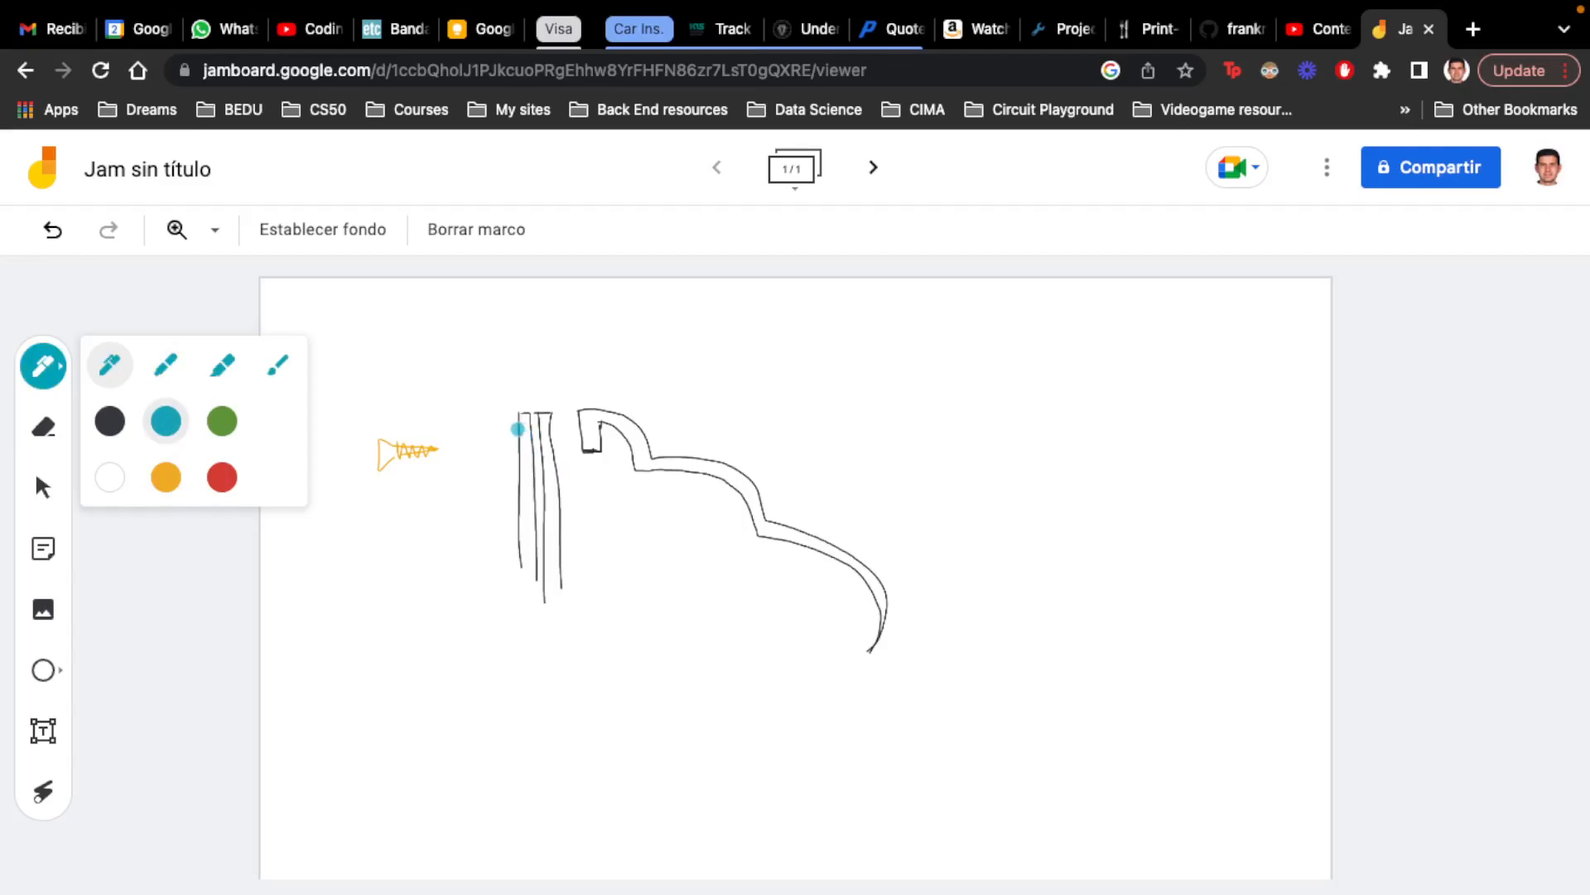
pyautogui.moveTo(521, 430); pyautogui.dragTo(531, 428)
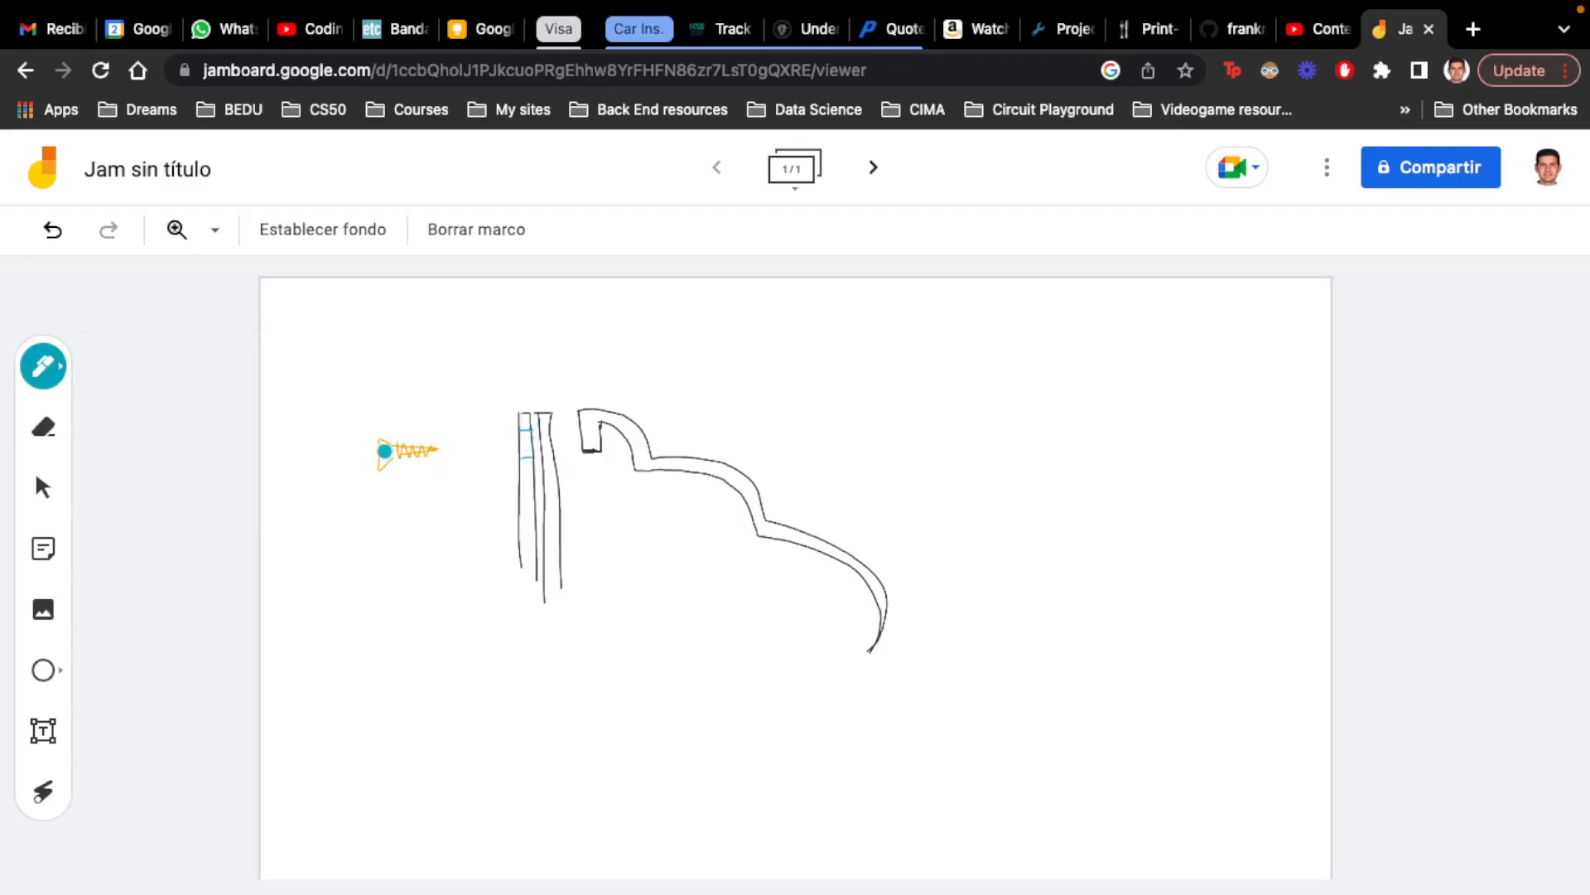
pyautogui.moveTo(359, 437)
pyautogui.mouseDown()
pyautogui.moveTo(385, 437)
pyautogui.moveTo(373, 474)
pyautogui.moveTo(390, 474)
pyautogui.mouseUp()
pyautogui.moveTo(386, 439)
pyautogui.mouseDown()
pyautogui.moveTo(457, 439)
pyautogui.moveTo(396, 460)
pyautogui.moveTo(455, 470)
pyautogui.mouseUp()
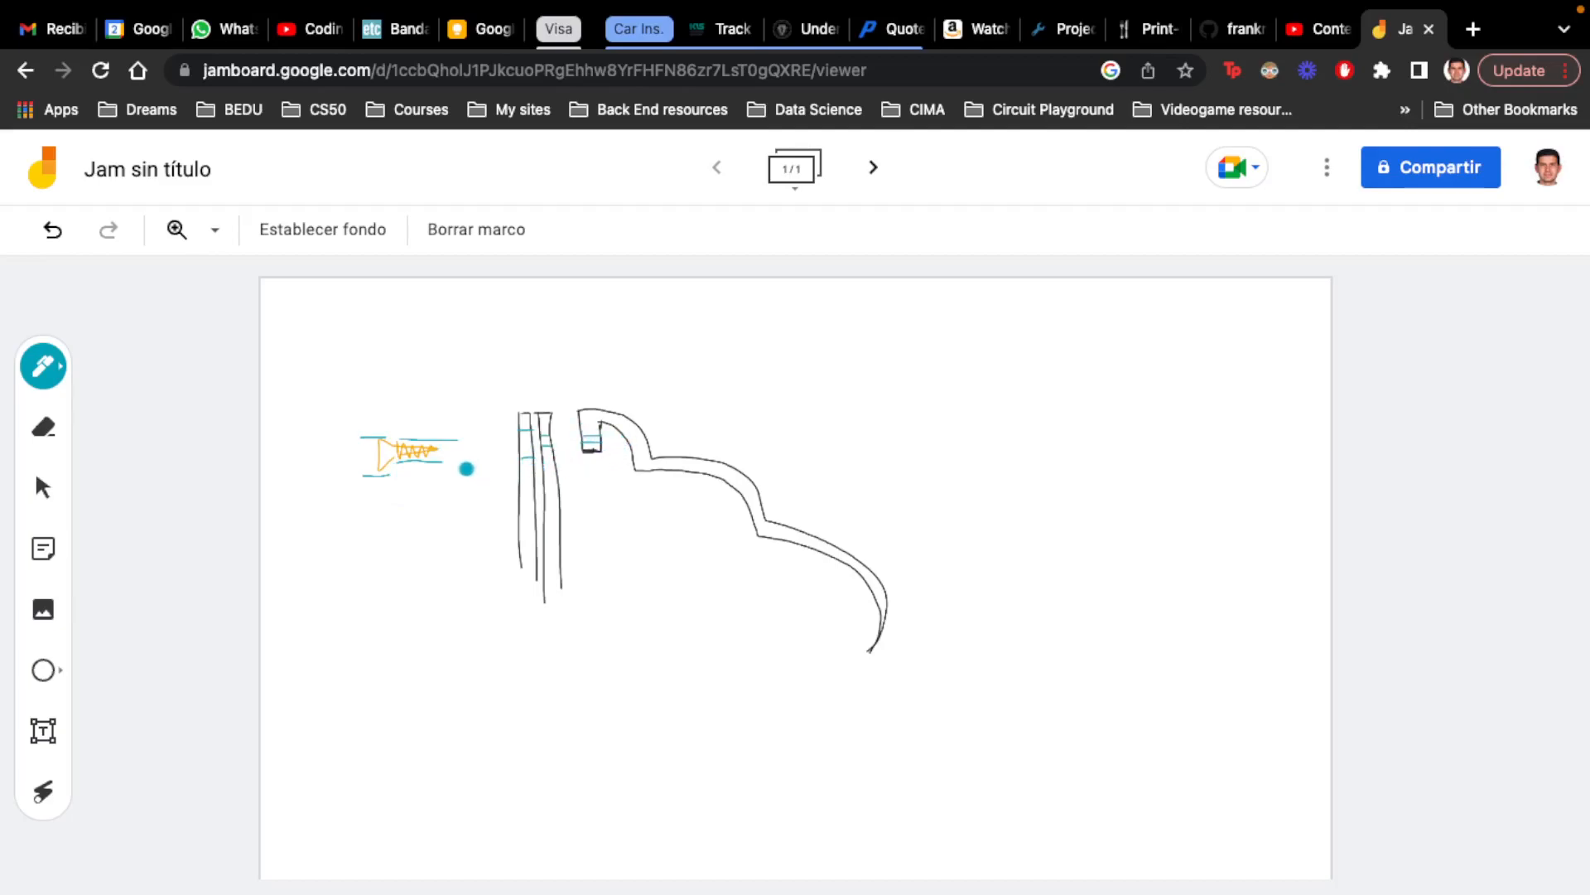
# Add extension lines at the screw tip, label the head diameter 6, and draw dimension arrows at the head and shank
pyautogui.moveTo(437, 447); pyautogui.dragTo(466, 449)
pyautogui.moveTo(341, 450)
pyautogui.mouseDown()
pyautogui.moveTo(341, 467)
pyautogui.moveTo(355, 423)
pyautogui.mouseUp()
pyautogui.moveTo(351, 479)
pyautogui.mouseDown()
pyautogui.moveTo(347, 508)
pyautogui.moveTo(358, 488)
pyautogui.mouseUp()
pyautogui.moveTo(406, 406)
pyautogui.mouseDown()
pyautogui.moveTo(412, 485)
pyautogui.moveTo(404, 474)
pyautogui.mouseUp()
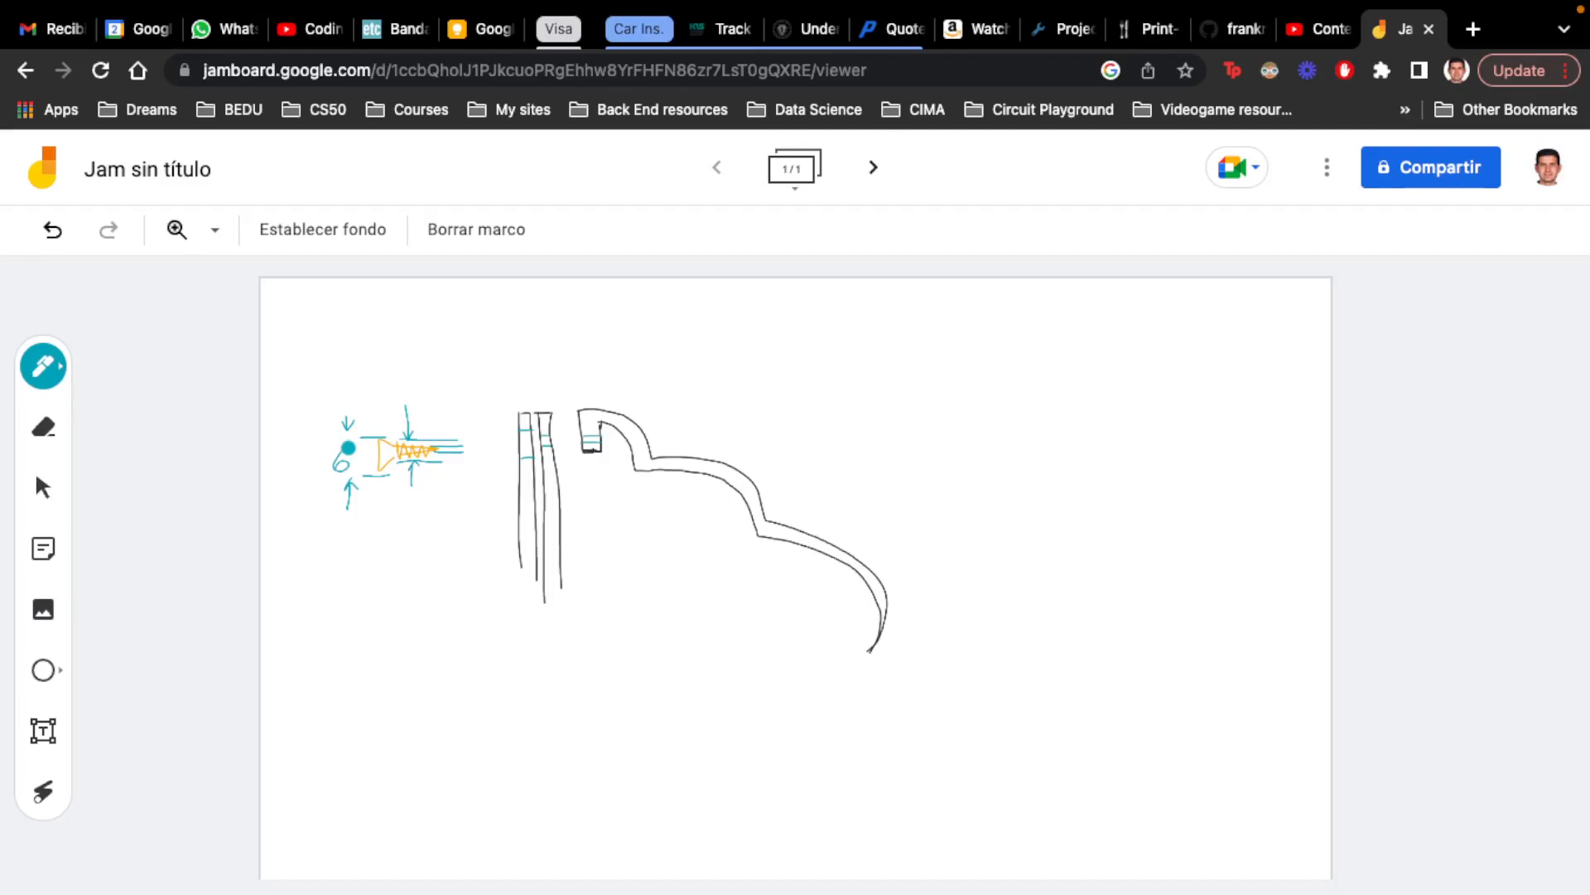
# Label the screw's shank 3.6 and its tip 2.2, and draw arrows linking the diameters to their matching holes in the plates and casing lip
pyautogui.moveTo(387, 375)
pyautogui.mouseDown()
pyautogui.moveTo(388, 393)
pyautogui.moveTo(415, 387)
pyautogui.mouseUp()
pyautogui.click(401, 390)
pyautogui.moveTo(462, 410)
pyautogui.mouseDown()
pyautogui.moveTo(466, 483)
pyautogui.moveTo(475, 466)
pyautogui.mouseUp()
pyautogui.moveTo(453, 394)
pyautogui.mouseDown()
pyautogui.moveTo(483, 402)
pyautogui.moveTo(486, 355)
pyautogui.moveTo(593, 388)
pyautogui.moveTo(602, 419)
pyautogui.mouseUp()
pyautogui.click(465, 402)
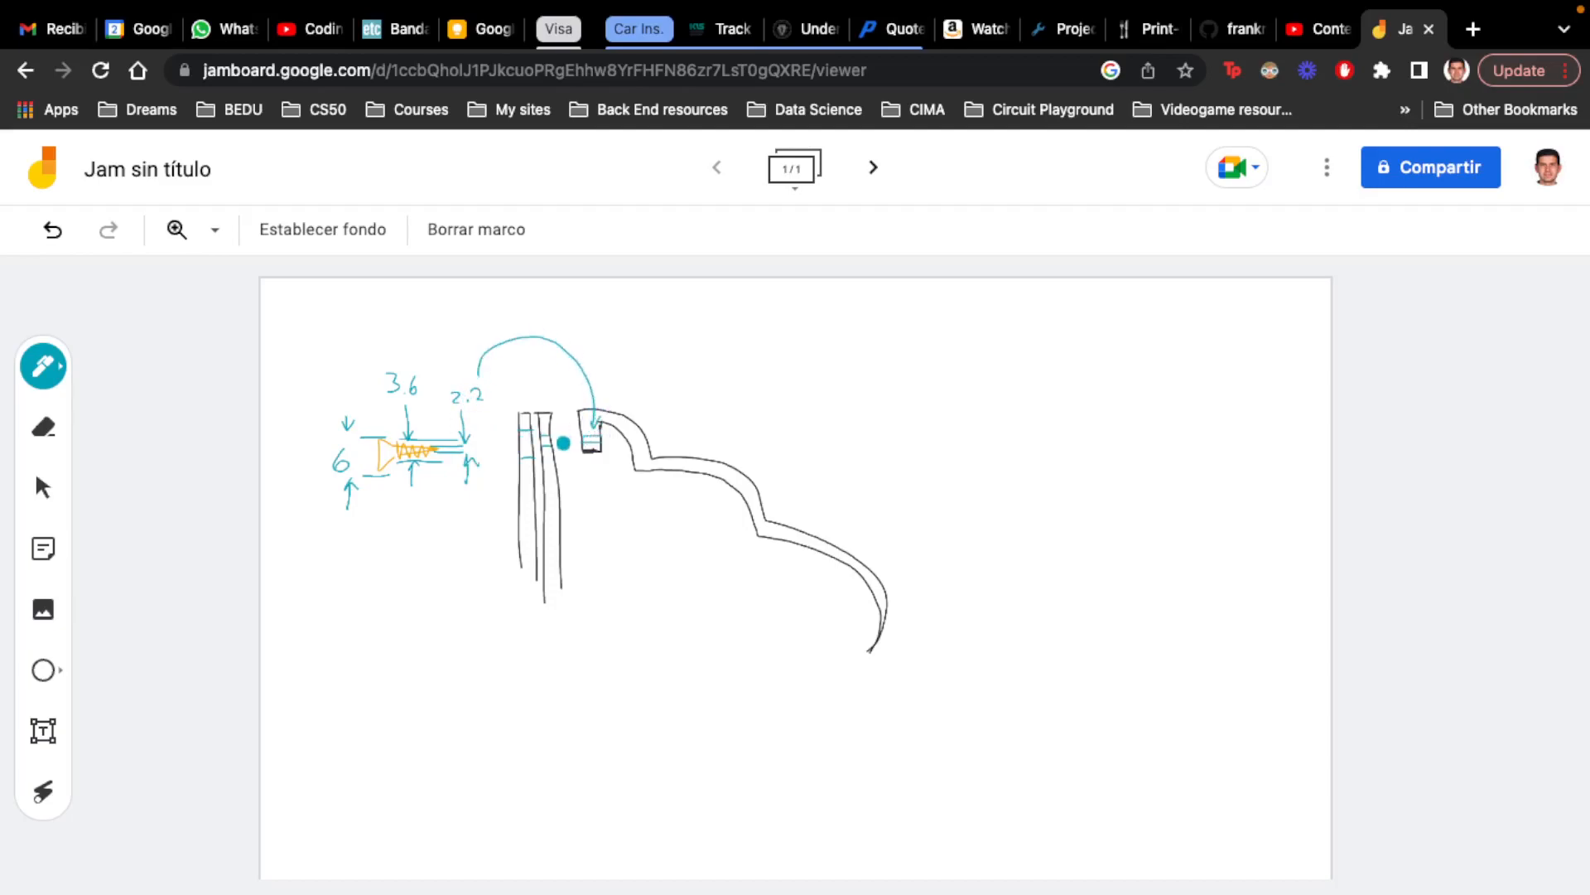
pyautogui.moveTo(403, 359)
pyautogui.mouseDown()
pyautogui.moveTo(522, 335)
pyautogui.moveTo(548, 402)
pyautogui.moveTo(550, 387)
pyautogui.mouseUp()
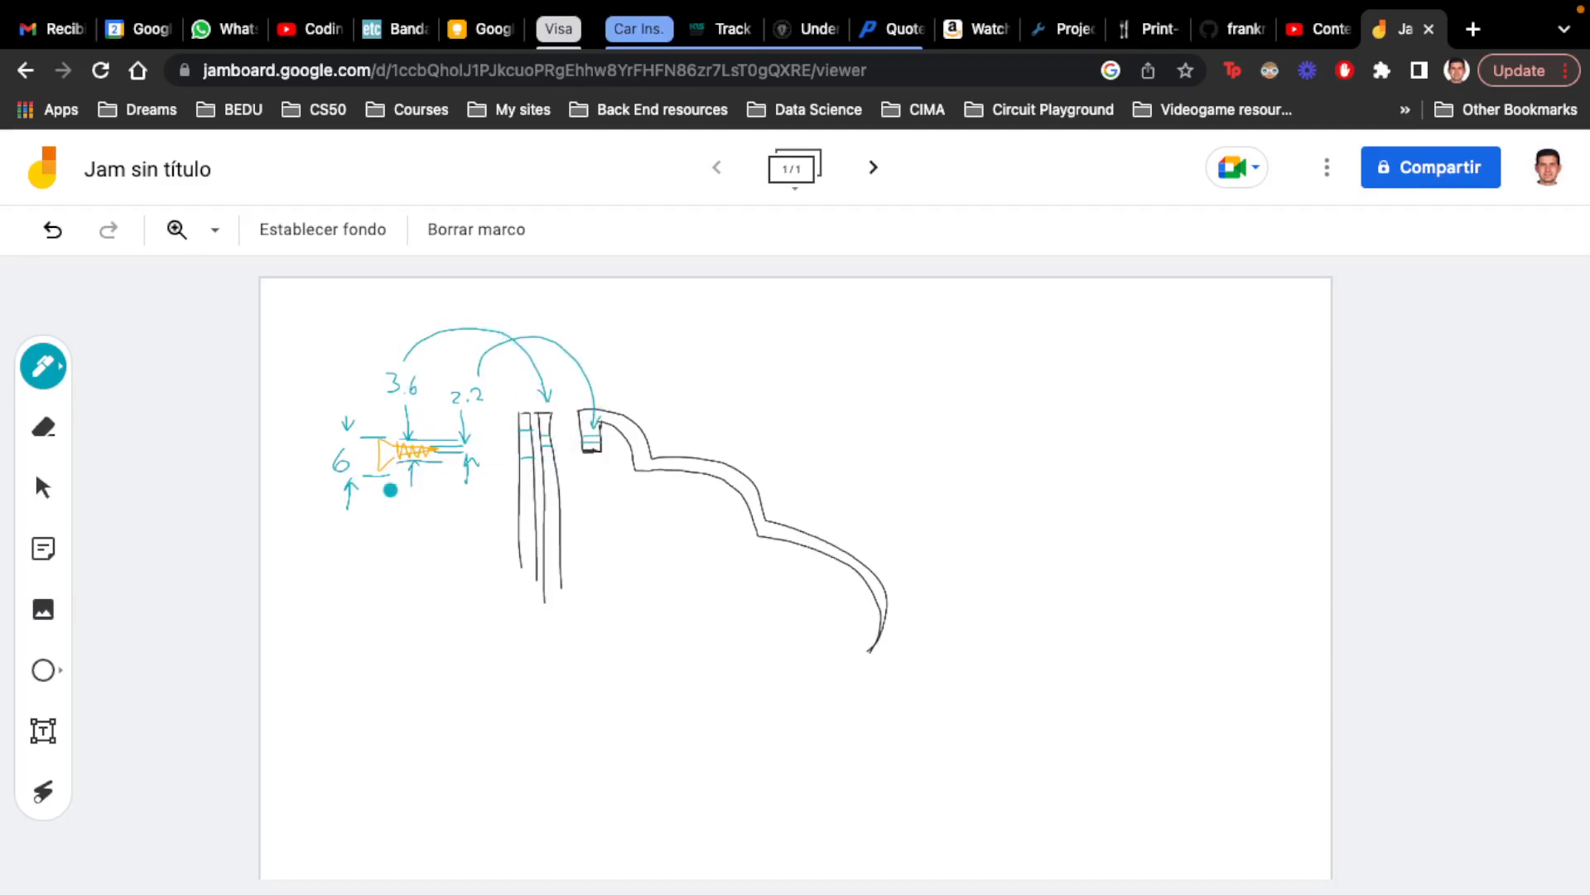
pyautogui.moveTo(350, 507)
pyautogui.mouseDown()
pyautogui.moveTo(456, 514)
pyautogui.moveTo(521, 466)
pyautogui.mouseUp()
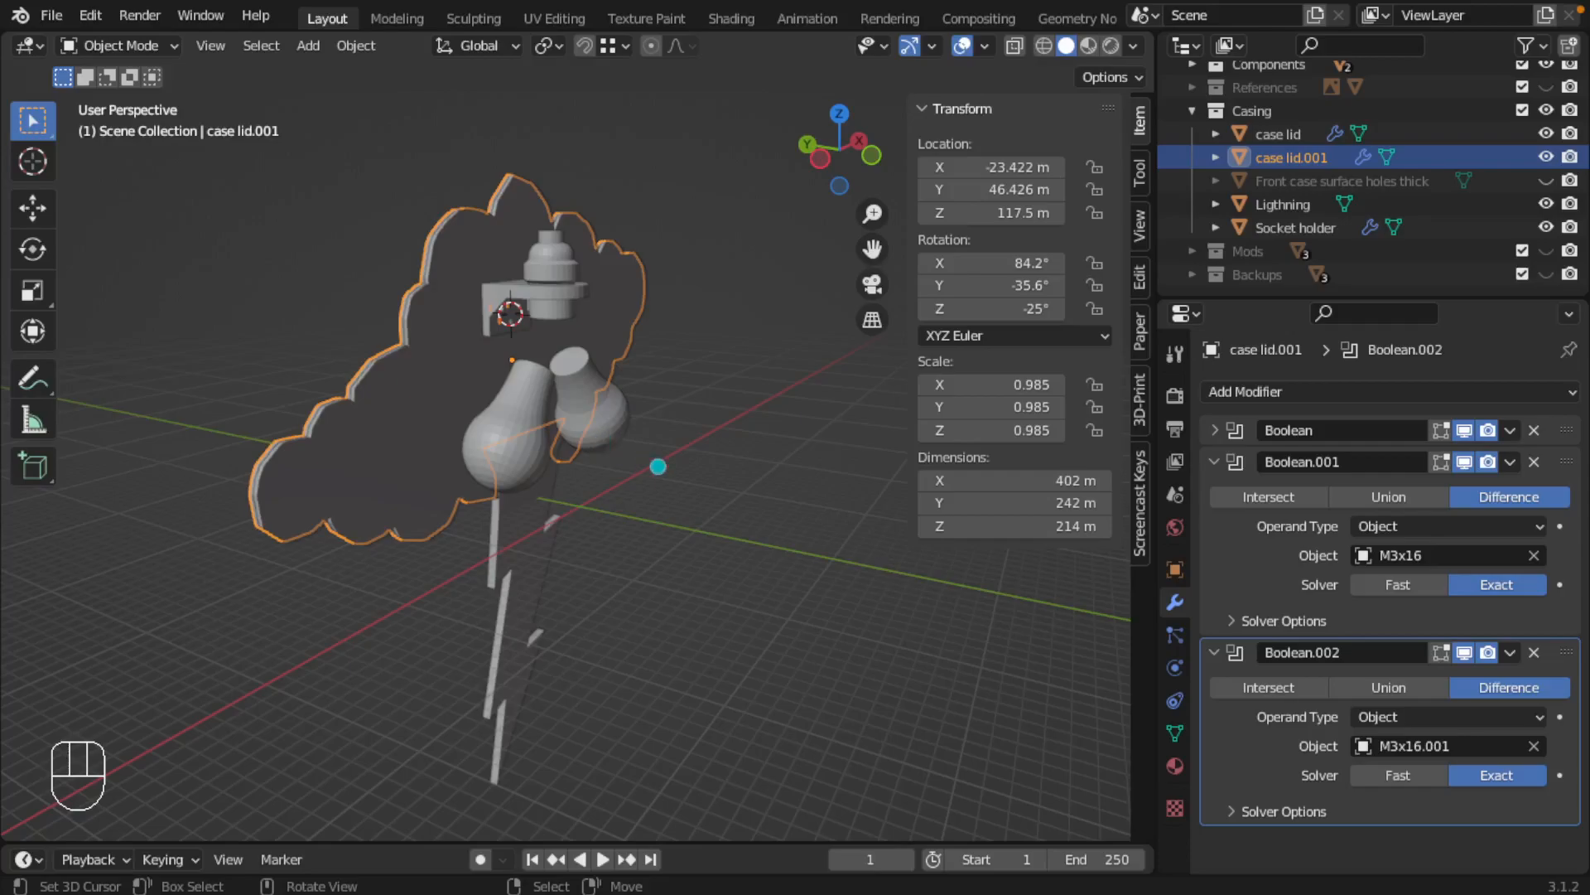
# Switch back to Blender, reset the 3D cursor to the world origin and add a cylinder mesh there
pyautogui.press('shift')
pyautogui.hotkey('shift', 'c')
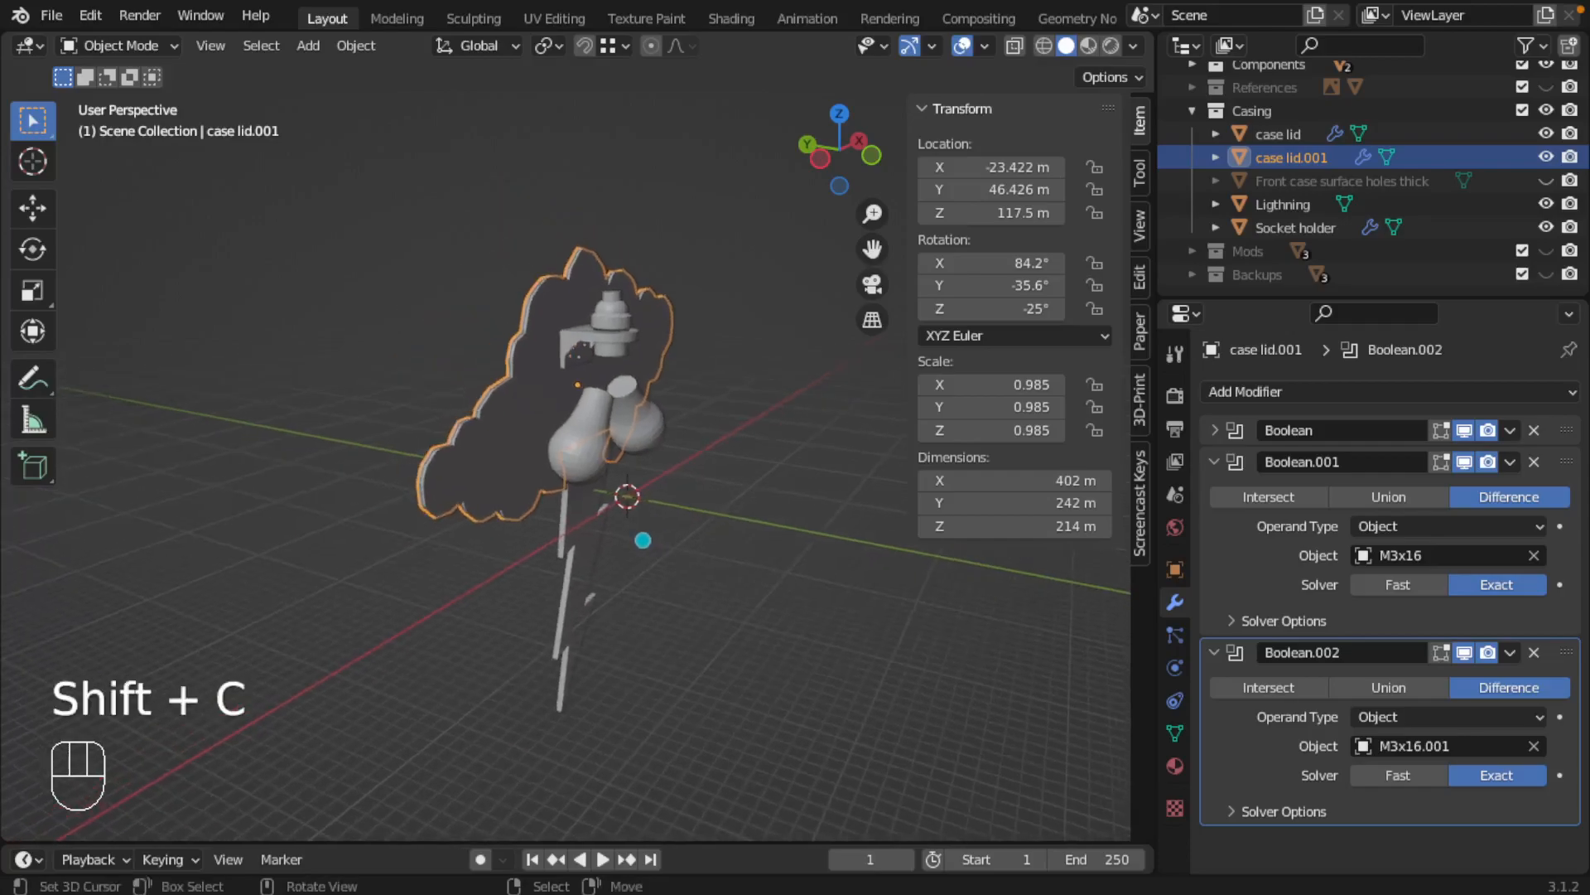
pyautogui.scroll(5, 646, 525)
pyautogui.keyDown('shift'); pyautogui.moveTo(646, 525); pyautogui.dragTo(479, 444, button='middle'); pyautogui.keyUp('shift')
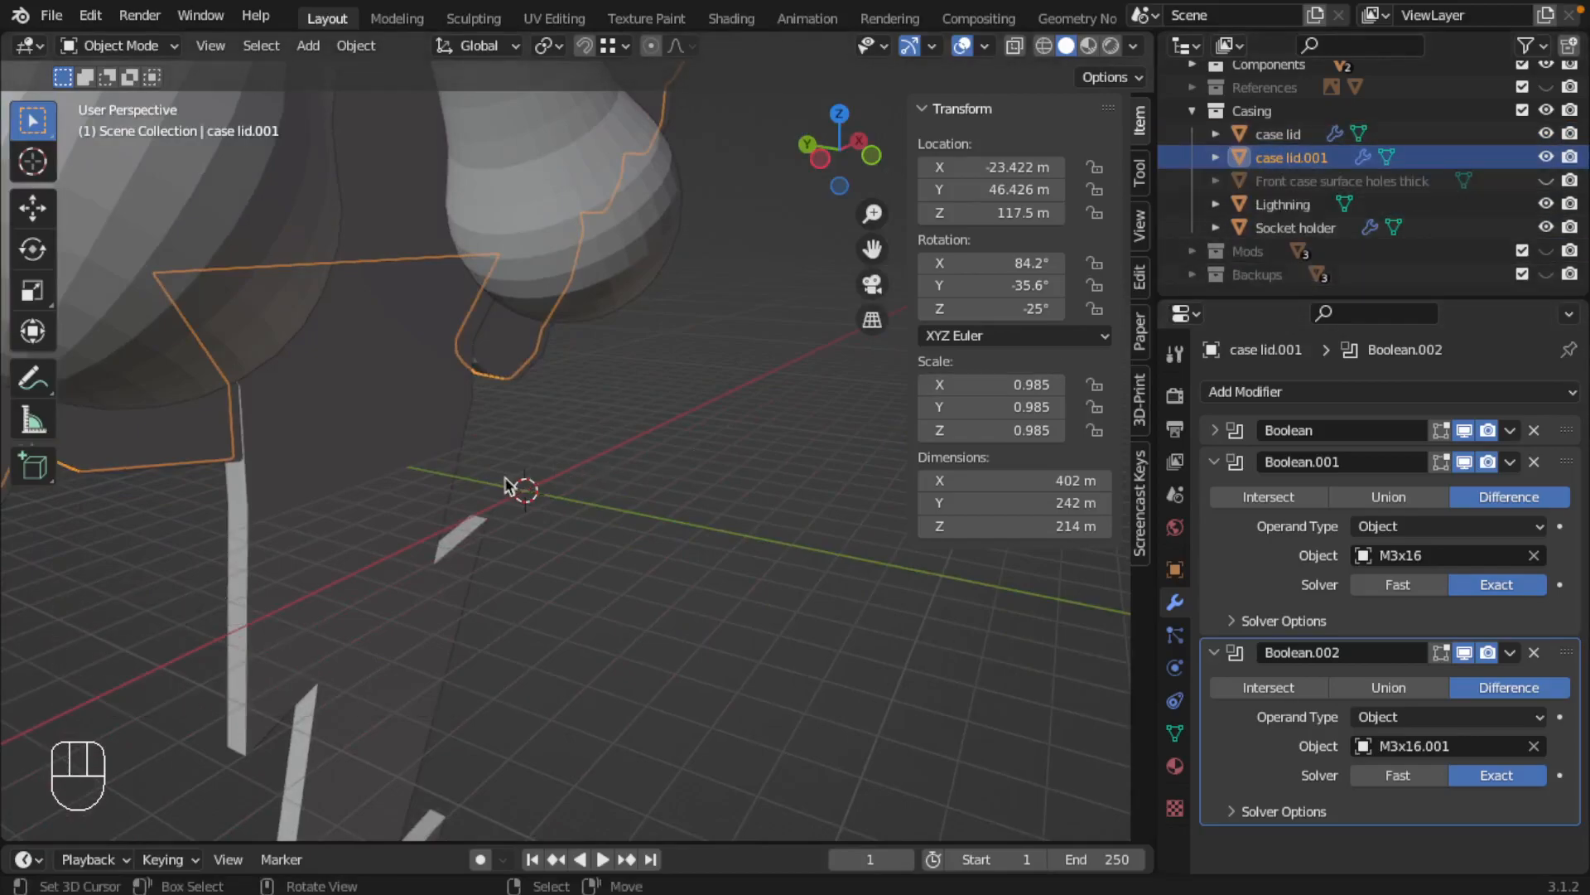
pyautogui.hotkey('shift', 'a')
pyautogui.moveTo(488, 414)
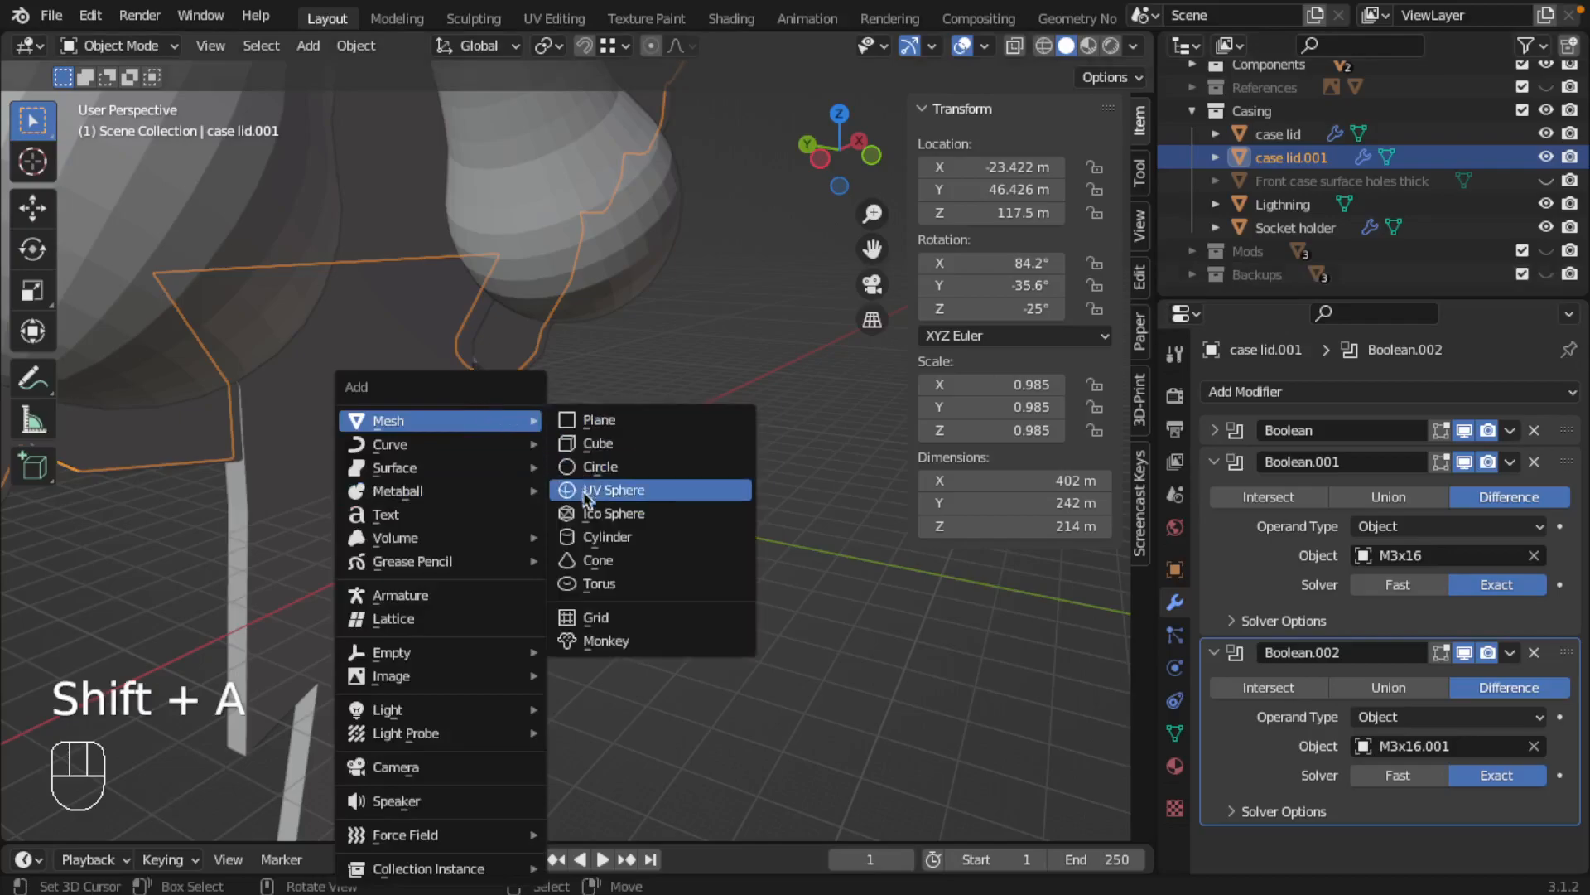
pyautogui.click(590, 539)
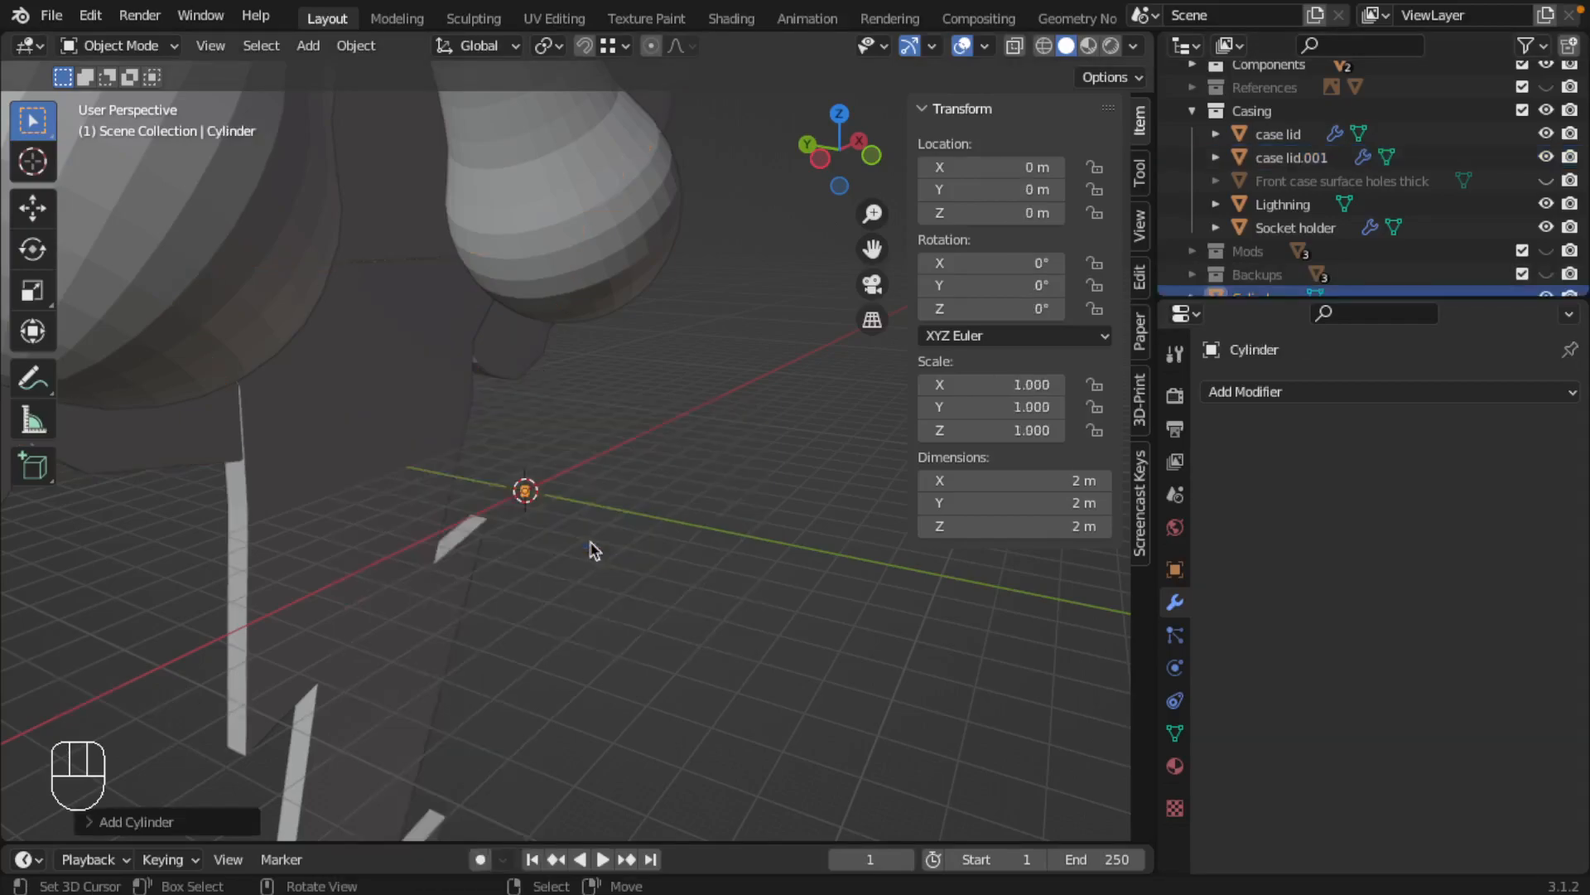
# Set the cylinder's X and Y dimensions to 6 m
pyautogui.click(1059, 479)
pyautogui.write('66')
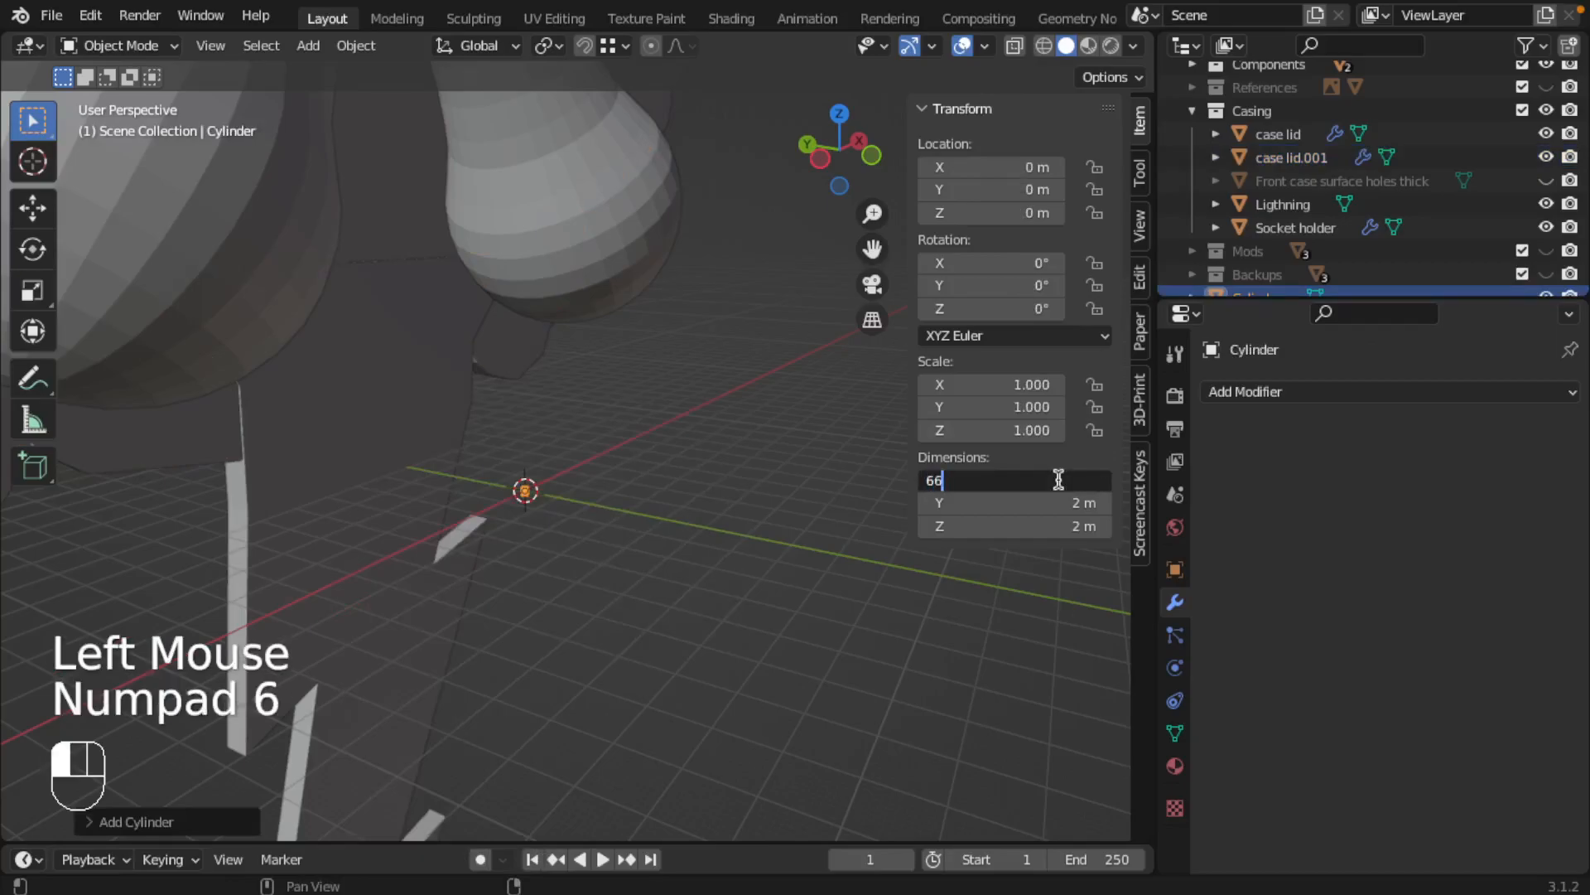
pyautogui.press('BackSpace')
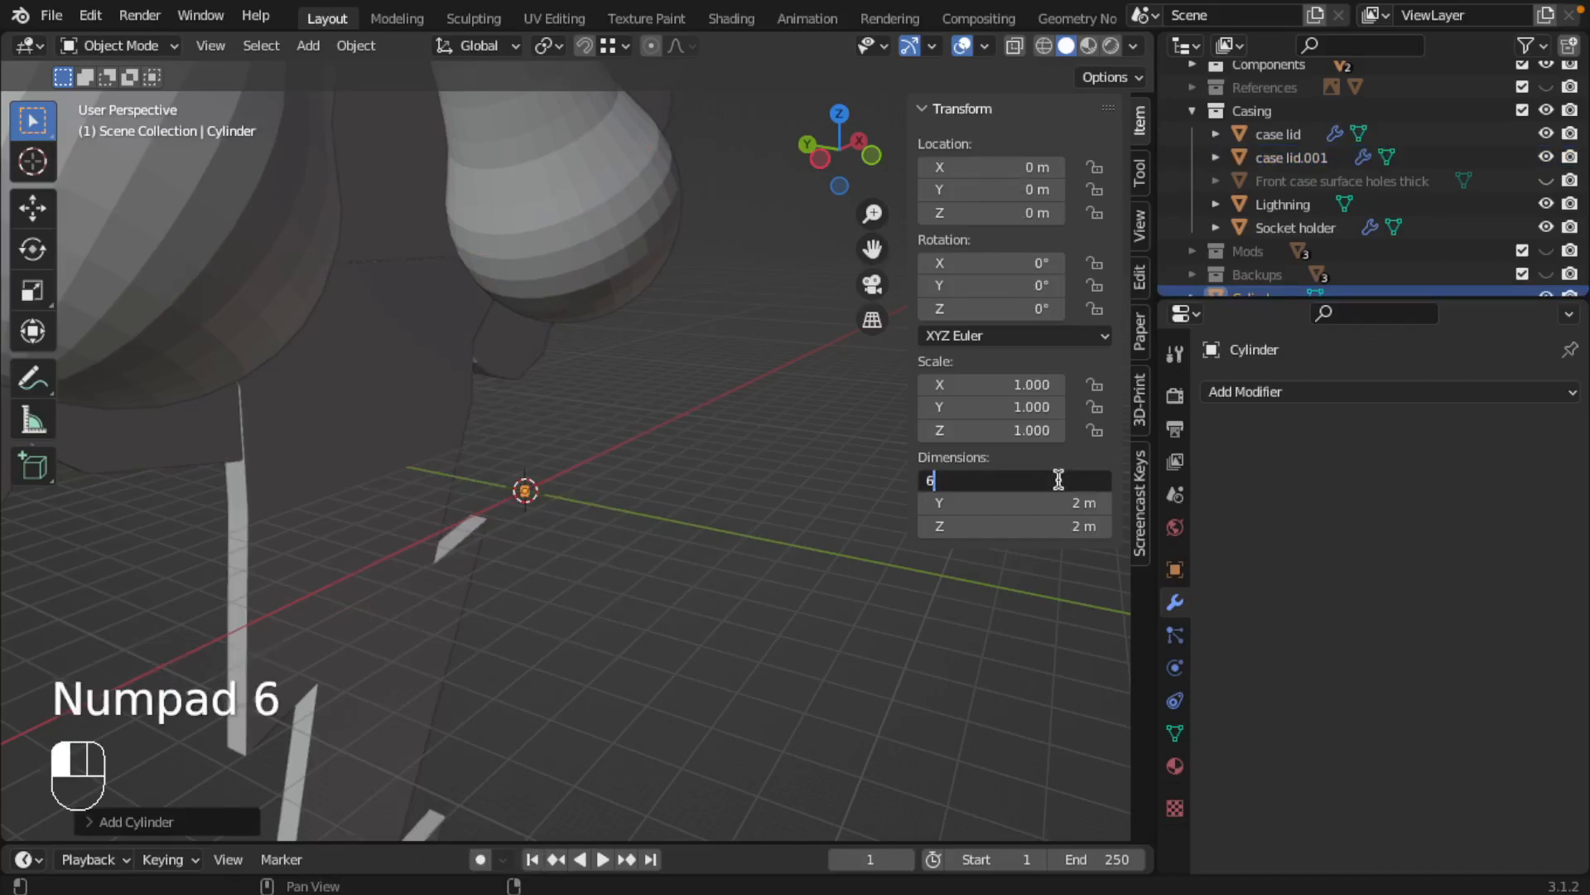
pyautogui.press('Tab')
pyautogui.write('6')
pyautogui.press('Return')
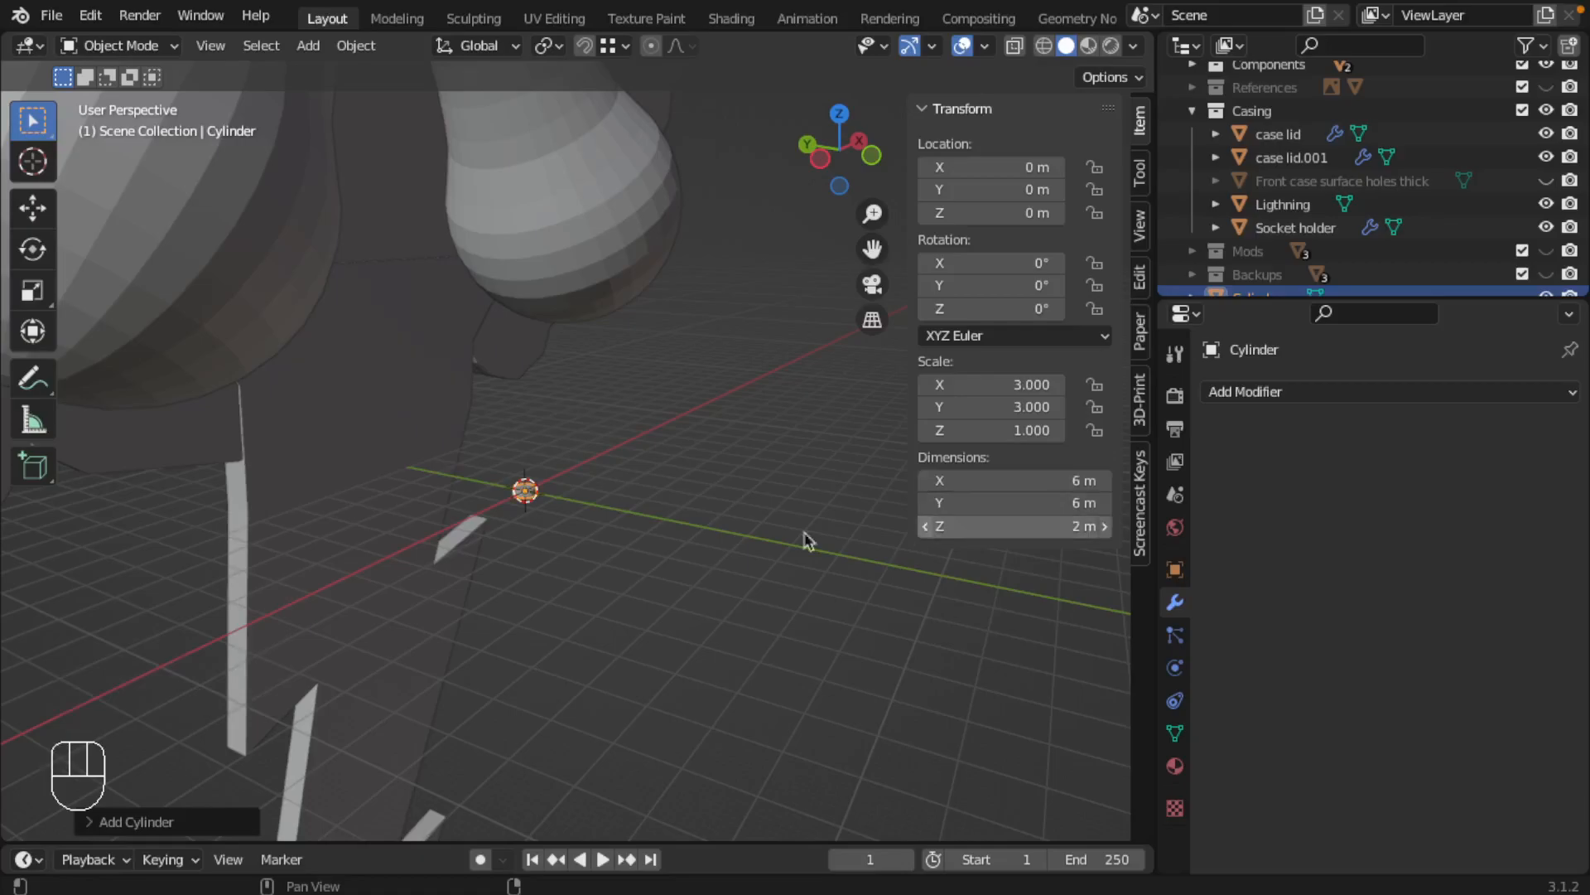
# Set the cylinder's Z dimension to 3.5 m
pyautogui.scroll(4, 518, 519)
pyautogui.click(1075, 526)
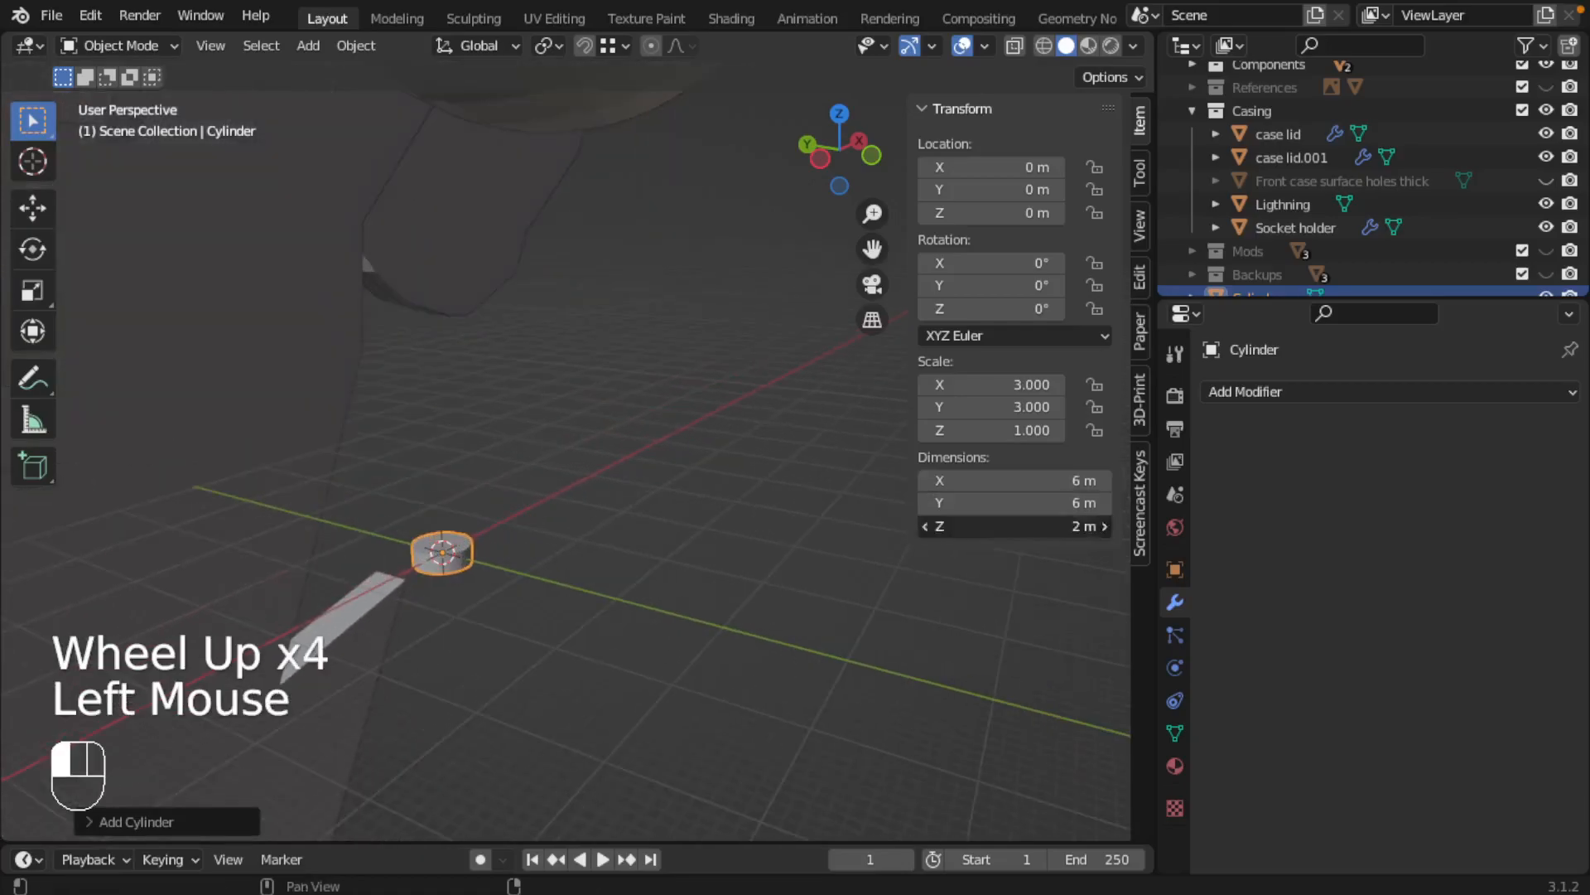
pyautogui.write('3.5')
pyautogui.press('Return')
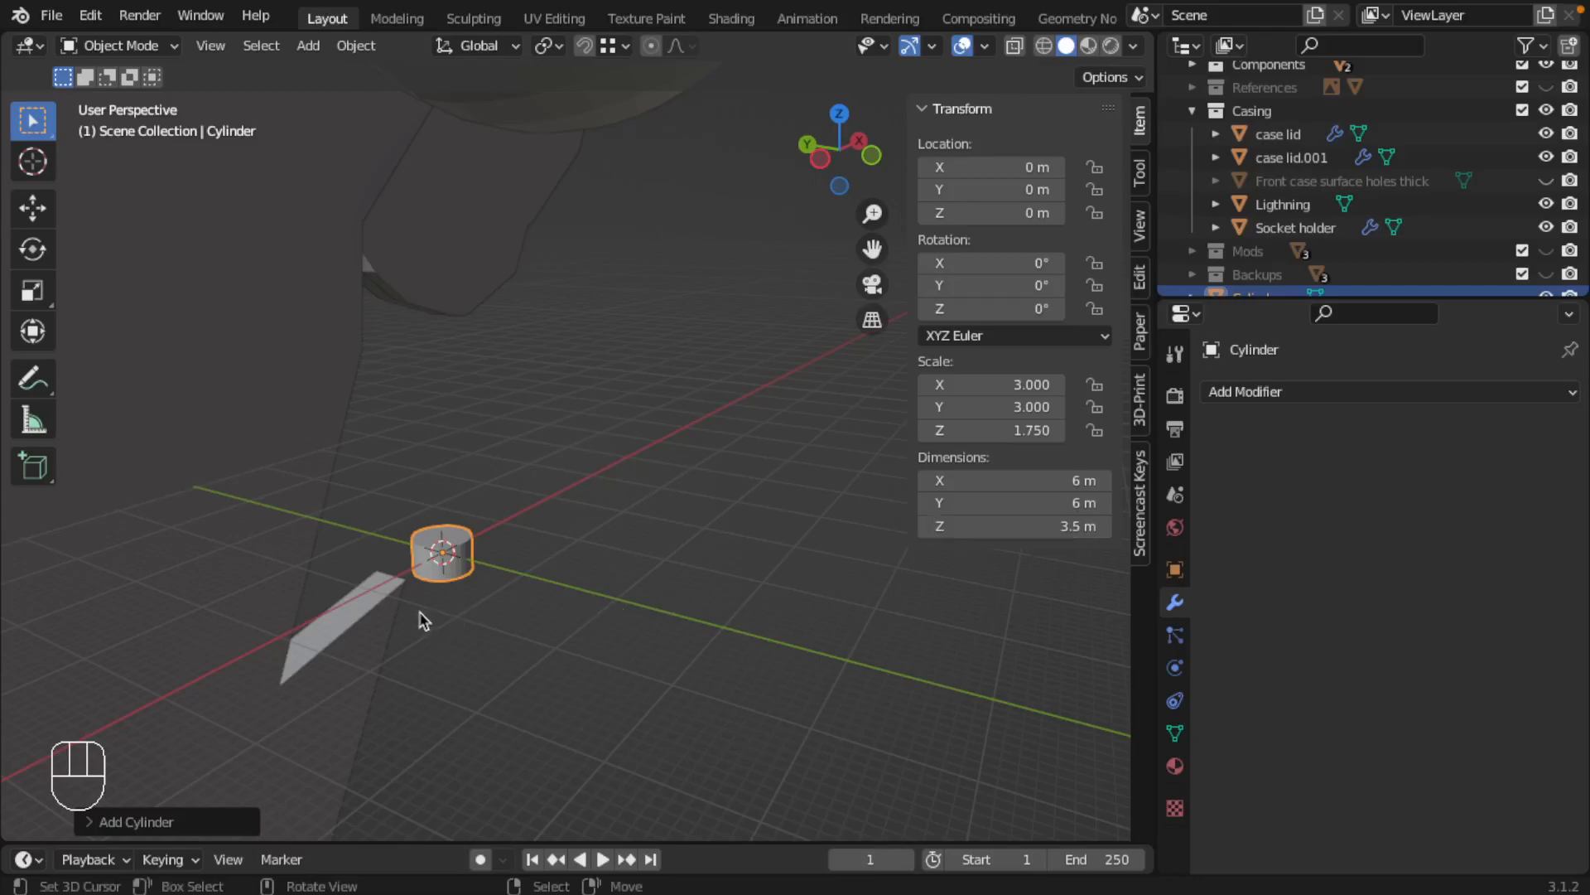
# Duplicate the head cylinder straight down along the Z axis by about 5.75 m
pyautogui.keyDown('shift'); pyautogui.moveTo(486, 596); pyautogui.dragTo(593, 527, button='middle'); pyautogui.keyUp('shift')
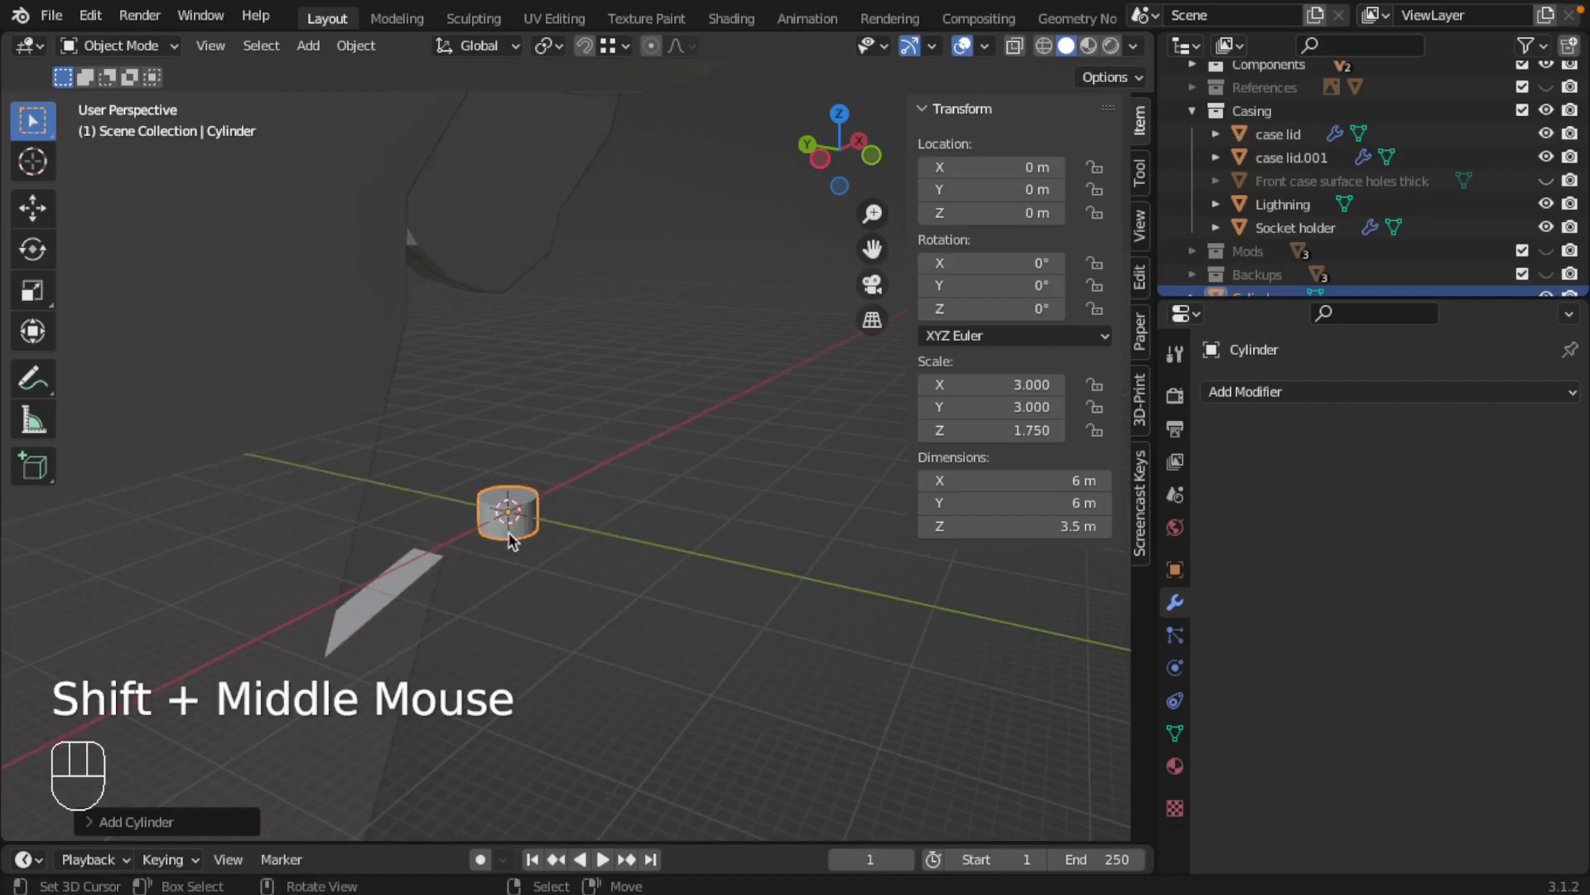
pyautogui.hotkey('shift', 'd')
pyautogui.press('z')
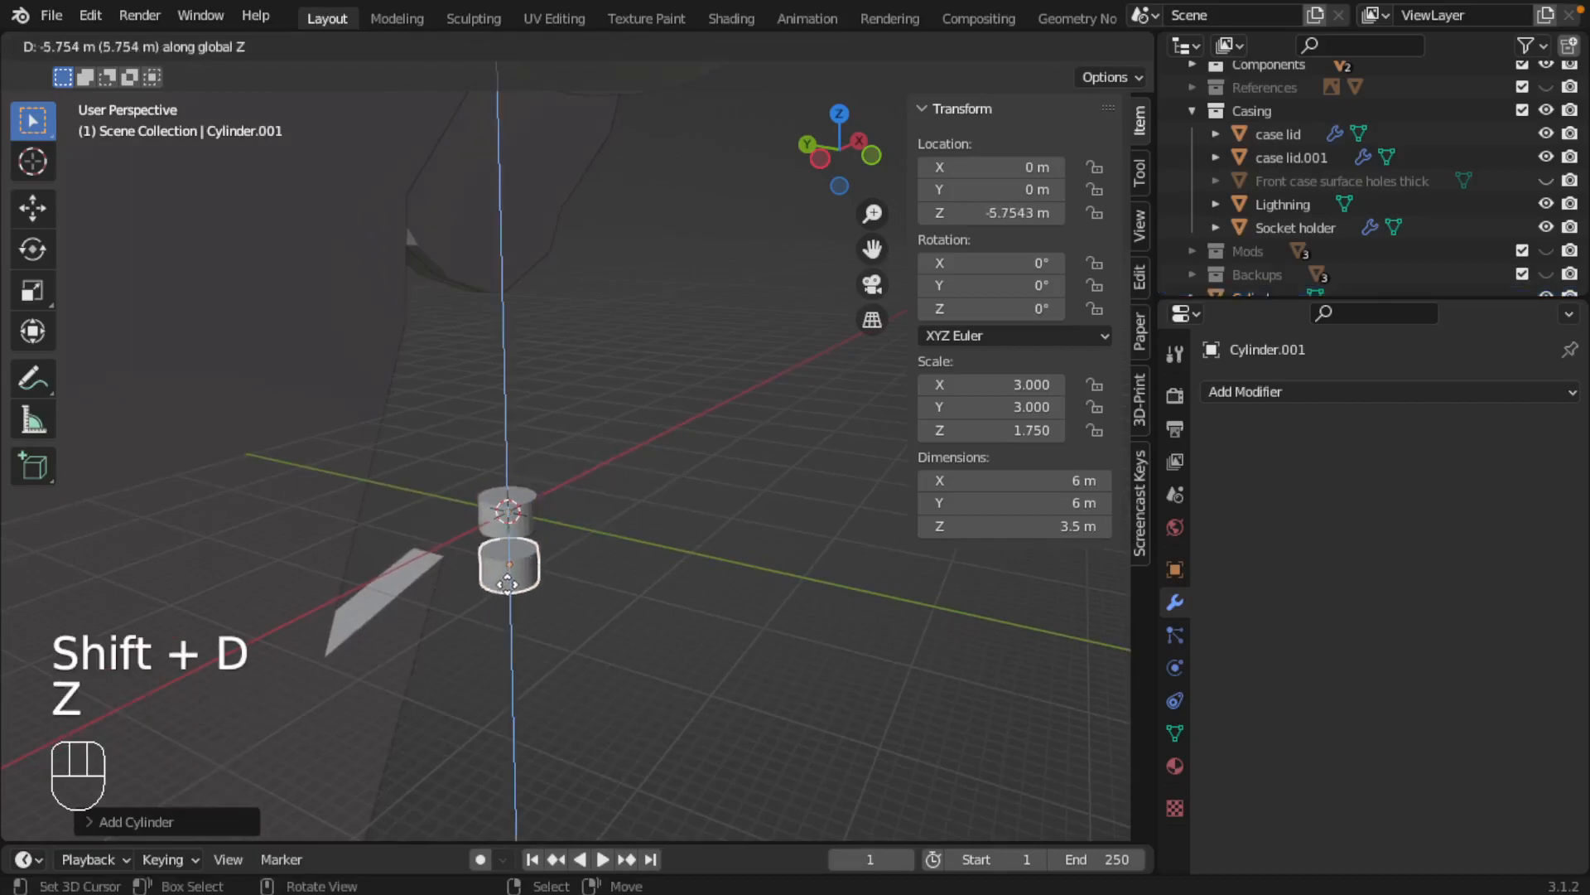
pyautogui.click(579, 580)
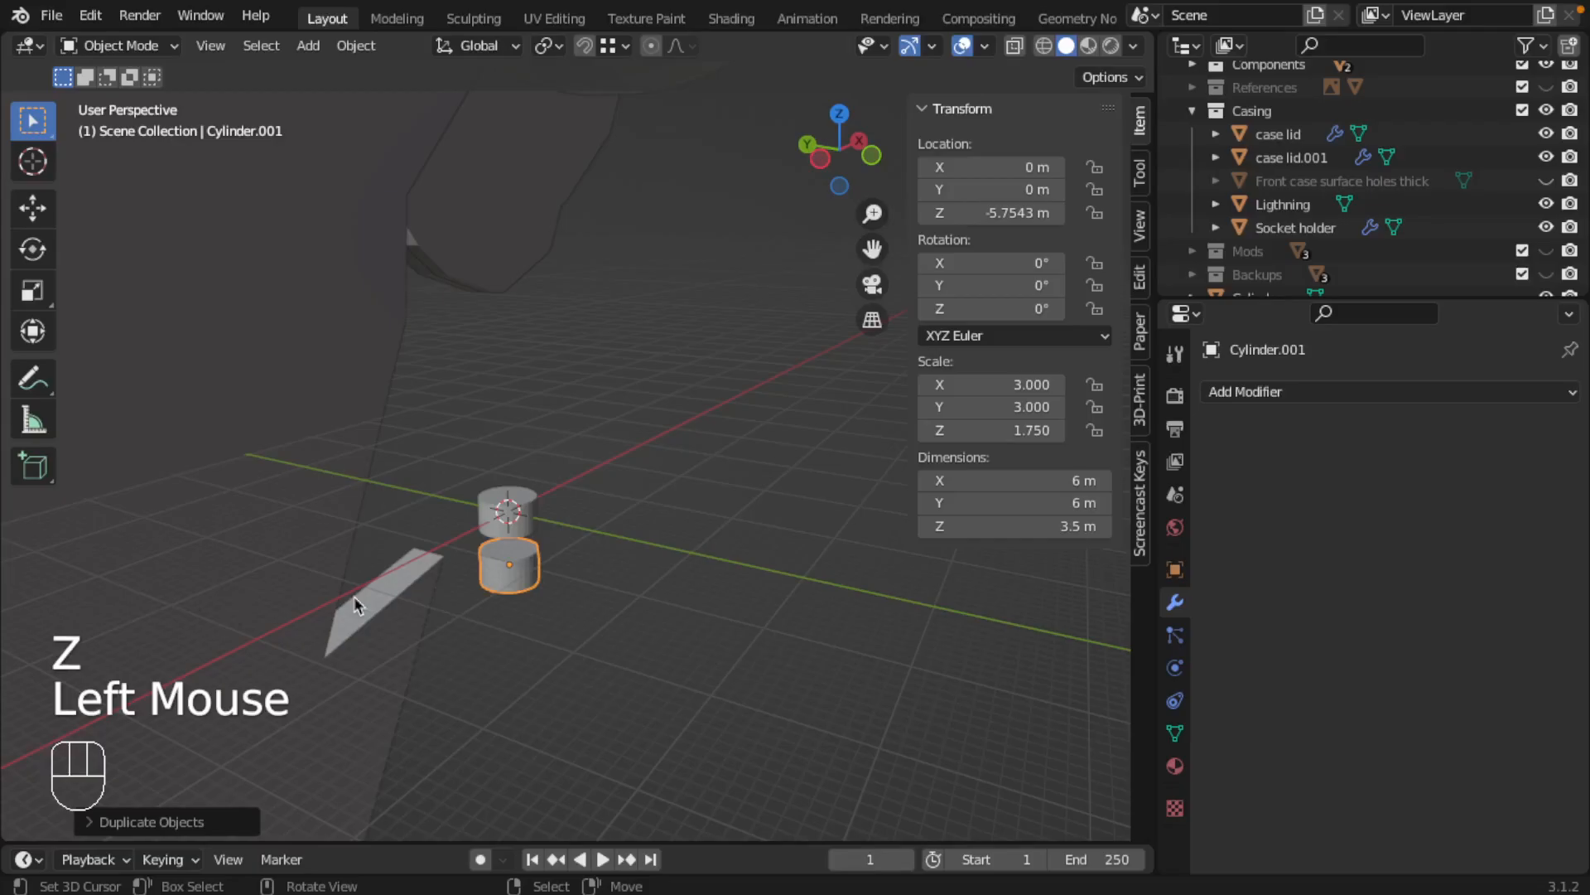
# Check the shank diameter in the Jamboard sketch, return to Blender and set the duplicate's X and Y dimensions to 3.6 m
pyautogui.hotkey('ctrl', 'Left')
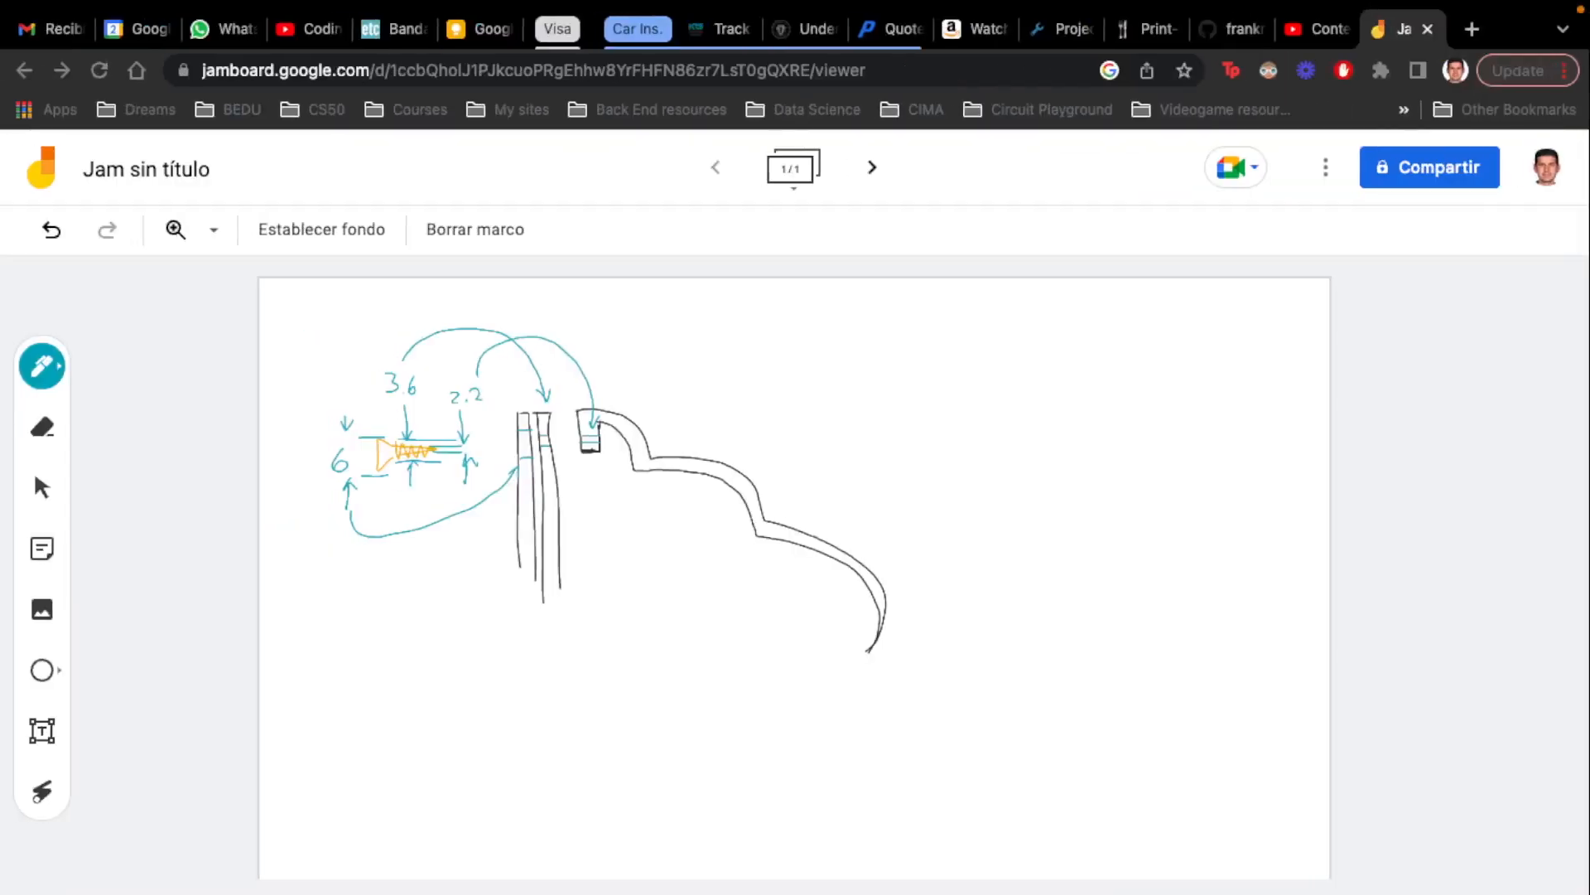
pyautogui.hotkey('ctrl', 'Right')
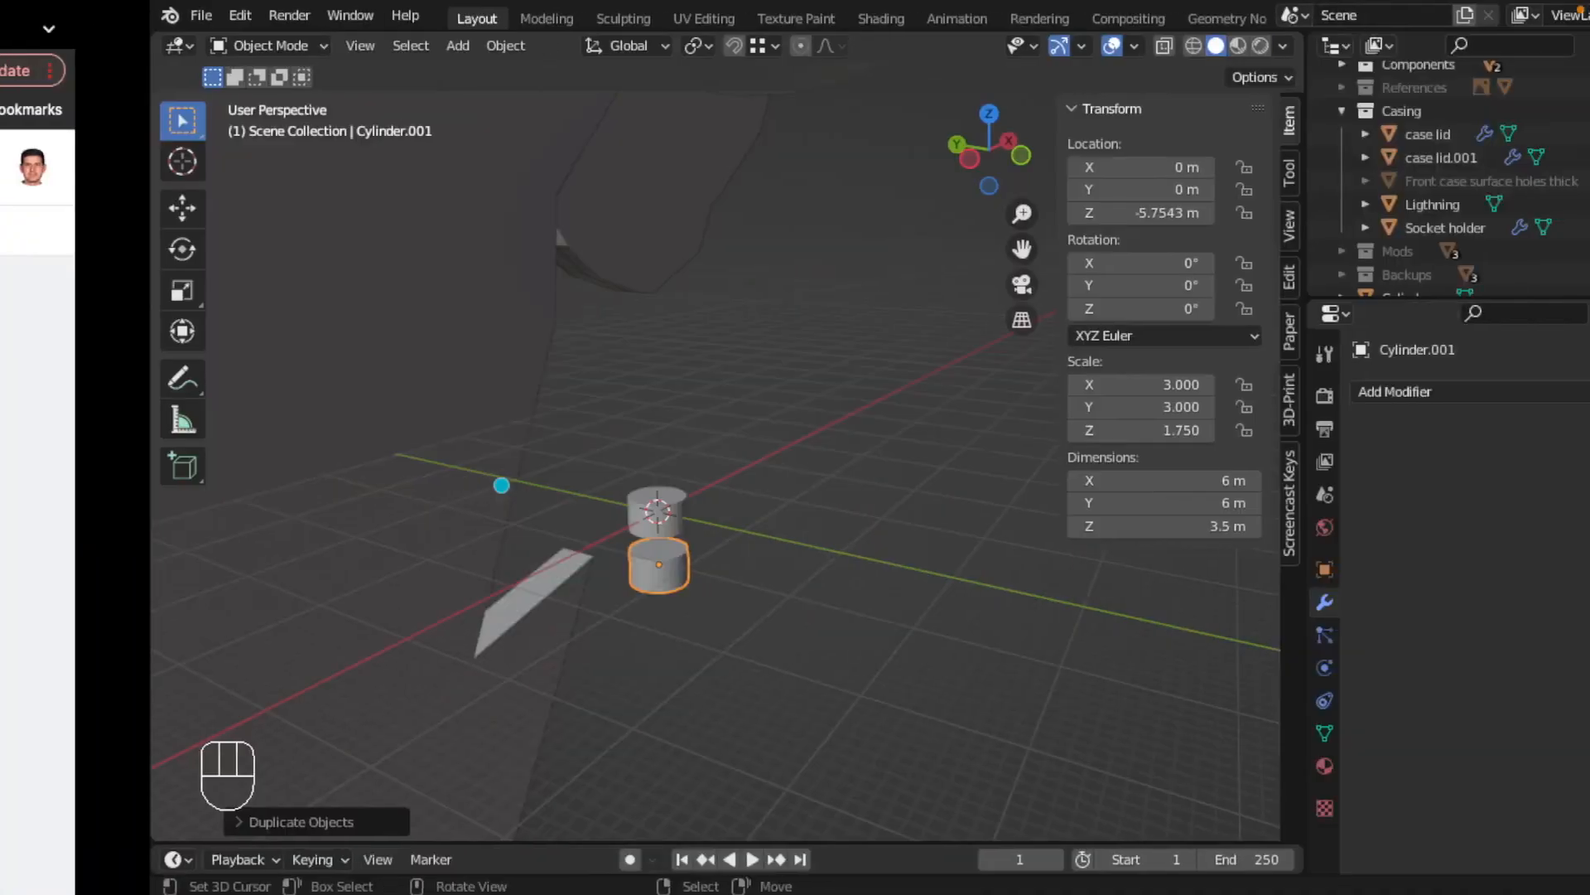
pyautogui.click(1080, 478)
pyautogui.write('3.6')
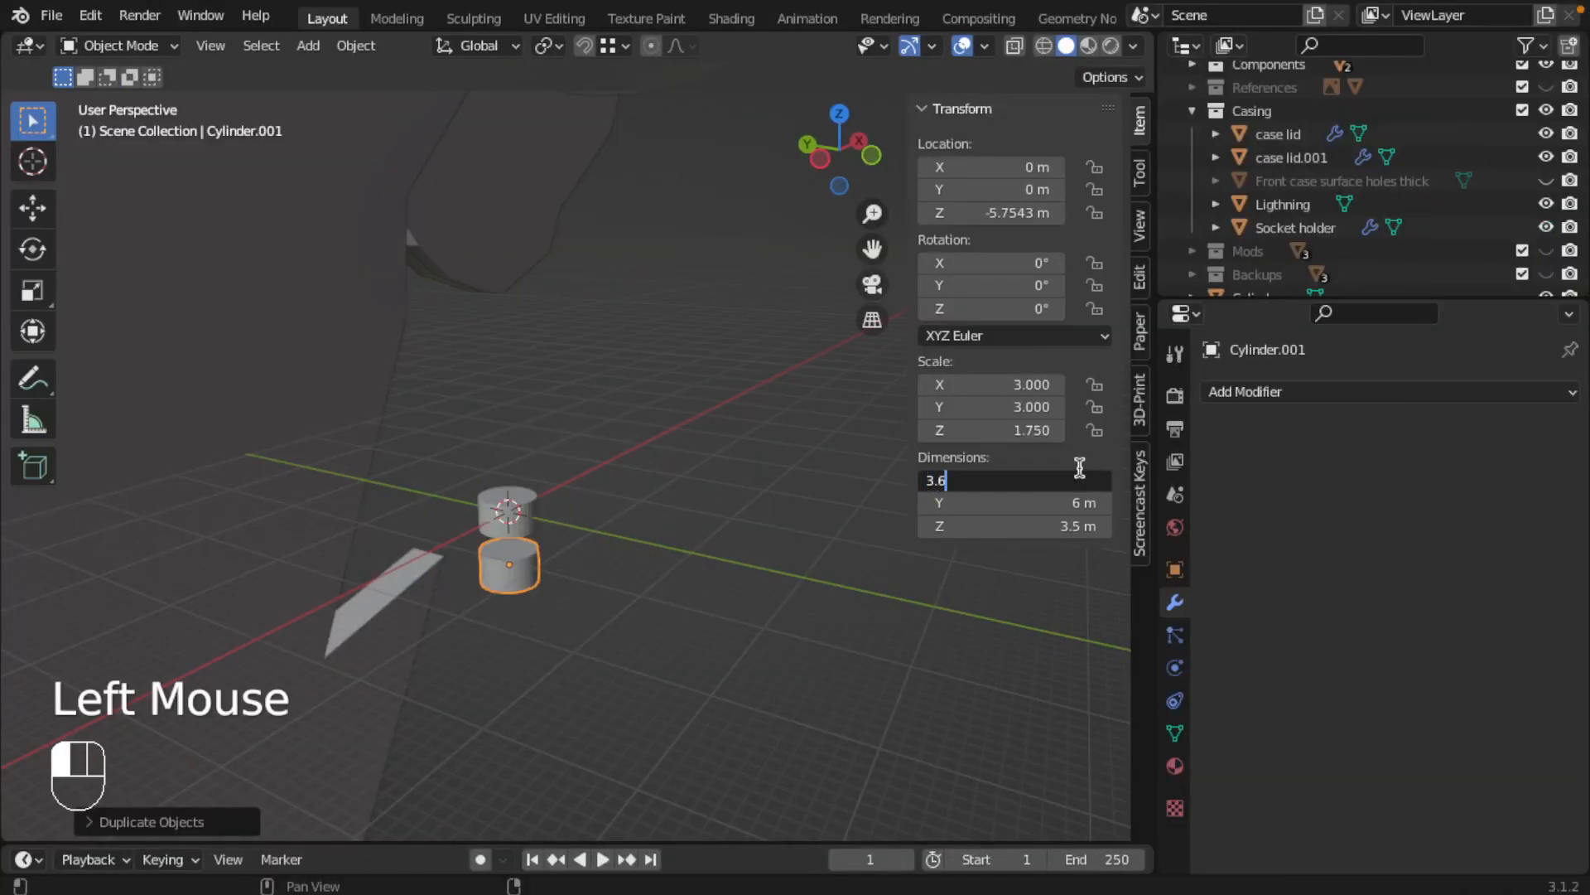
pyautogui.press('Tab')
pyautogui.write('3.6')
pyautogui.press('Return')
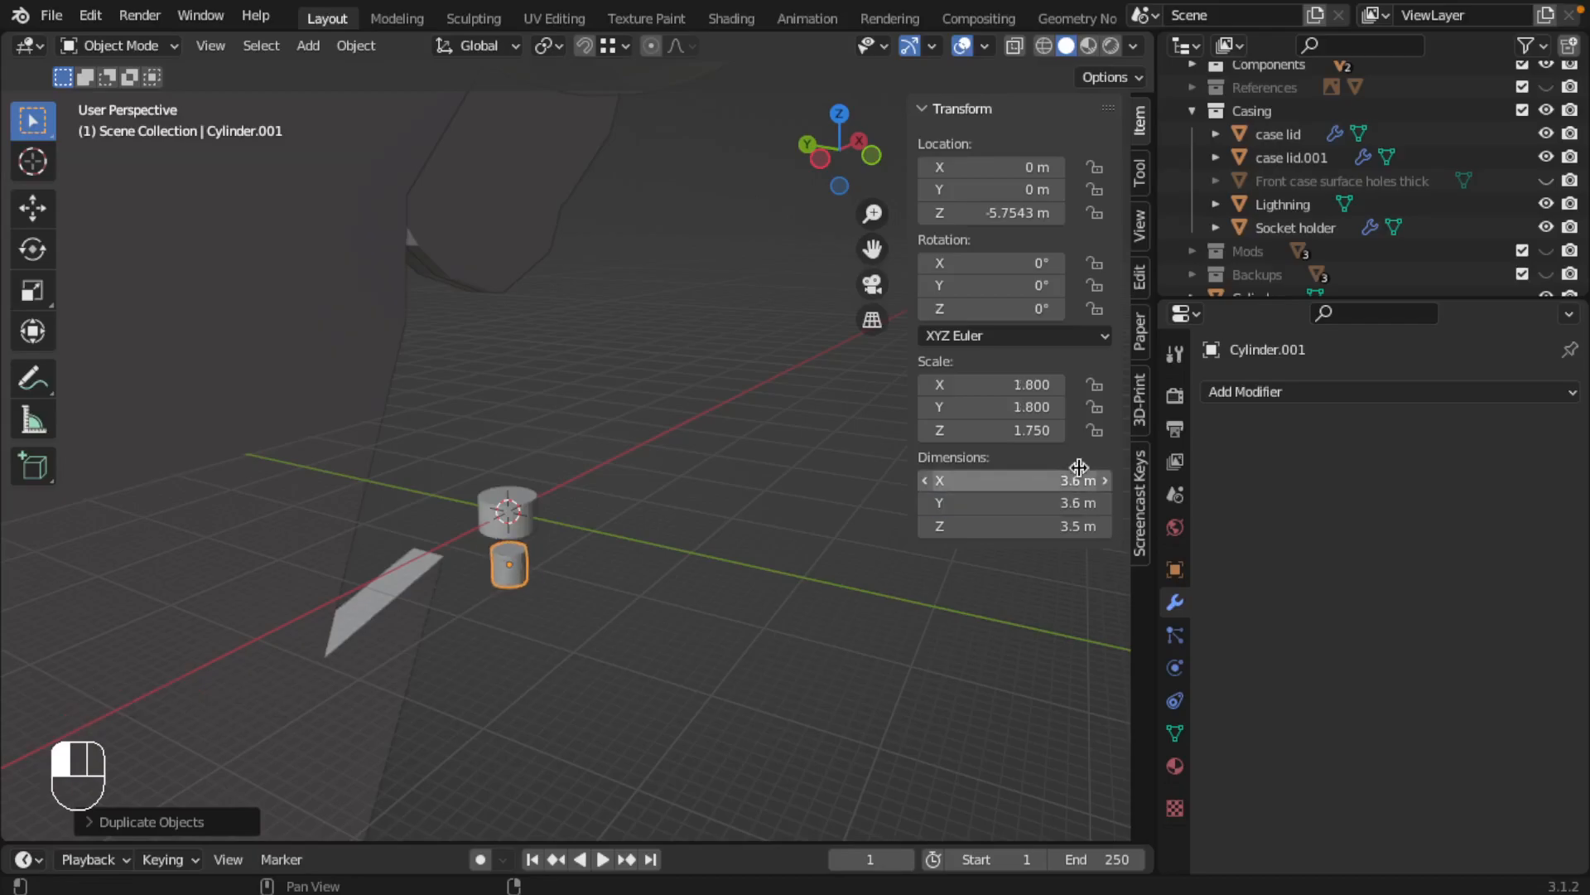
# In front view, move the shank cylinder up along Z to about -3.05 m so it slightly overlaps the head
pyautogui.press('KP_1')
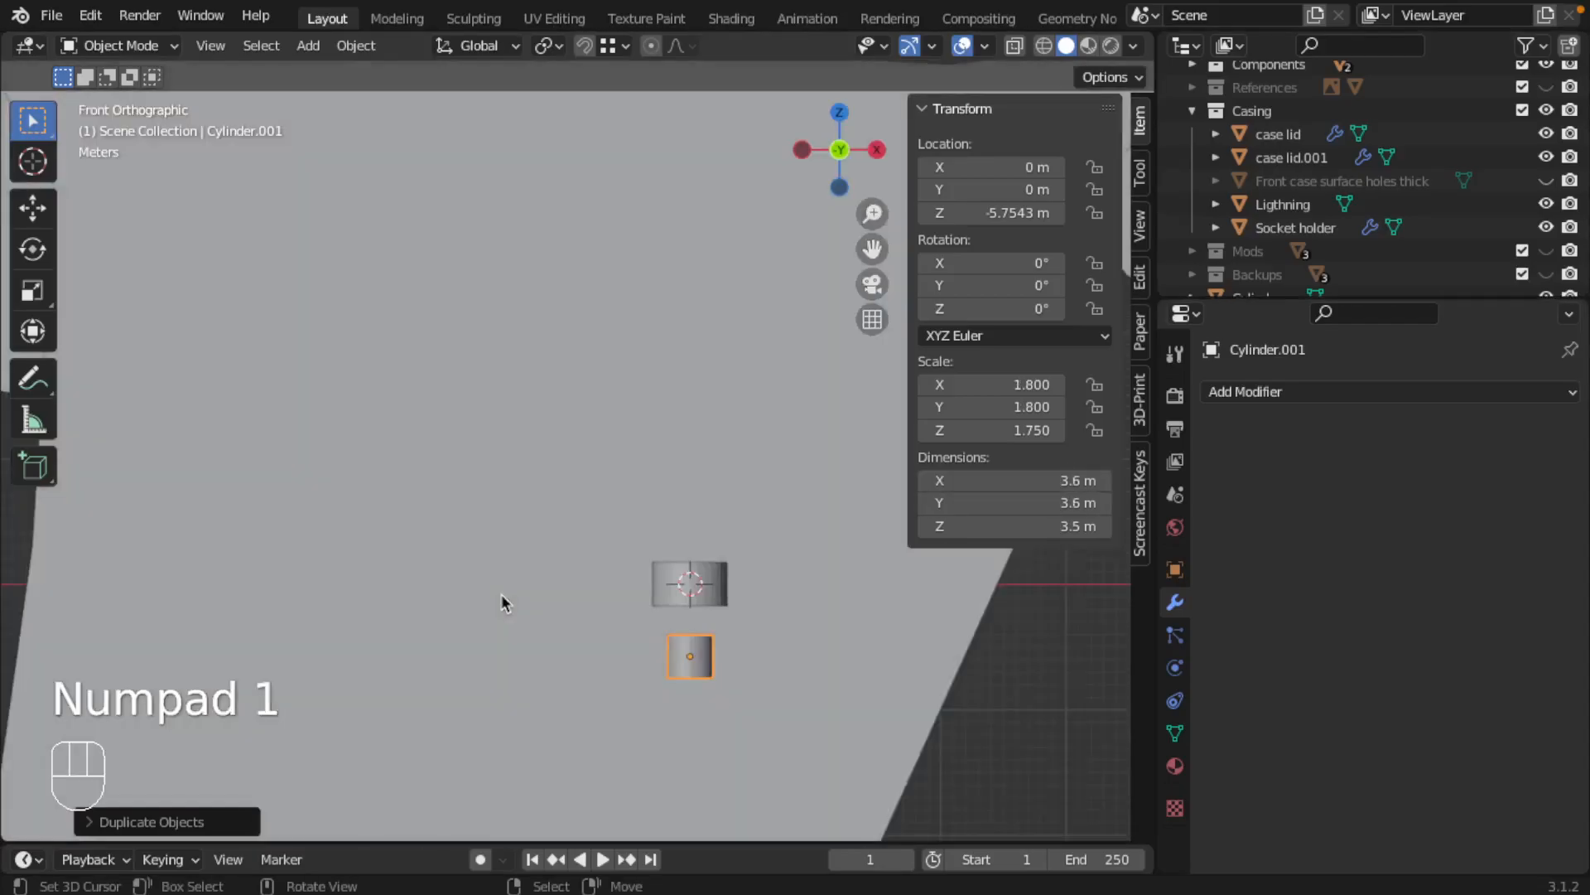
pyautogui.press('g')
pyautogui.press('z')
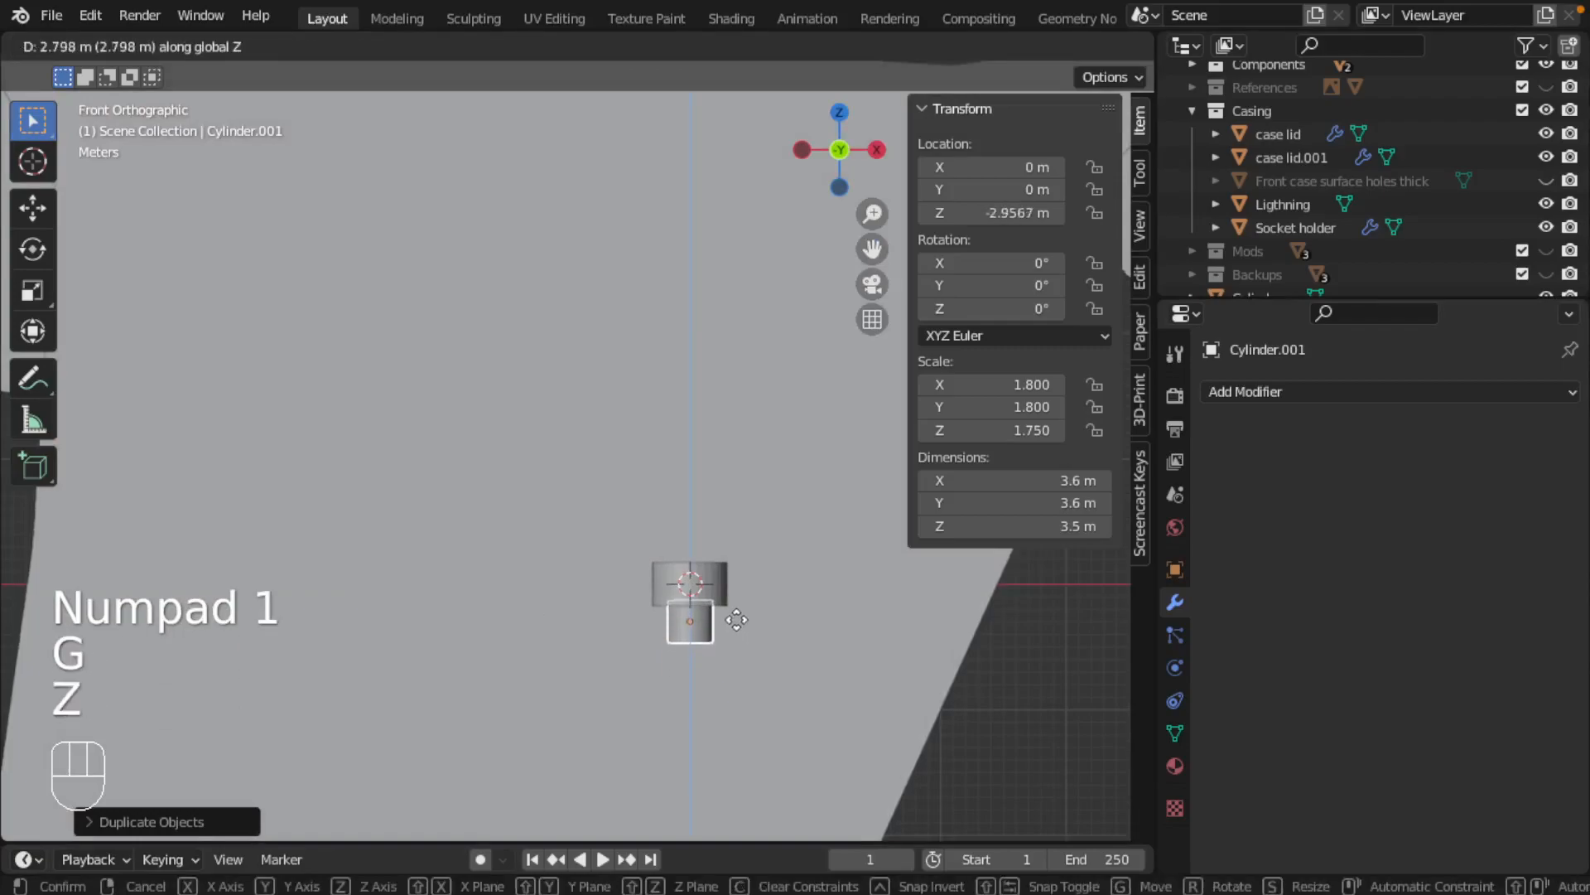
pyautogui.click(744, 631)
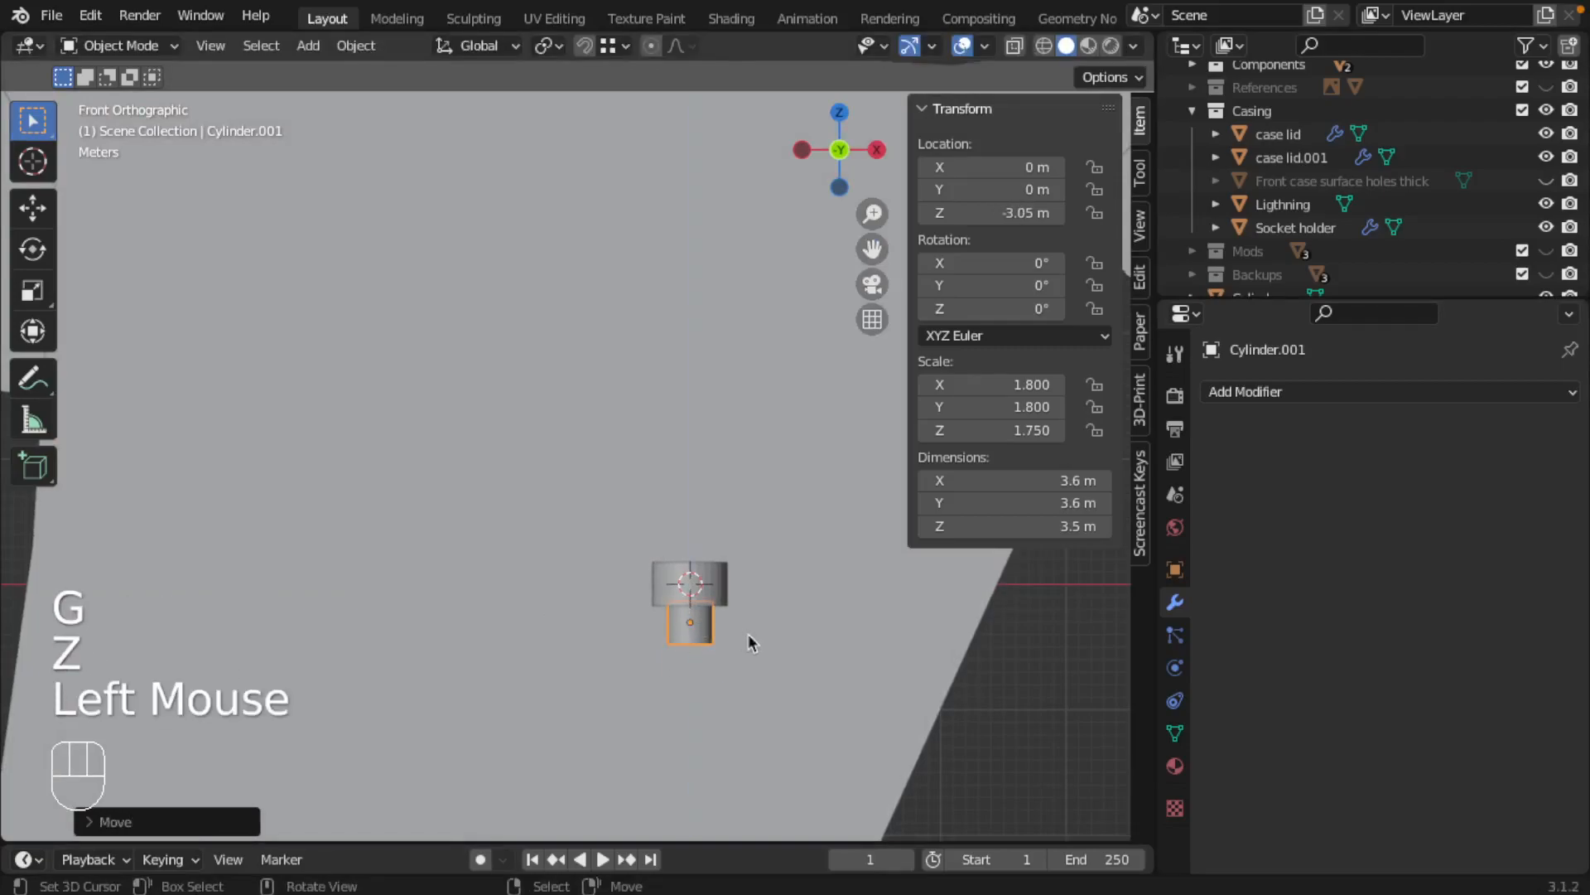
# Duplicate the shank cylinder down along Z to about -7.43 m for the screw tip
pyautogui.hotkey('shift', 'd')
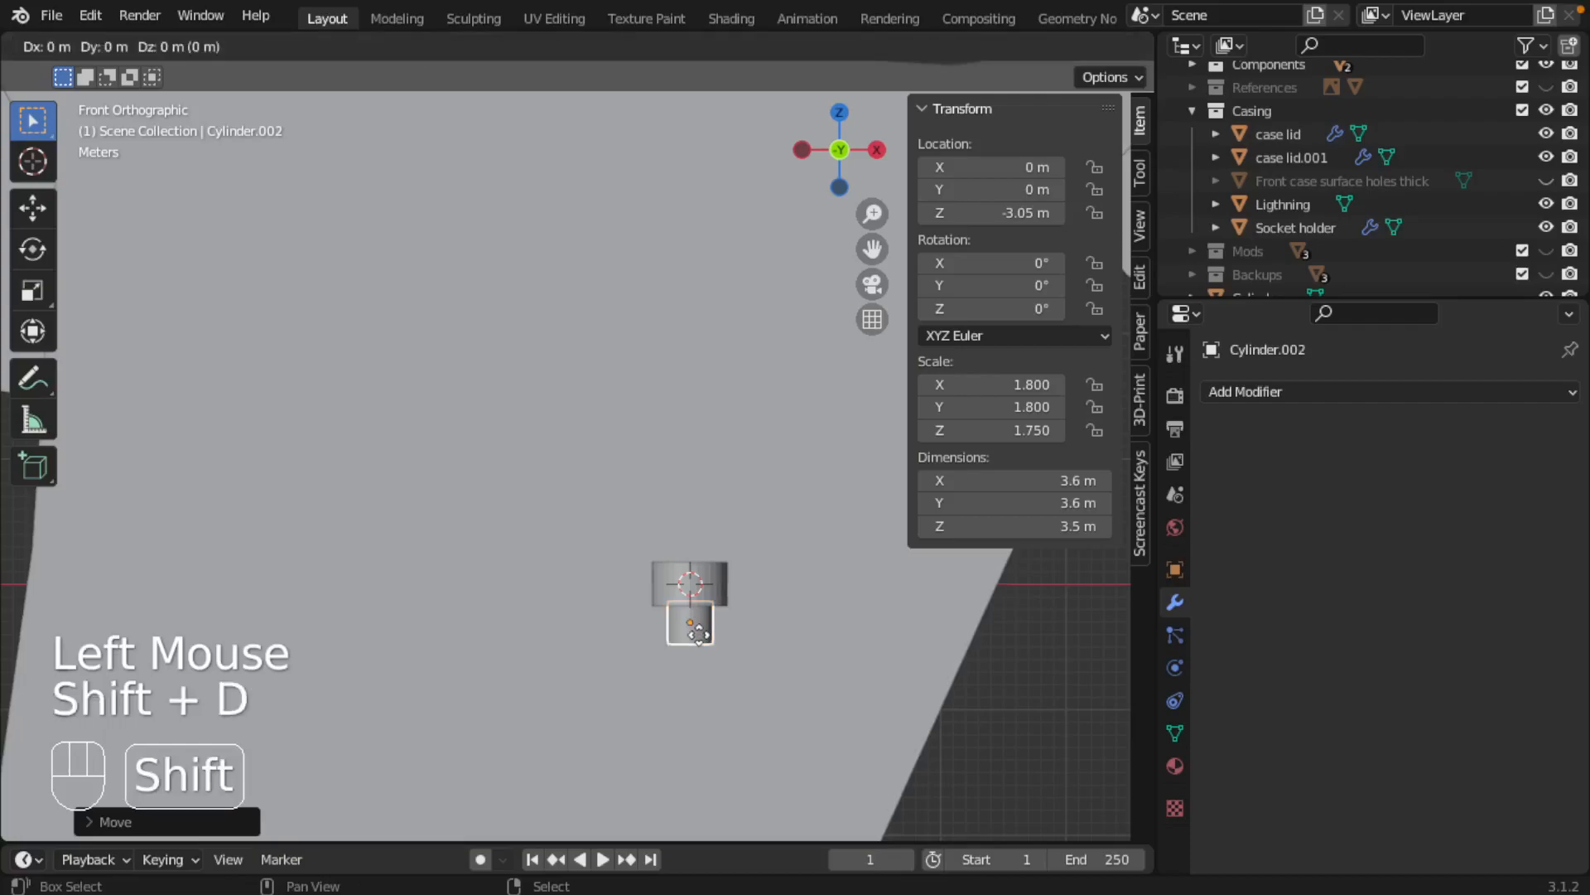
pyautogui.press('z')
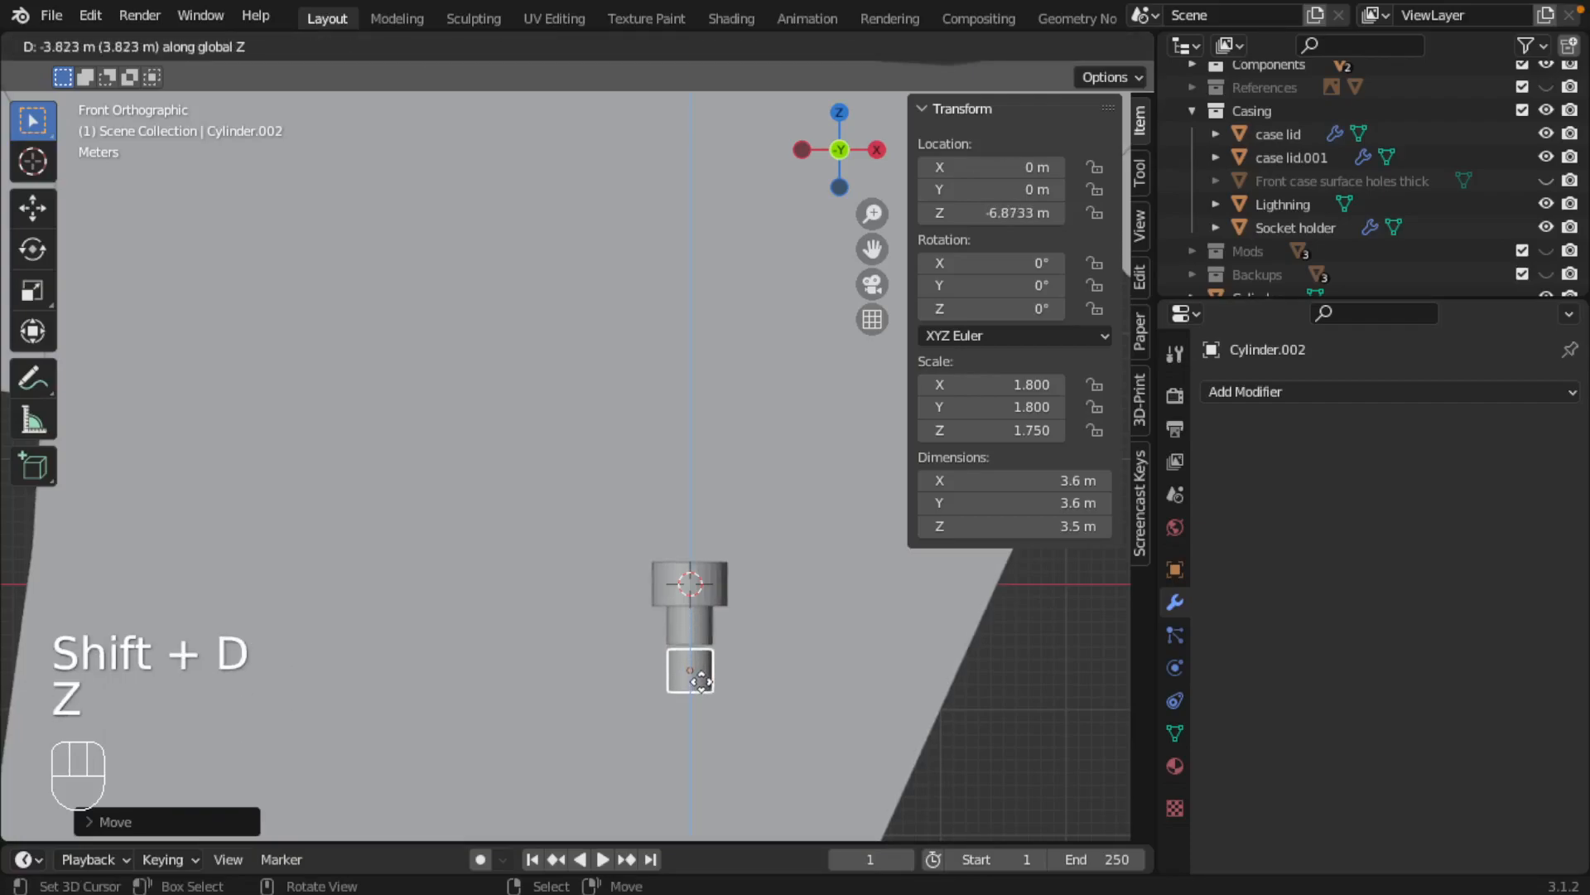
pyautogui.click(702, 684)
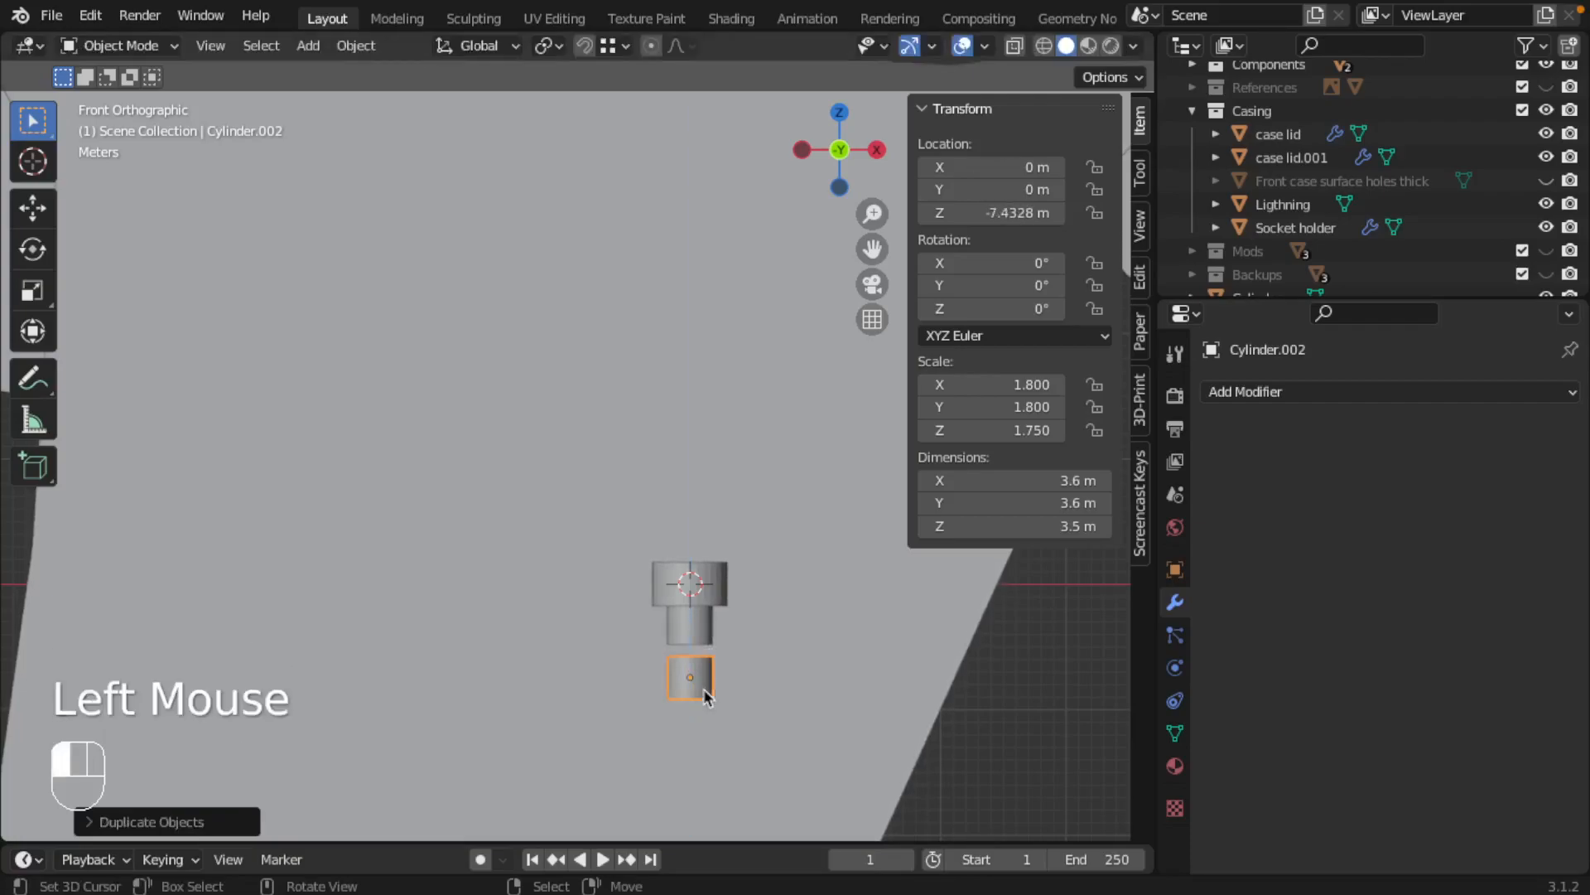
# Set the tip cylinder's dimensions to 2.2 m in X and Y and 6 m in Z
pyautogui.doubleClick(1051, 526)
pyautogui.moveTo(946, 527); pyautogui.dragTo(932, 527)
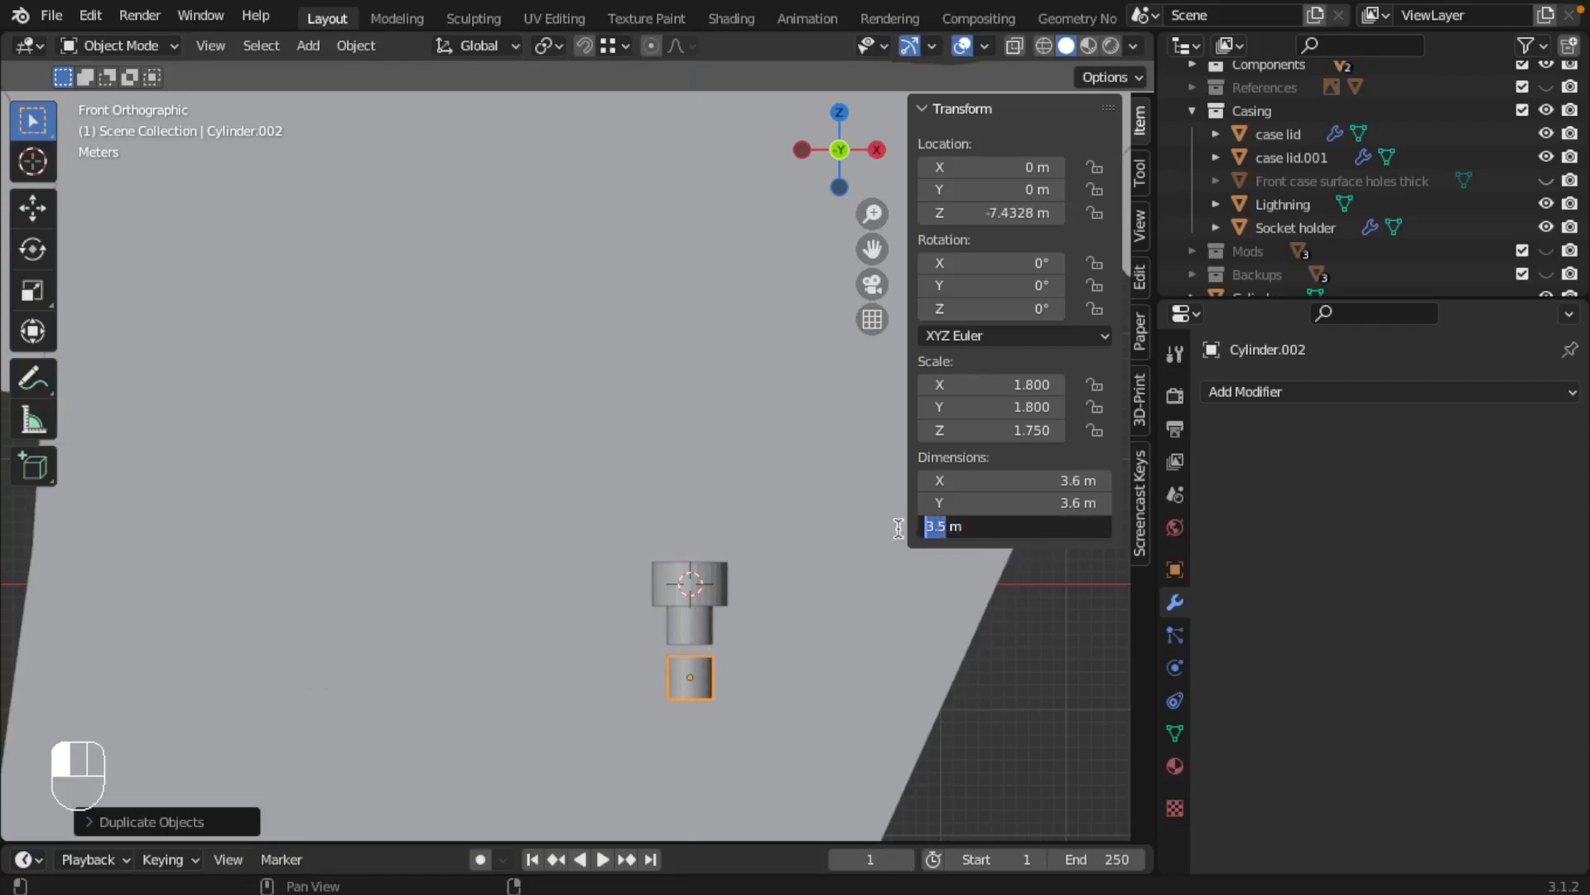
pyautogui.click(897, 527)
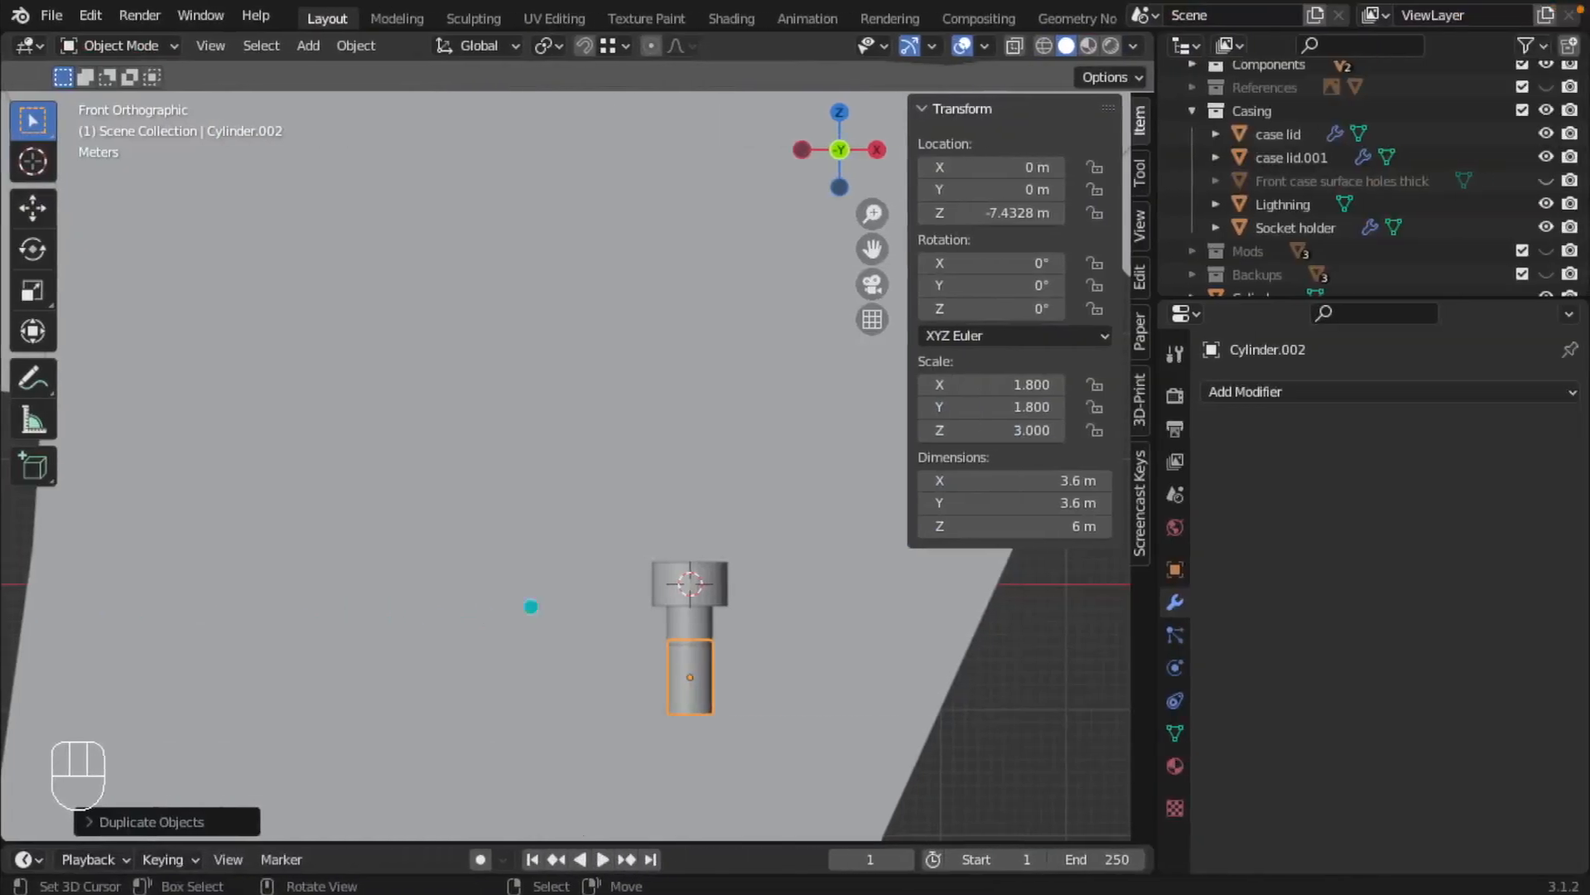
pyautogui.click(1100, 480)
pyautogui.write('2')
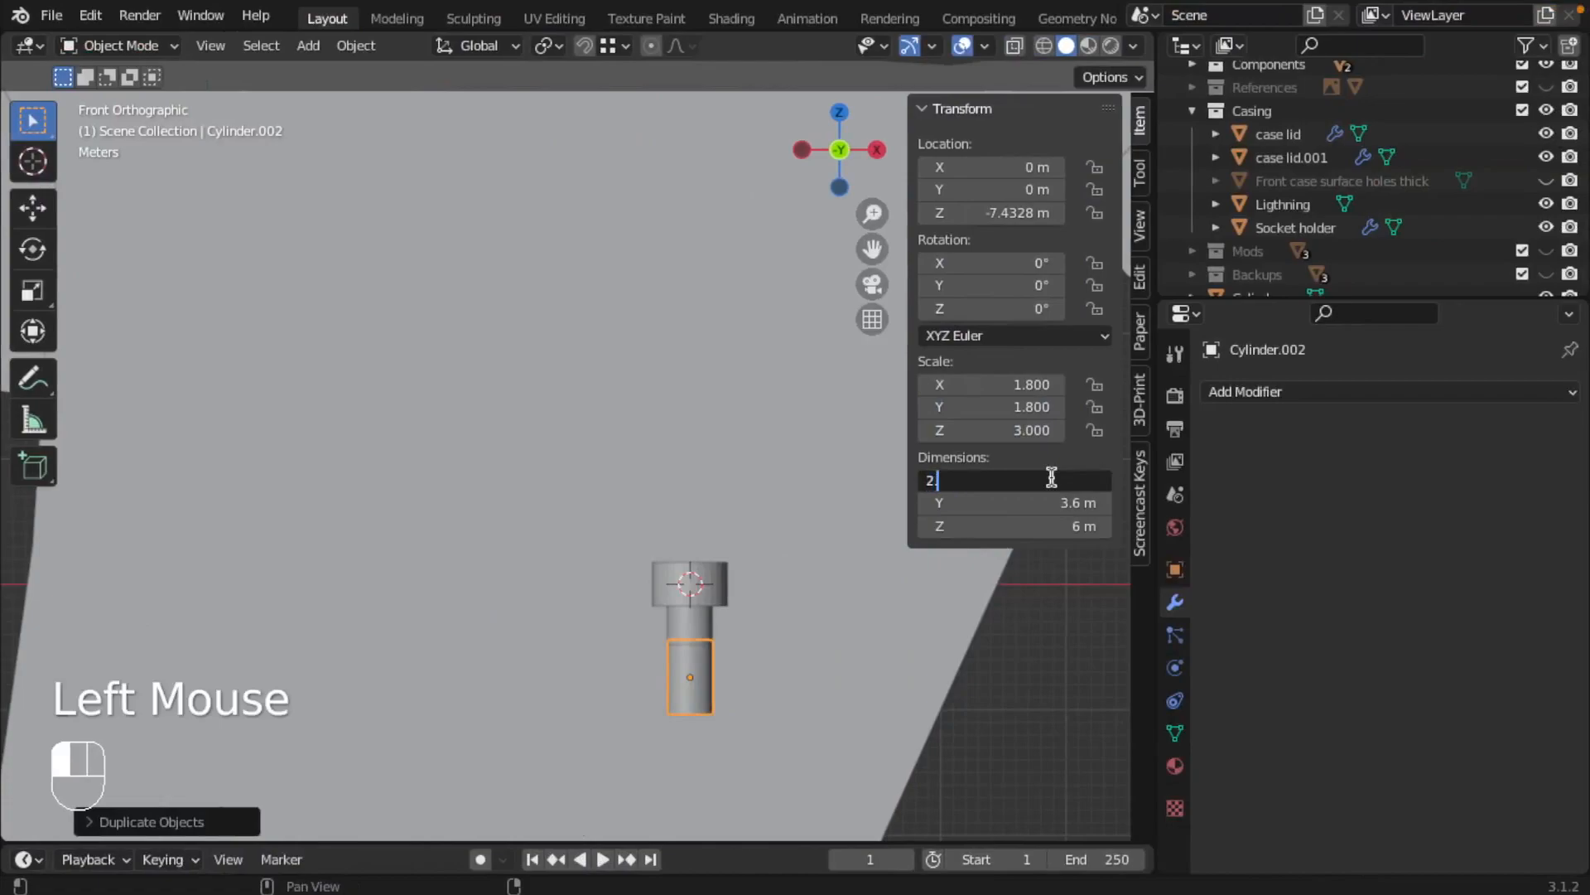
pyautogui.write('.2')
pyautogui.press('Tab')
pyautogui.write('2.2')
pyautogui.press('Return')
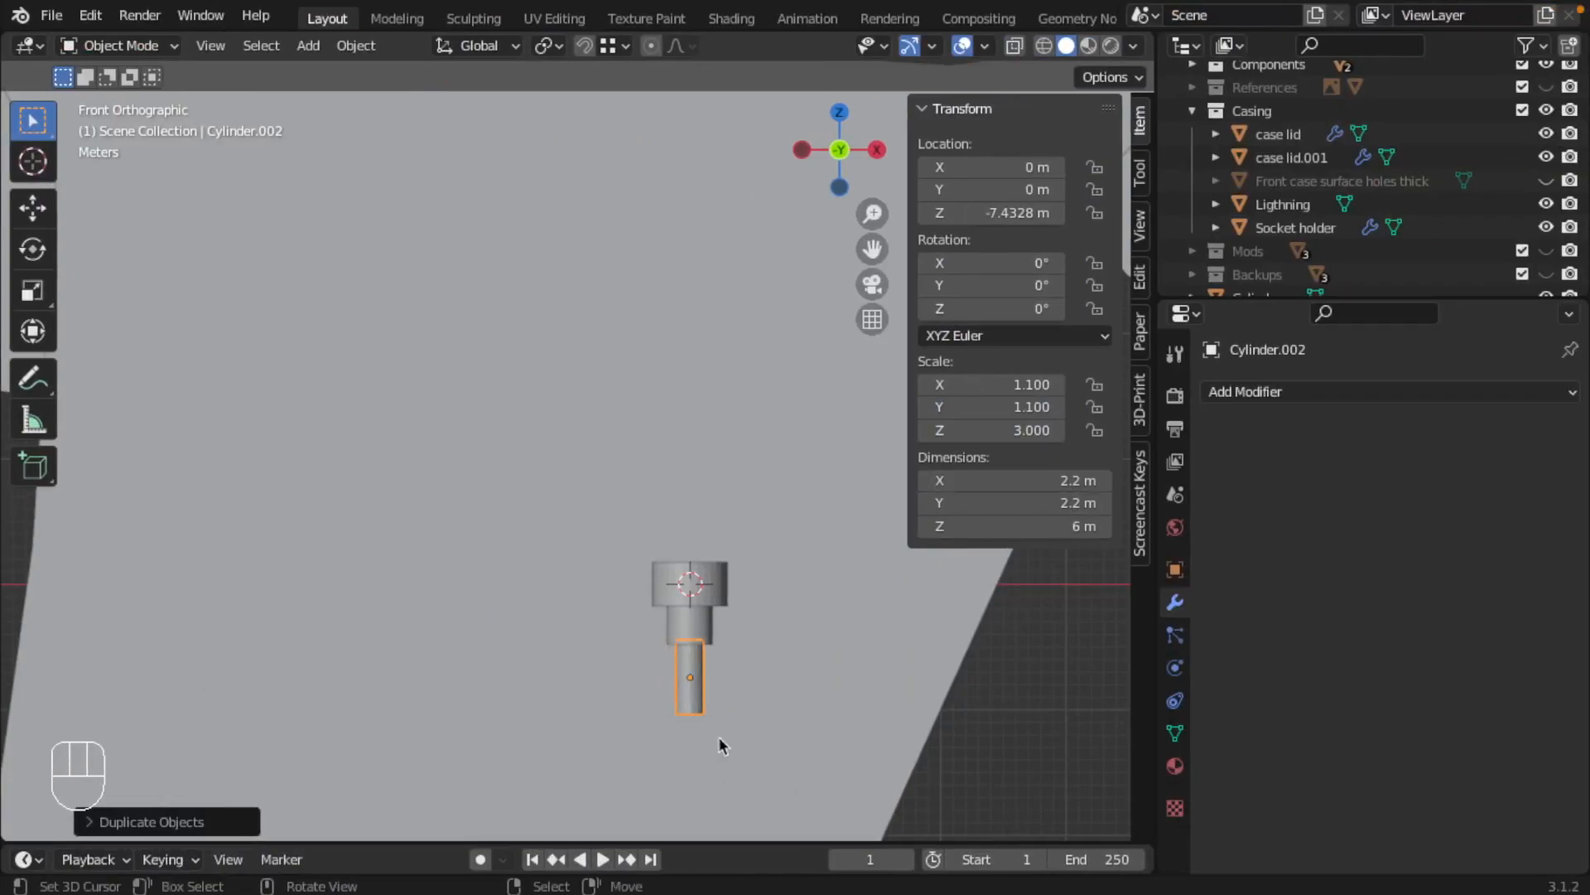
# Select the head cylinder and rename it Screw sim
pyautogui.rightClick(681, 580)
pyautogui.keyDown('shift'); pyautogui.rightClick(690, 677); pyautogui.keyUp('shift')
pyautogui.keyDown('shift'); pyautogui.rightClick(690, 677); pyautogui.keyUp('shift')
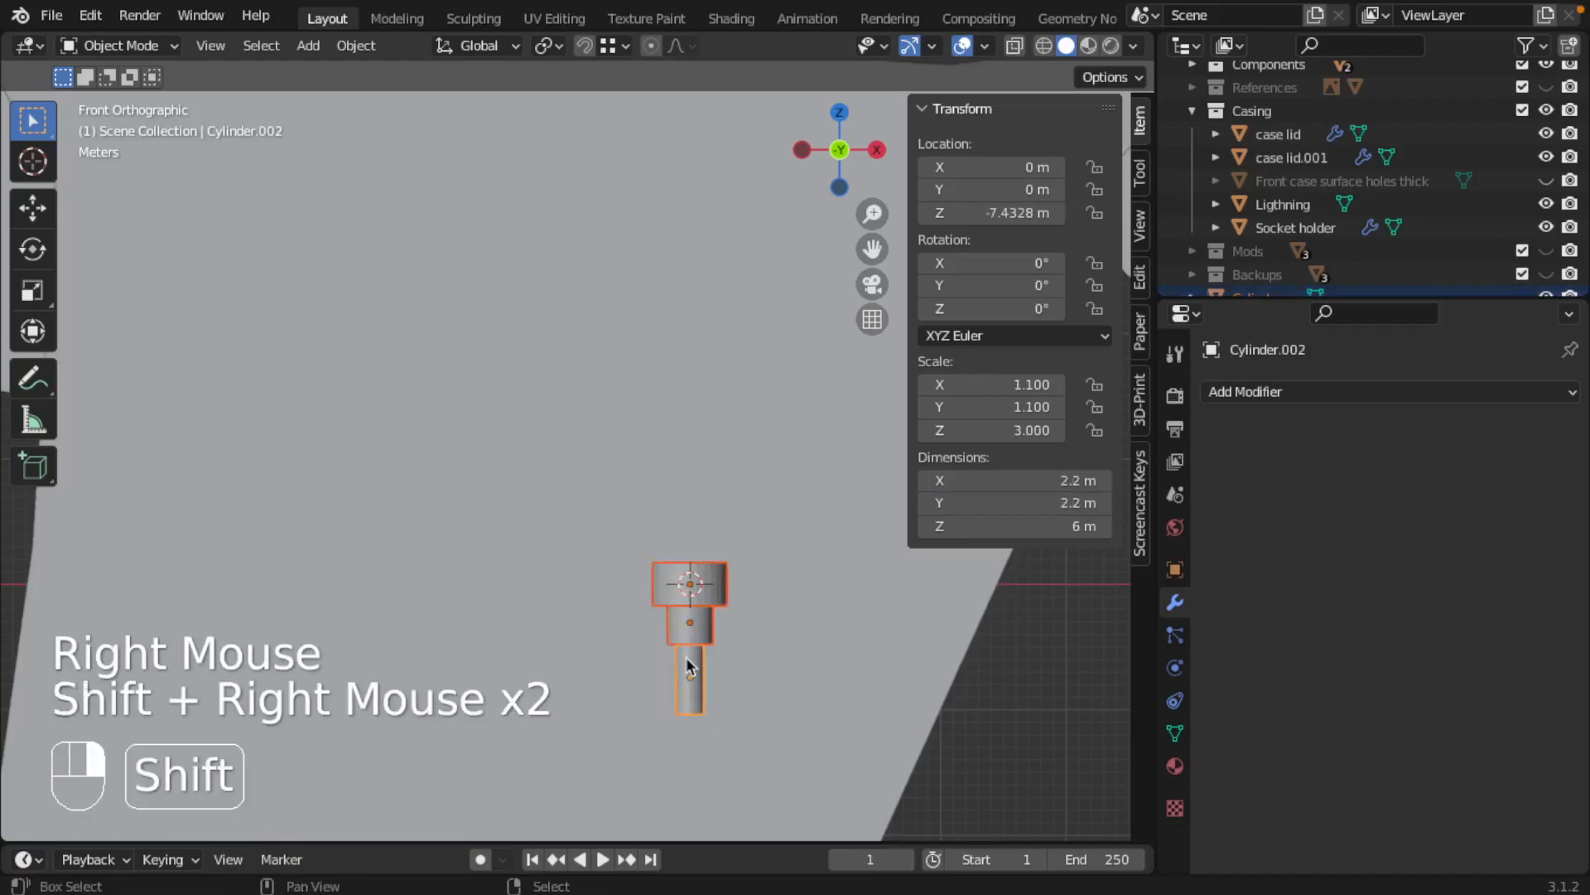
pyautogui.rightClick(705, 609)
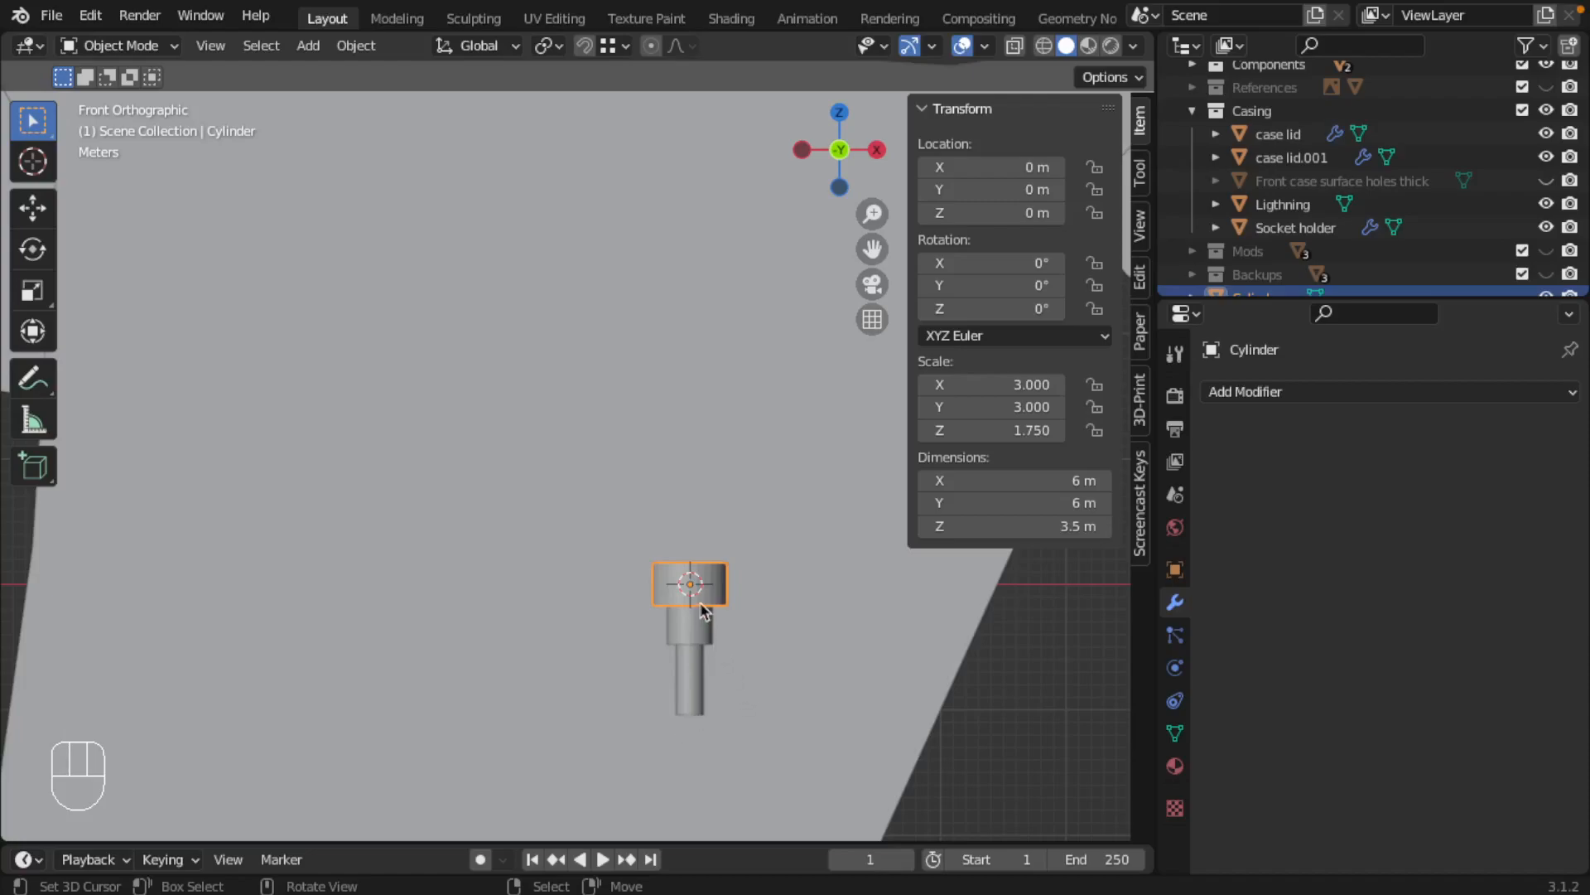
pyautogui.scroll(-4, 1274, 229)
pyautogui.doubleClick(1274, 227)
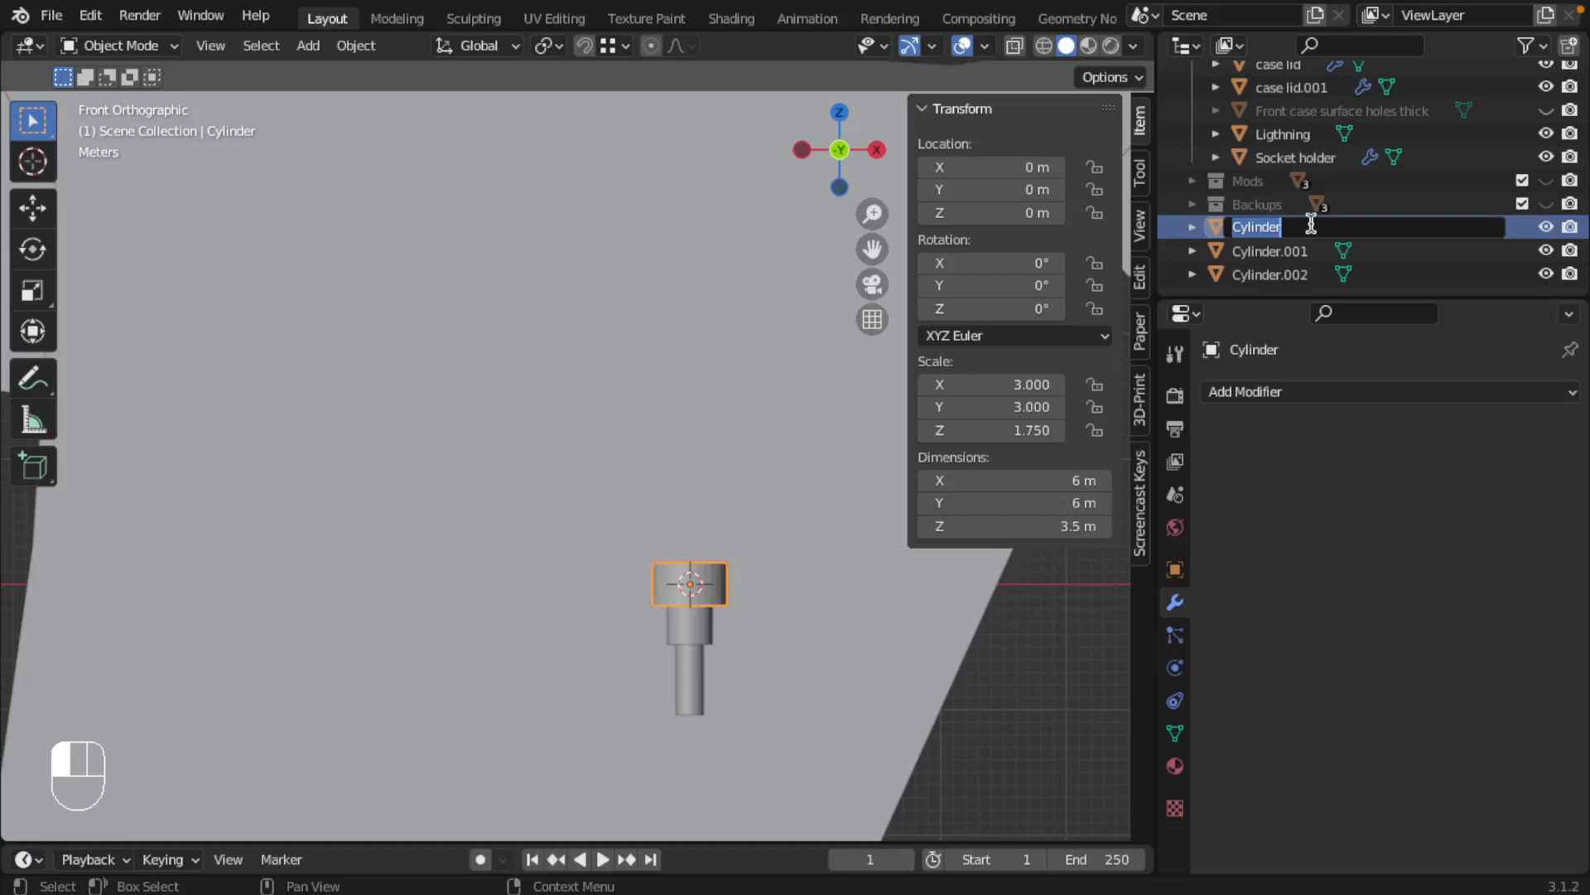
pyautogui.write('Screw sime')
pyautogui.press('BackSpace')
pyautogui.press('Return')
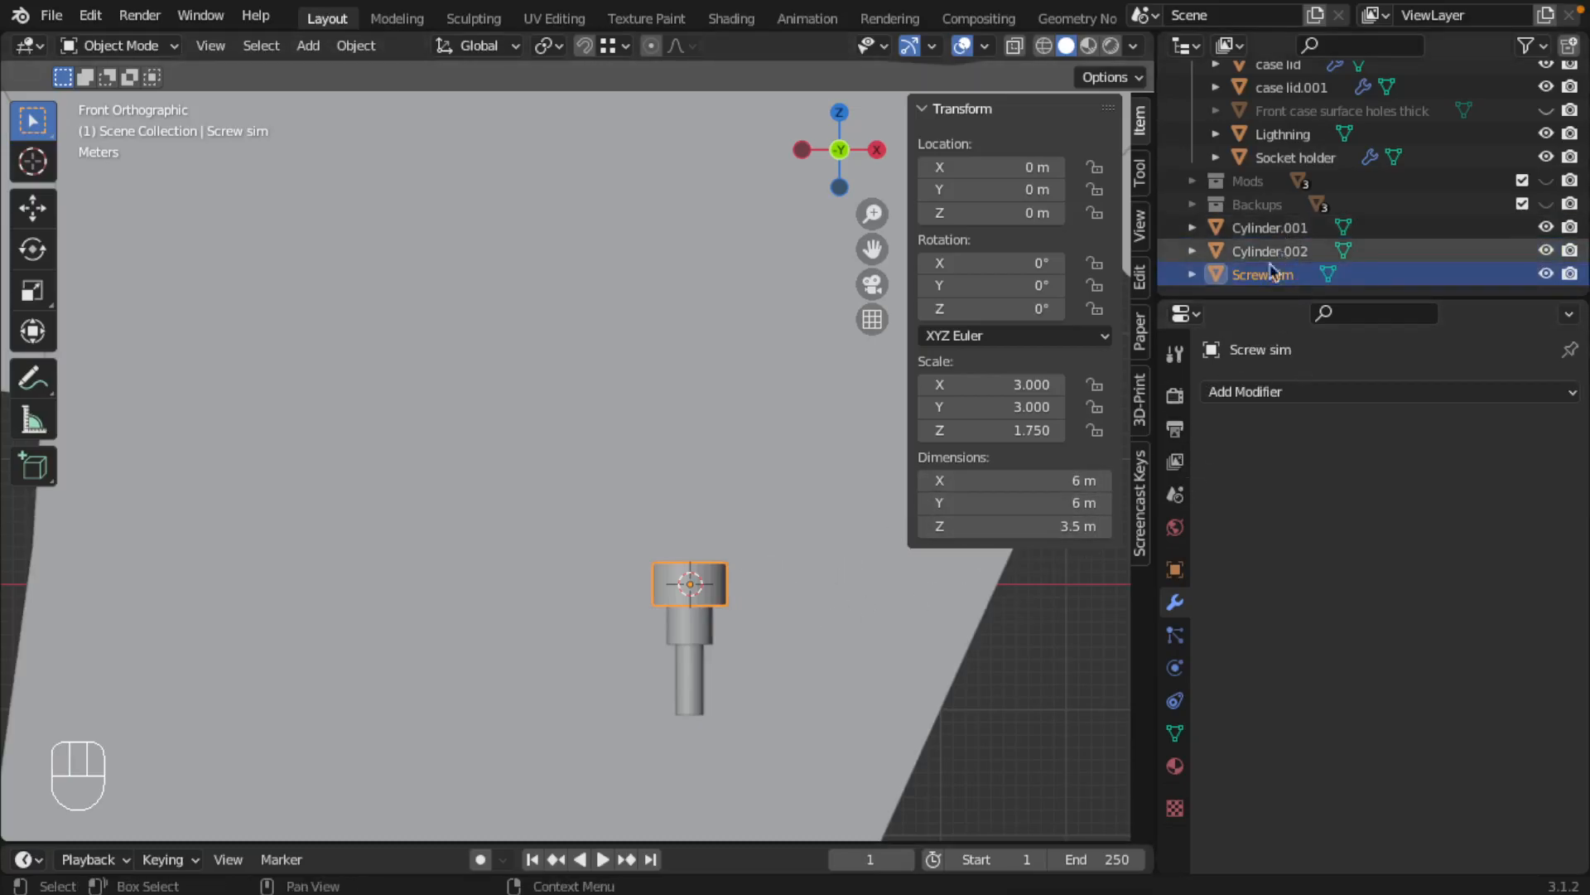
# Add a Boolean modifier to Screw sim, set to Union with the shank Cylinder.001
pyautogui.click(1342, 391)
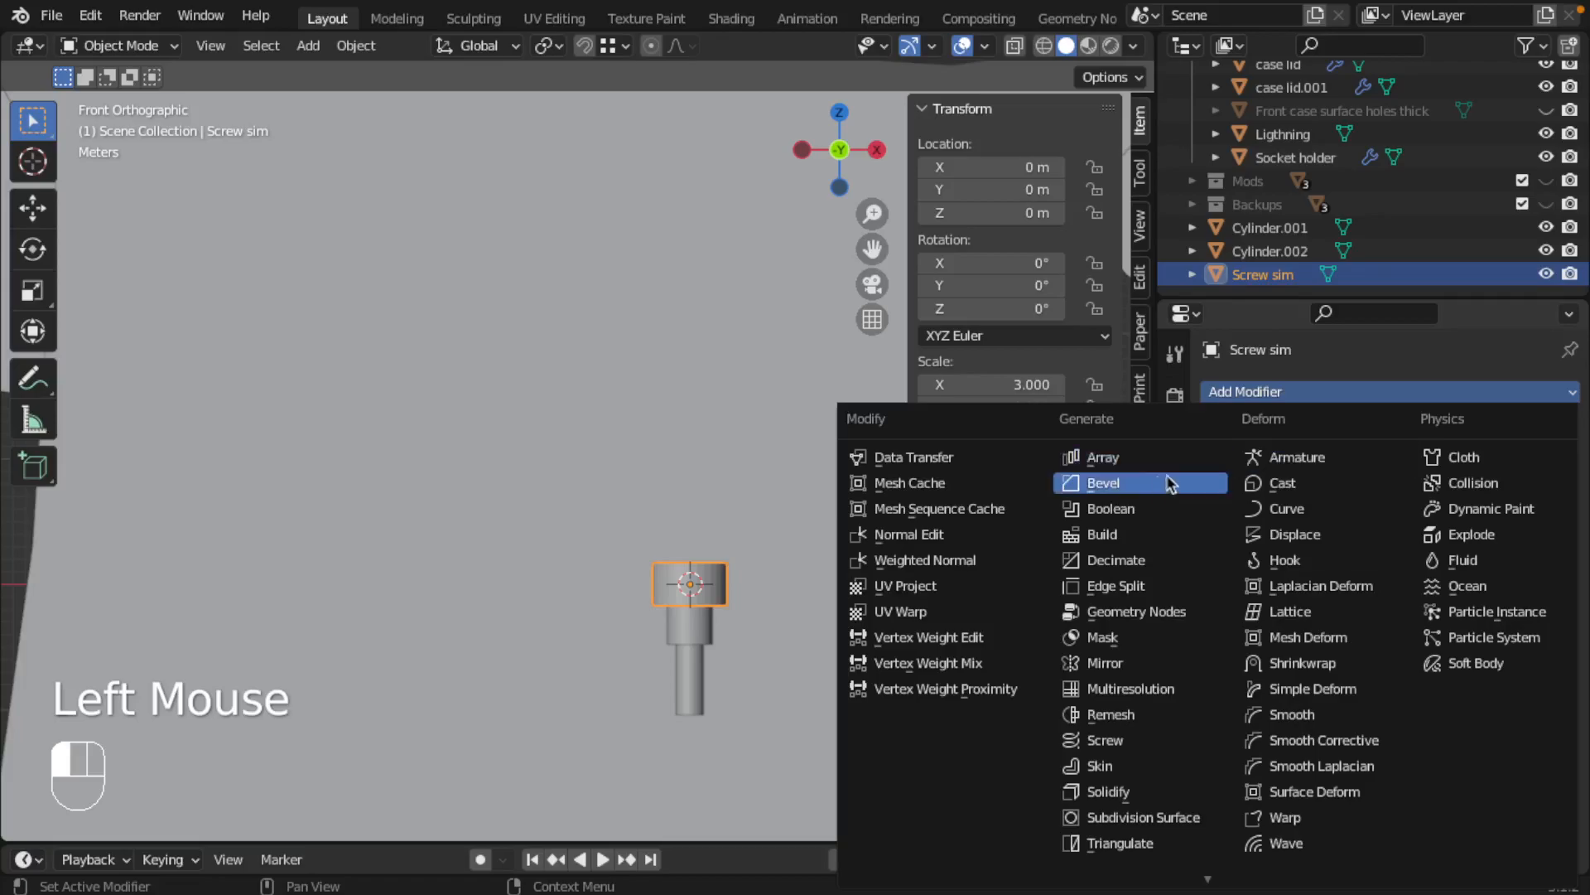
pyautogui.click(1126, 509)
pyautogui.click(1388, 465)
pyautogui.click(1405, 523)
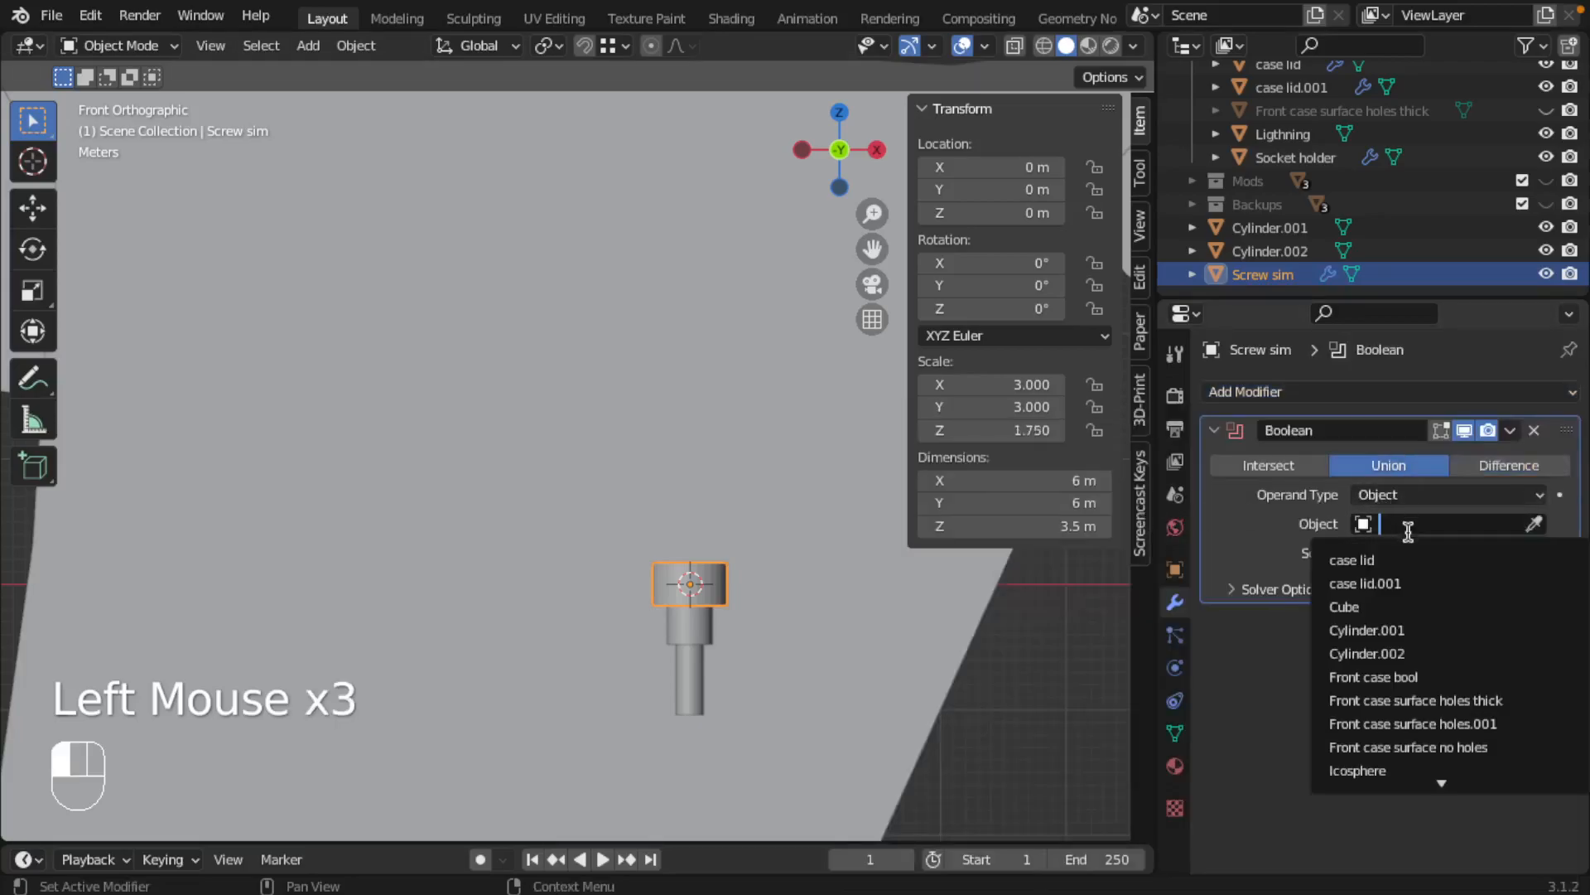
pyautogui.click(1389, 630)
# Duplicate the Boolean modifier and set the copy's object to the tip Cylinder.002
pyautogui.click(1510, 430)
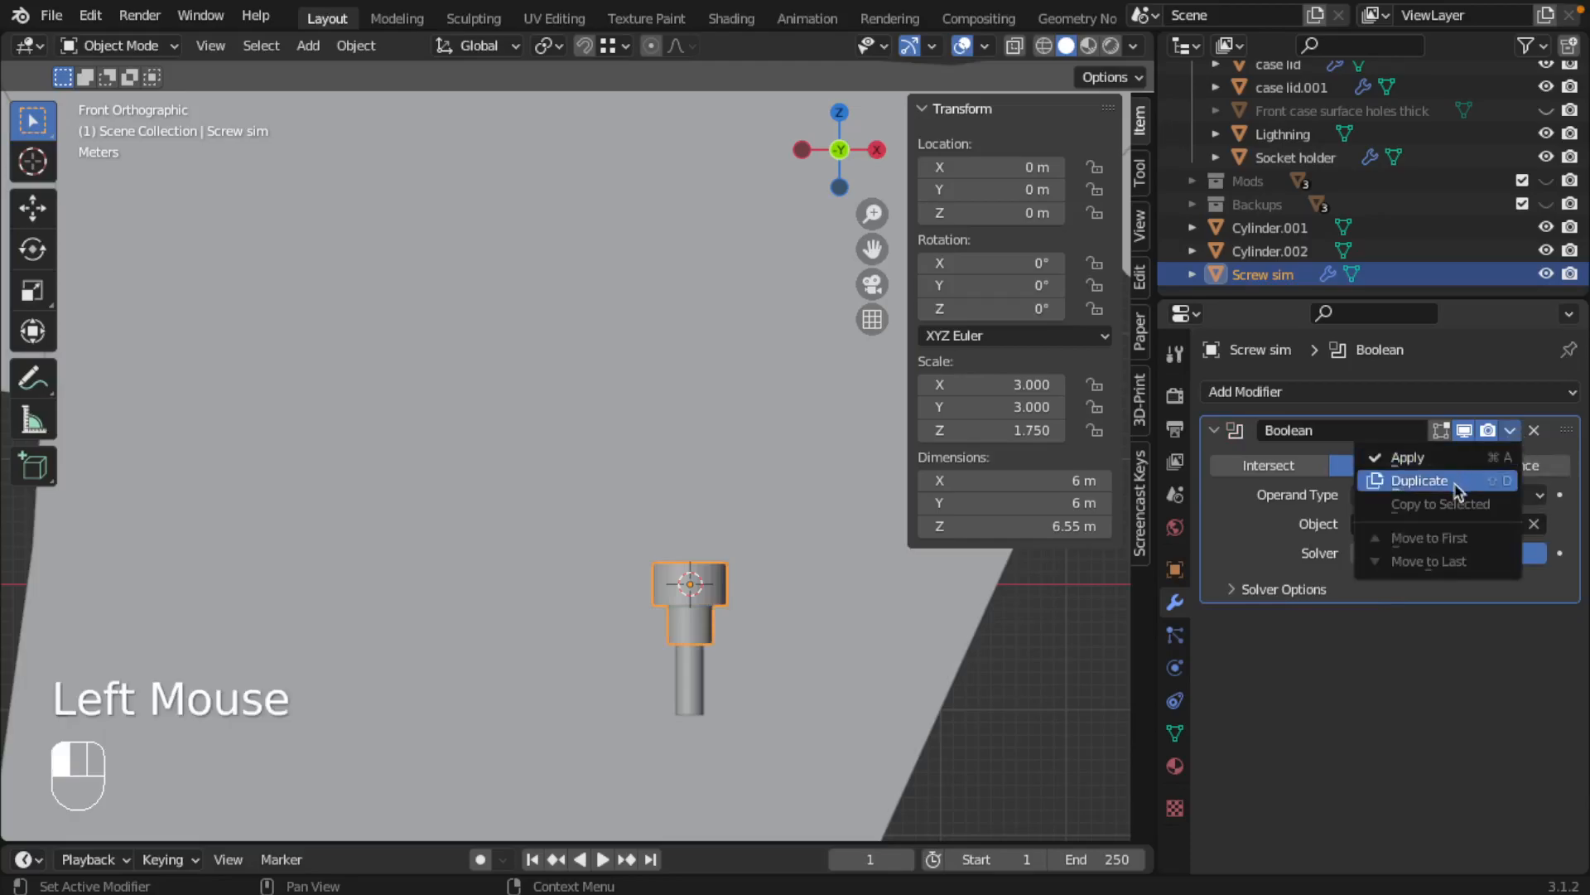
pyautogui.click(1455, 483)
pyautogui.click(1471, 714)
pyautogui.click(1471, 714)
pyautogui.press('BackSpace')
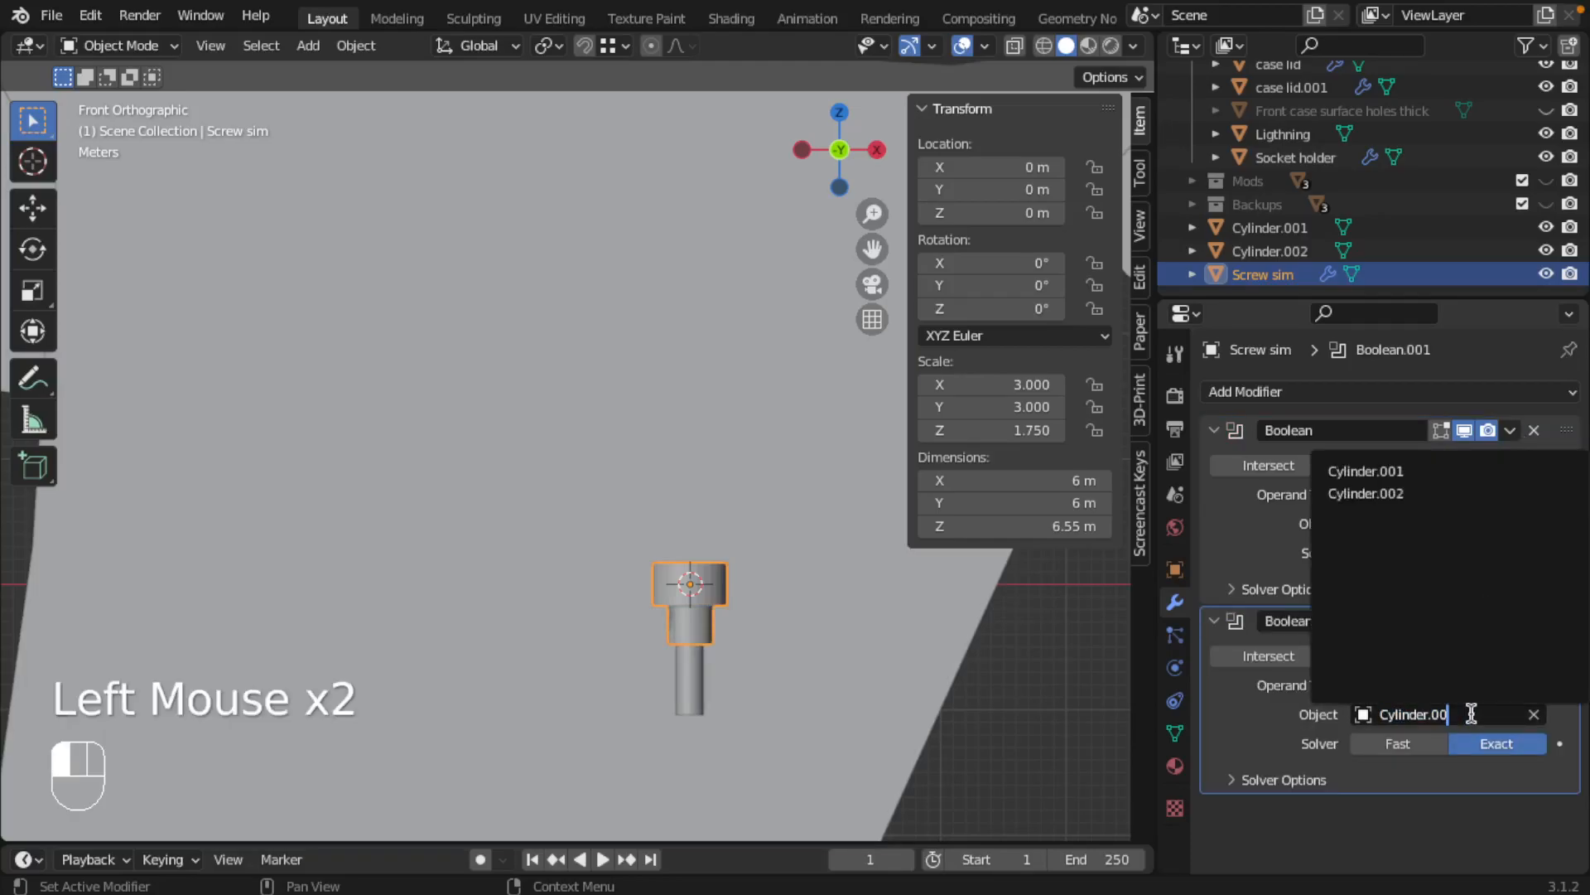
pyautogui.write('2')
pyautogui.press('Return')
# Apply both Boolean union modifiers on Screw sim
pyautogui.click(1510, 430)
pyautogui.click(1476, 464)
pyautogui.click(1509, 429)
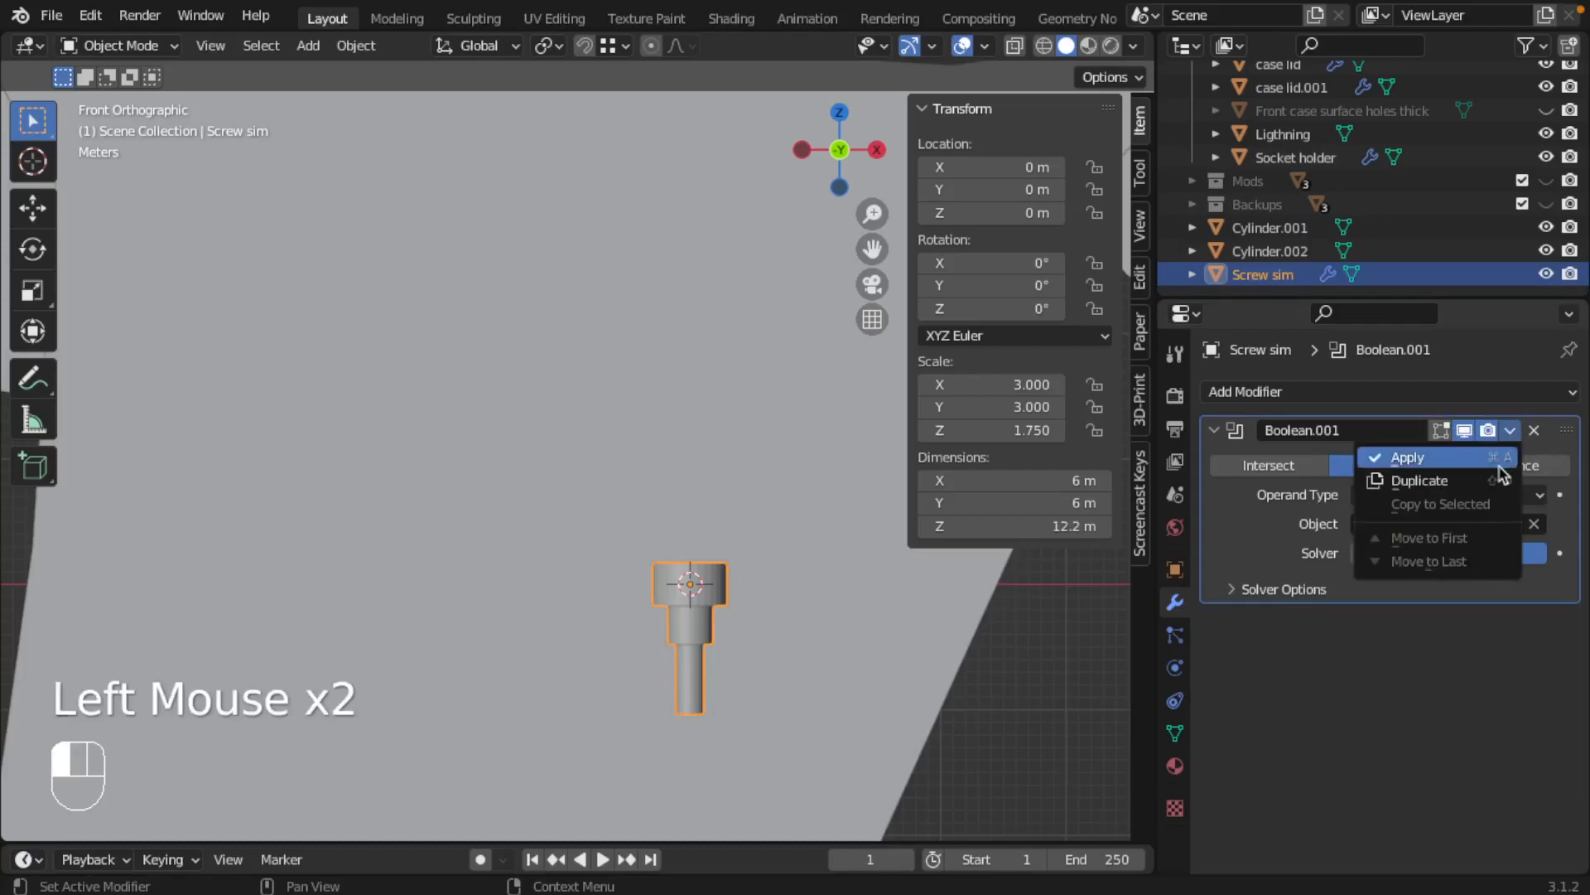
pyautogui.click(1481, 455)
# Delete the leftover shank and tip cylinders, Cylinder.001 and Cylinder.002
pyautogui.rightClick(692, 642)
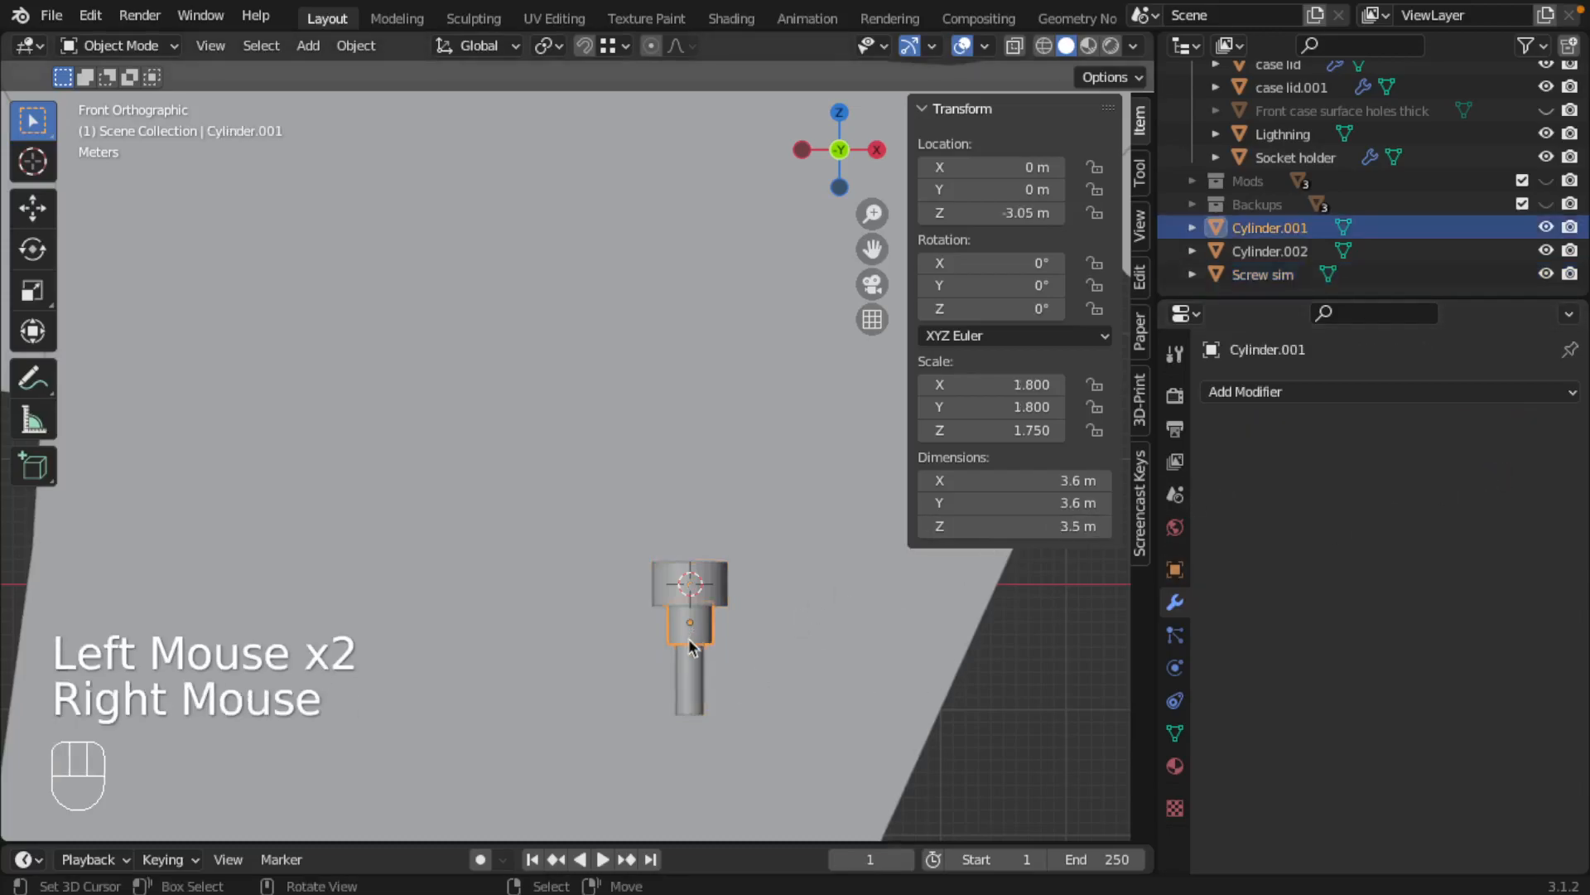
pyautogui.press('x')
pyautogui.click(689, 657)
pyautogui.rightClick(686, 678)
pyautogui.rightClick(686, 678)
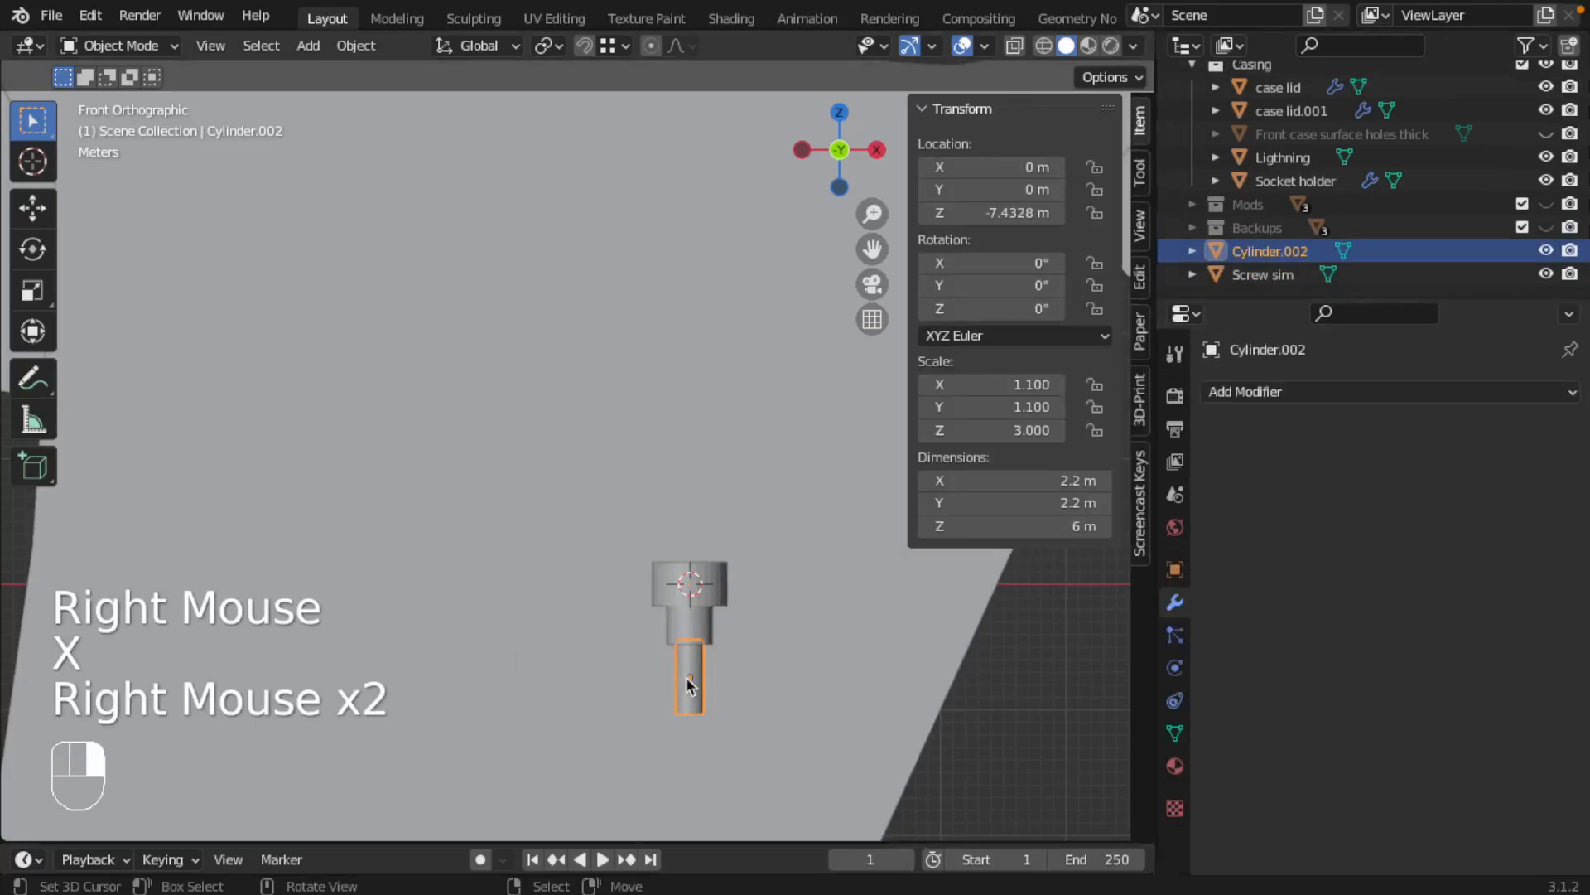
pyautogui.press('x')
pyautogui.click(686, 677)
# Inspect the merged Screw sim mesh in Edit Mode and isolated in local view, then return to the full scene
pyautogui.rightClick(694, 629)
pyautogui.press('Tab')
pyautogui.moveTo(694, 629)
pyautogui.mouseDown(button='middle')
pyautogui.moveTo(753, 409)
pyautogui.moveTo(676, 495)
pyautogui.moveTo(704, 623)
pyautogui.moveTo(719, 615)
pyautogui.mouseUp(button='middle')
pyautogui.press('Tab')
pyautogui.scroll(-4, 669, 634)
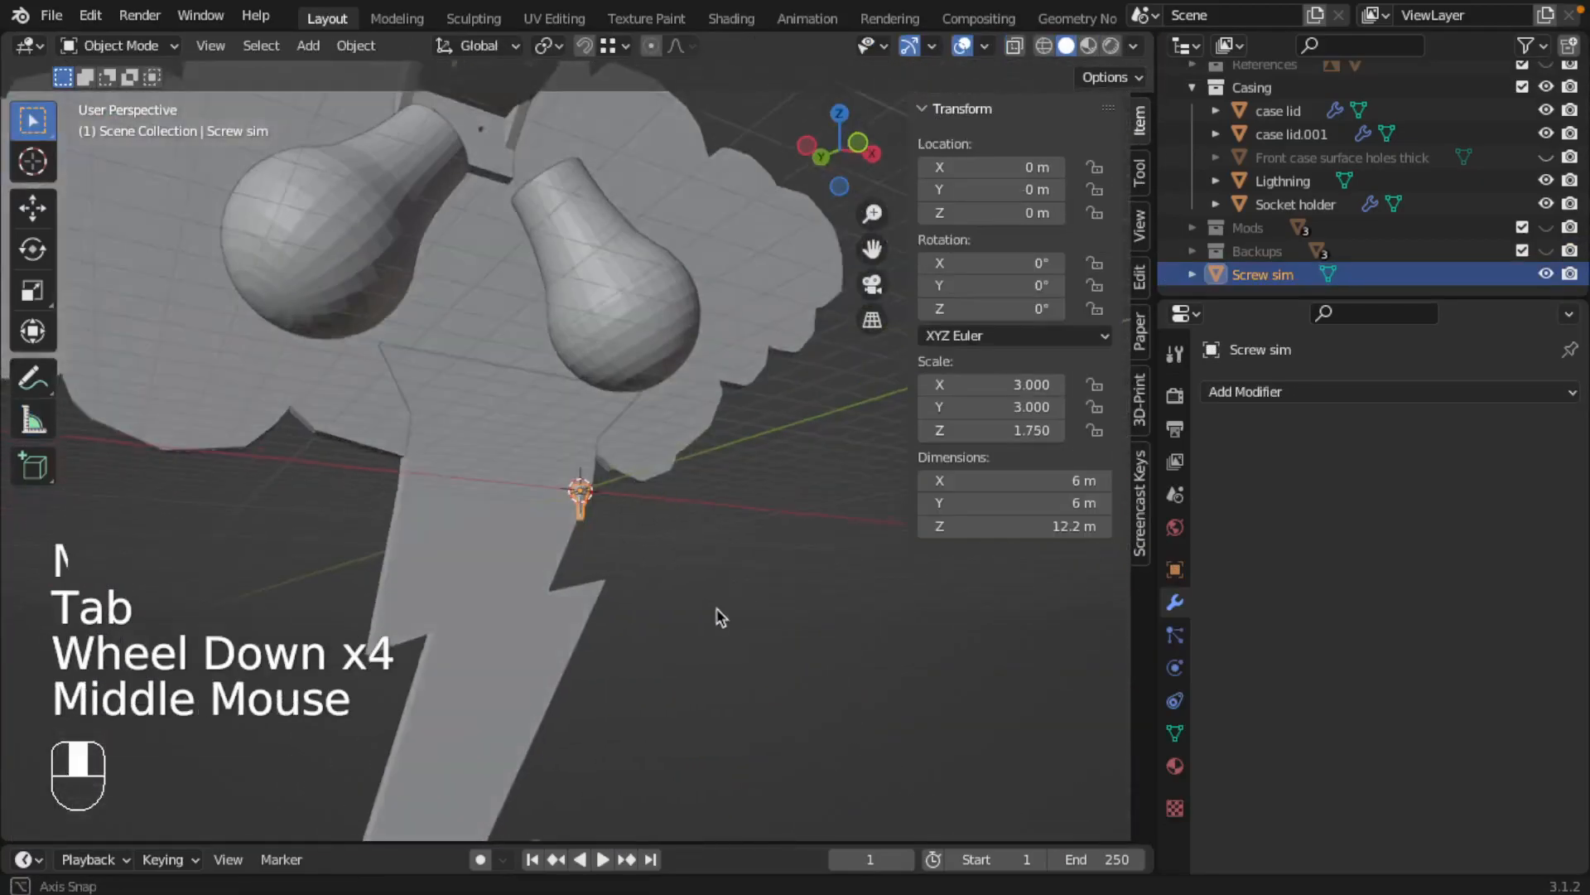
pyautogui.press('/')
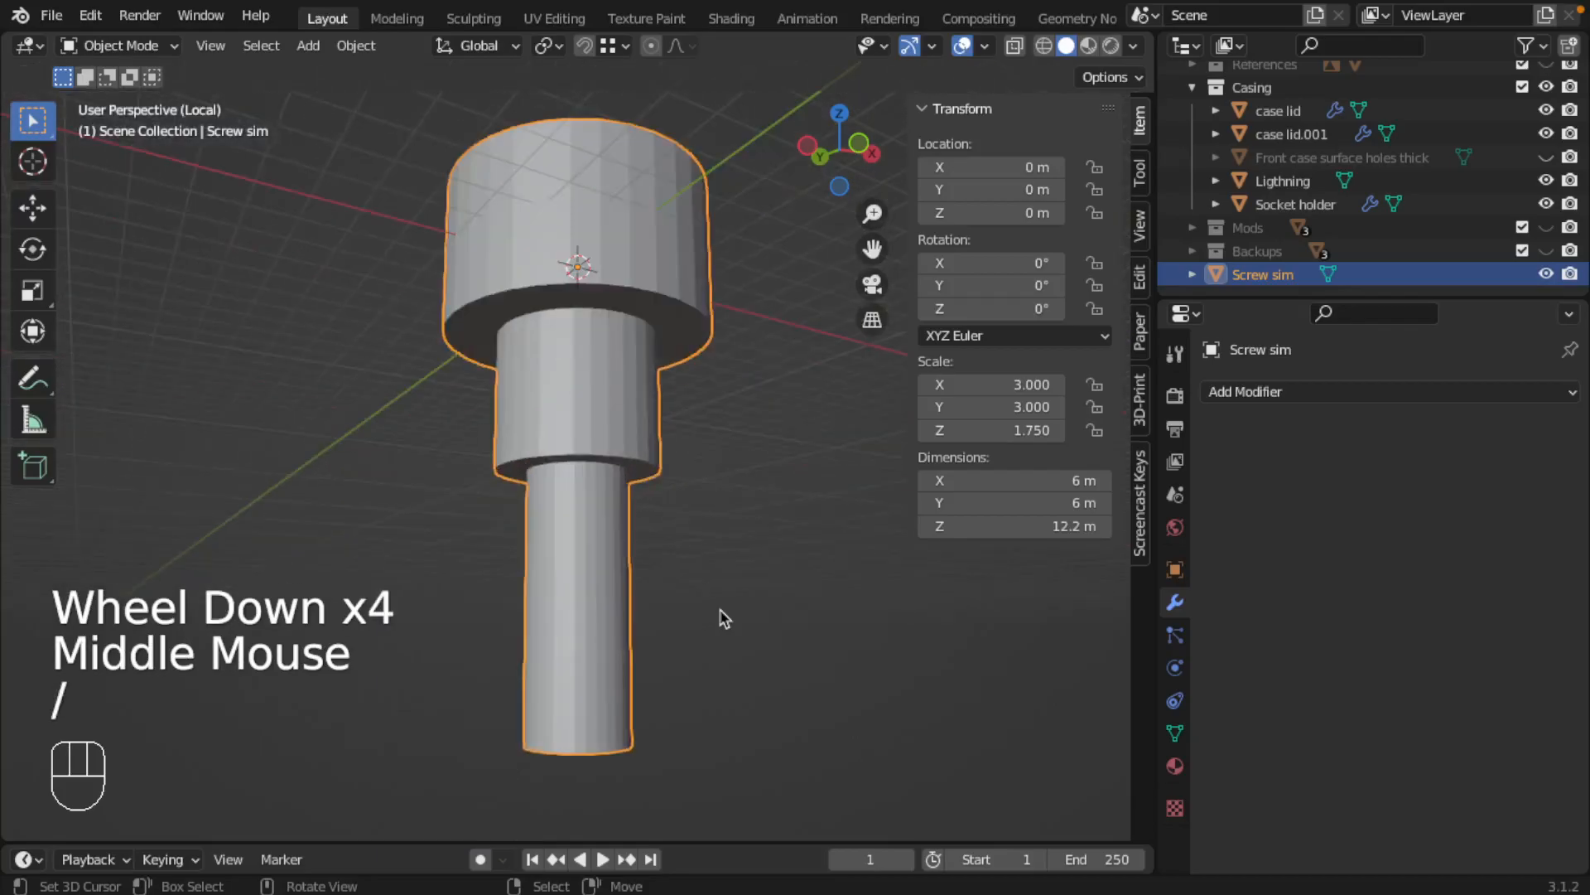
pyautogui.press('/')
pyautogui.scroll(-2, 649, 543)
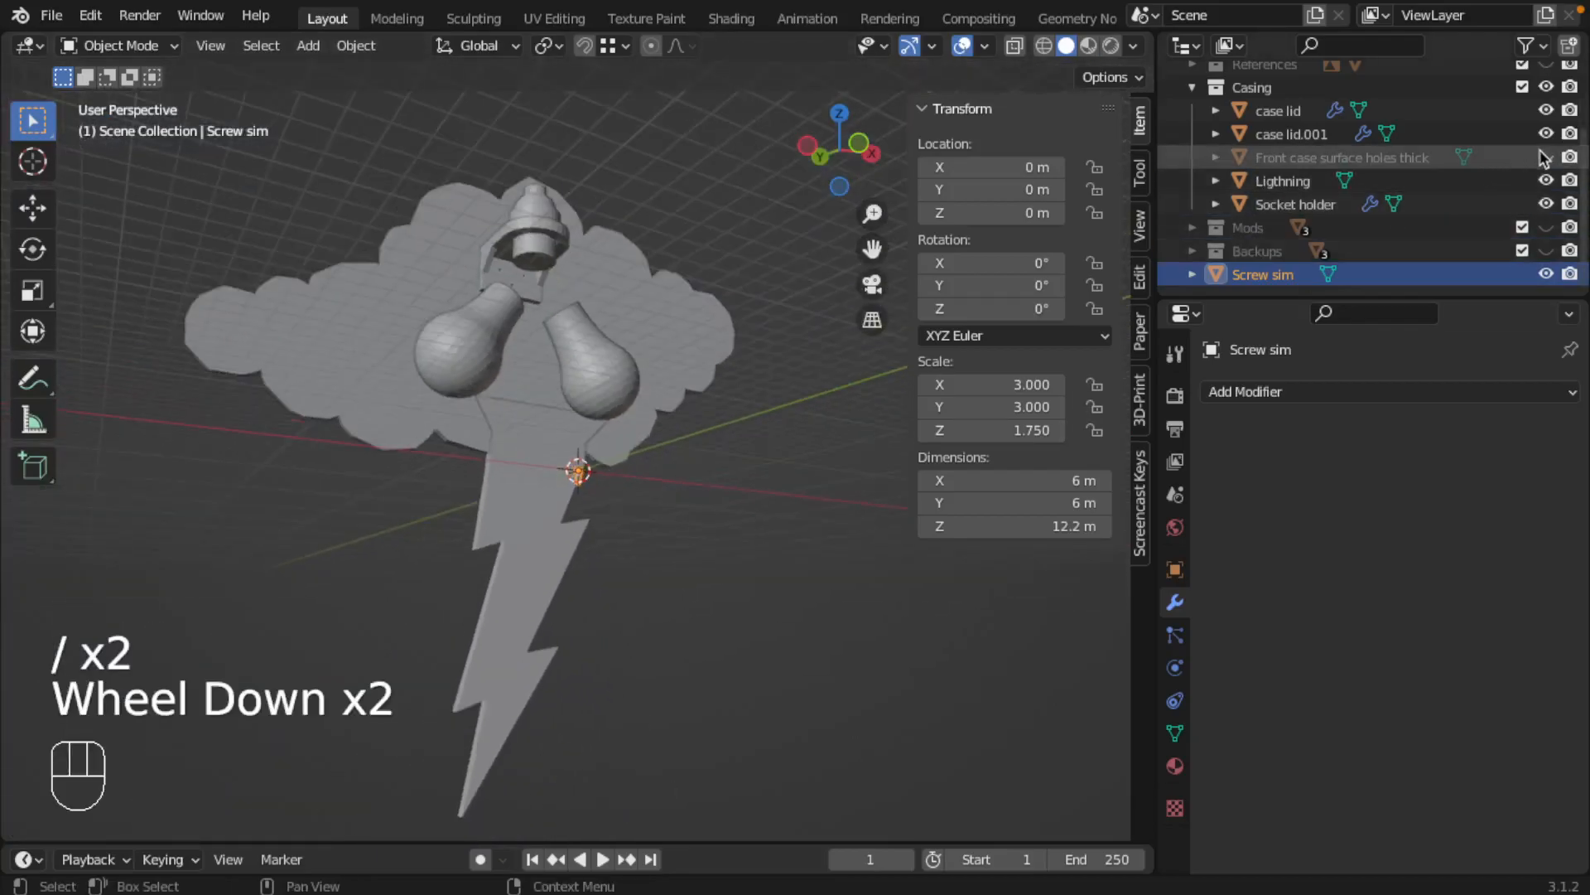
# In the right orthographic view, rotate Screw sim by -90° about the global X axis
pyautogui.moveTo(652, 569); pyautogui.dragTo(671, 538, button='middle')
pyautogui.moveTo(621, 479); pyautogui.dragTo(648, 446, button='middle')
pyautogui.press('KP_3')
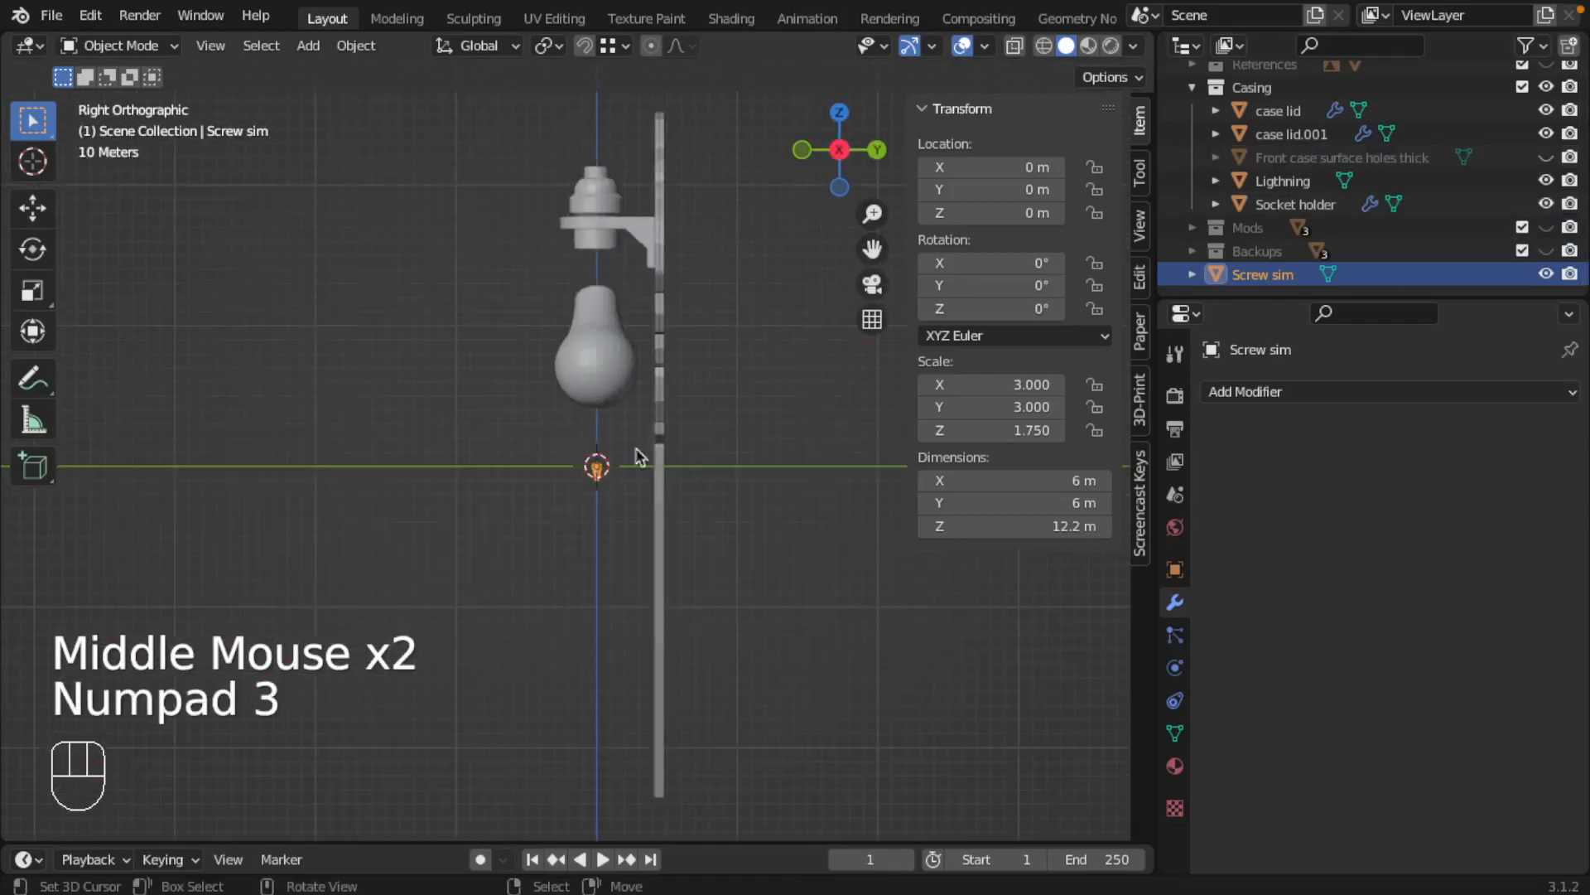
pyautogui.press('r')
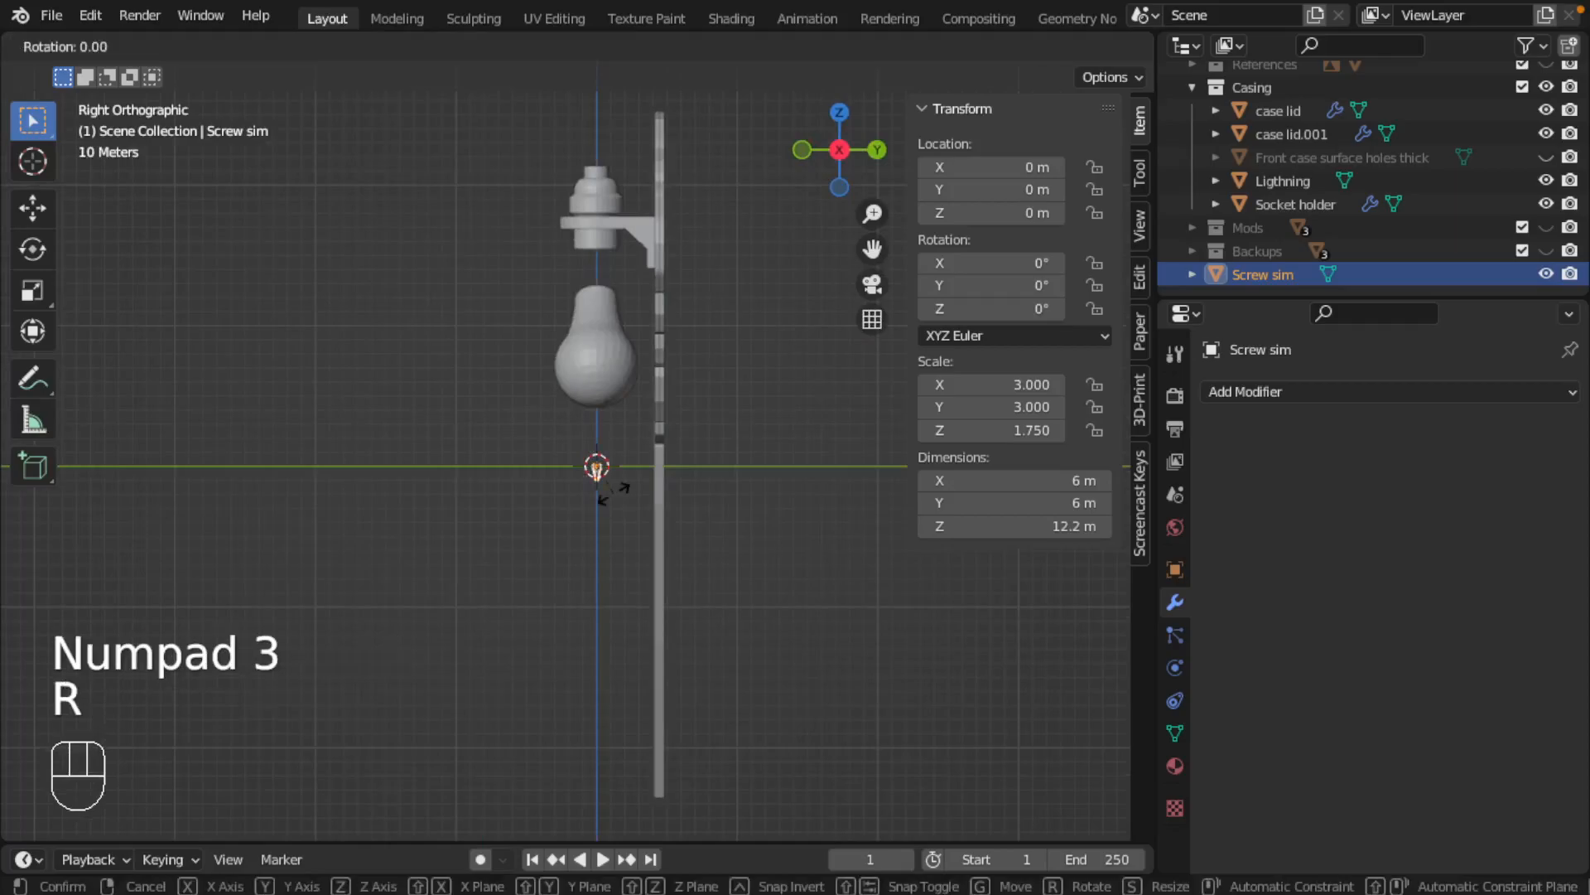
pyautogui.press('x')
pyautogui.press('KP_9')
pyautogui.press('KP_0')
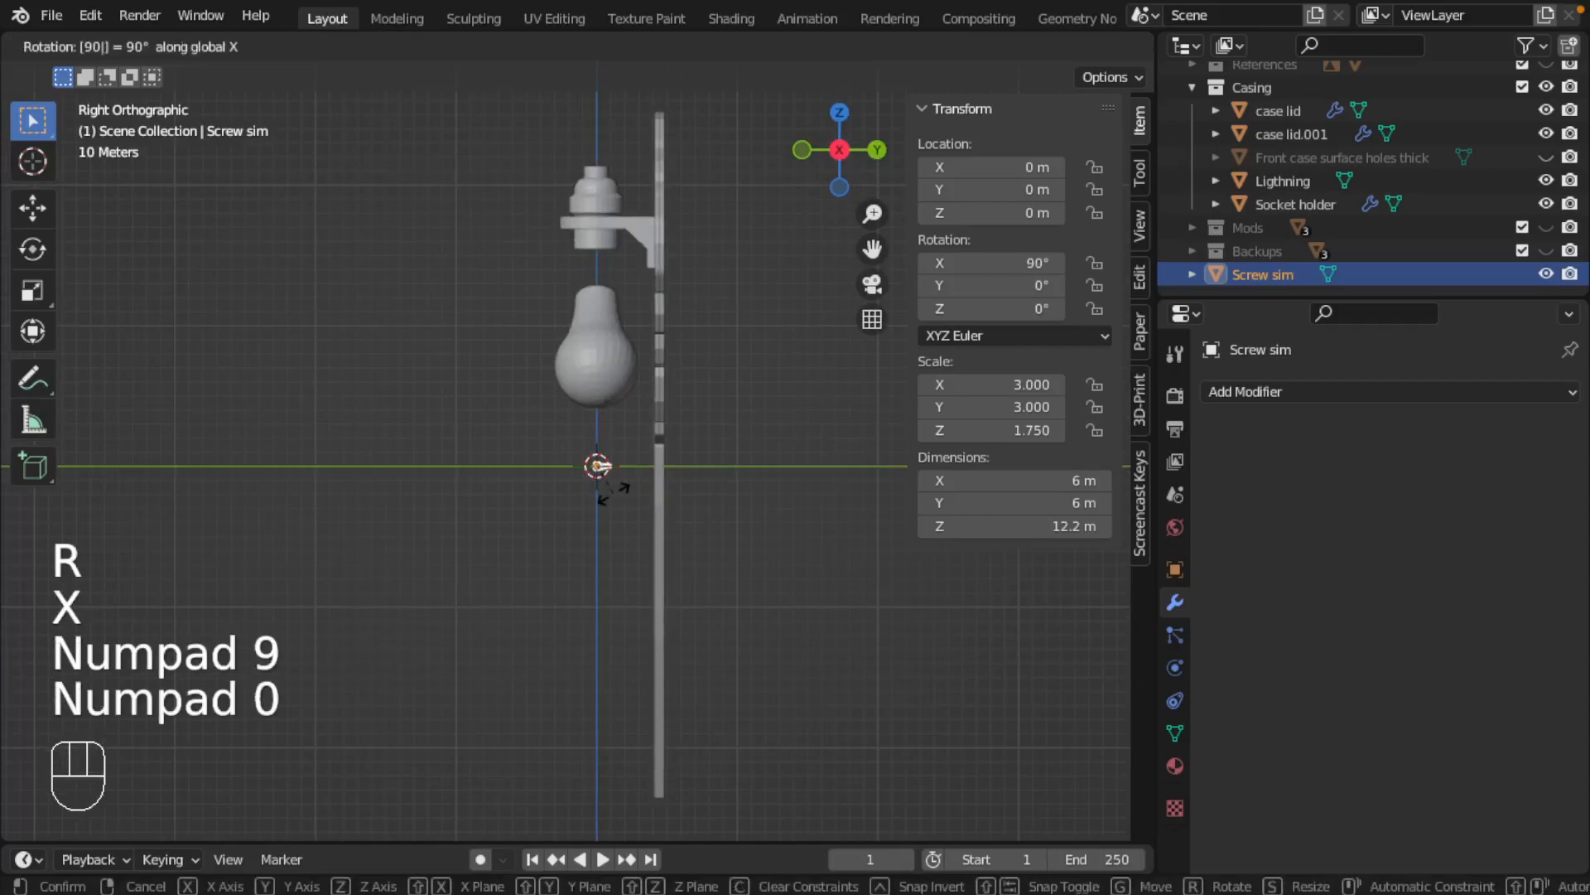
pyautogui.press('KP_Subtract')
pyautogui.press('Return')
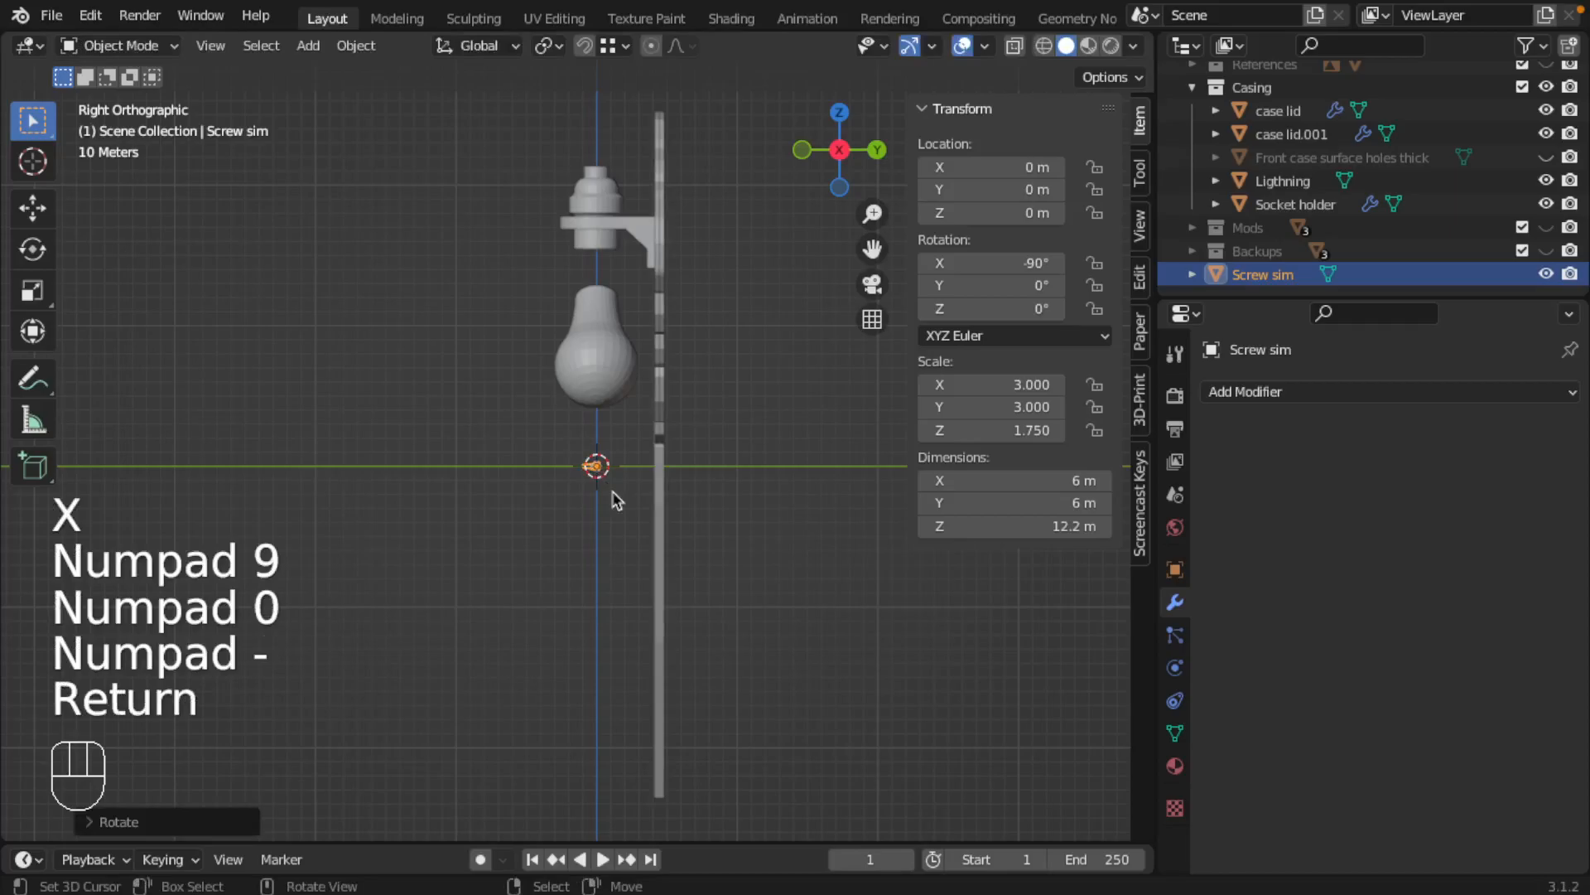
# Move Screw sim up into the top edge of the two case lids, at about Y 46.56 m and Z 245.28 m
pyautogui.press('g')
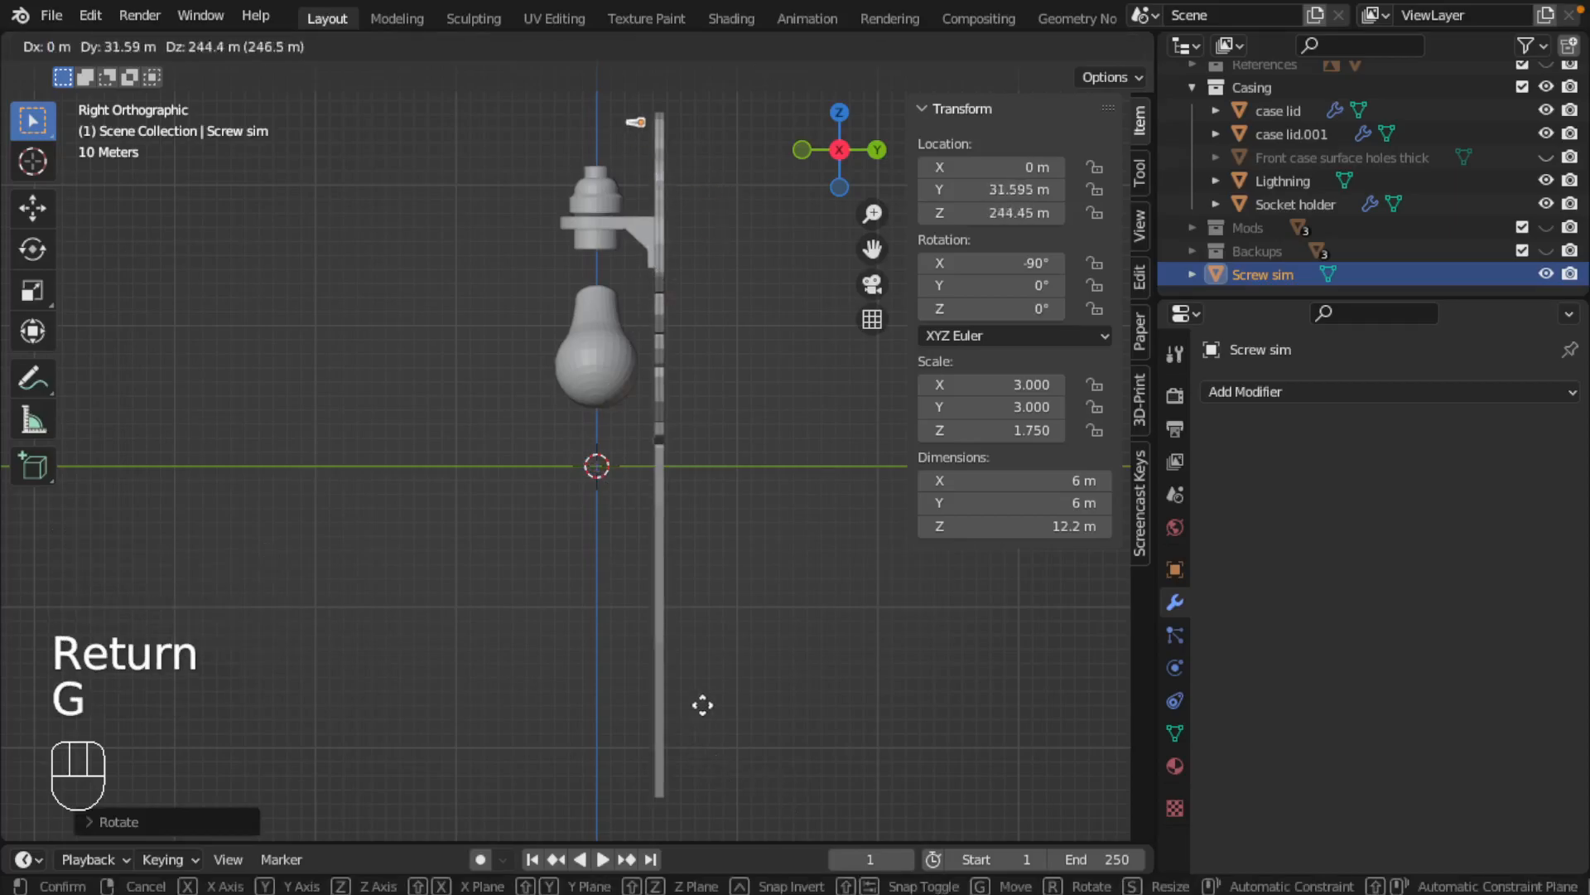
pyautogui.click(723, 716)
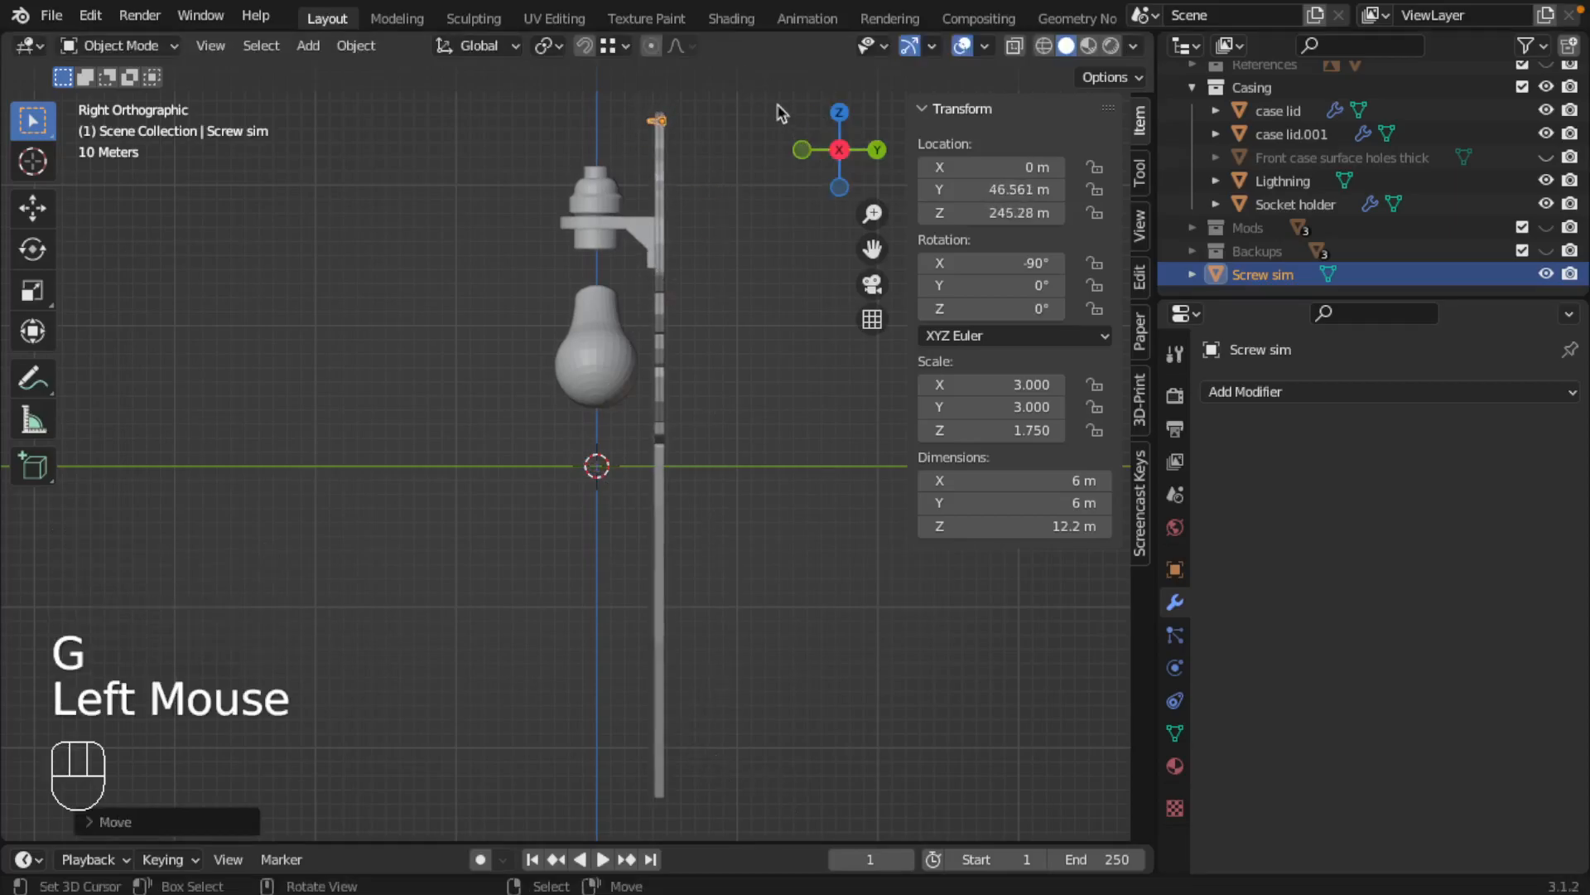
pyautogui.scroll(2, 745, 108)
pyautogui.keyDown('shift'); pyautogui.moveTo(698, 103); pyautogui.dragTo(579, 444, button='middle'); pyautogui.keyUp('shift')
pyautogui.scroll(2, 531, 207)
pyautogui.scroll(2, 531, 207)
pyautogui.scroll(1, 489, 362)
pyautogui.scroll(1, 489, 362)
pyautogui.moveTo(489, 362)
pyautogui.keyDown('shift'); pyautogui.mouseDown(button='middle')
pyautogui.moveTo(462, 354)
pyautogui.moveTo(436, 395)
pyautogui.moveTo(499, 390)
pyautogui.mouseUp(button='middle'); pyautogui.keyUp('shift')
pyautogui.scroll(1, 427, 377)
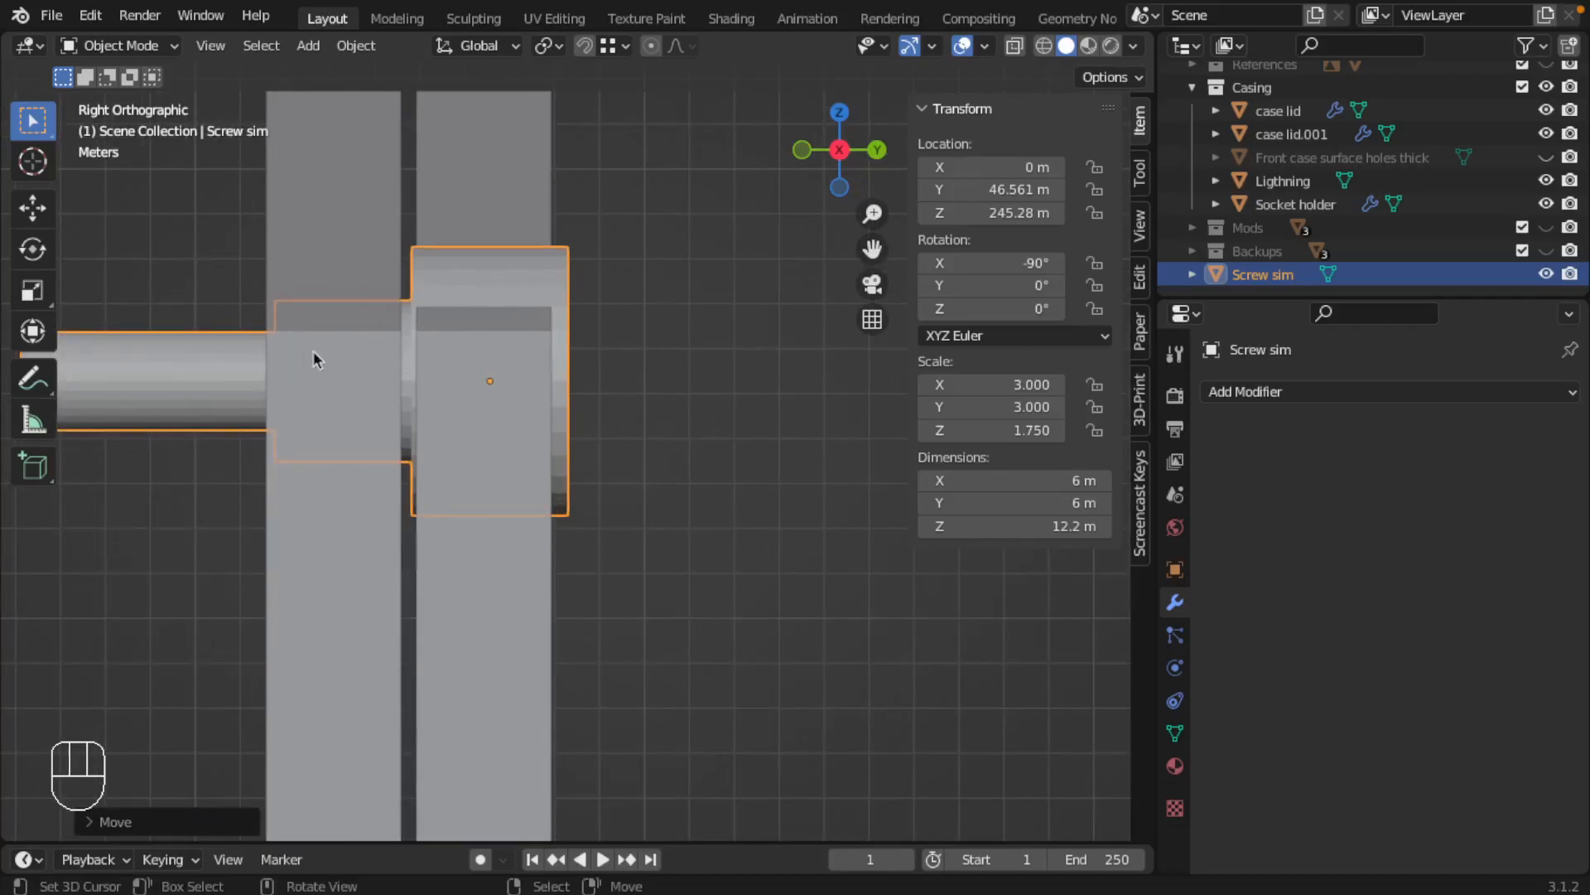
pyautogui.press('g')
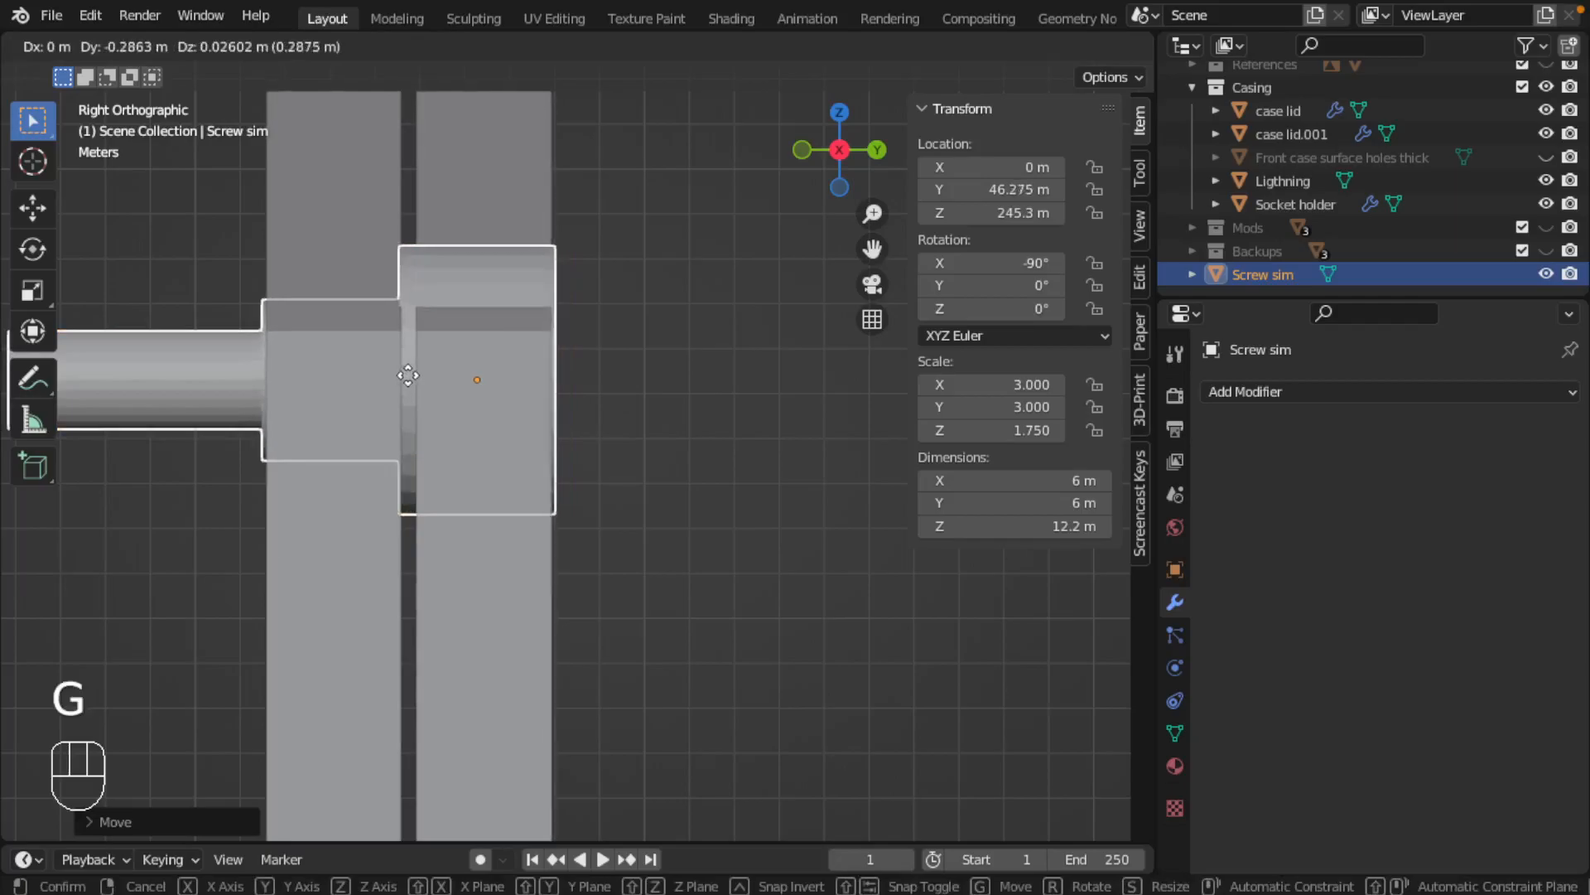
pyautogui.press('Escape')
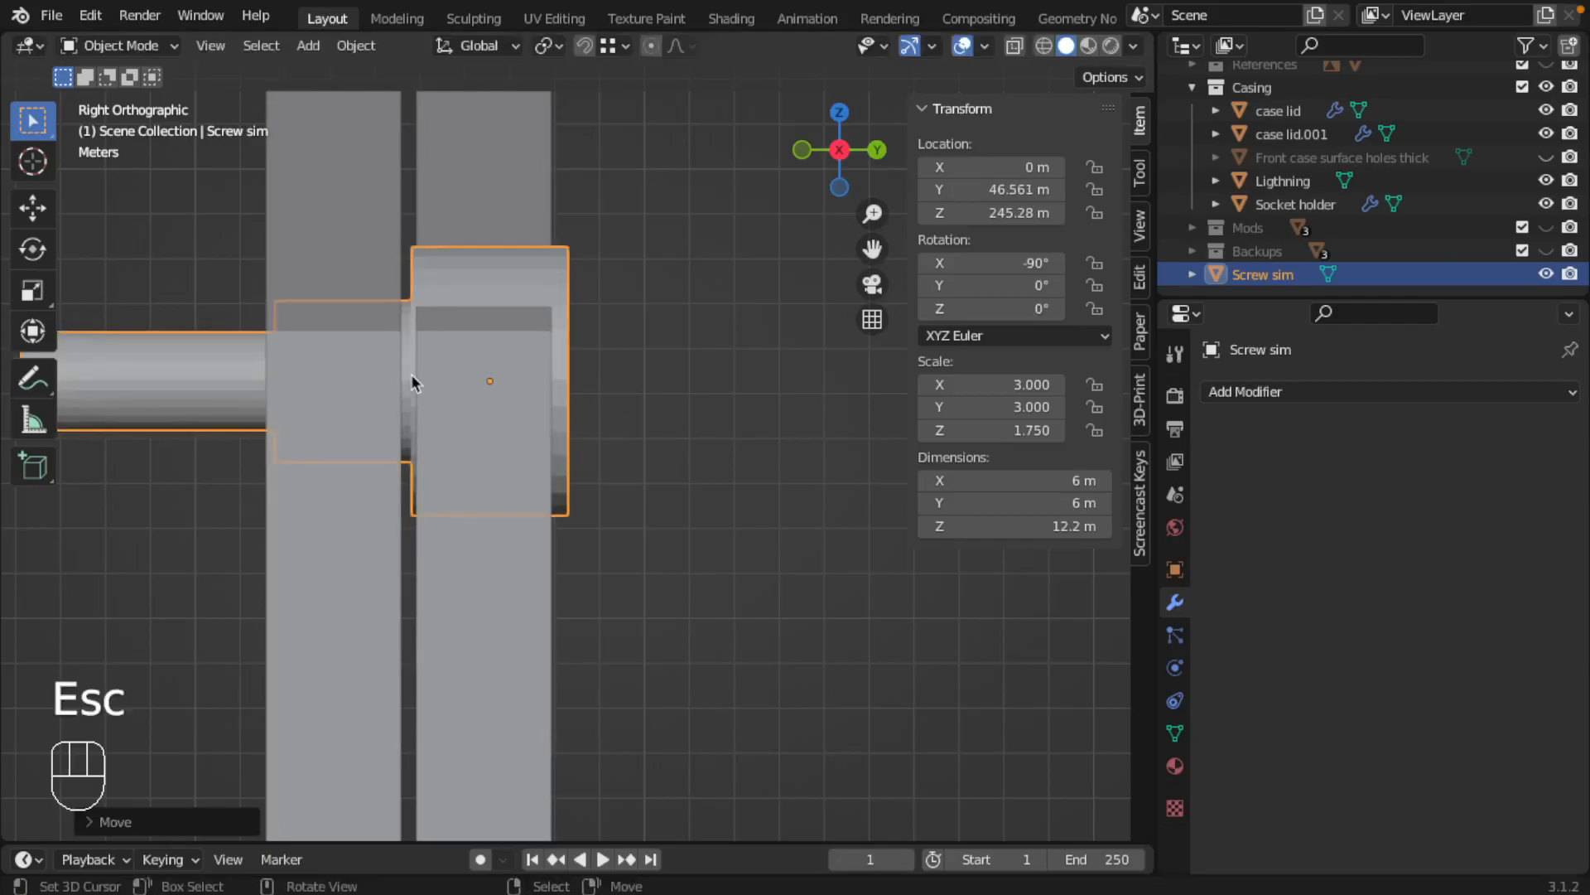
pyautogui.scroll(-3, 450, 356)
pyautogui.scroll(2, 456, 379)
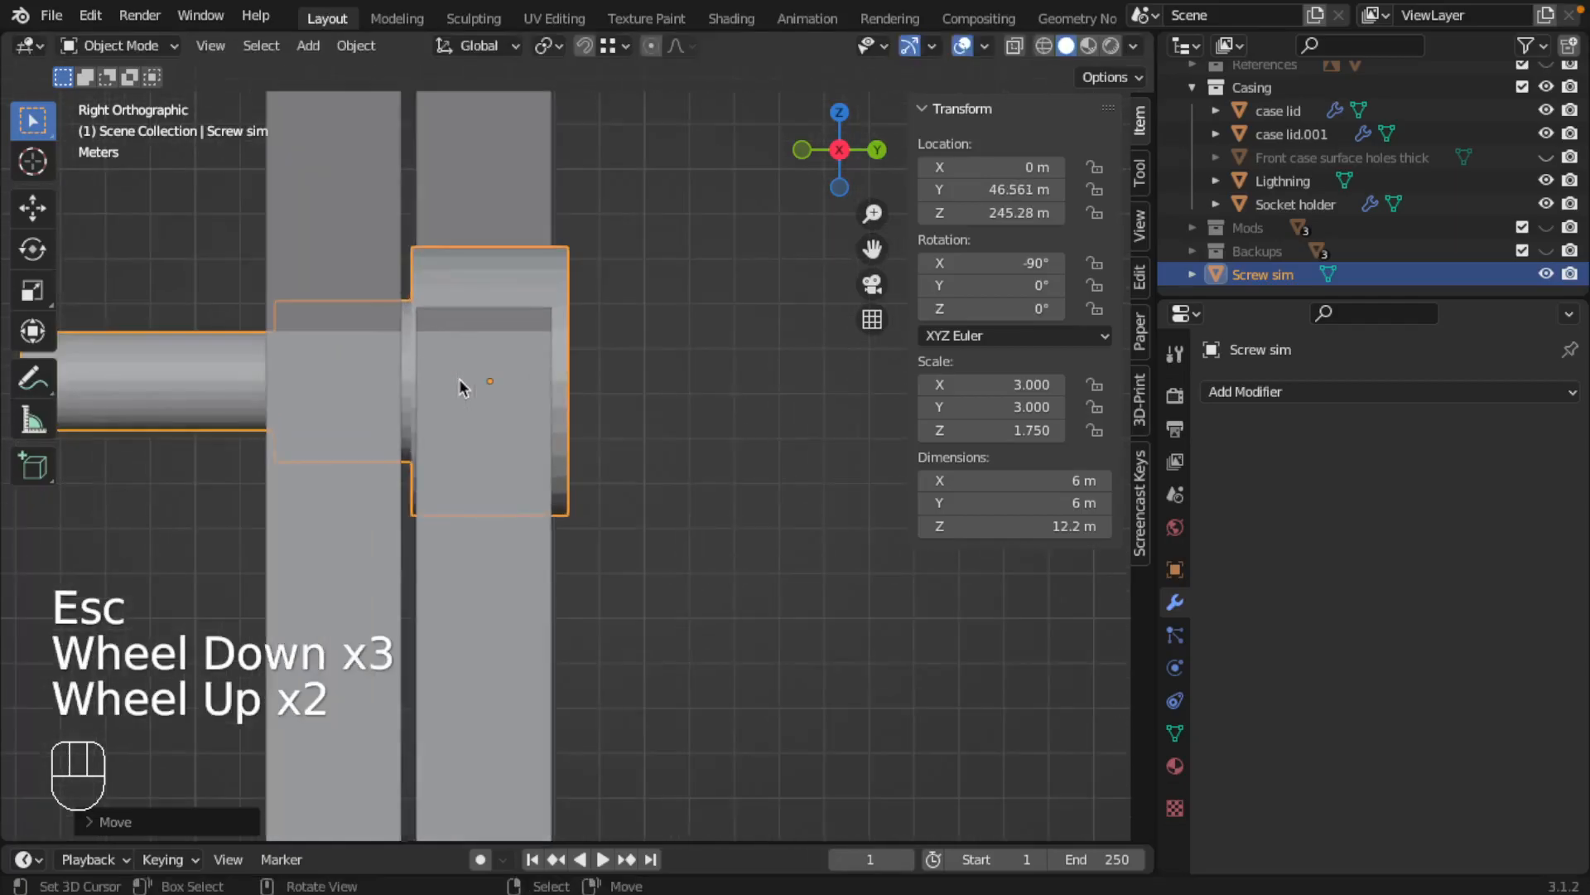
pyautogui.rightClick(399, 362)
pyautogui.rightClick(404, 360)
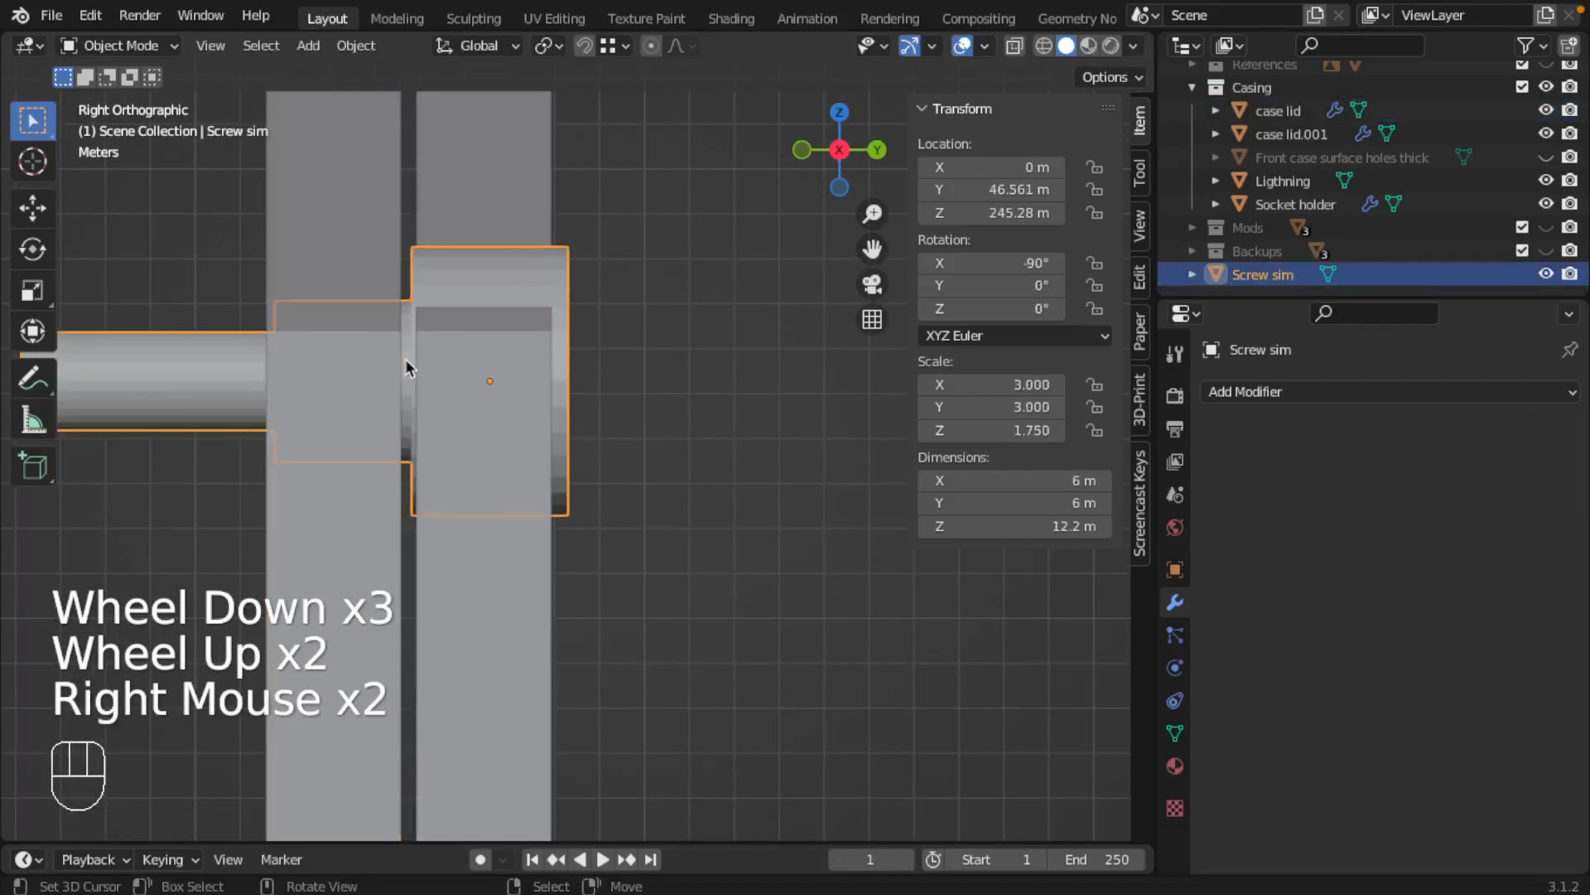
# In wireframe, move Screw sim's shoulder face between shank and tip along global Y to a local median Z of -2.9362 m, past the lid's far side
pyautogui.press('Tab')
pyautogui.press('z')
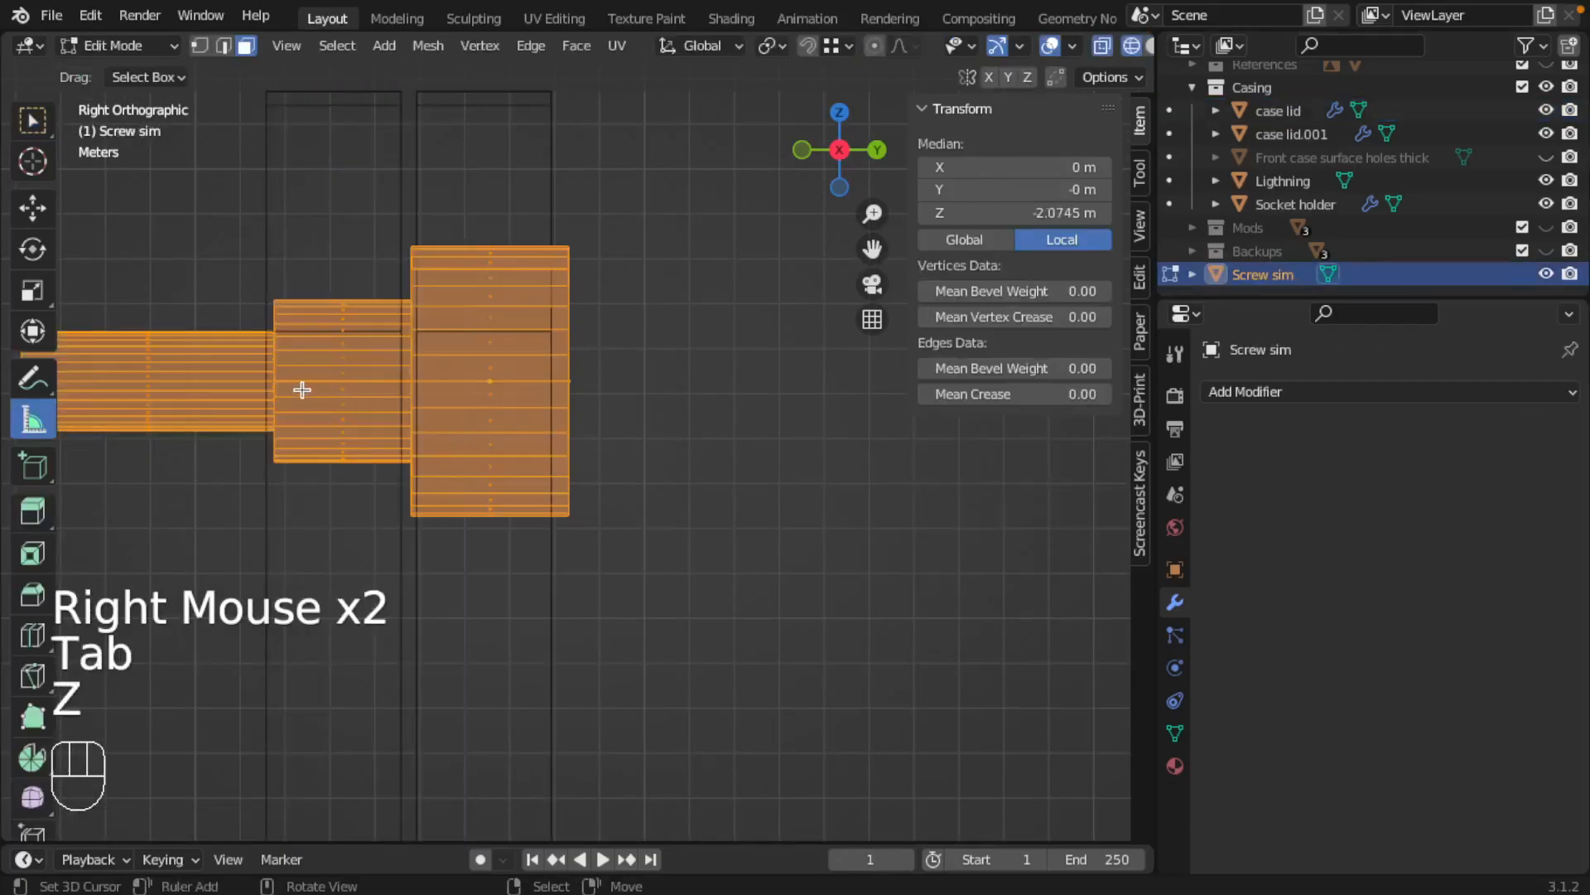
pyautogui.press('a')
pyautogui.press('b')
pyautogui.moveTo(242, 275); pyautogui.dragTo(285, 539)
pyautogui.press('Escape')
pyautogui.press('g')
pyautogui.press('x')
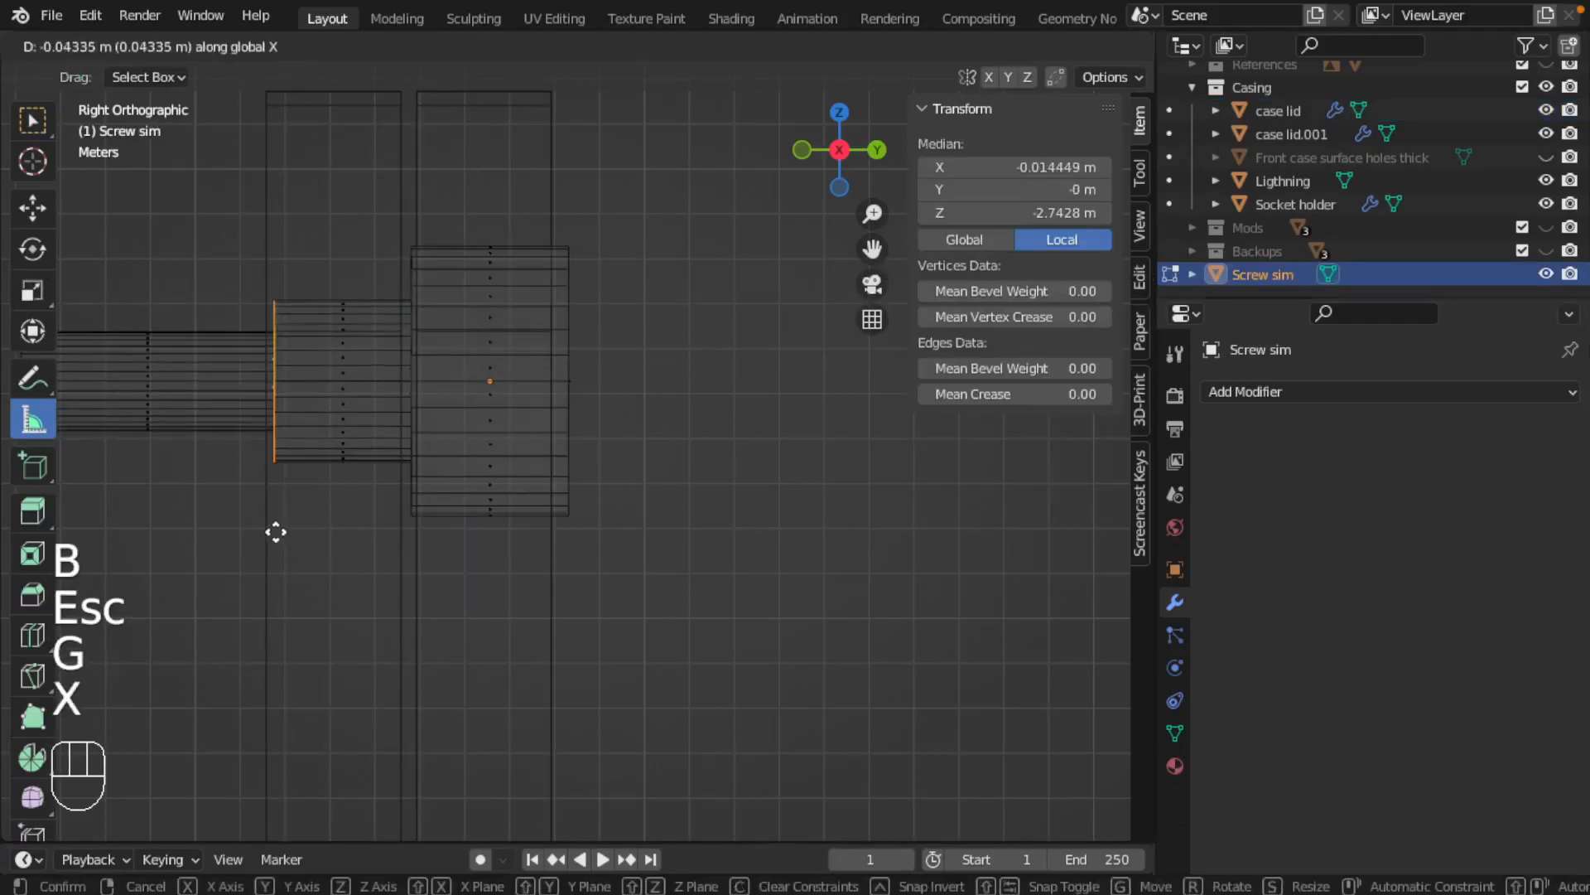
pyautogui.press('y')
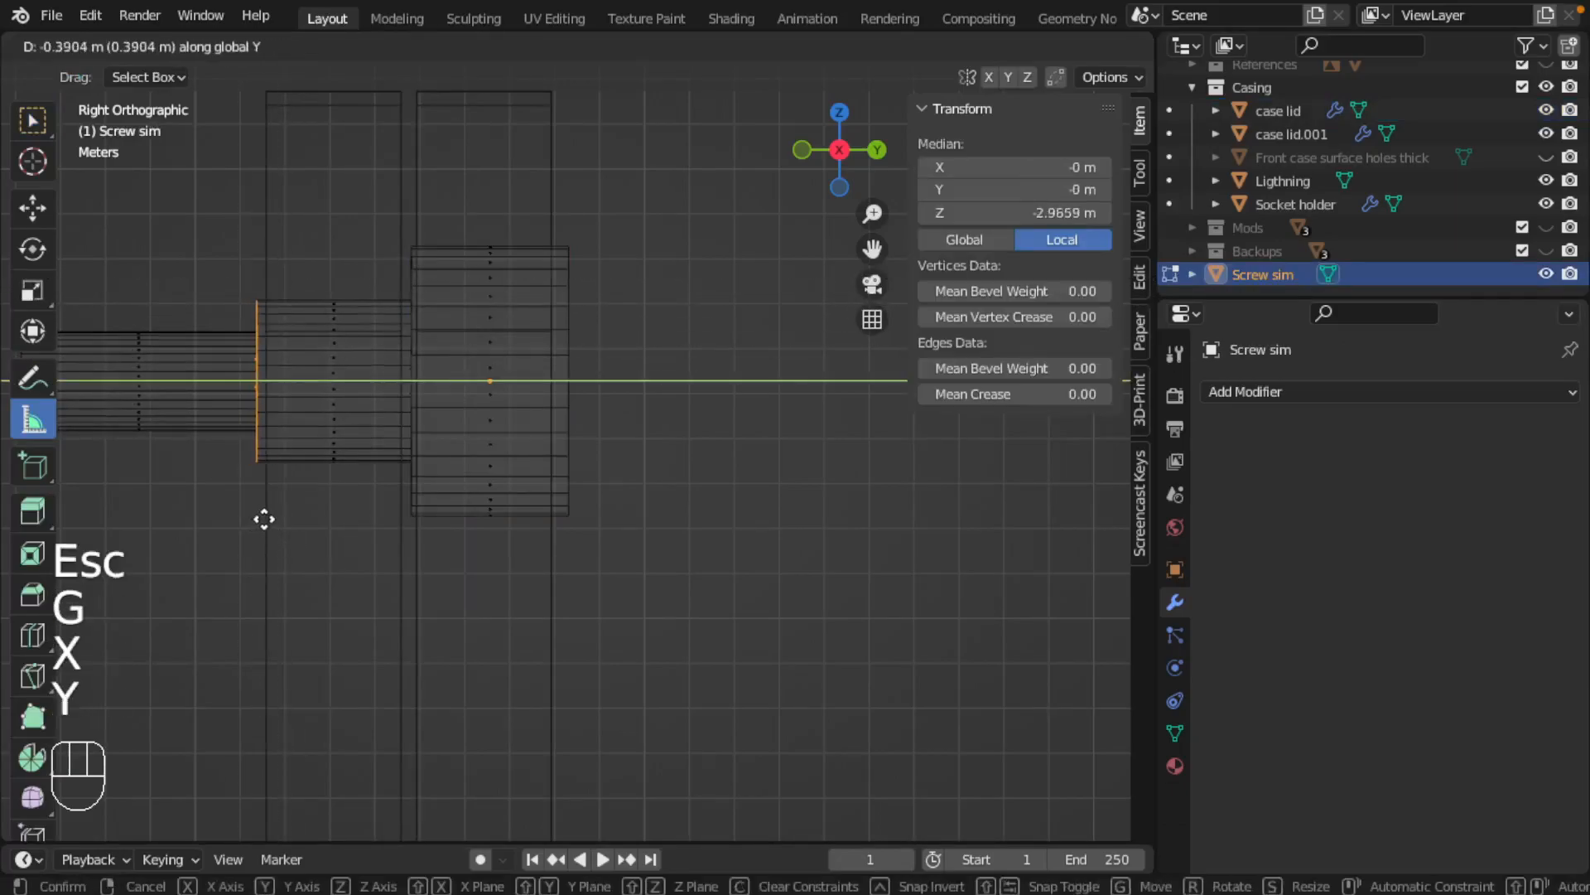
pyautogui.click(266, 522)
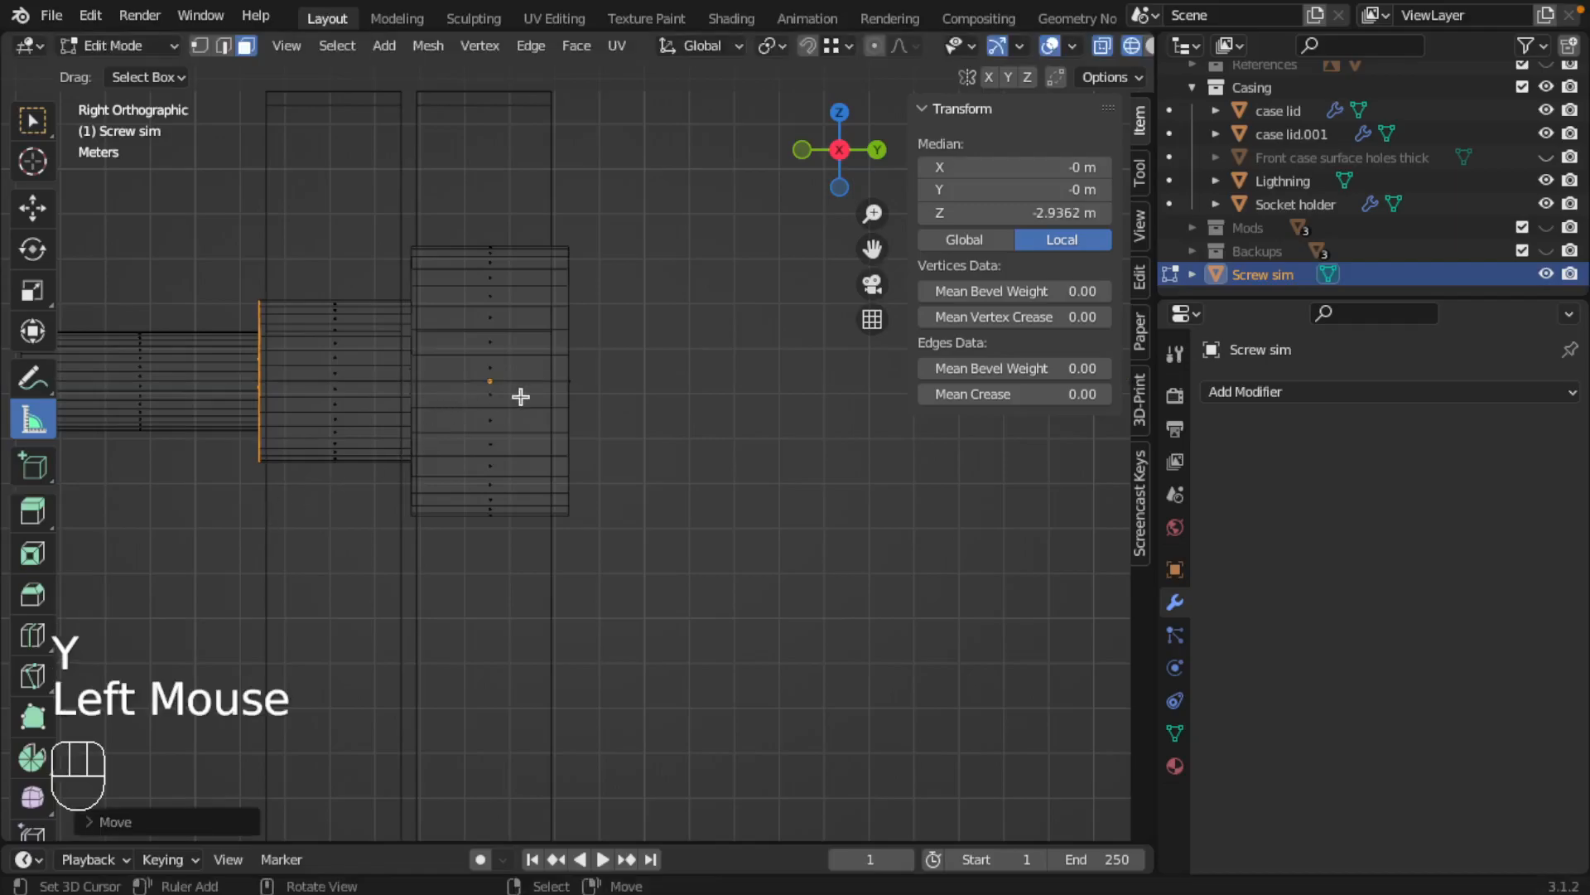
pyautogui.press('Tab')
pyautogui.scroll(-2, 310, 422)
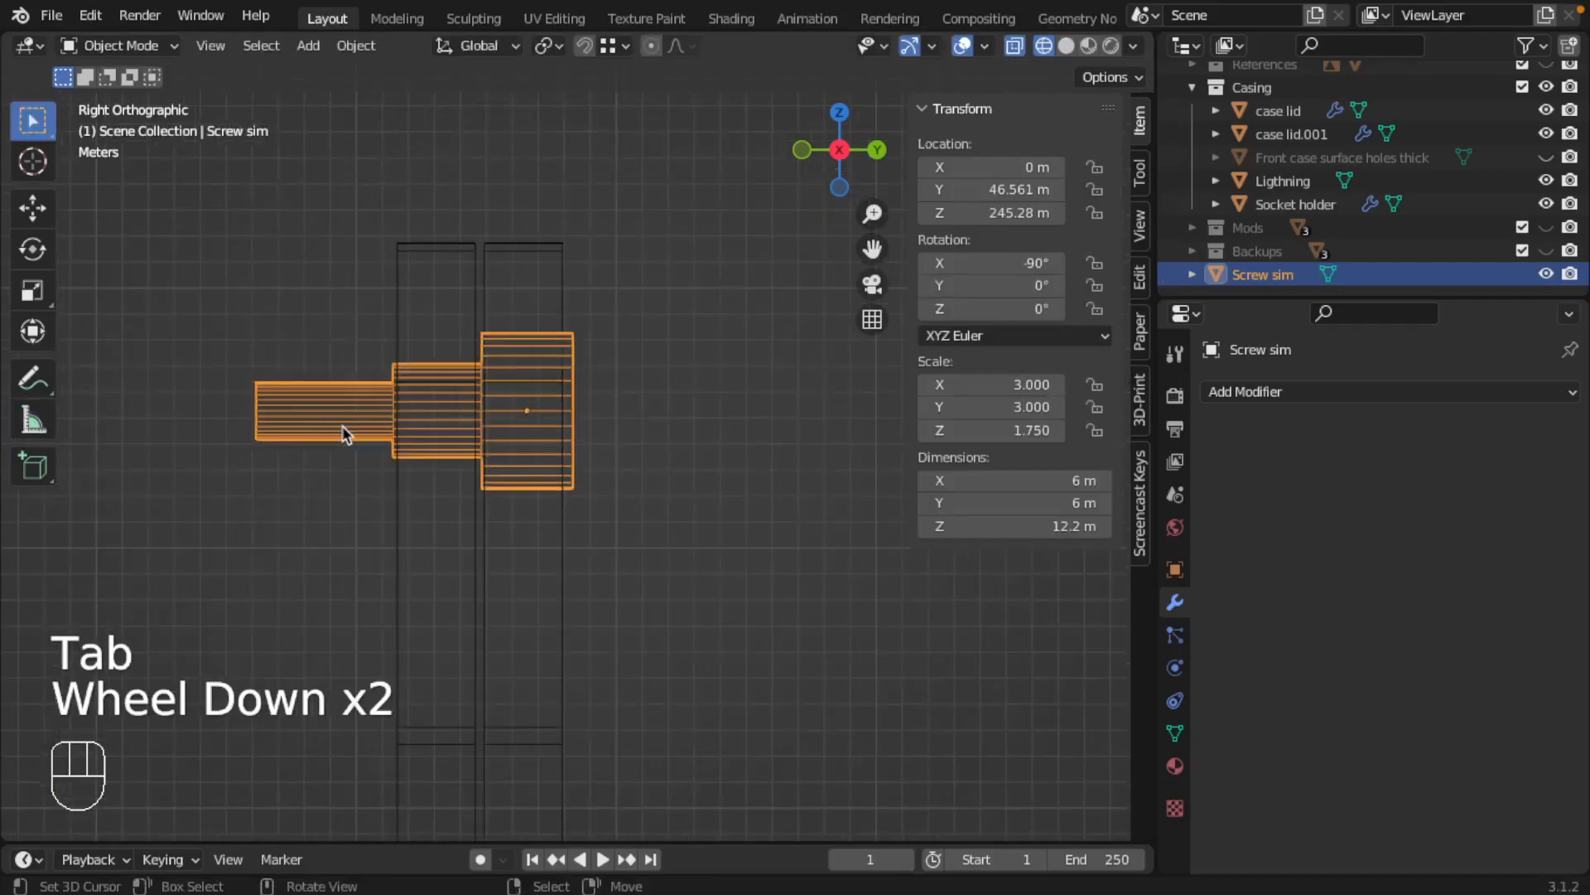
# Unhide Front case surface holes thick and check how the screw's shoulder lines up with its surface
pyautogui.click(1546, 158)
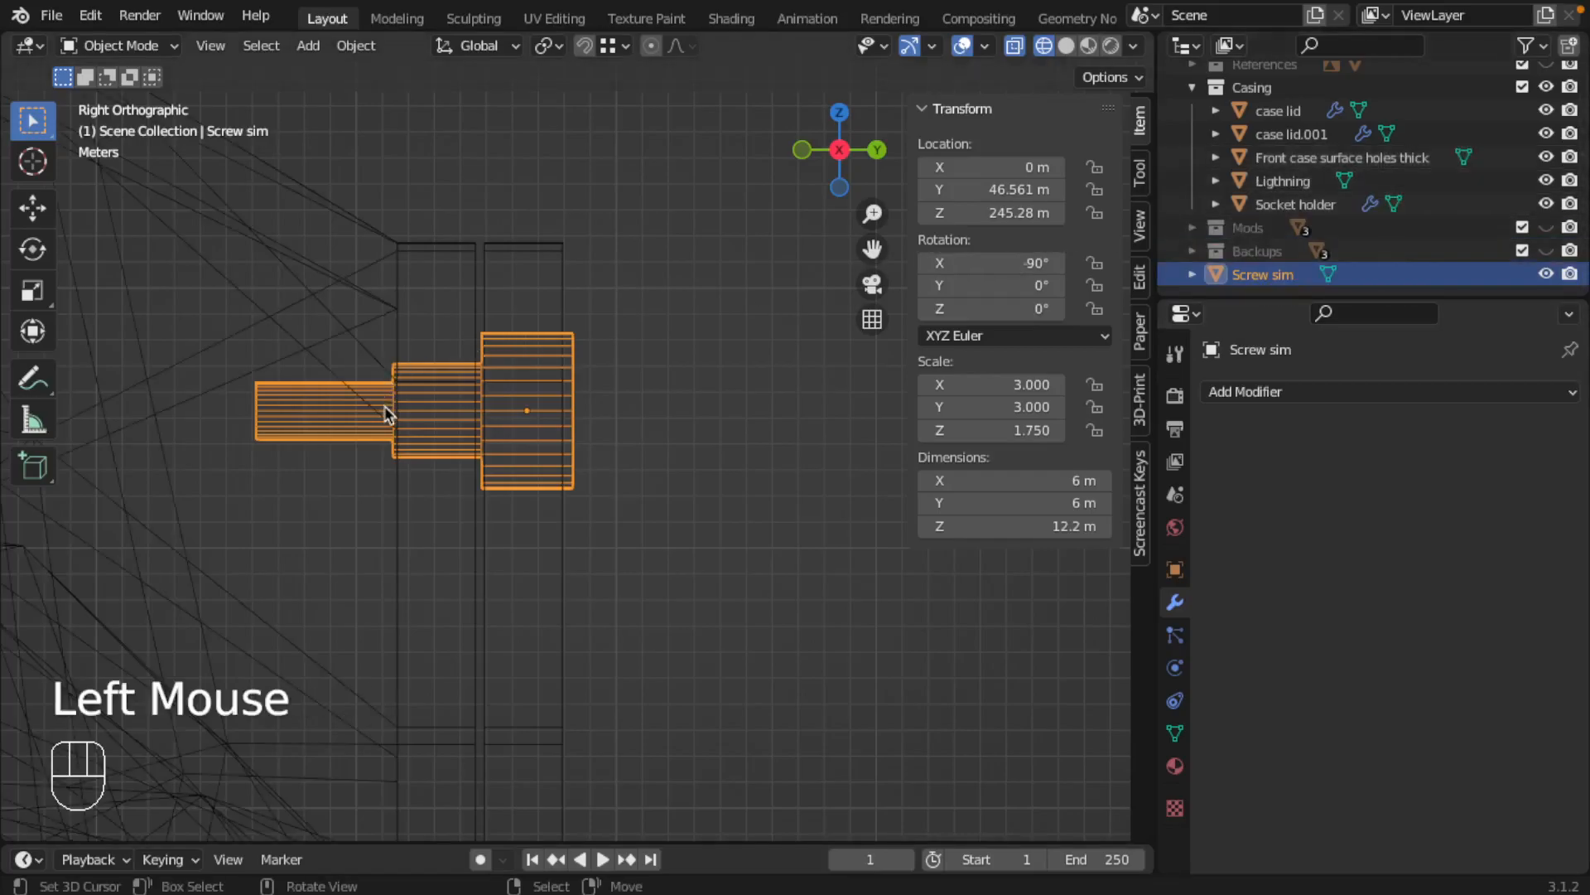
pyautogui.scroll(2, 387, 411)
pyautogui.keyDown('shift'); pyautogui.moveTo(390, 387); pyautogui.dragTo(694, 456, button='middle'); pyautogui.keyUp('shift')
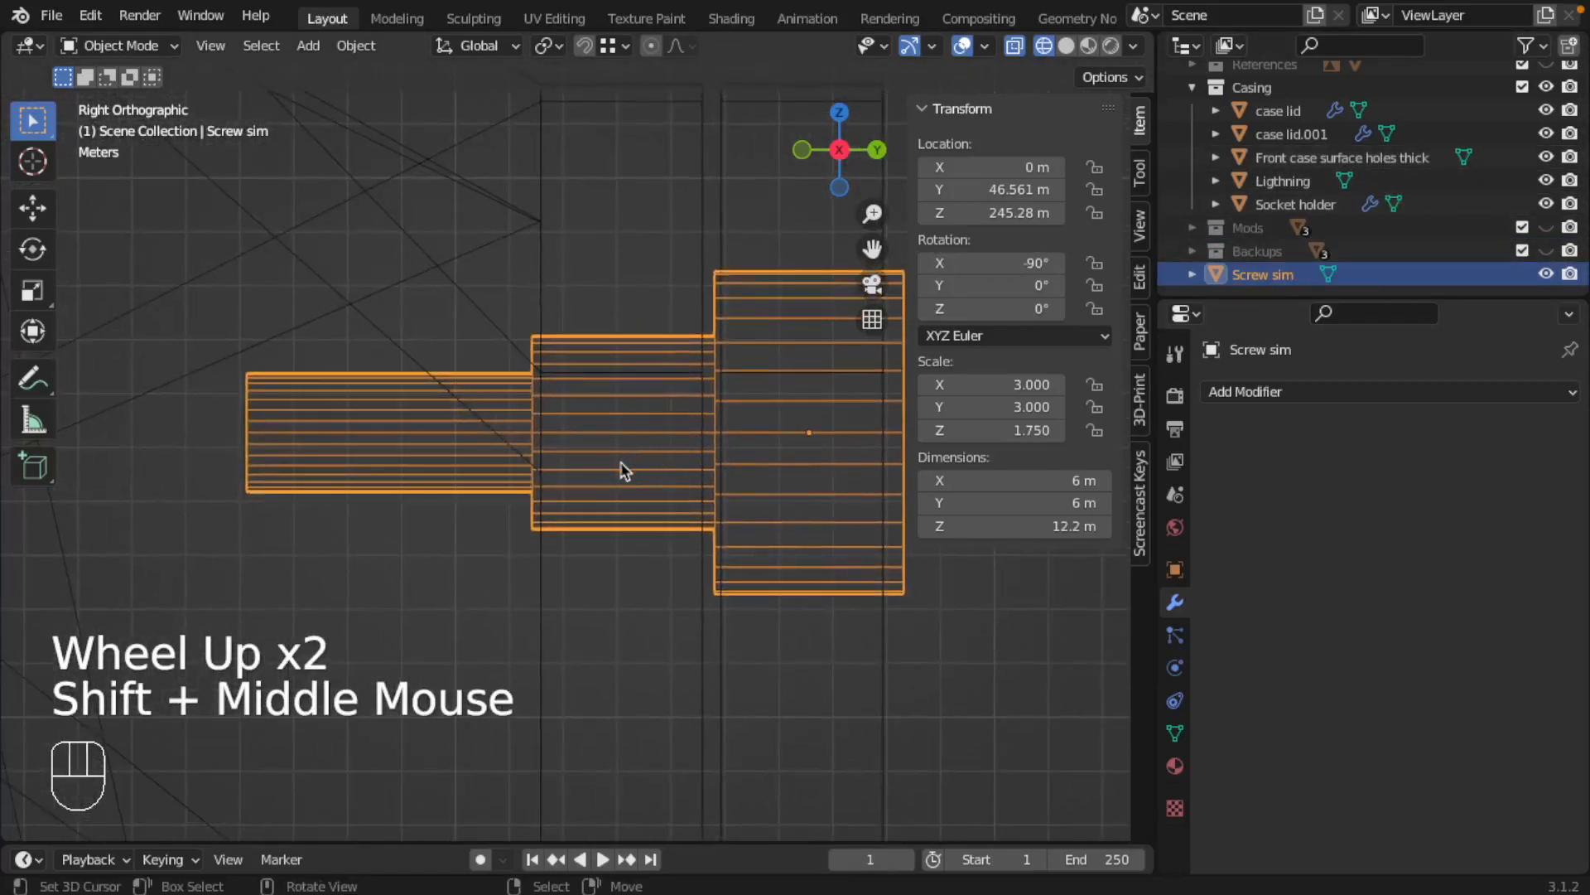
pyautogui.scroll(-8, 625, 479)
pyautogui.scroll(4, 567, 442)
pyautogui.scroll(4, 568, 441)
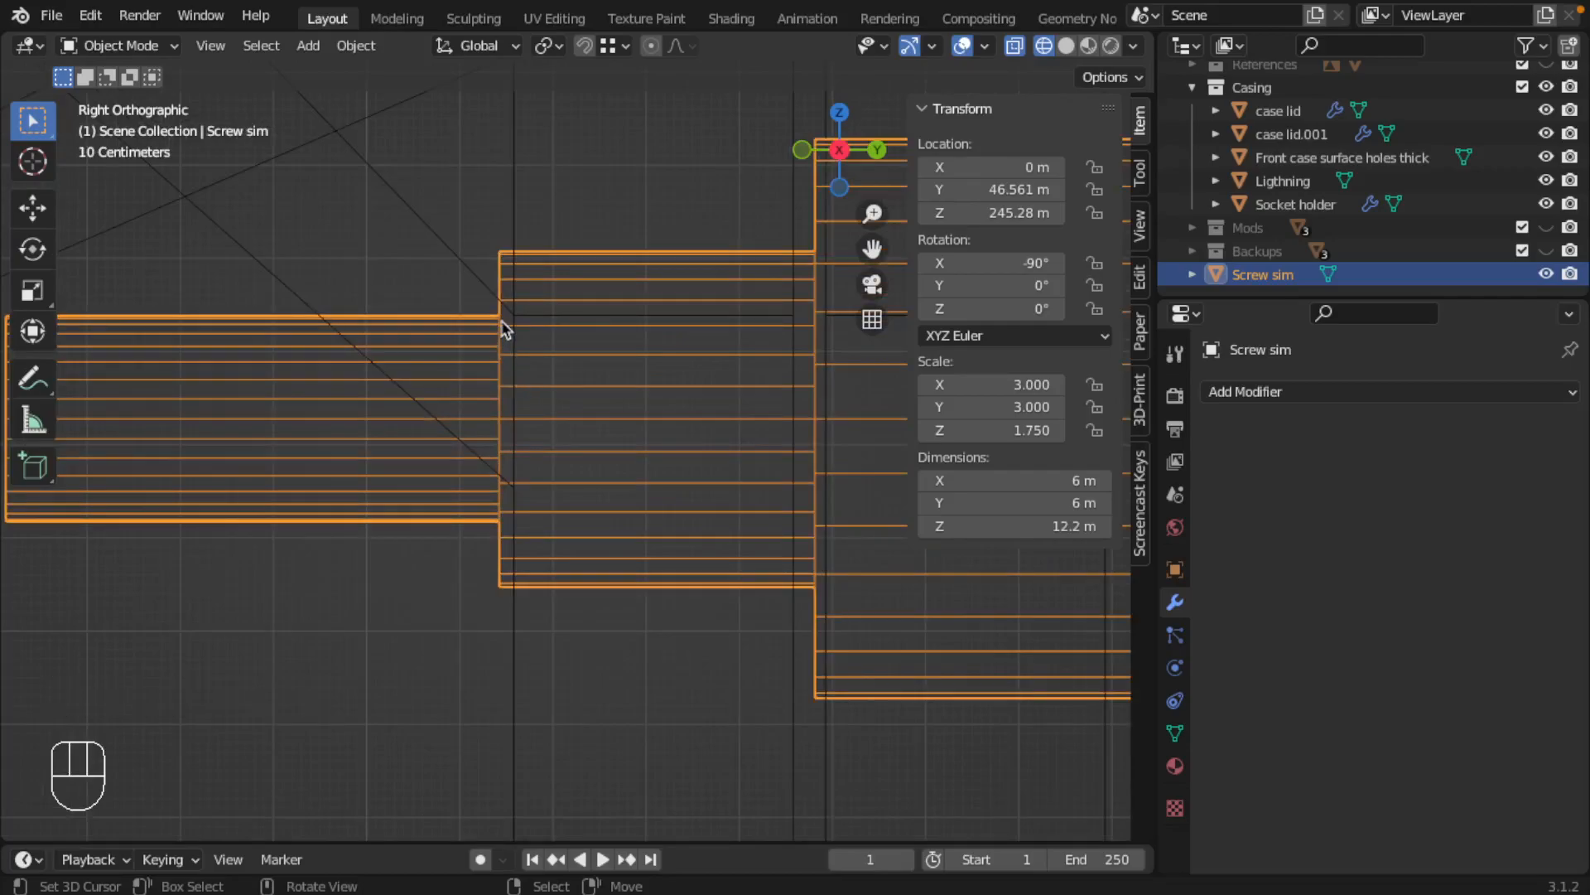
# Delete the ring-shaped shoulder faces between the shank and the tip in Screw sim's mesh
pyautogui.press('Tab')
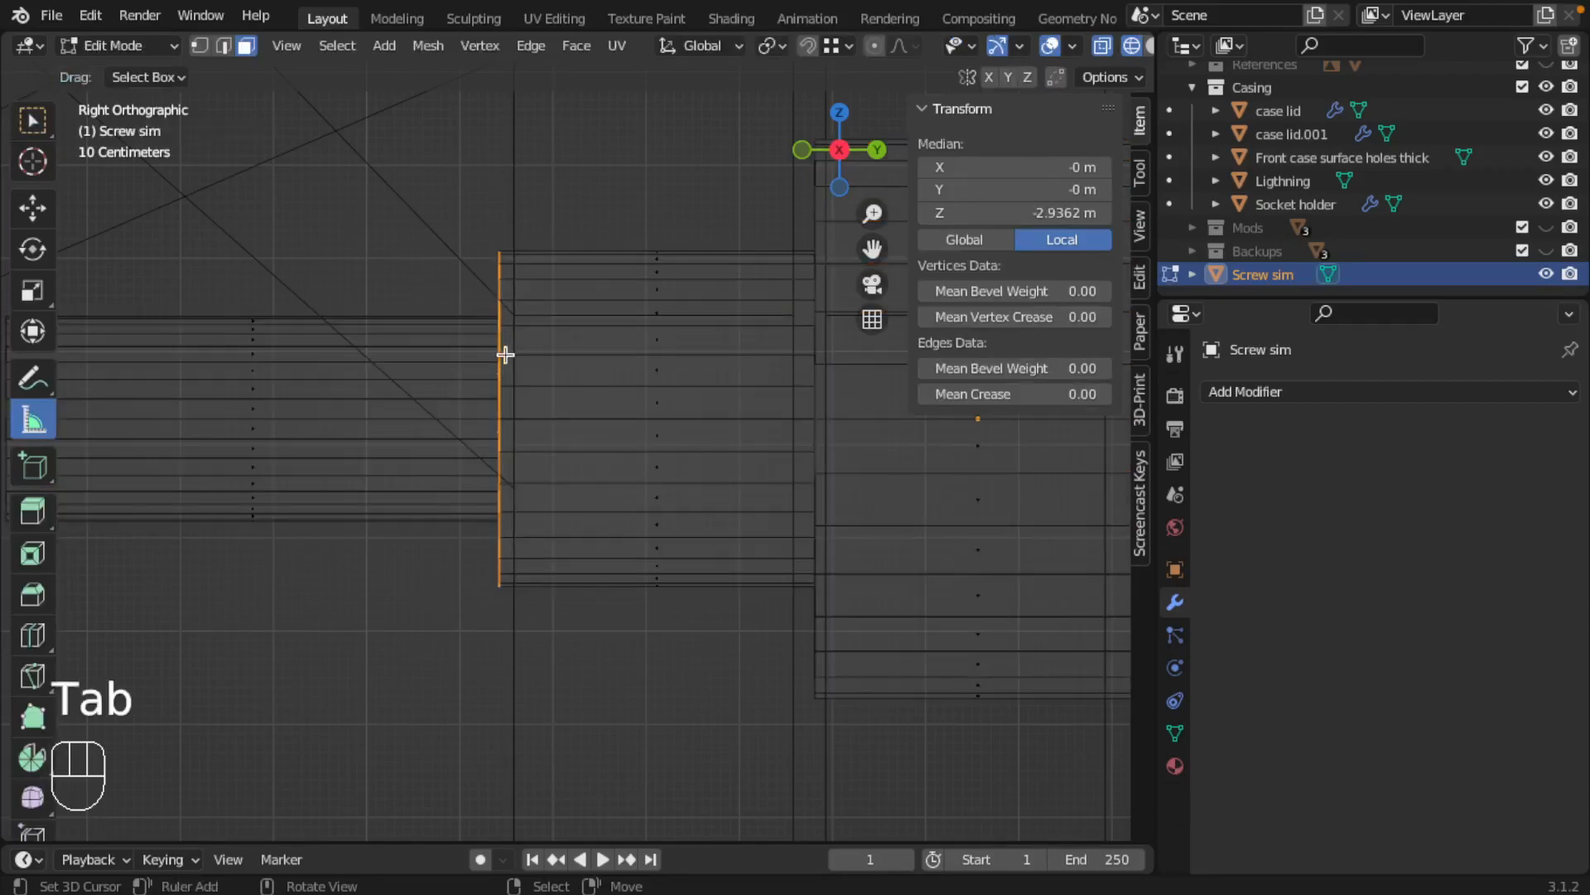
pyautogui.moveTo(503, 355); pyautogui.dragTo(575, 358, button='middle')
pyautogui.scroll(-2, 557, 447)
pyautogui.scroll(-1, 674, 444)
pyautogui.scroll(1, 675, 444)
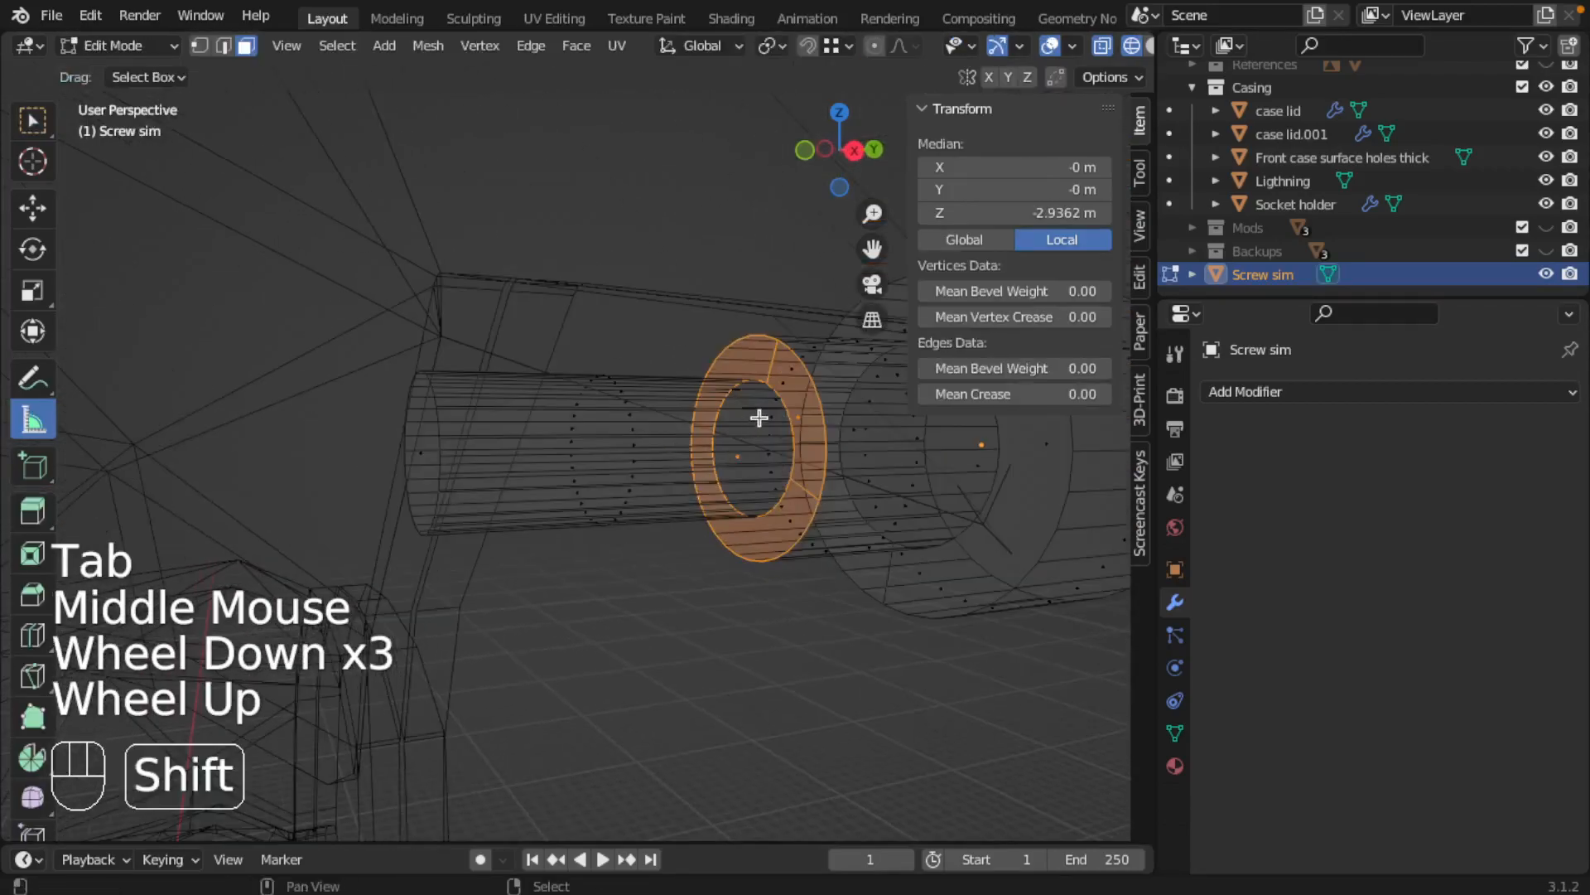
pyautogui.keyDown('shift'); pyautogui.moveTo(758, 417); pyautogui.dragTo(654, 415, button='middle'); pyautogui.keyUp('shift')
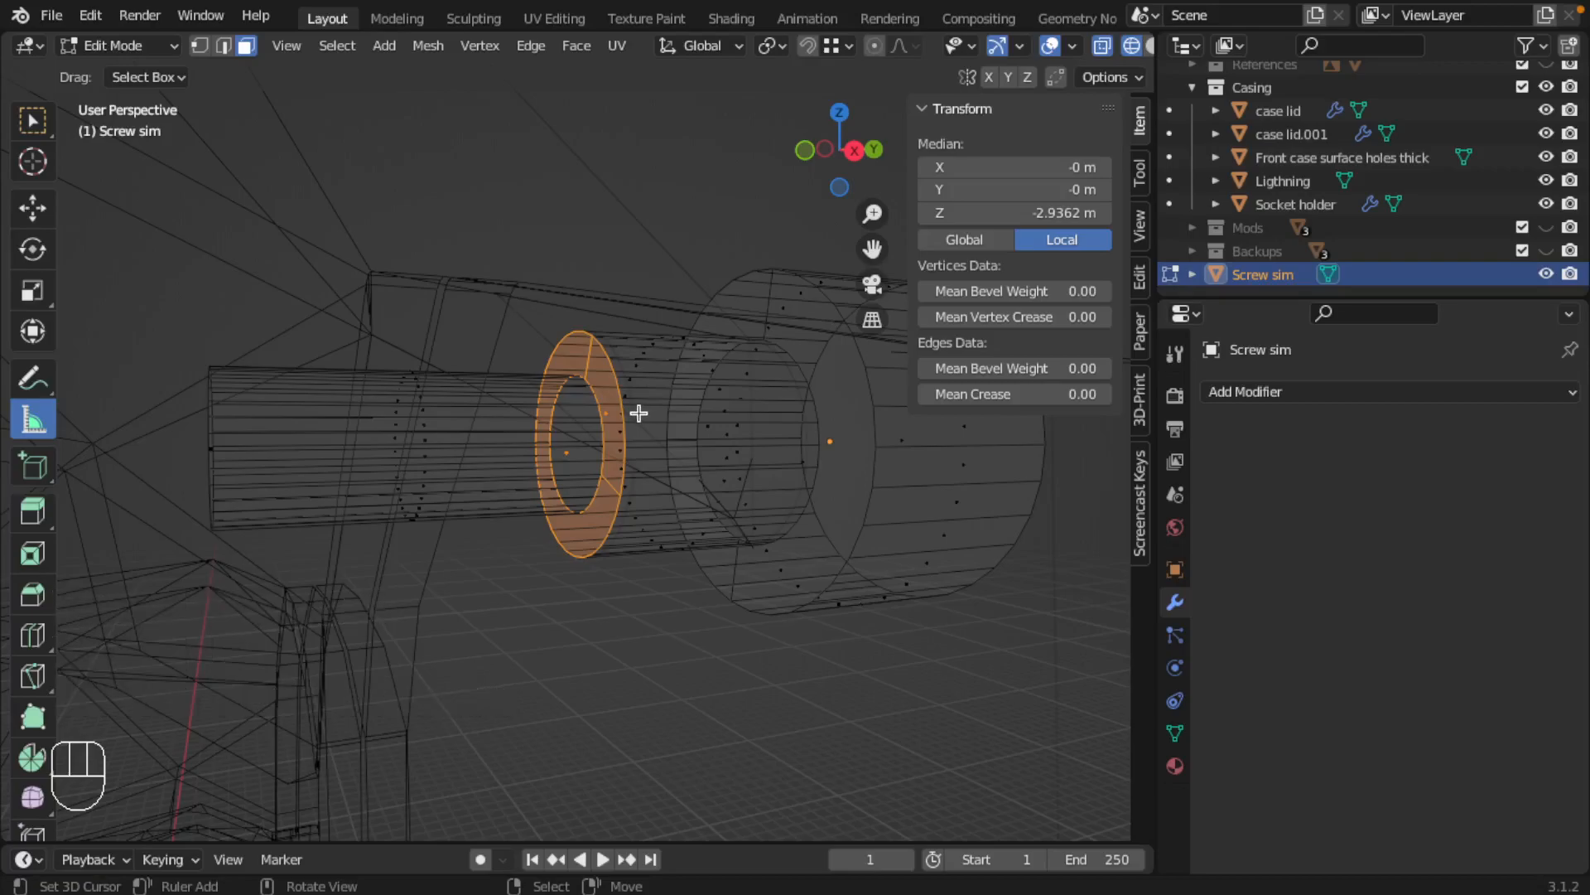
pyautogui.press('x')
pyautogui.click(640, 411)
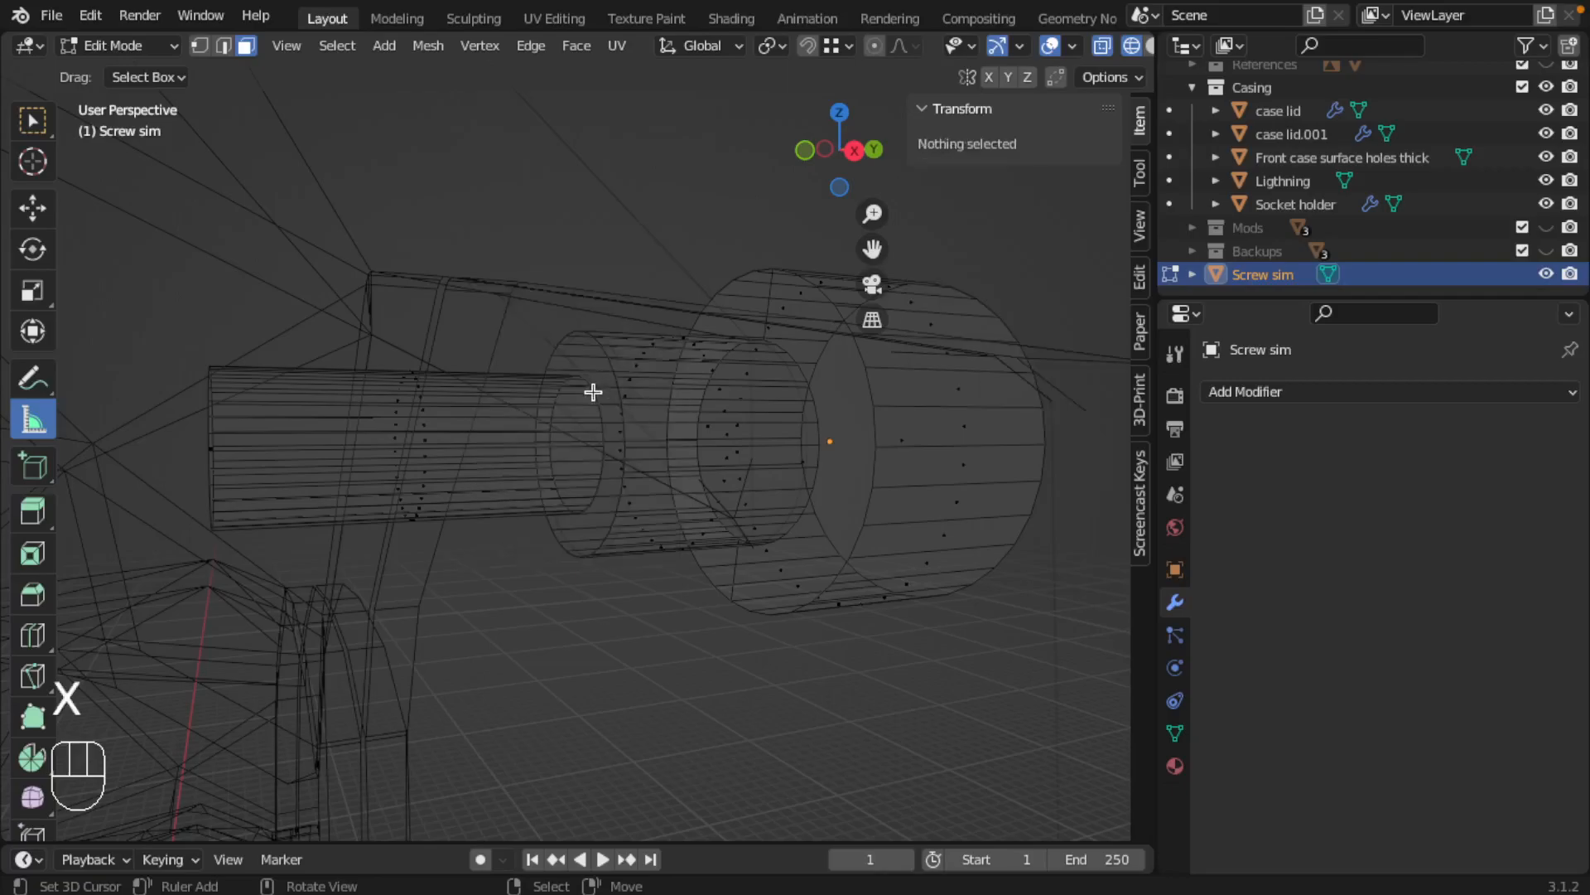
# Isolate Screw sim in solid shading and close the open shoulder with Bridge Edge Loops between the shank's and tip's open edge loops
pyautogui.press('/')
pyautogui.scroll(1, 580, 410)
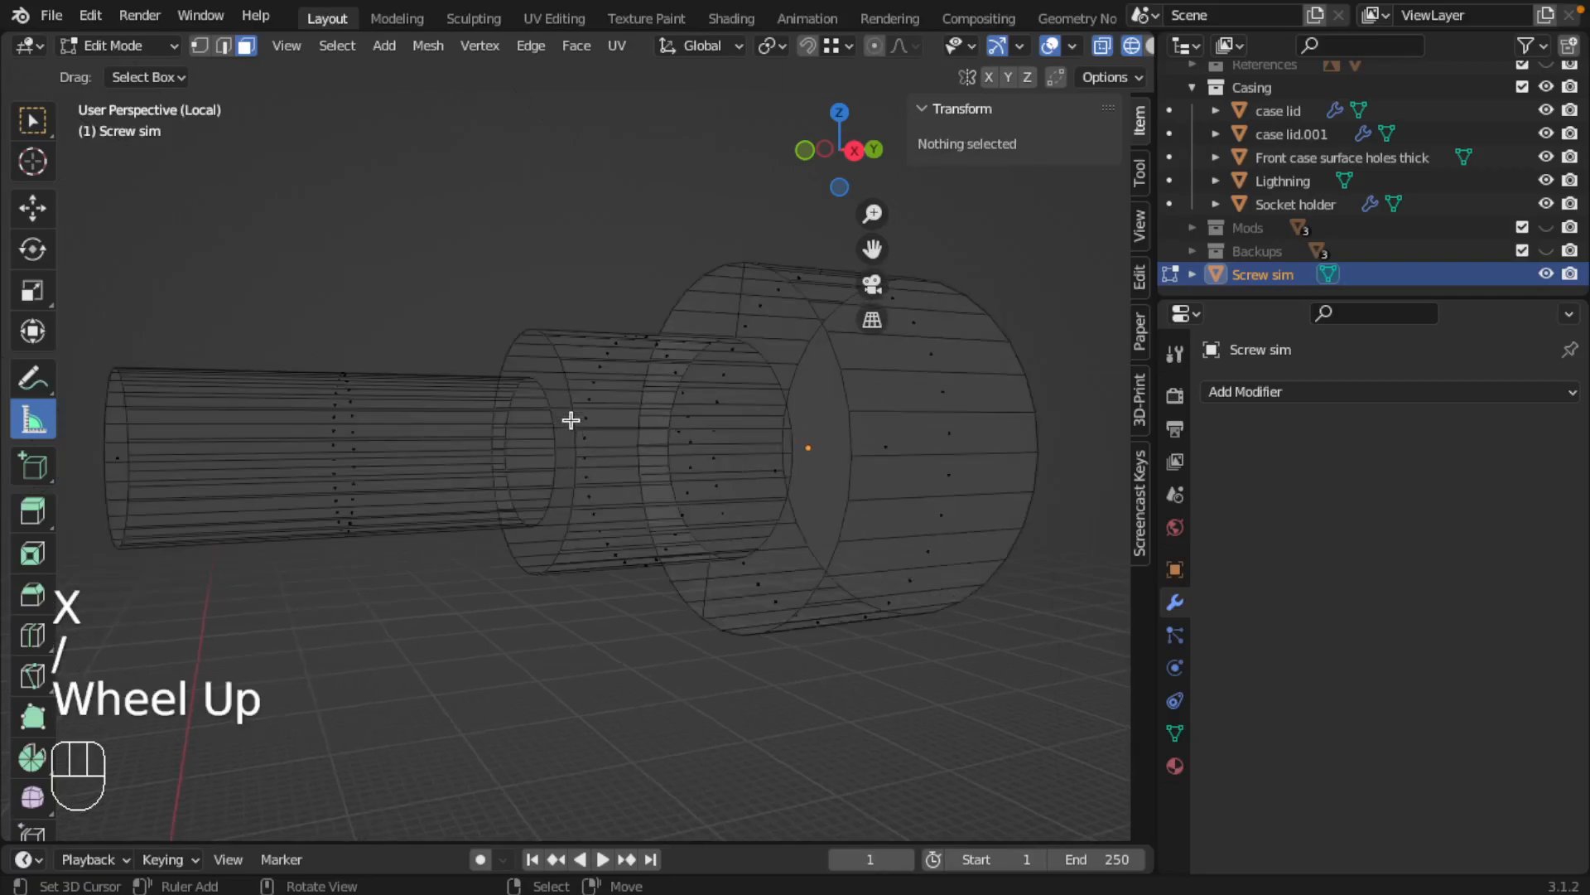
pyautogui.press('z')
pyautogui.hotkey('ctrl', 'Tab')
pyautogui.click(512, 367)
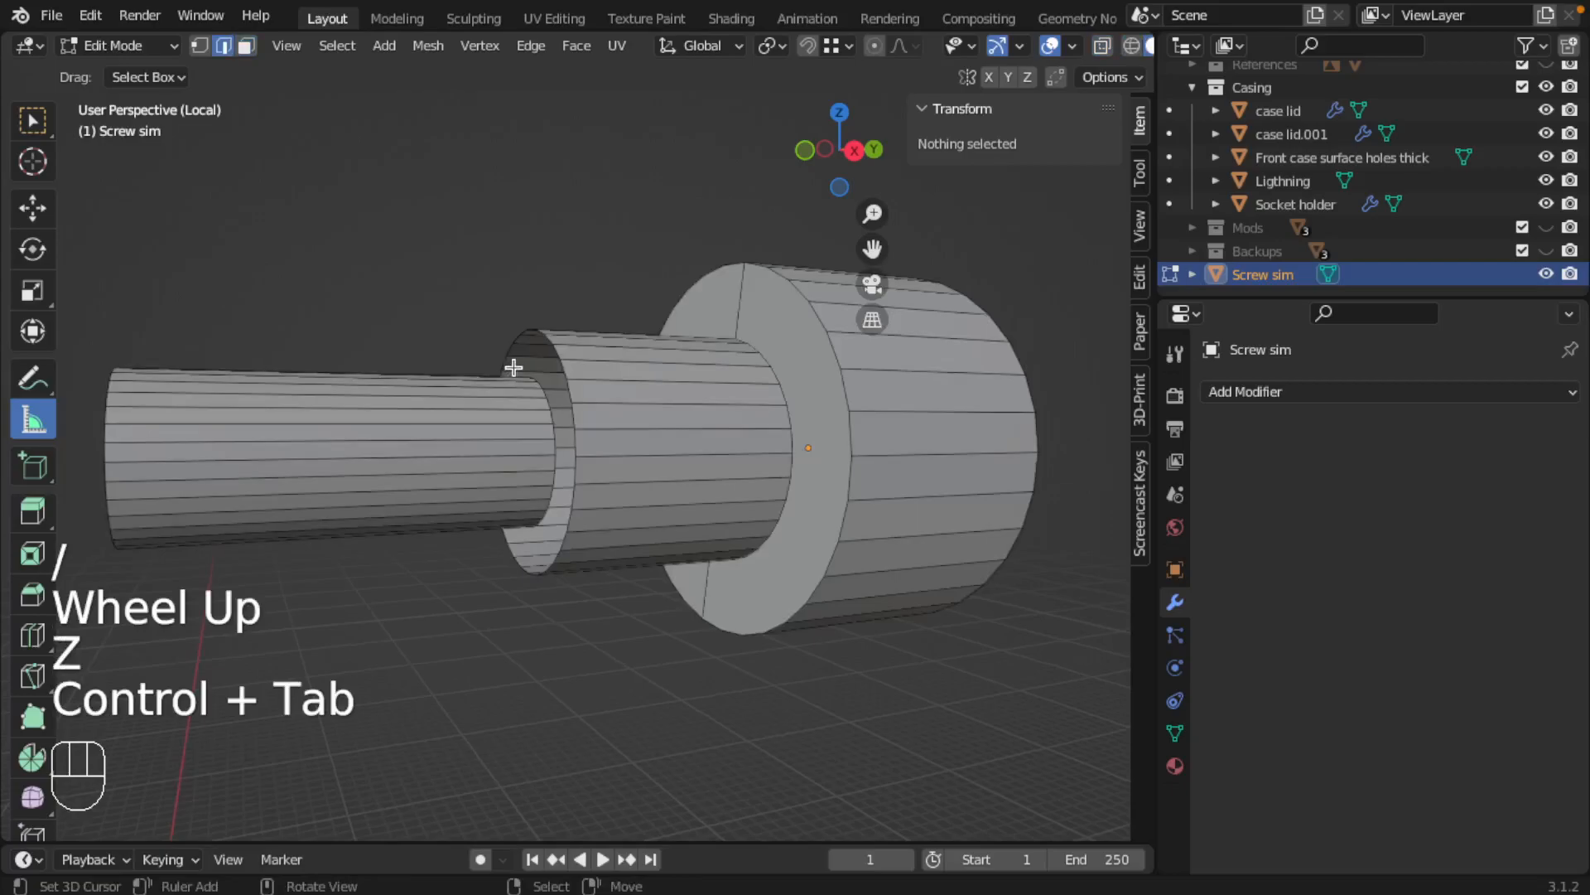
pyautogui.rightClick(542, 387)
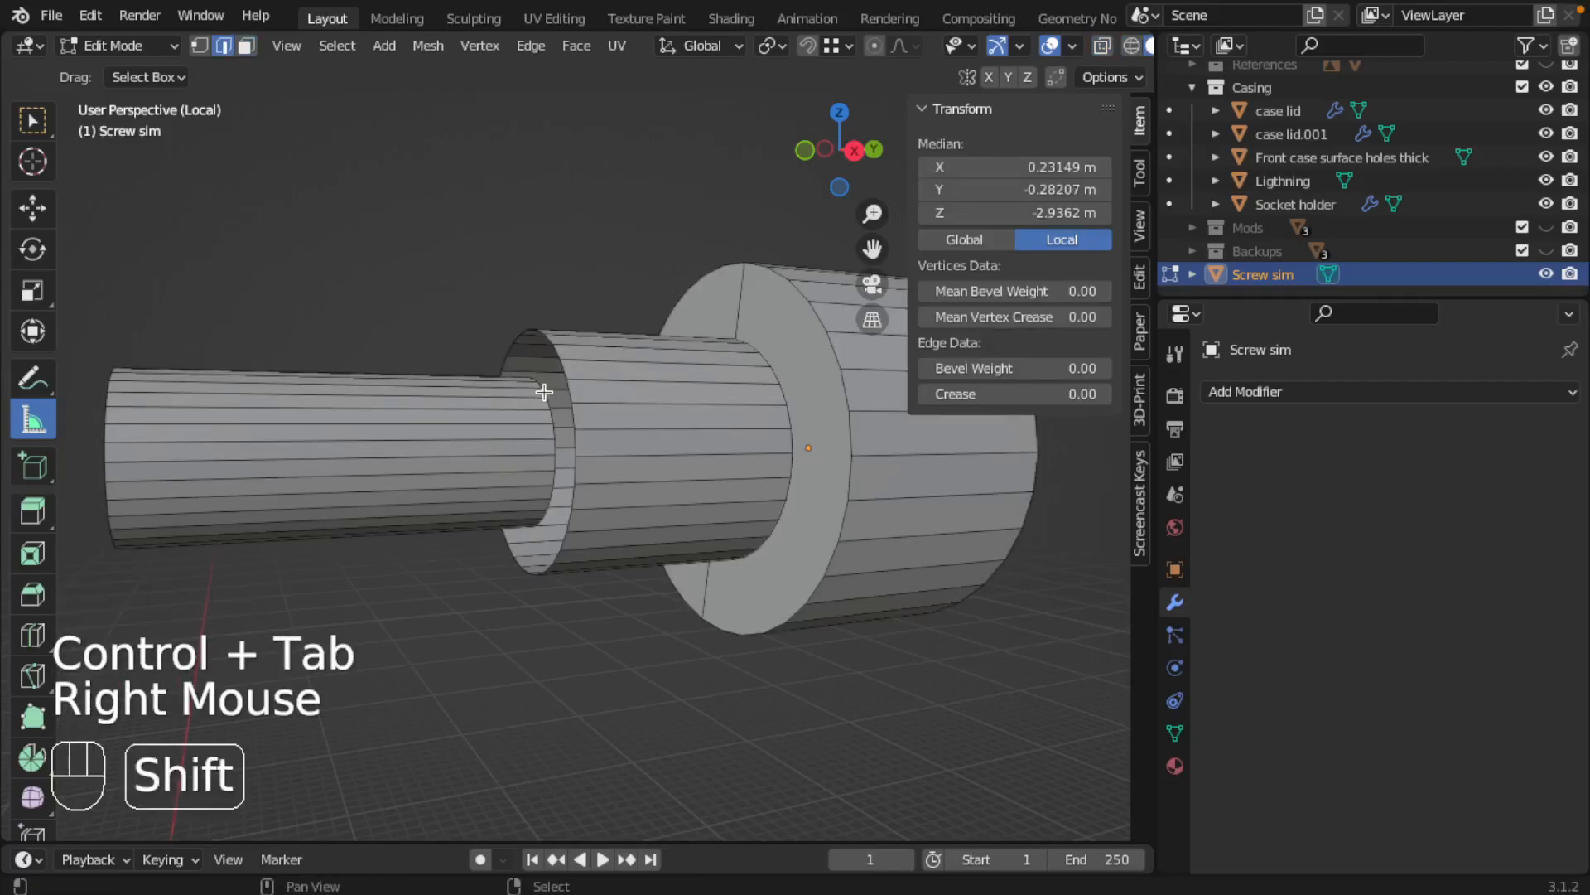
pyautogui.keyDown('alt'); pyautogui.keyDown('shift'); pyautogui.rightClick(543, 389); pyautogui.keyUp('shift'); pyautogui.keyUp('alt')
pyautogui.keyDown('alt'); pyautogui.keyDown('shift'); pyautogui.rightClick(543, 388); pyautogui.keyUp('shift'); pyautogui.keyUp('alt')
pyautogui.keyDown('alt'); pyautogui.keyDown('shift'); pyautogui.rightClick(585, 348); pyautogui.keyUp('shift'); pyautogui.keyUp('alt')
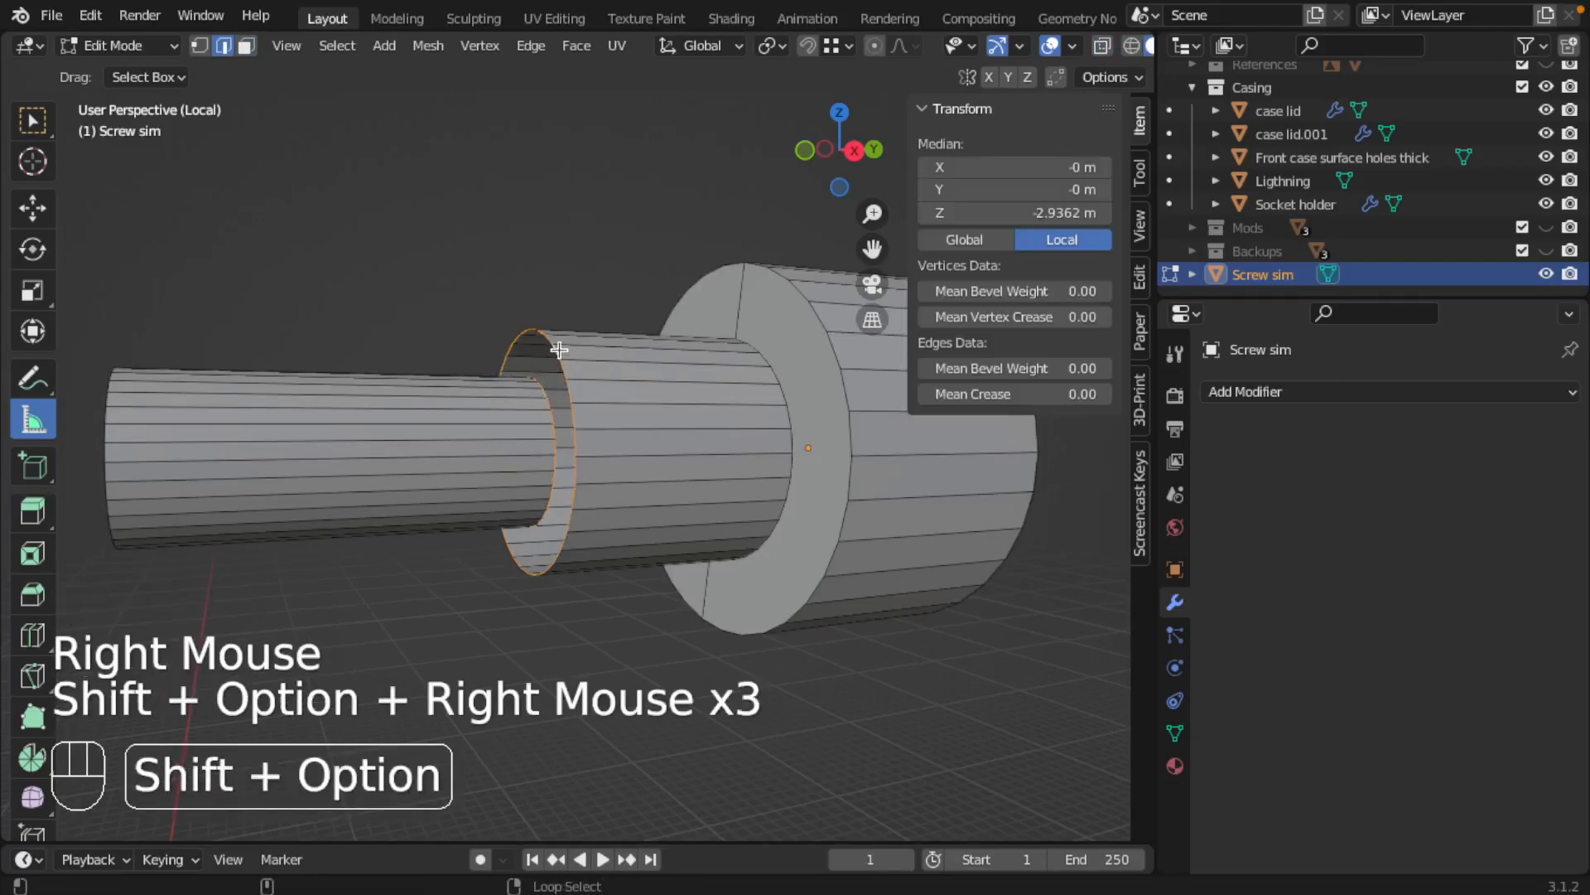
pyautogui.press('space')
pyautogui.write('bridge')
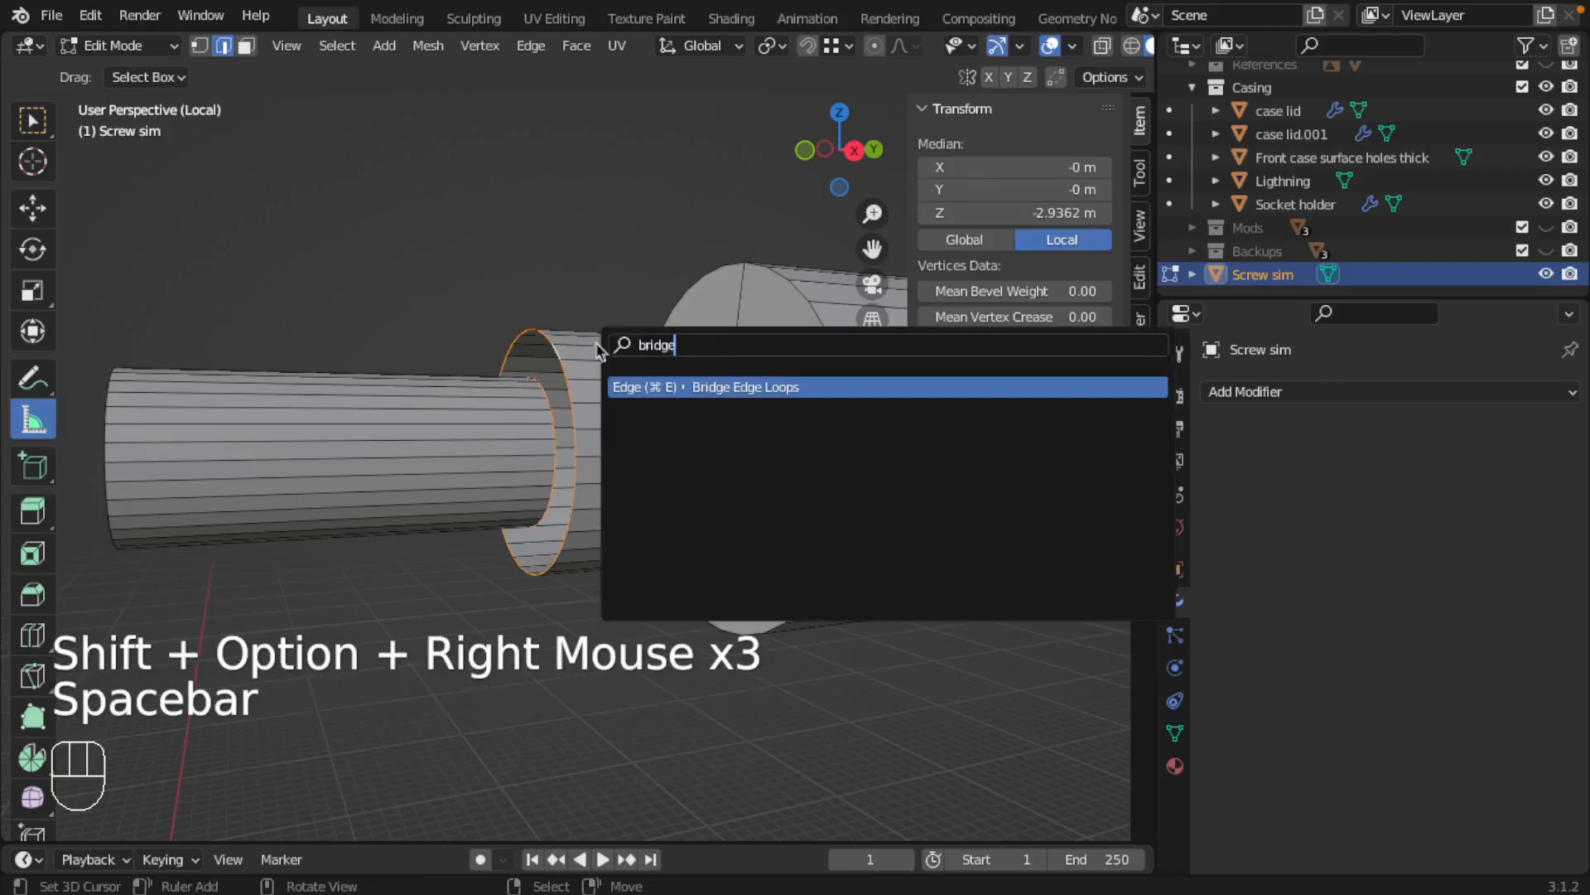
pyautogui.press('Return')
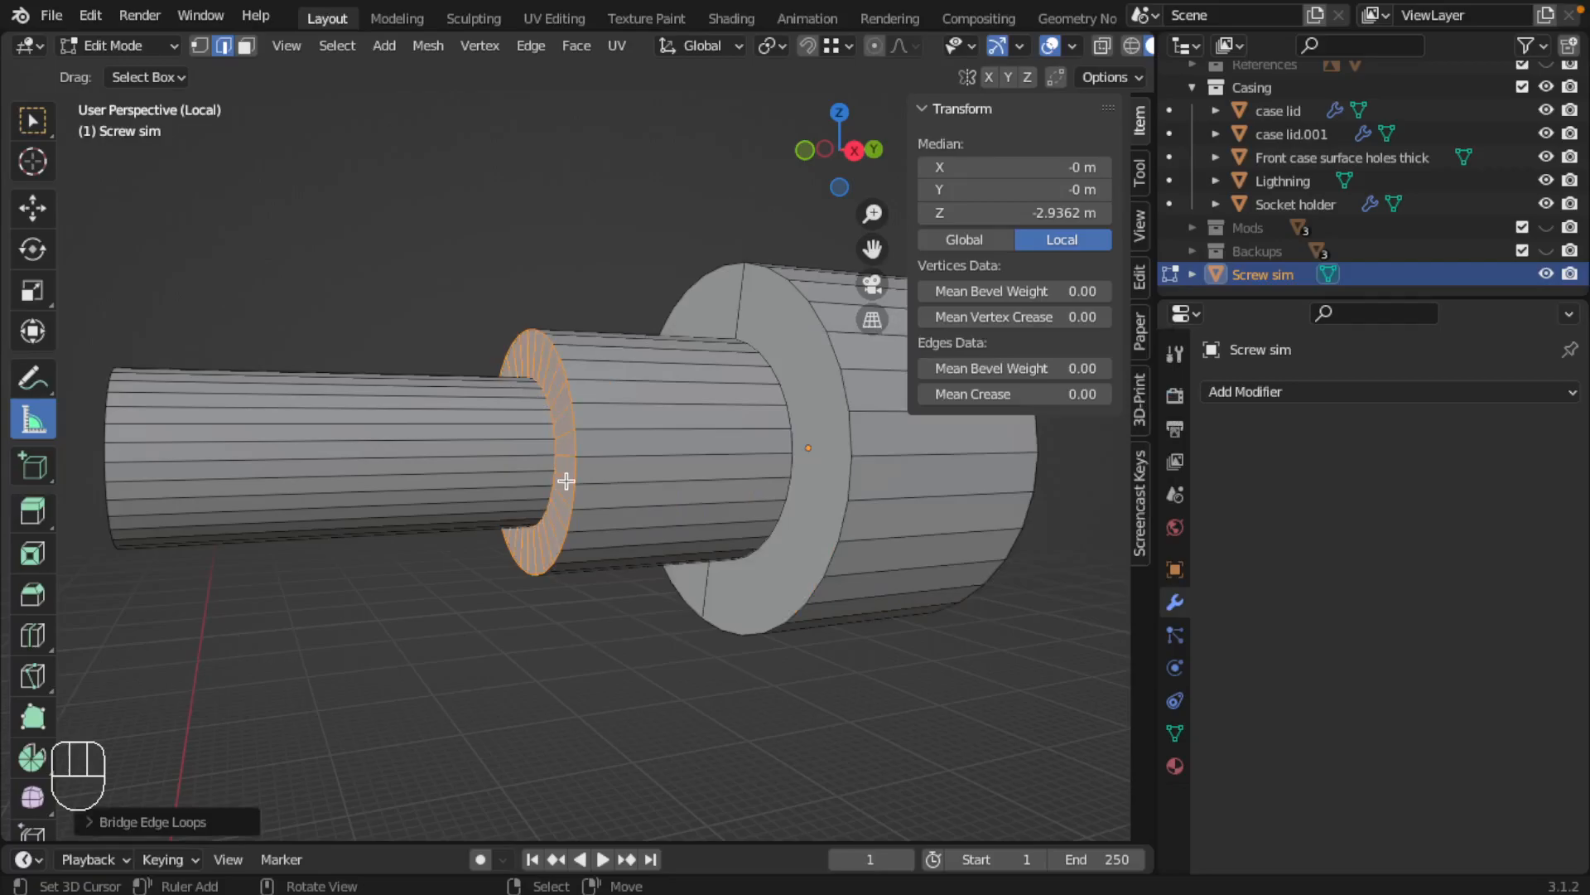
# Return to the full scene in wireframe and examine the rebuilt shoulder ring from the right and in perspective
pyautogui.press('KP_3')
pyautogui.press('/')
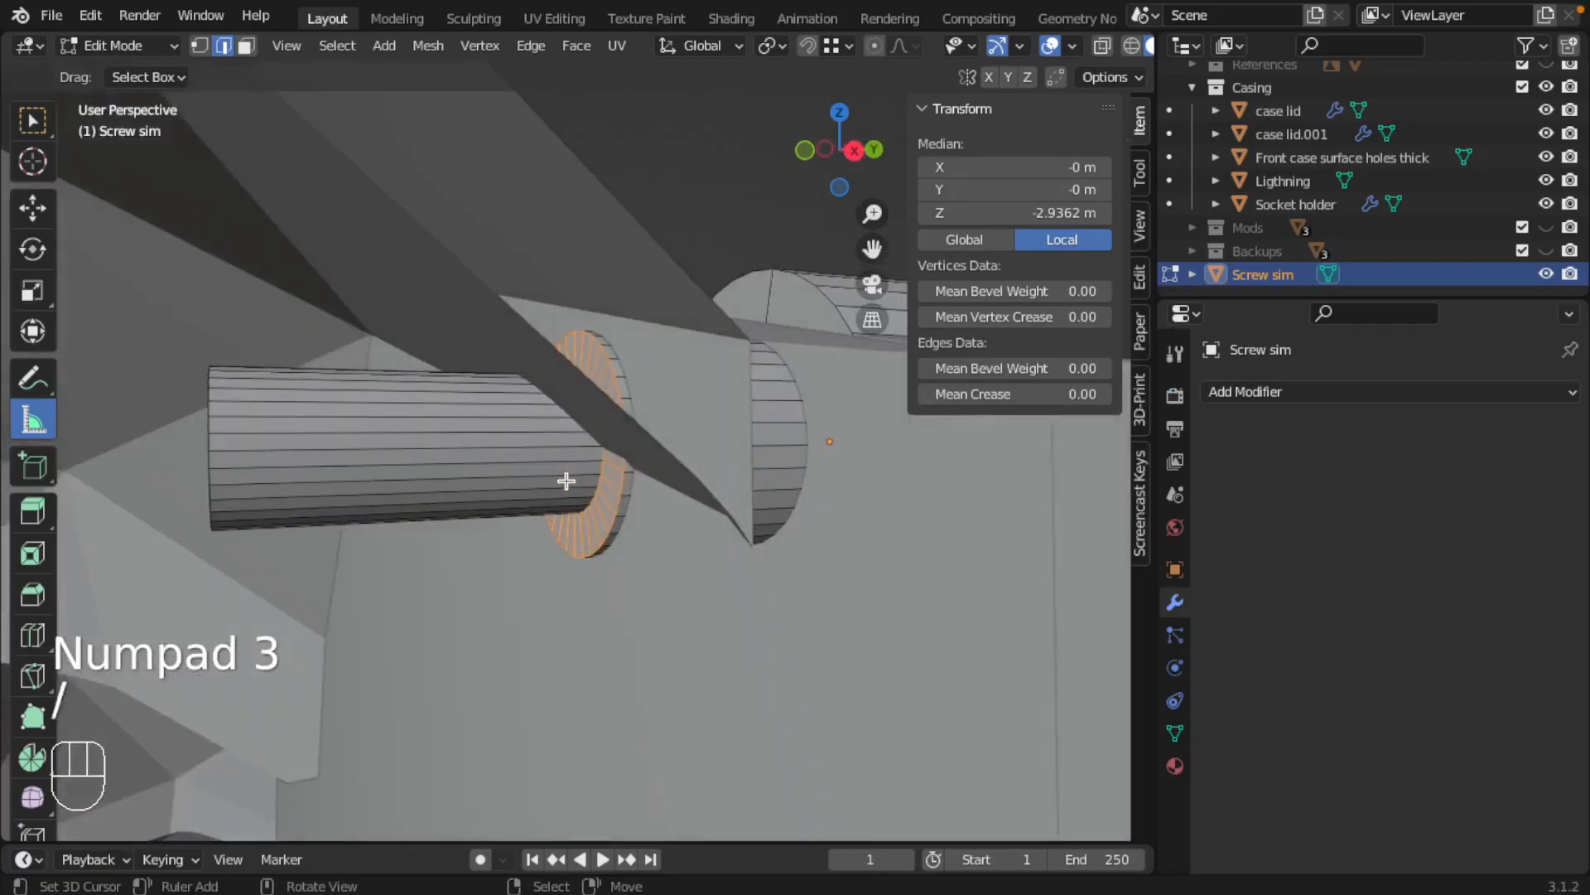
pyautogui.press('KP_3')
pyautogui.press('z')
pyautogui.scroll(2, 452, 394)
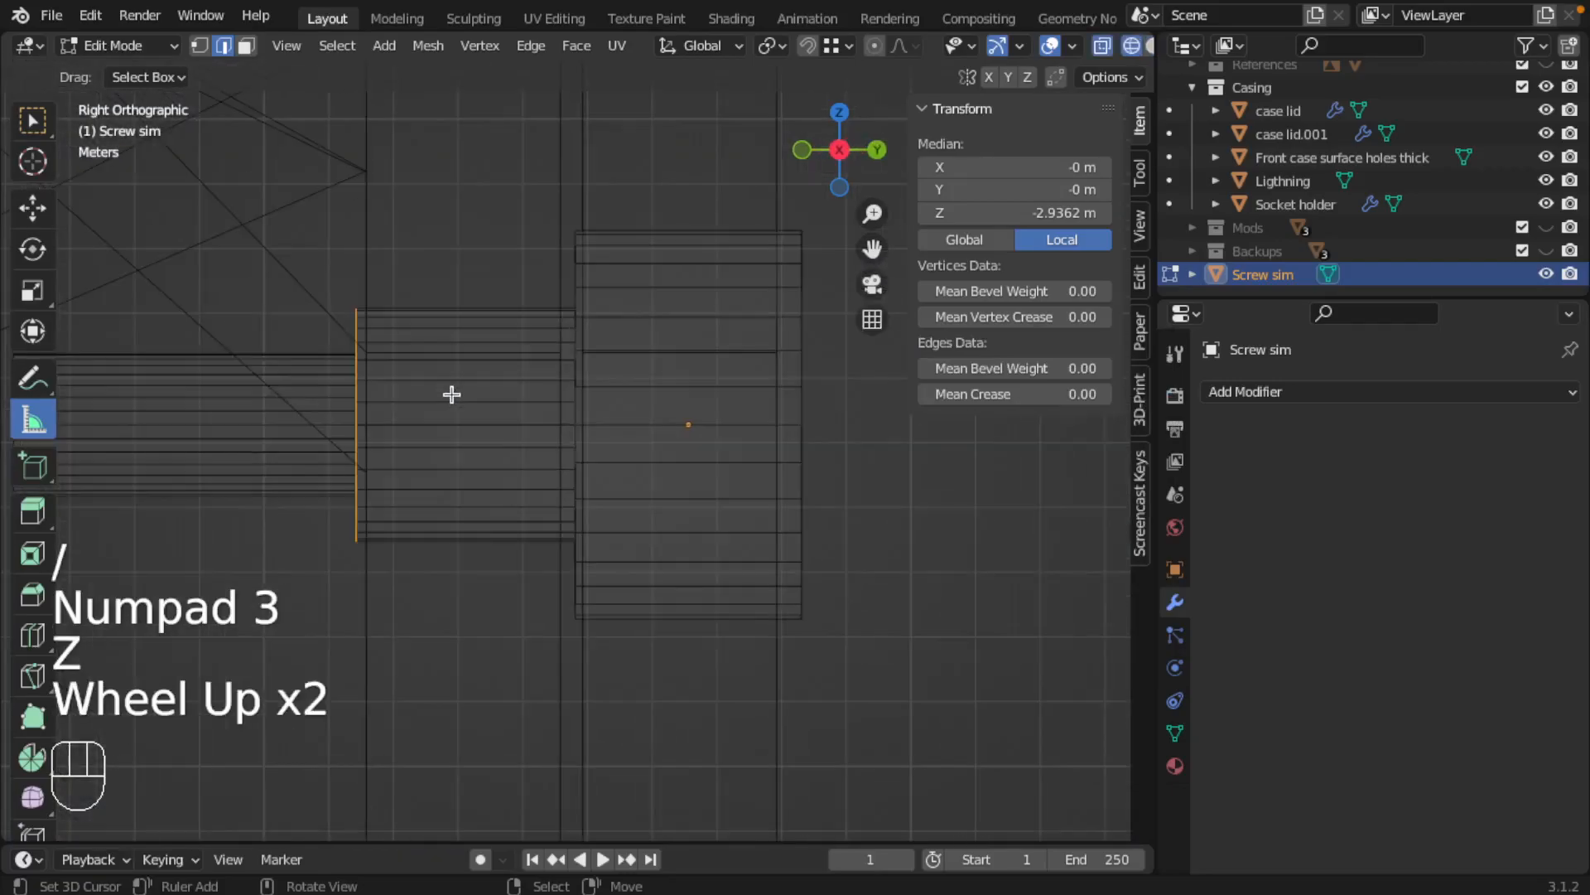
pyautogui.moveTo(384, 385); pyautogui.dragTo(444, 387, button='middle')
pyautogui.scroll(-3, 450, 401)
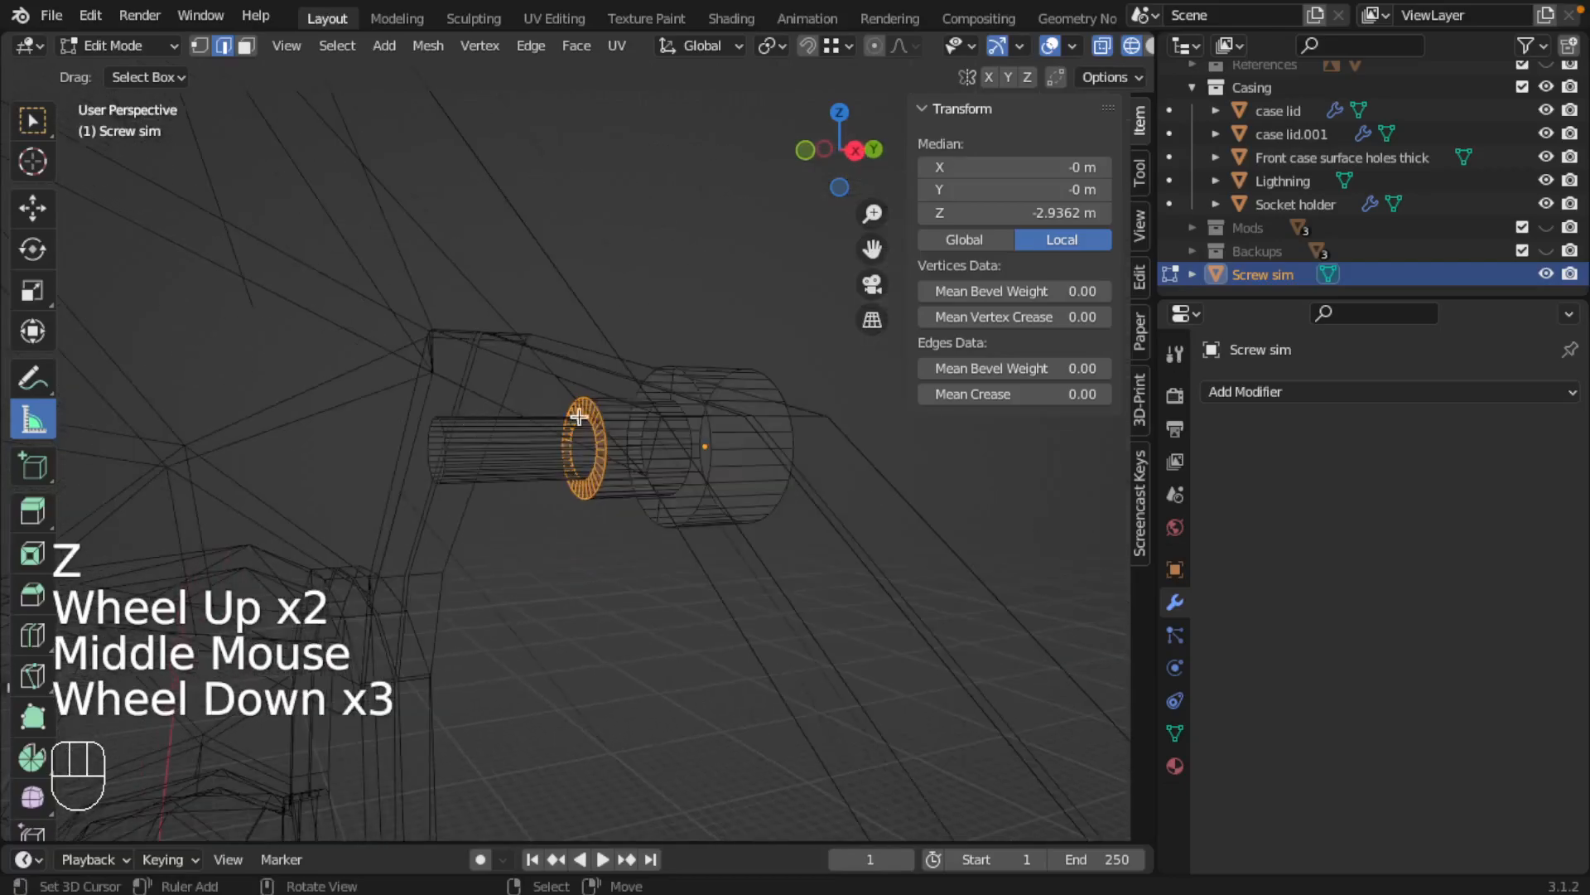
pyautogui.scroll(3, 605, 385)
pyautogui.scroll(-2, 607, 387)
pyautogui.keyDown('shift'); pyautogui.moveTo(611, 391); pyautogui.dragTo(569, 390, button='middle'); pyautogui.keyUp('shift')
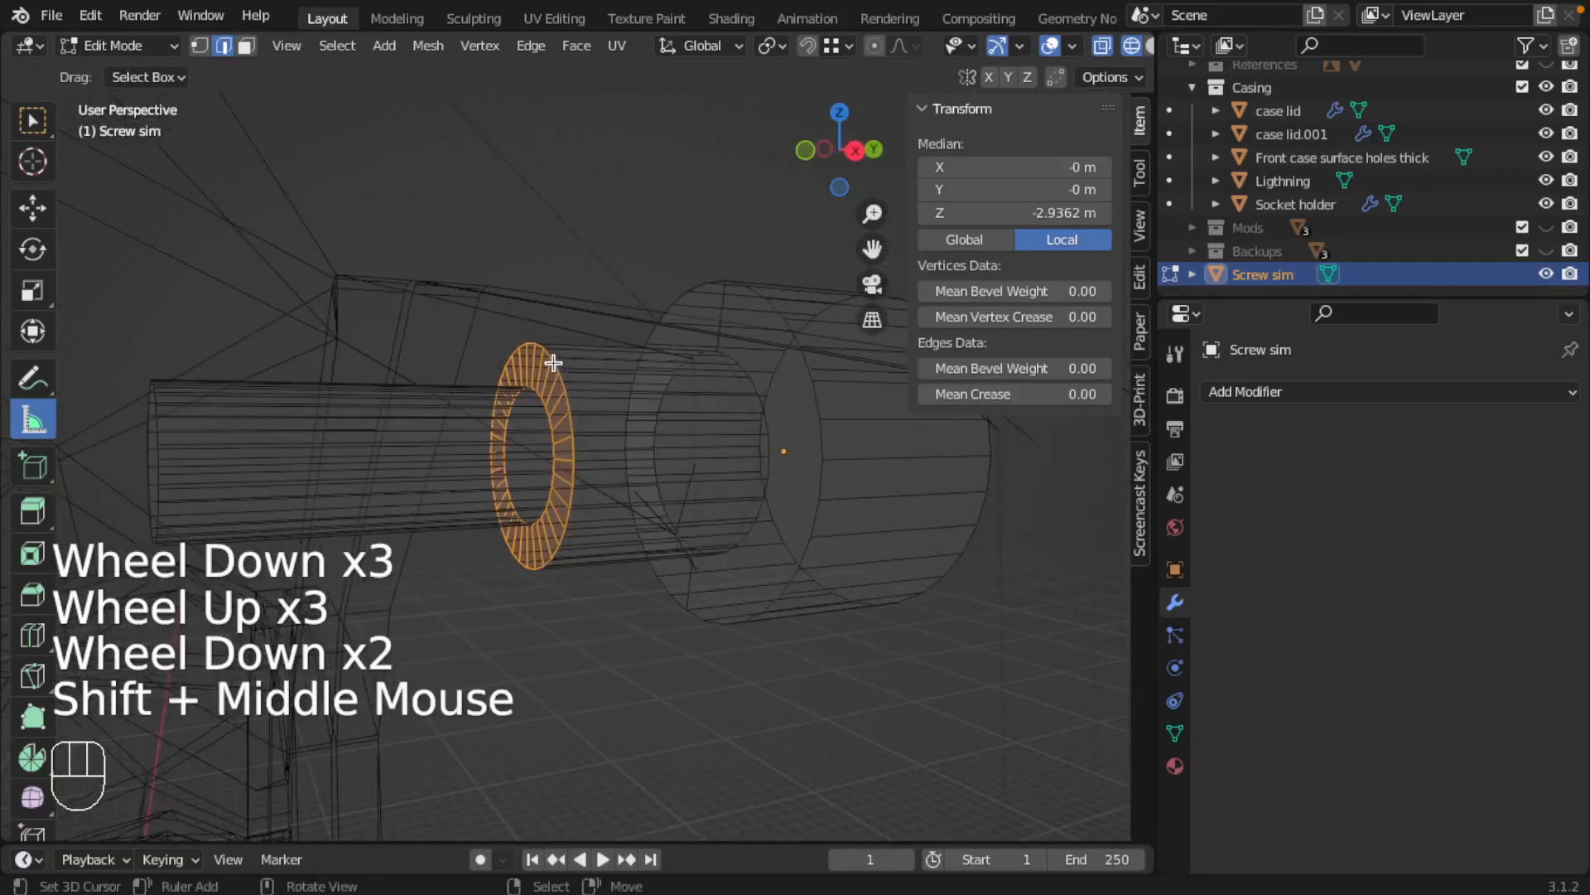
# Try to select the outer edge loop of Screw sim's shoulder within the full wireframe scene
pyautogui.rightClick(555, 365)
pyautogui.rightClick(550, 354)
pyautogui.keyDown('alt'); pyautogui.keyDown('shift'); pyautogui.rightClick(550, 355); pyautogui.keyUp('shift'); pyautogui.keyUp('alt')
pyautogui.rightClick(550, 354)
pyautogui.keyDown('alt'); pyautogui.keyDown('shift'); pyautogui.rightClick(547, 352); pyautogui.keyUp('shift'); pyautogui.keyUp('alt')
pyautogui.rightClick(561, 369)
pyautogui.rightClick(564, 380)
pyautogui.rightClick(561, 377)
pyautogui.keyDown('alt'); pyautogui.keyDown('shift'); pyautogui.rightClick(561, 376); pyautogui.keyUp('shift'); pyautogui.keyUp('alt')
pyautogui.keyDown('alt'); pyautogui.keyDown('shift'); pyautogui.rightClick(561, 373); pyautogui.keyUp('shift'); pyautogui.keyUp('alt')
pyautogui.rightClick(562, 376)
pyautogui.keyDown('alt'); pyautogui.keyDown('shift'); pyautogui.rightClick(560, 377); pyautogui.keyUp('shift'); pyautogui.keyUp('alt')
pyautogui.scroll(-2, 563, 451)
pyautogui.scroll(2, 573, 421)
pyautogui.scroll(1, 572, 439)
pyautogui.scroll(-2, 572, 451)
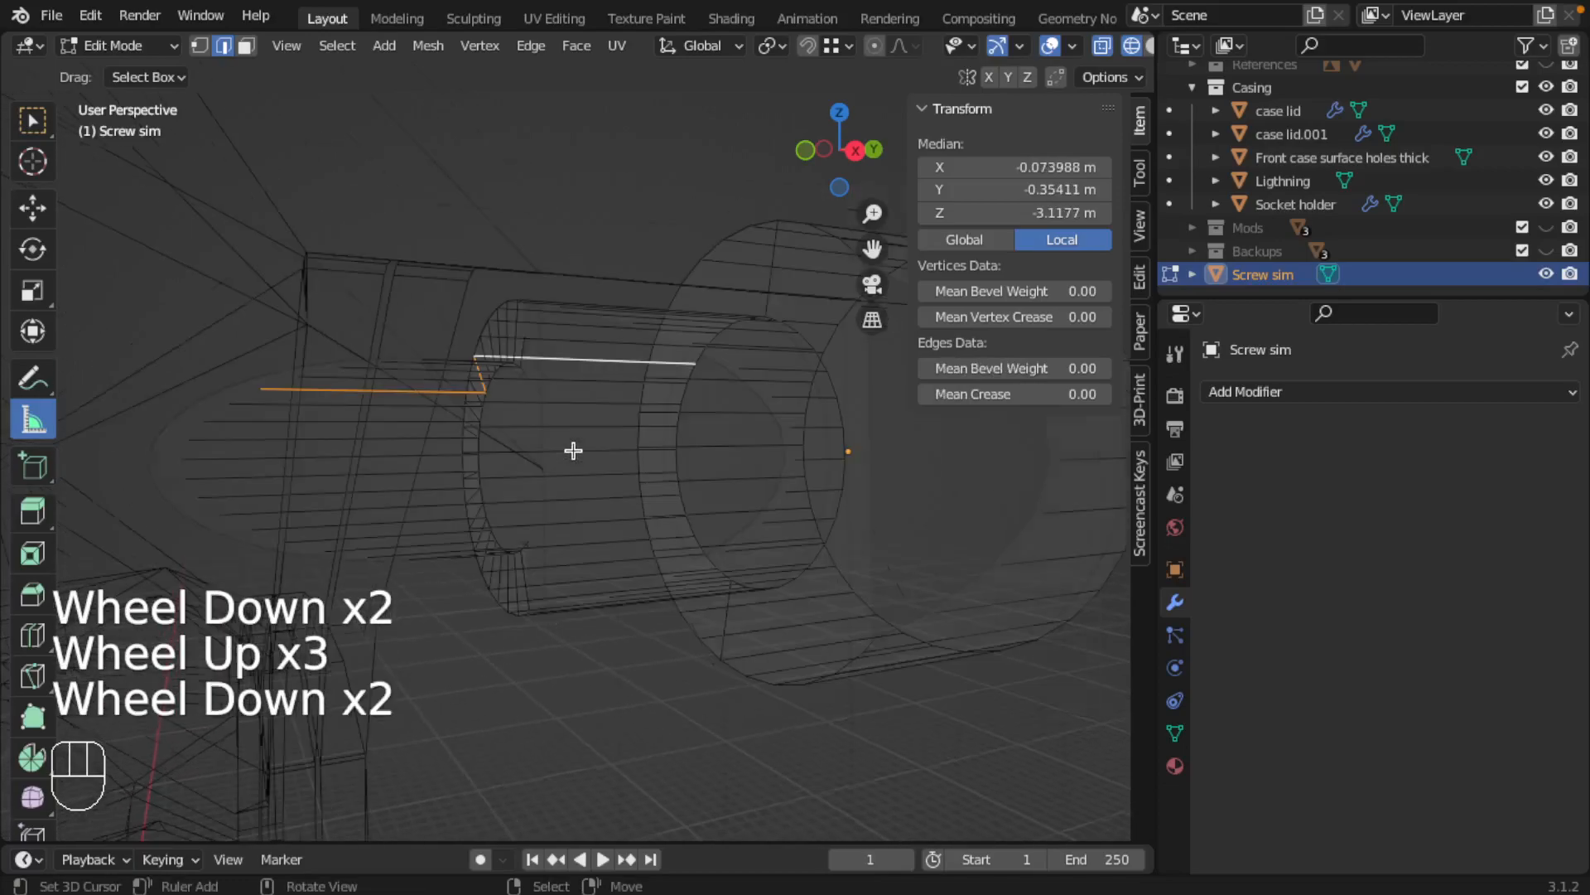
pyautogui.scroll(-1, 572, 464)
pyautogui.rightClick(574, 425)
pyautogui.keyDown('alt'); pyautogui.keyDown('shift'); pyautogui.rightClick(572, 424); pyautogui.keyUp('shift'); pyautogui.keyUp('alt')
pyautogui.keyDown('alt'); pyautogui.keyDown('shift'); pyautogui.rightClick(571, 424); pyautogui.keyUp('shift'); pyautogui.keyUp('alt')
pyautogui.rightClick(571, 422)
pyautogui.keyDown('alt'); pyautogui.keyDown('shift'); pyautogui.rightClick(572, 425); pyautogui.keyUp('shift'); pyautogui.keyUp('alt')
pyautogui.keyDown('alt'); pyautogui.keyDown('shift'); pyautogui.rightClick(571, 425); pyautogui.keyUp('shift'); pyautogui.keyUp('alt')
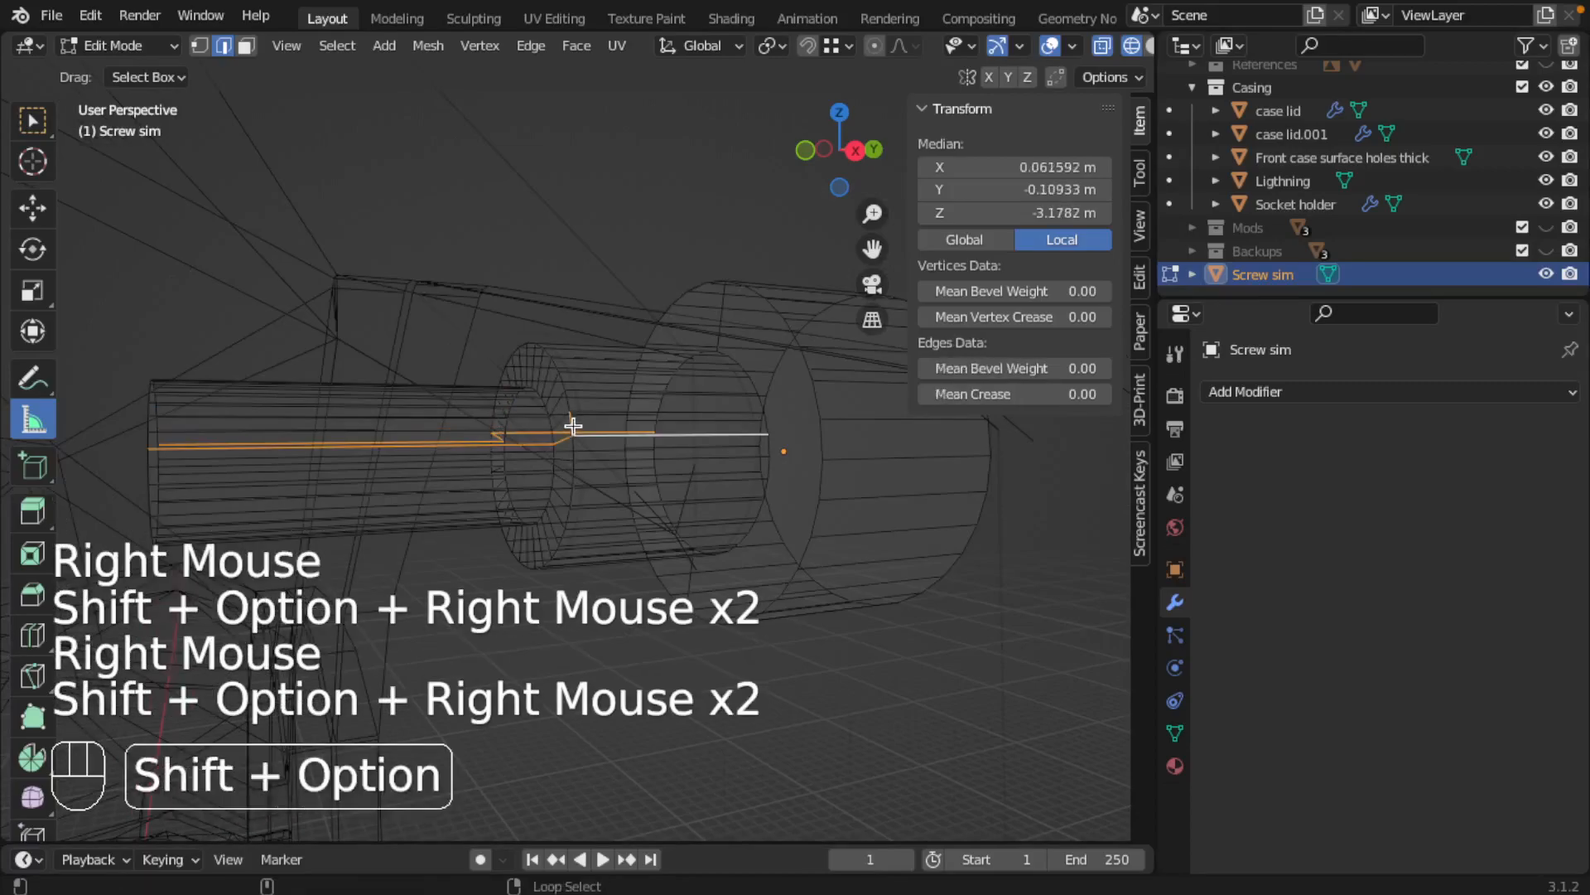
# Clear the selection, isolate Screw sim and select the outer edge loop of the shoulder between shank and tip
pyautogui.press('a')
pyautogui.press('/')
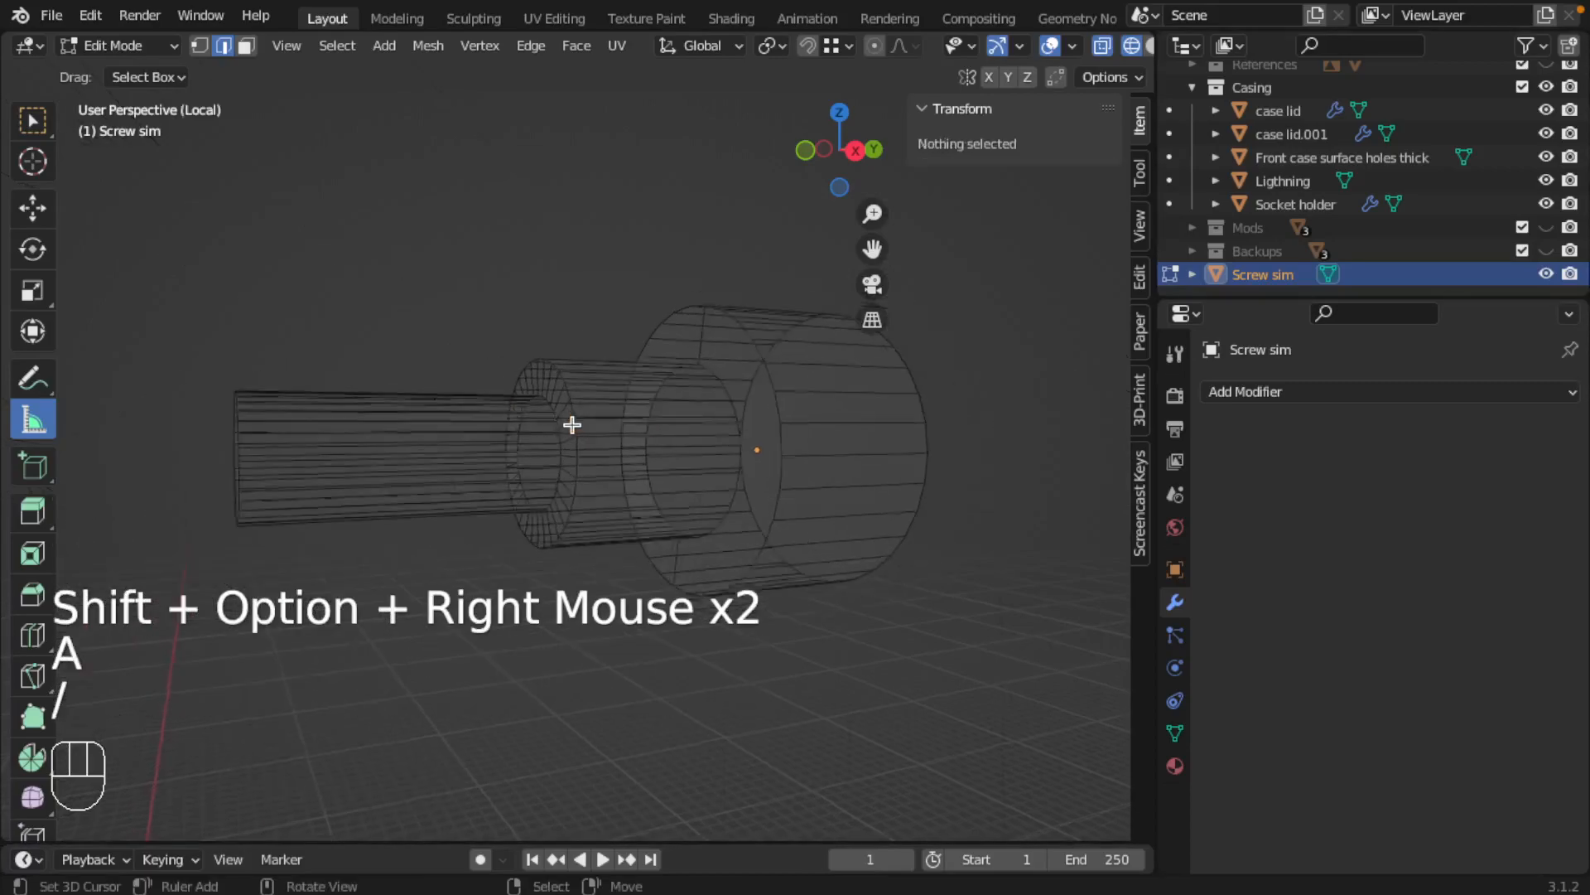
pyautogui.scroll(2, 572, 426)
pyautogui.moveTo(591, 434); pyautogui.dragTo(522, 357, button='middle')
pyautogui.rightClick(481, 318)
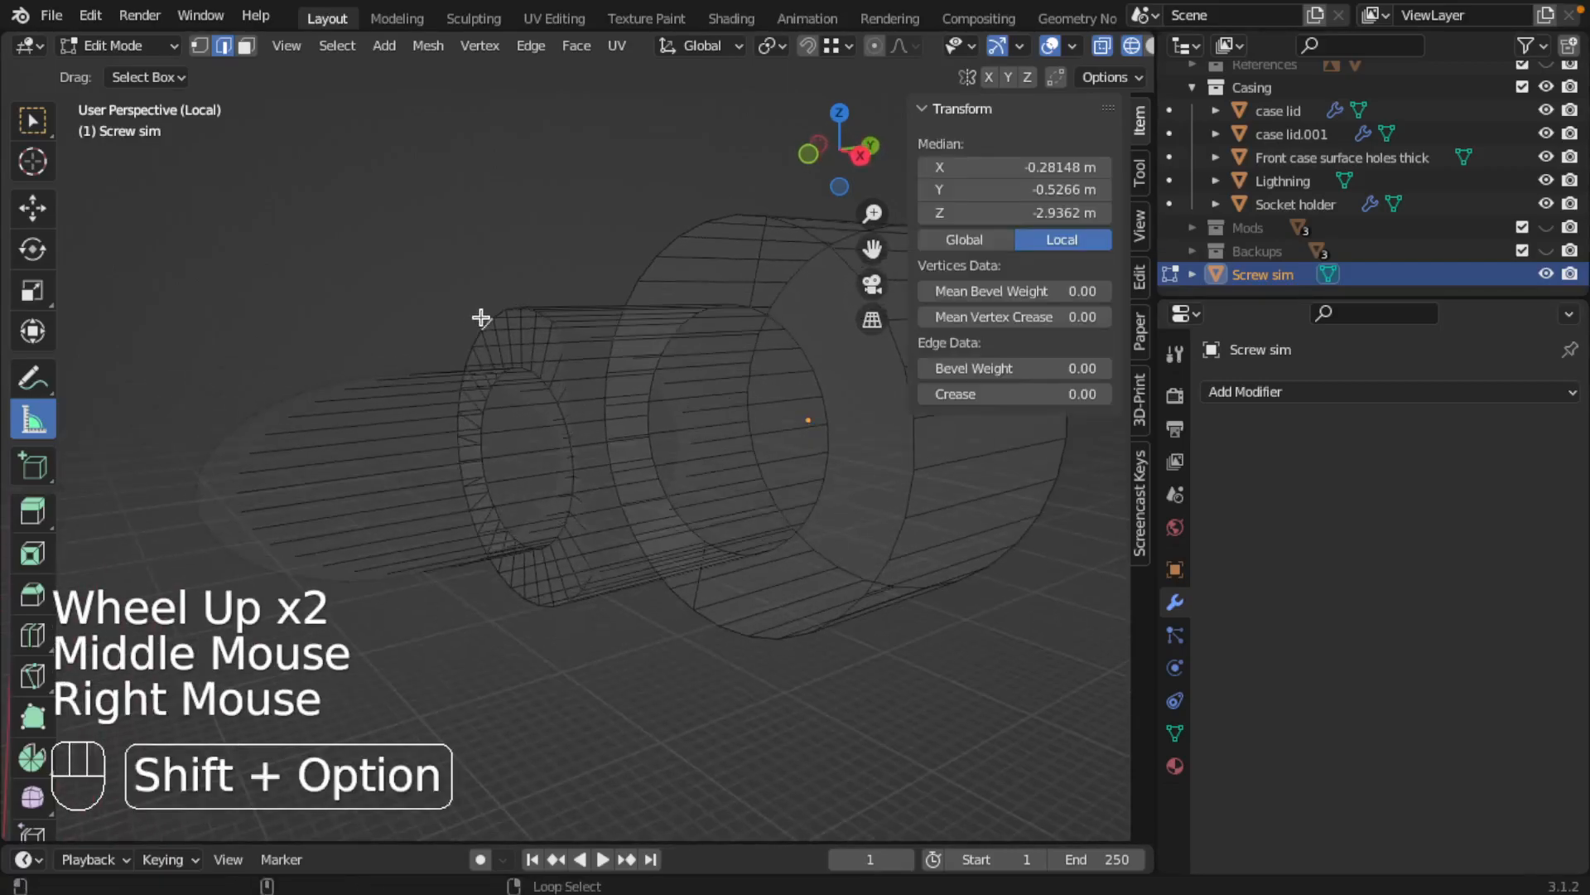
pyautogui.keyDown('alt'); pyautogui.keyDown('shift'); pyautogui.rightClick(480, 317); pyautogui.keyUp('shift'); pyautogui.keyUp('alt')
pyautogui.keyDown('alt'); pyautogui.keyDown('shift'); pyautogui.rightClick(480, 317); pyautogui.keyUp('shift'); pyautogui.keyUp('alt')
pyautogui.rightClick(483, 316)
pyautogui.rightClick(485, 315)
pyautogui.keyDown('alt'); pyautogui.keyDown('shift'); pyautogui.rightClick(484, 315); pyautogui.keyUp('shift'); pyautogui.keyUp('alt')
pyautogui.rightClick(483, 319)
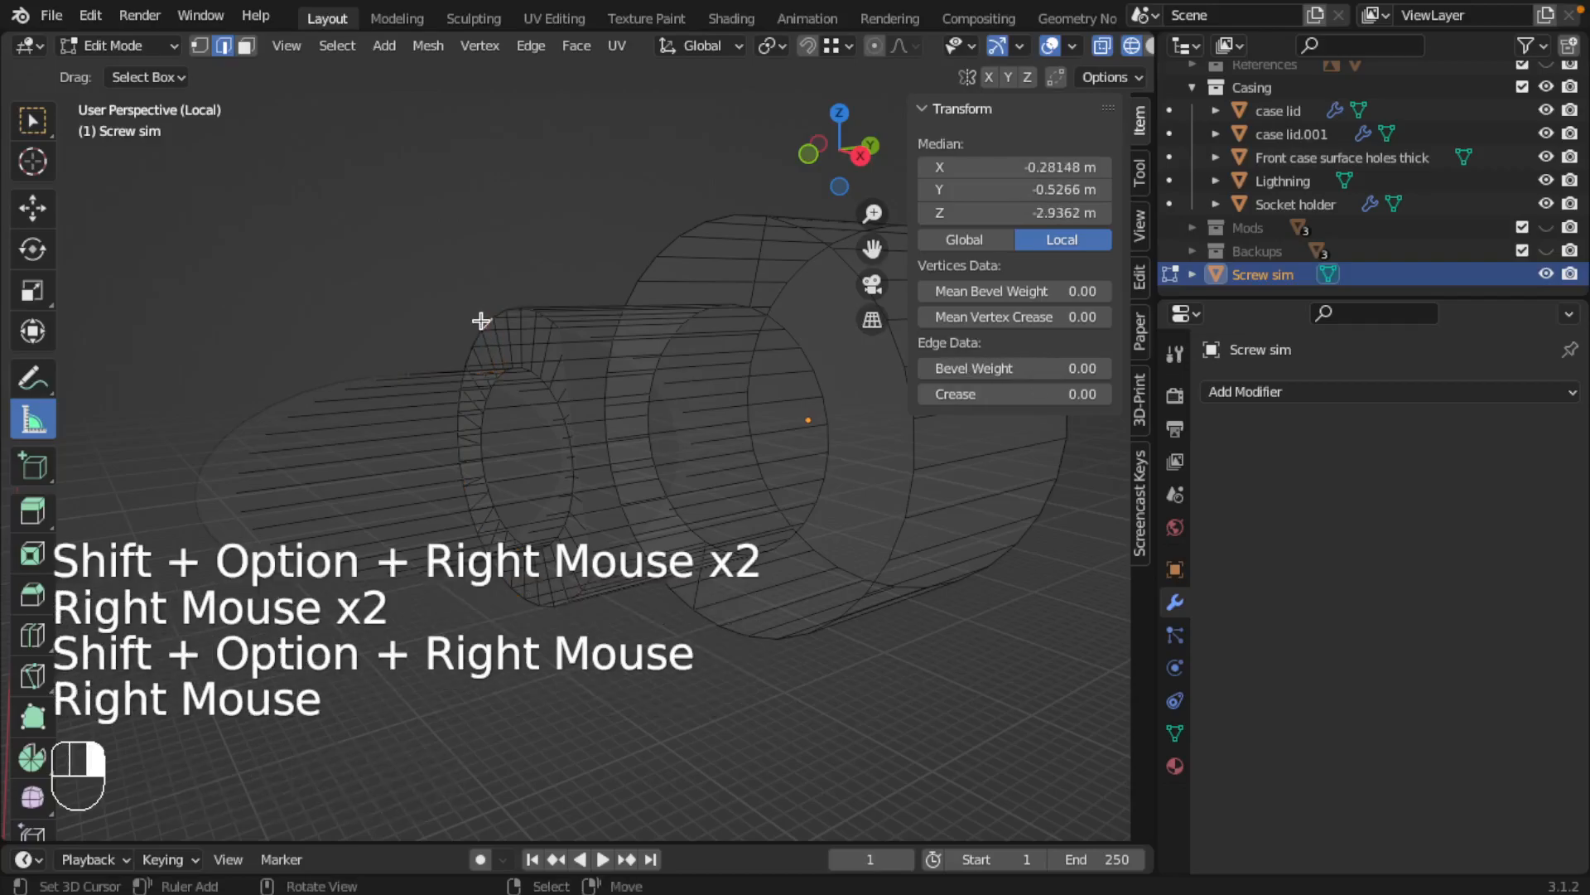
pyautogui.keyDown('alt'); pyautogui.keyDown('shift'); pyautogui.rightClick(481, 319); pyautogui.keyUp('shift'); pyautogui.keyUp('alt')
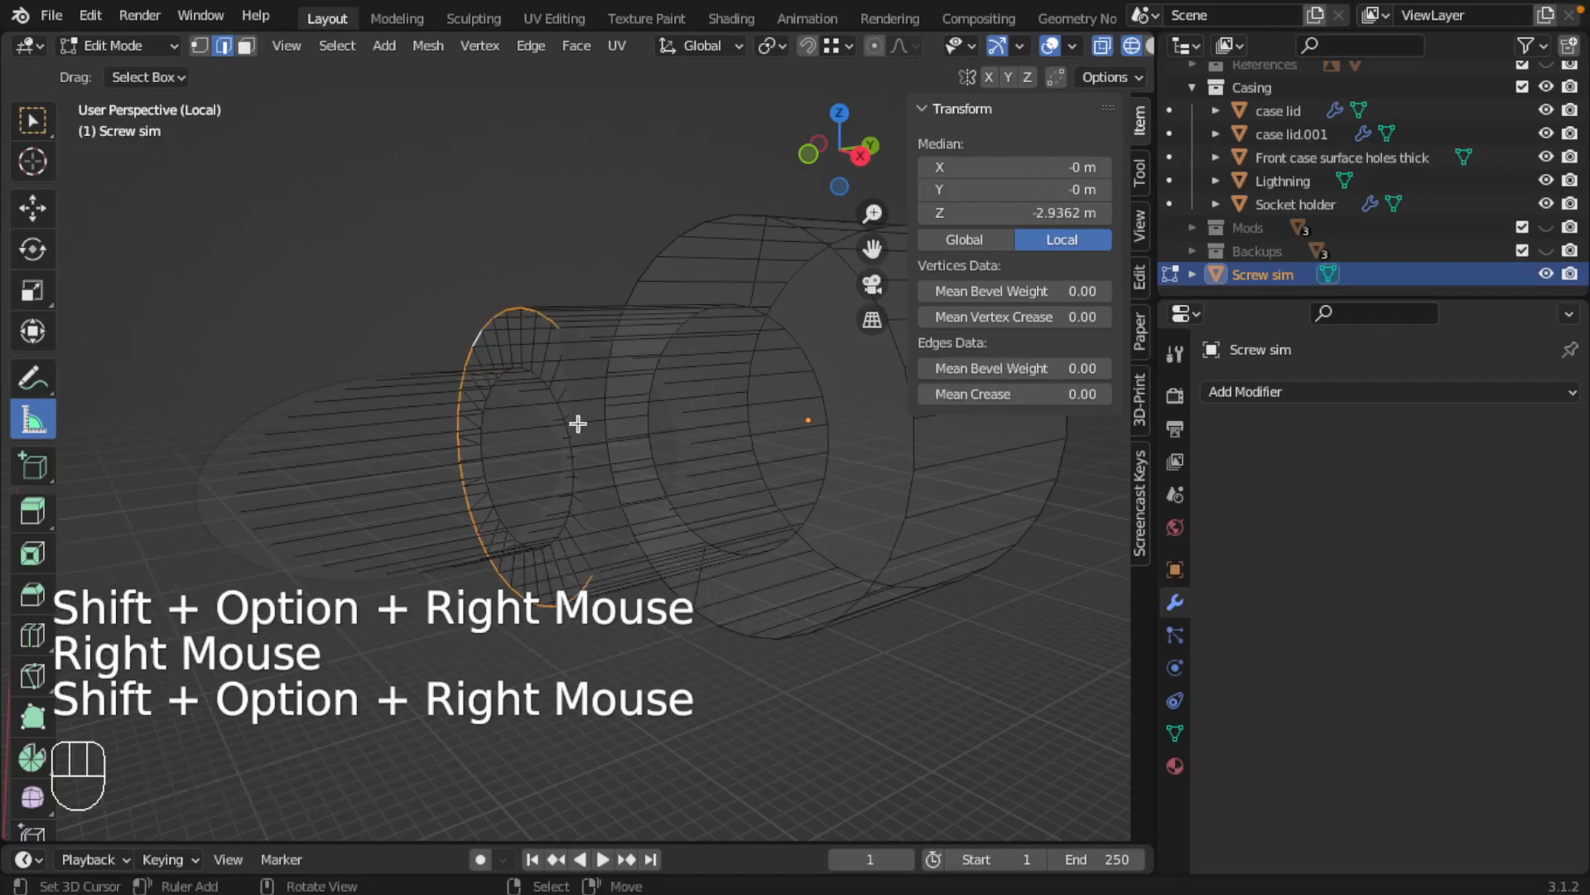
# Return to the full scene and move the selected shoulder loop along Y onto the casing's edge, at local Z about -2.85 m
pyautogui.moveTo(575, 422); pyautogui.dragTo(575, 437, button='middle')
pyautogui.scroll(-1, 576, 431)
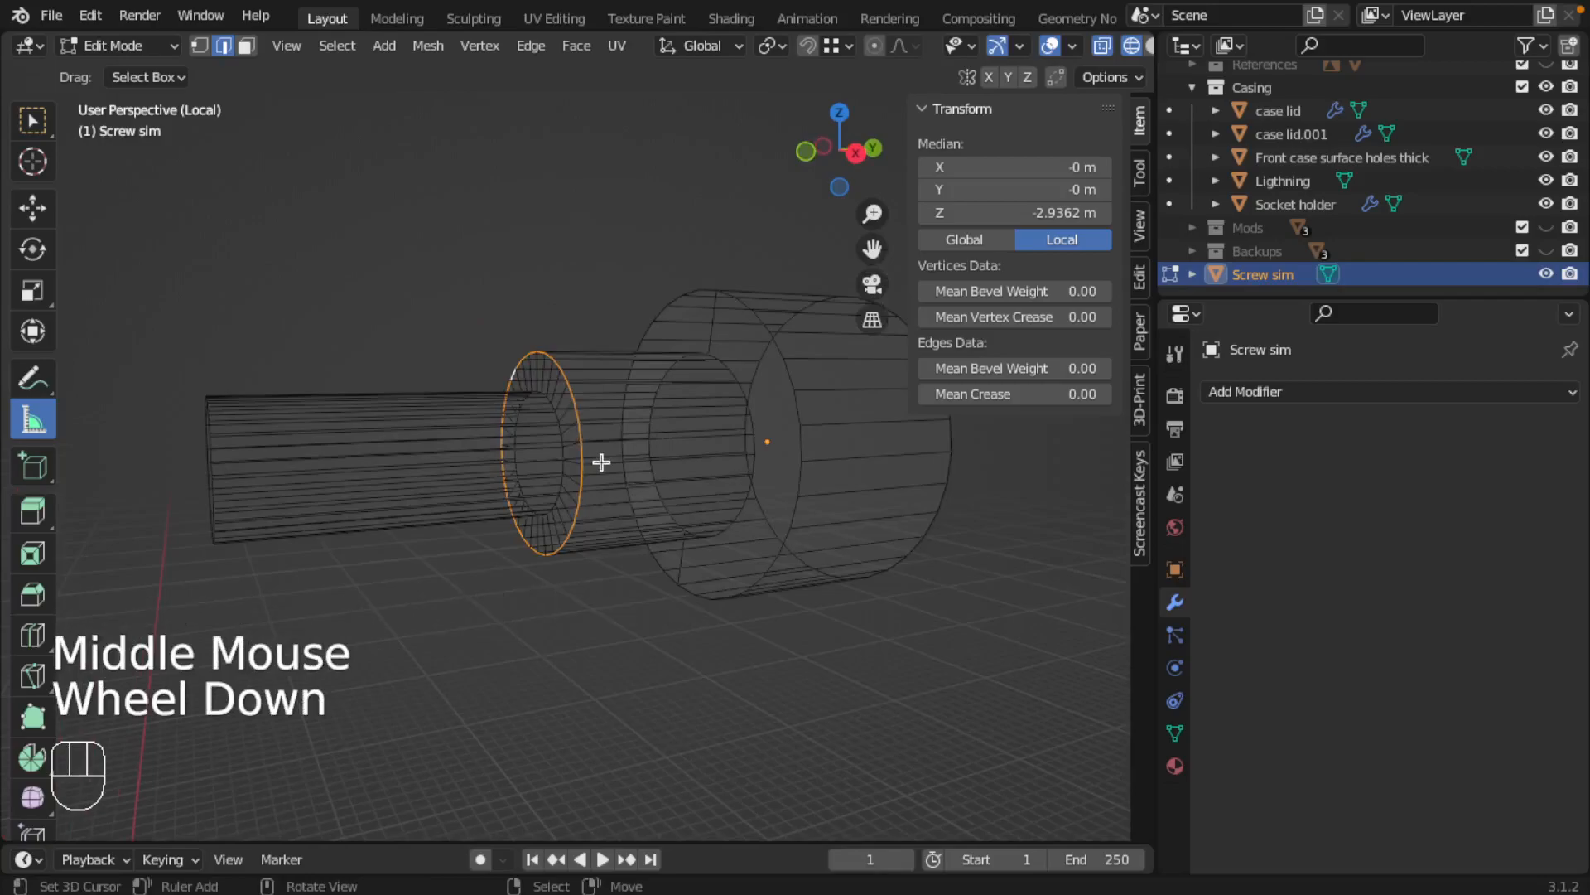
pyautogui.press('/')
pyautogui.press('KP_3')
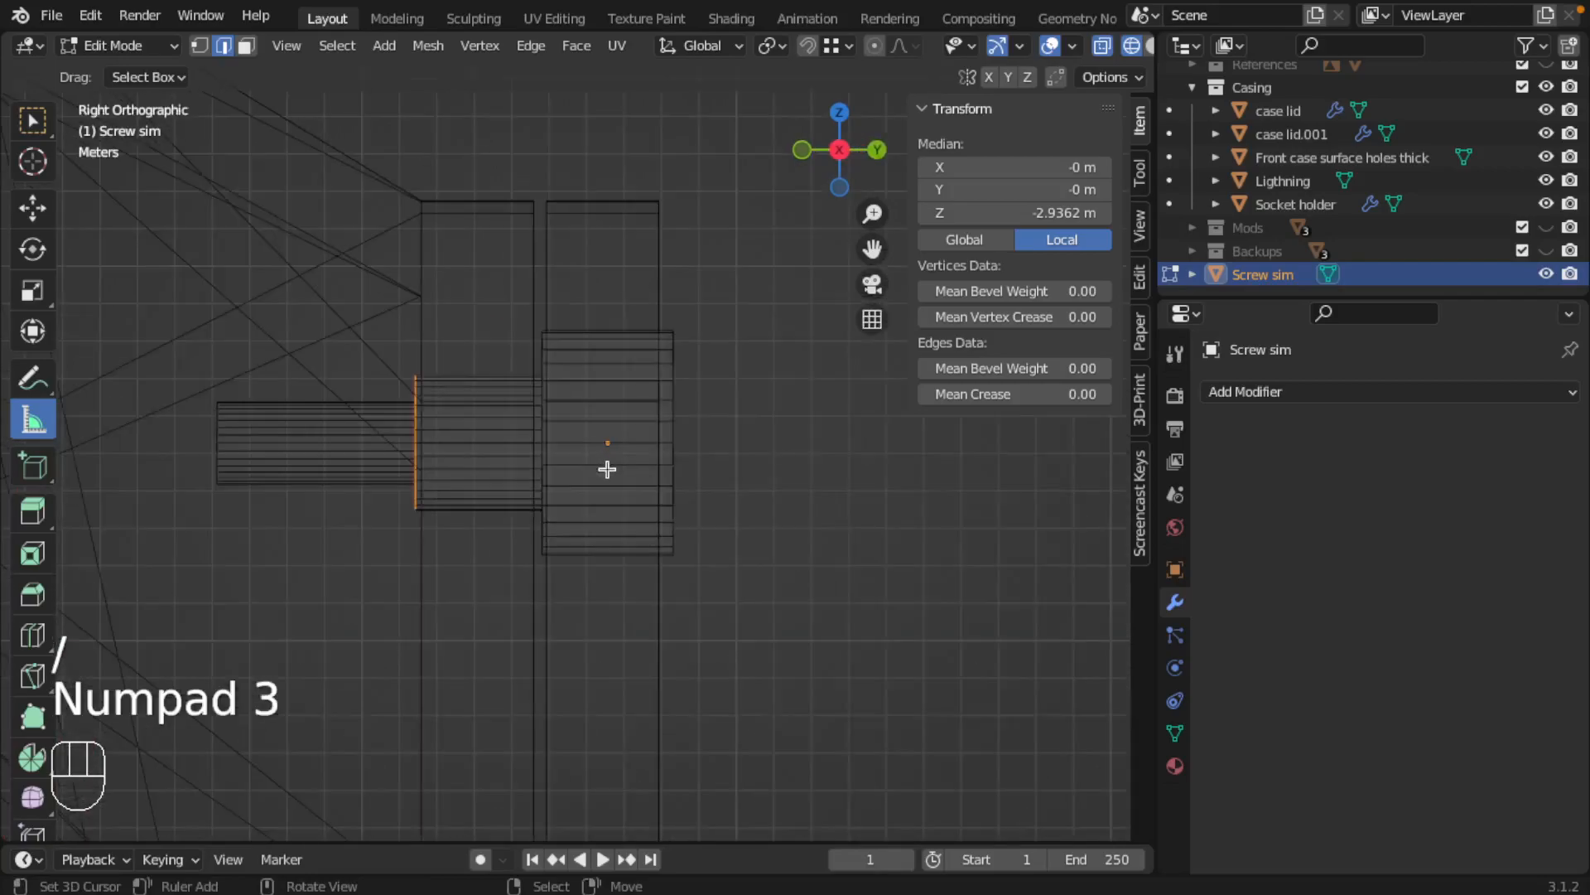
pyautogui.scroll(2, 382, 381)
pyautogui.press('g')
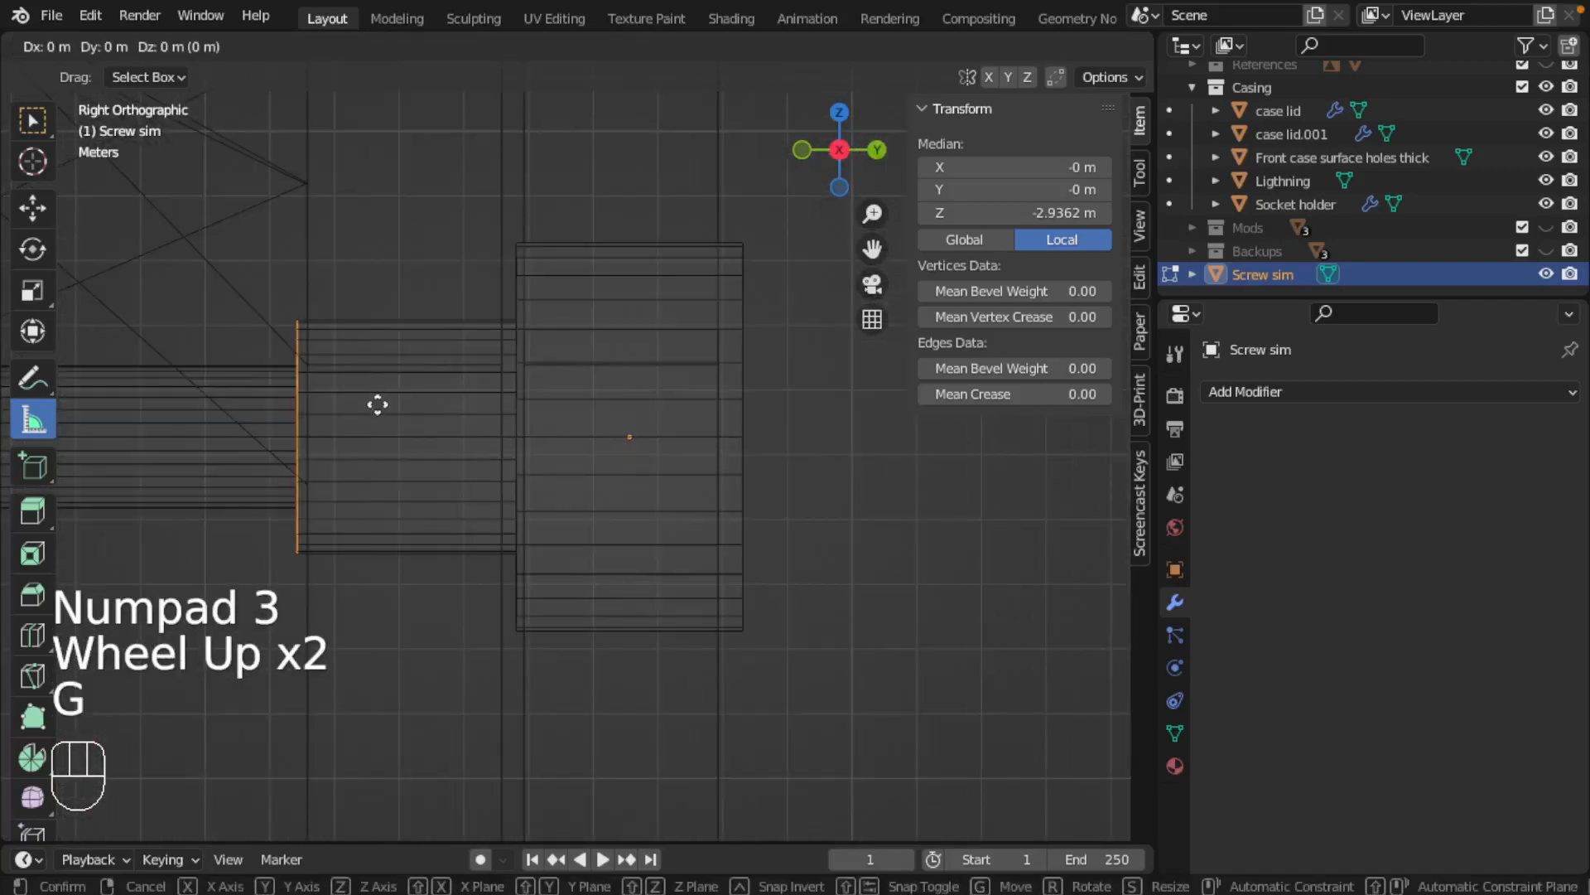
pyautogui.press('y')
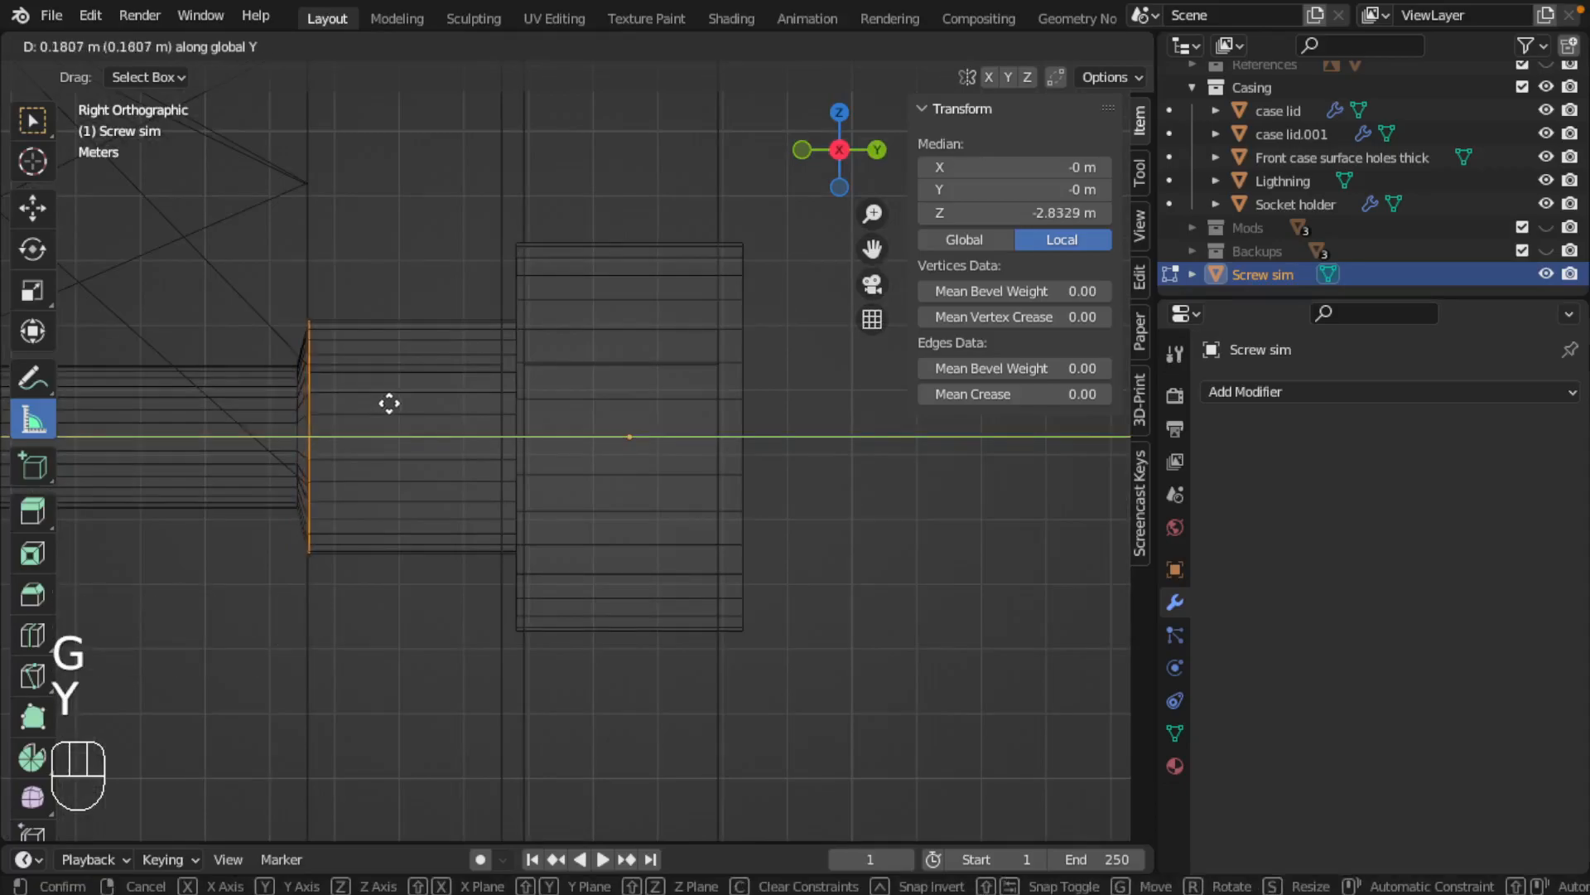
pyautogui.click(387, 401)
pyautogui.scroll(-2, 306, 395)
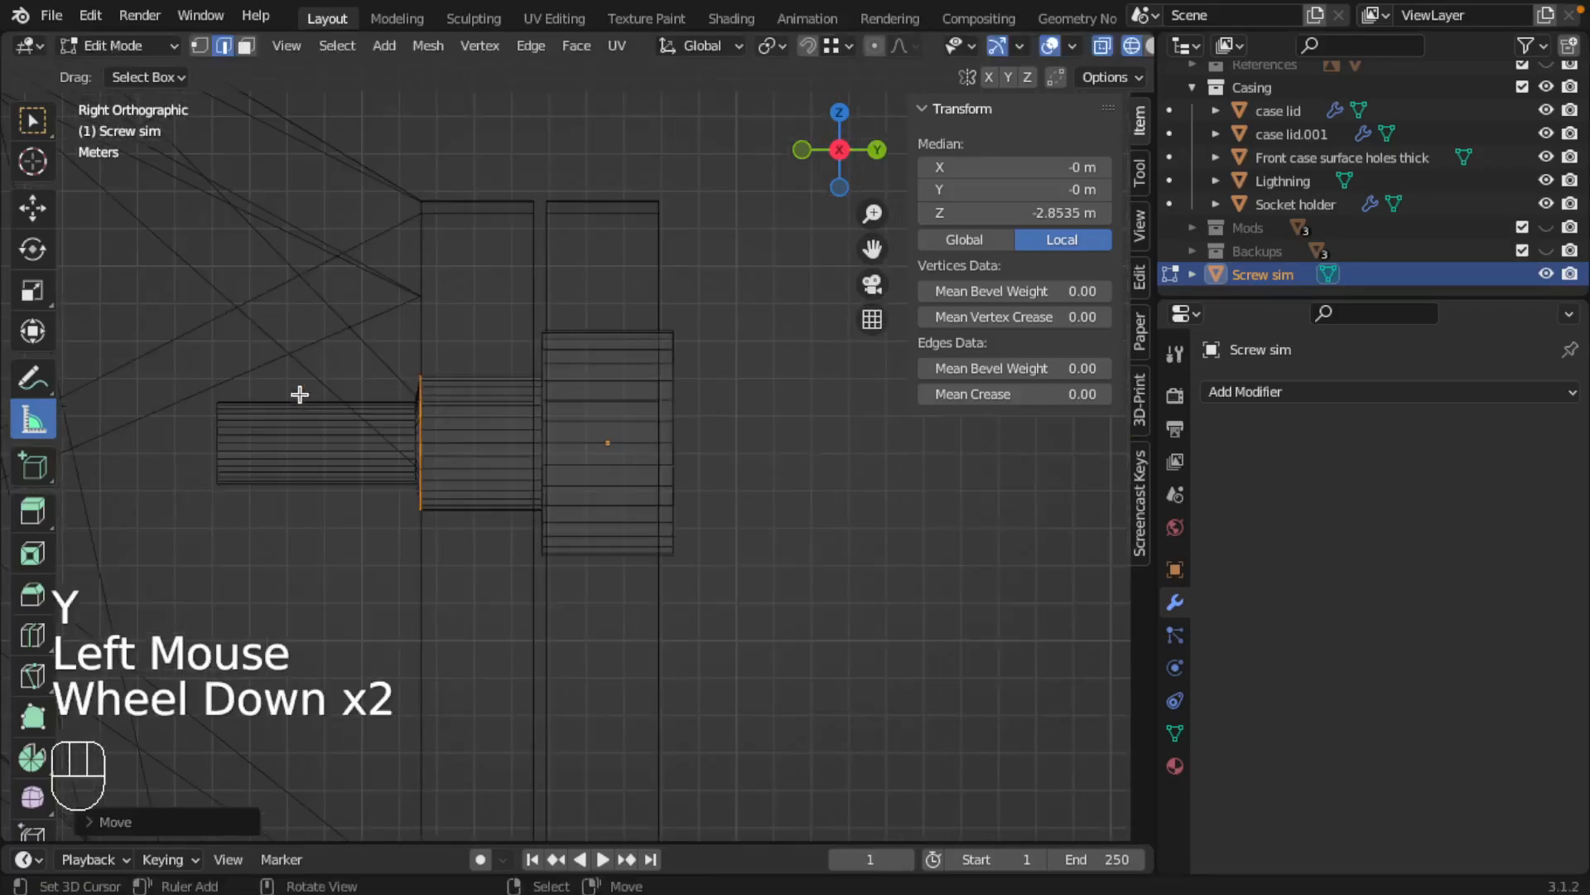
# Taper the shoulder by moving its inner edge loop along Y toward the tip, to local Z about -3.34 m, and leave mesh editing
pyautogui.scroll(2, 340, 410)
pyautogui.keyDown('shift'); pyautogui.moveTo(348, 415); pyautogui.dragTo(533, 386, button='middle'); pyautogui.keyUp('shift')
pyautogui.rightClick(398, 384)
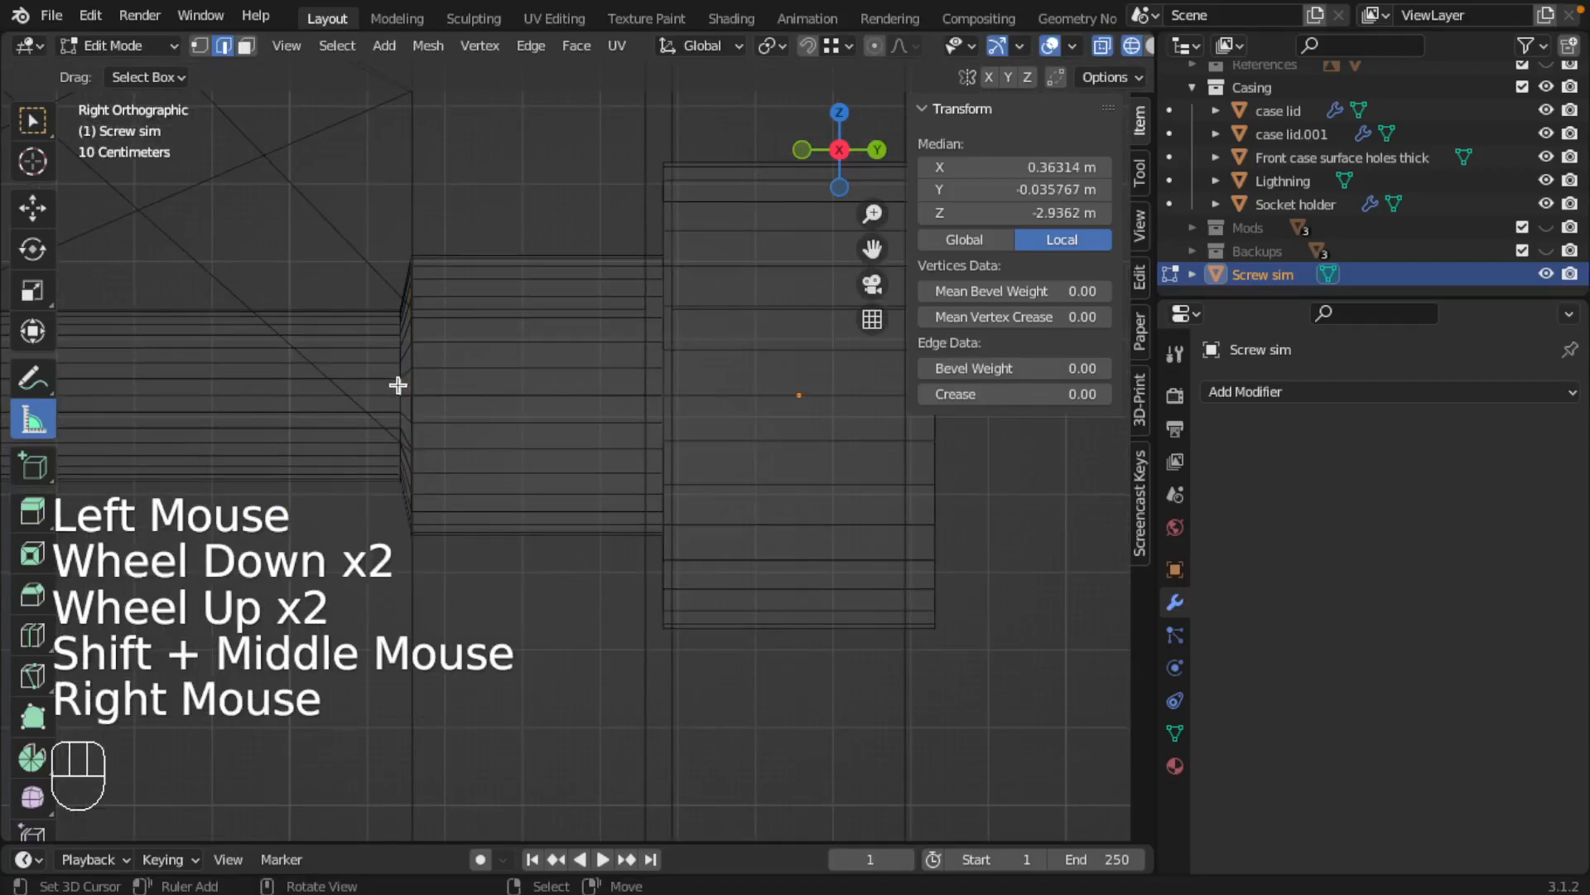
pyautogui.keyDown('alt'); pyautogui.keyDown('shift'); pyautogui.rightClick(398, 385); pyautogui.keyUp('shift'); pyautogui.keyUp('alt')
pyautogui.press('g')
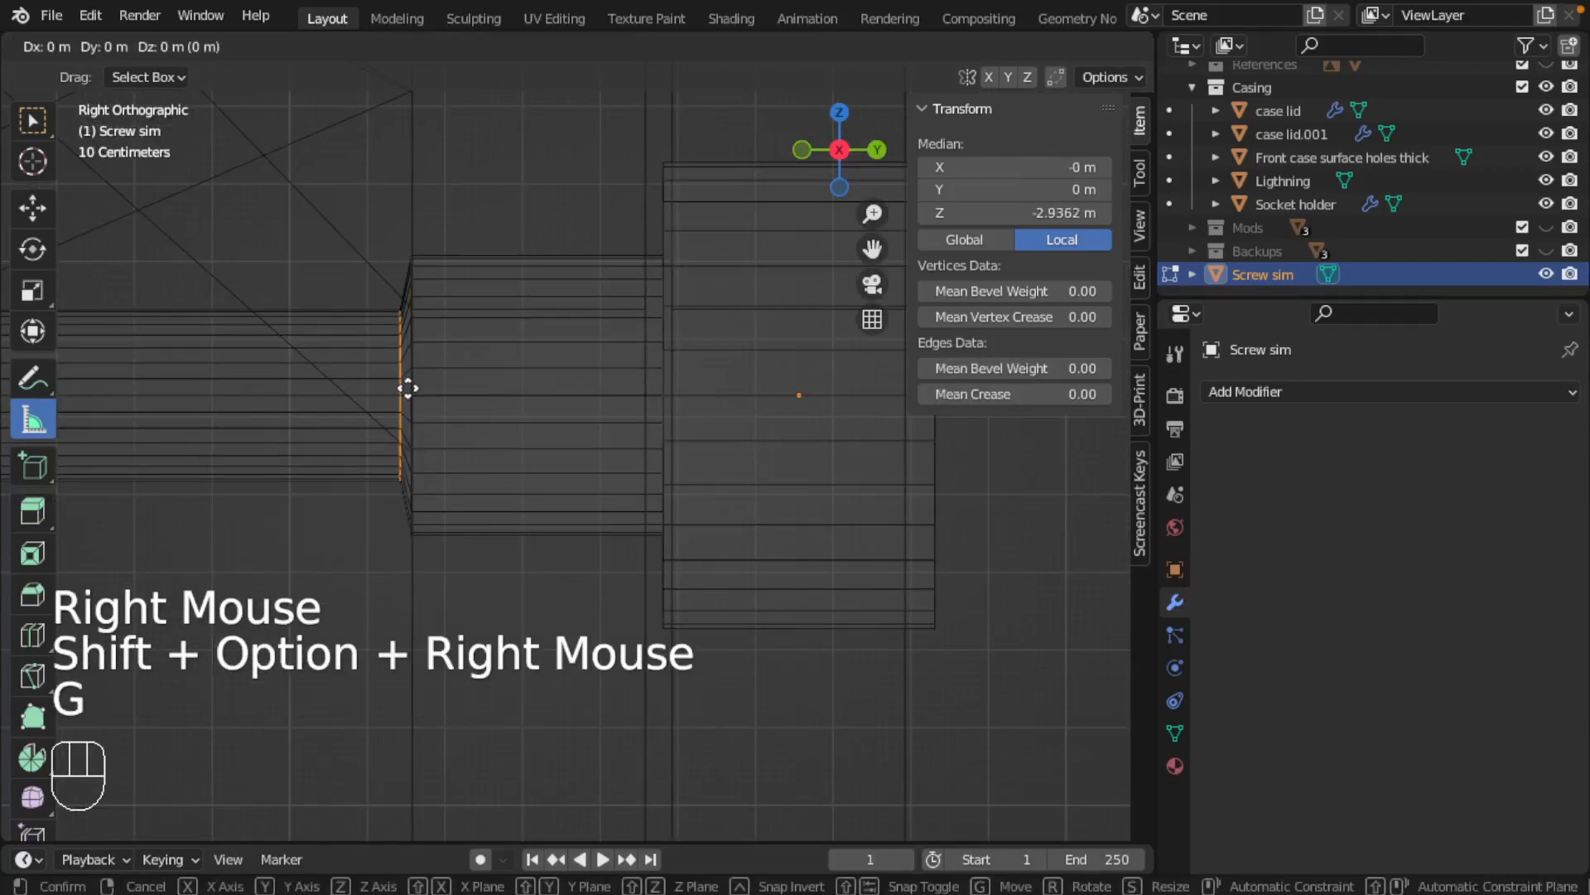
pyautogui.press('x')
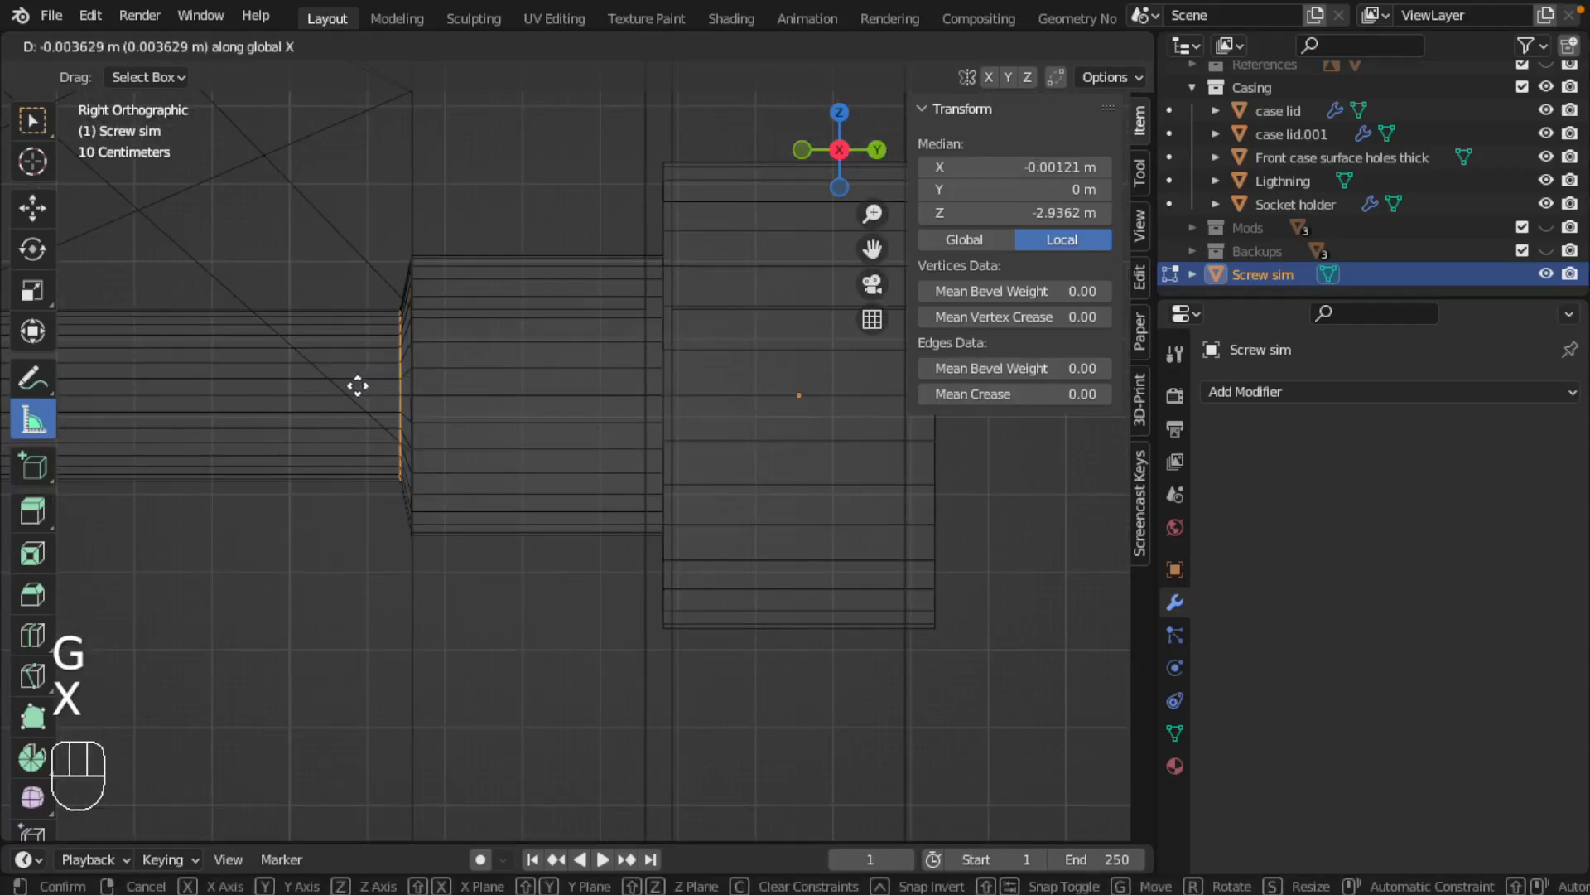
pyautogui.press('y')
pyautogui.click(348, 383)
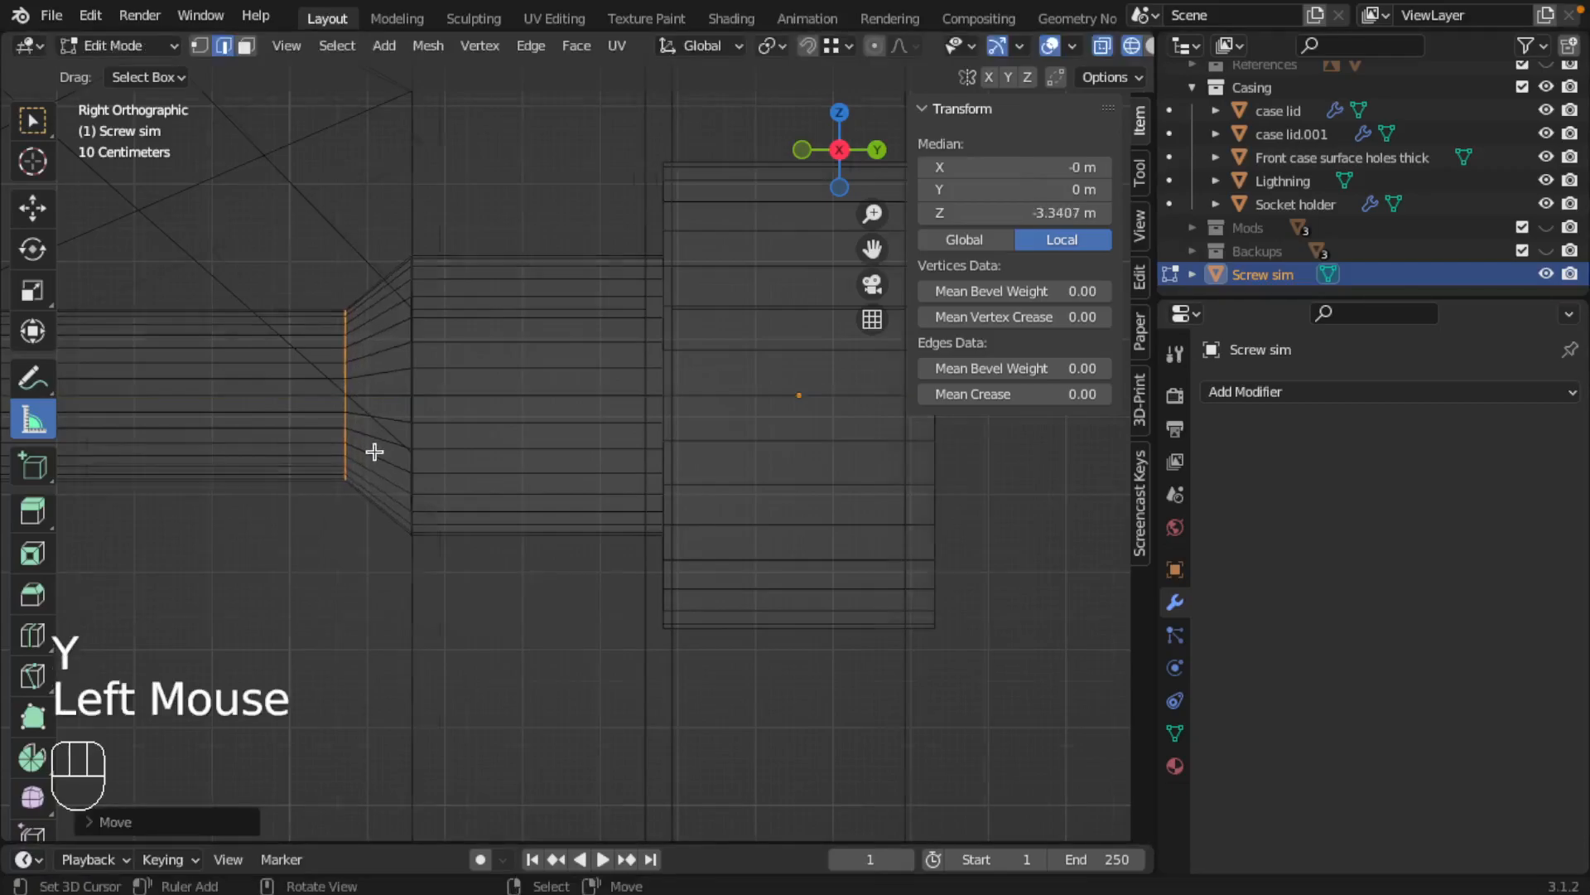
pyautogui.scroll(-2, 381, 455)
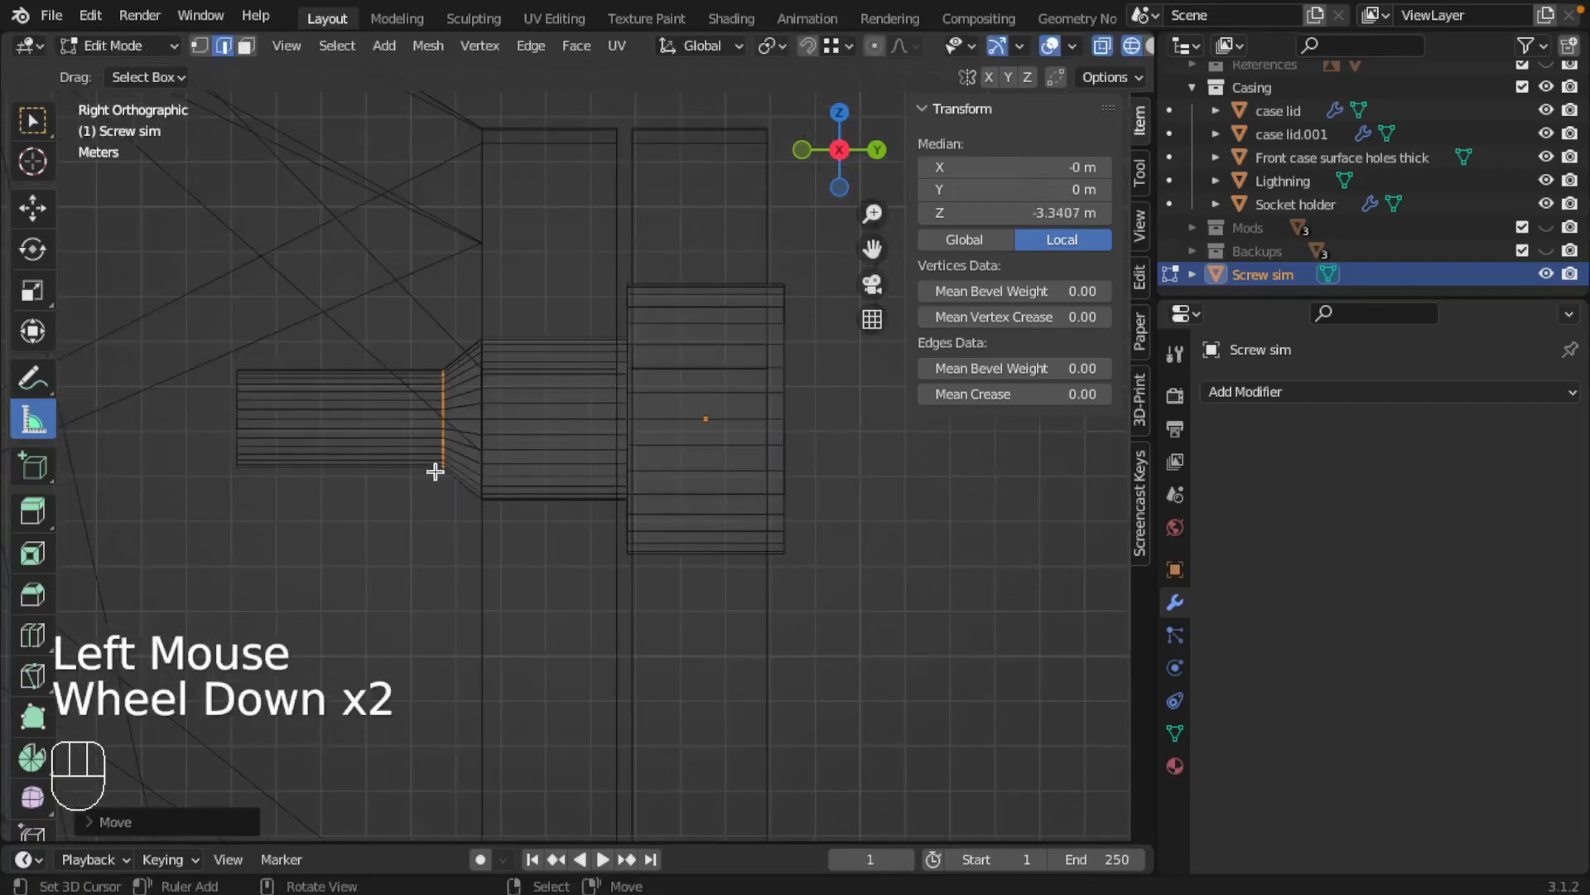
pyautogui.press('Tab')
pyautogui.scroll(-2, 487, 455)
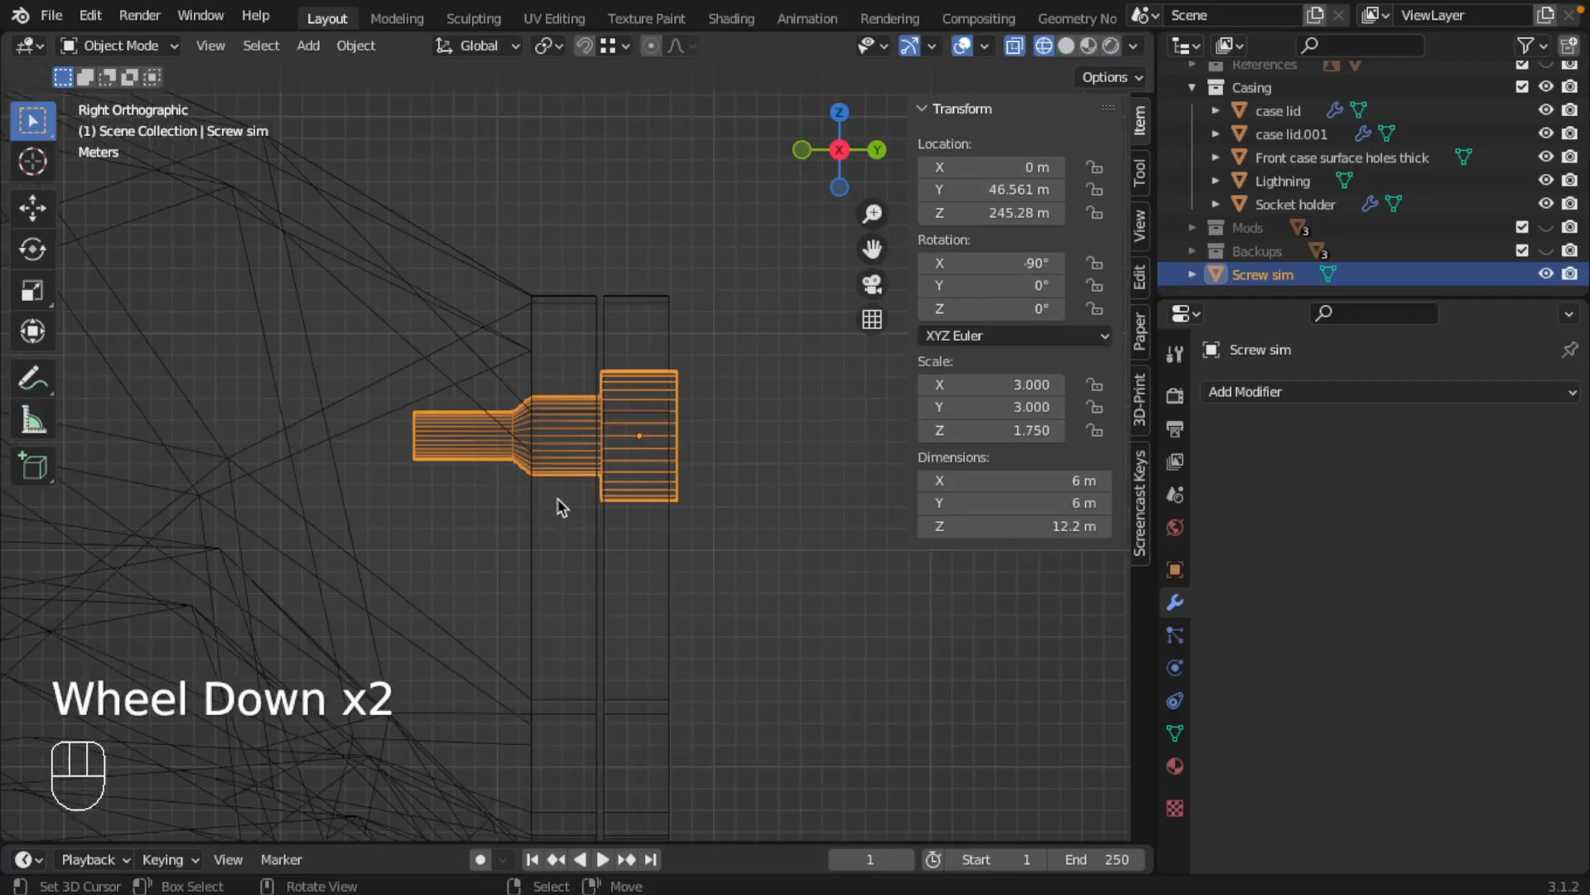
# Switch to solid shading and isolate Front case surface holes thick
pyautogui.moveTo(561, 507); pyautogui.dragTo(586, 516, button='middle')
pyautogui.press('z')
pyautogui.scroll(-2, 639, 558)
pyautogui.moveTo(647, 578)
pyautogui.mouseDown(button='middle')
pyautogui.moveTo(553, 581)
pyautogui.moveTo(472, 546)
pyautogui.moveTo(489, 579)
pyautogui.moveTo(600, 634)
pyautogui.moveTo(564, 511)
pyautogui.moveTo(606, 543)
pyautogui.mouseUp(button='middle')
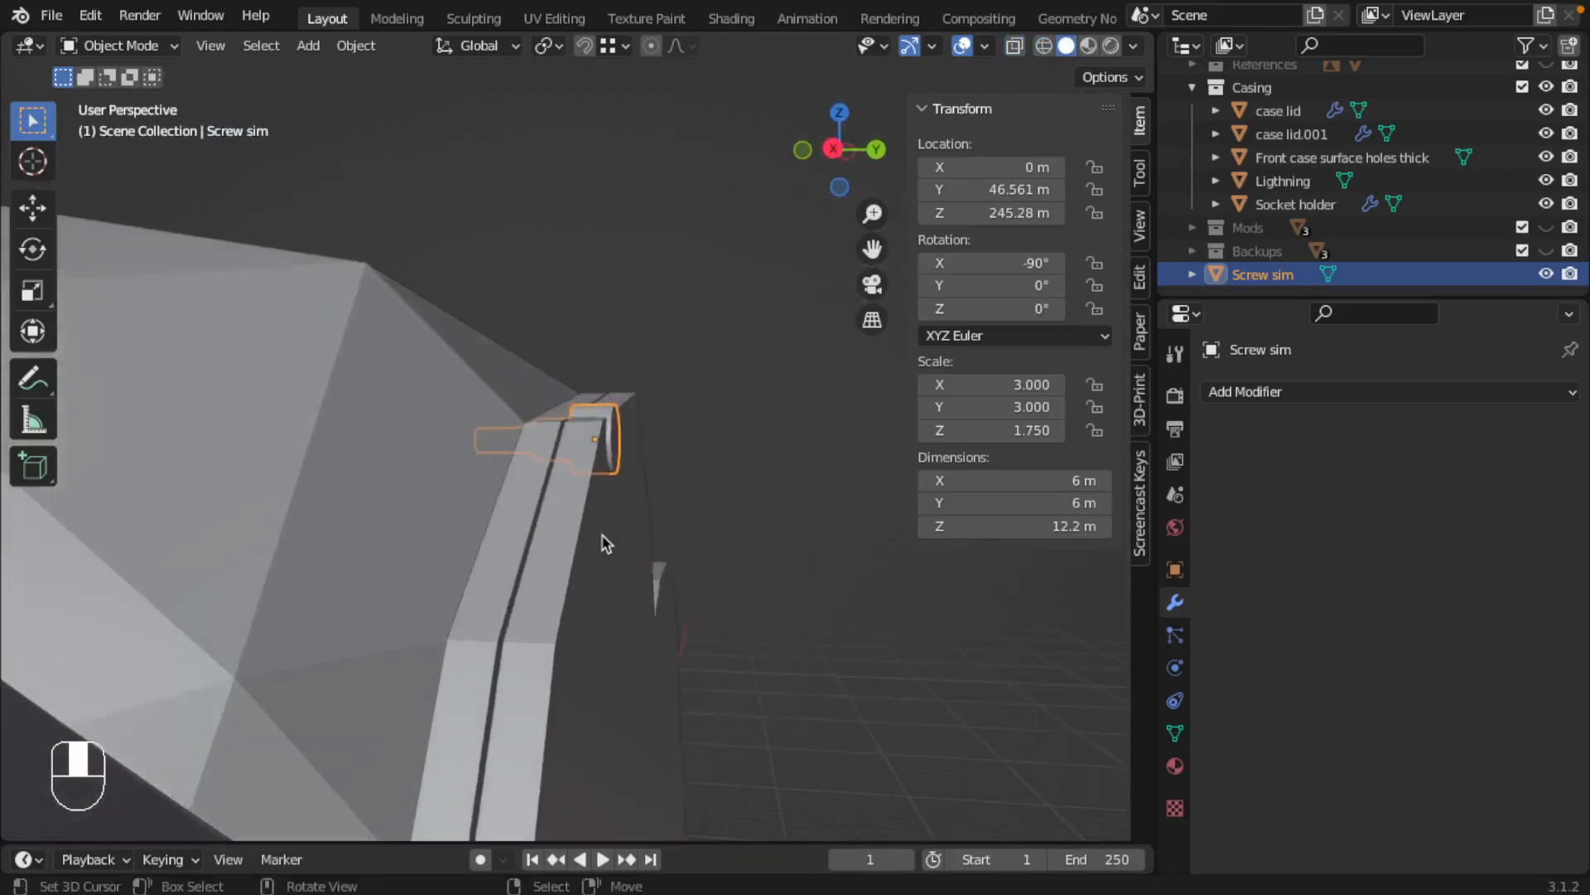
pyautogui.press('KP_3')
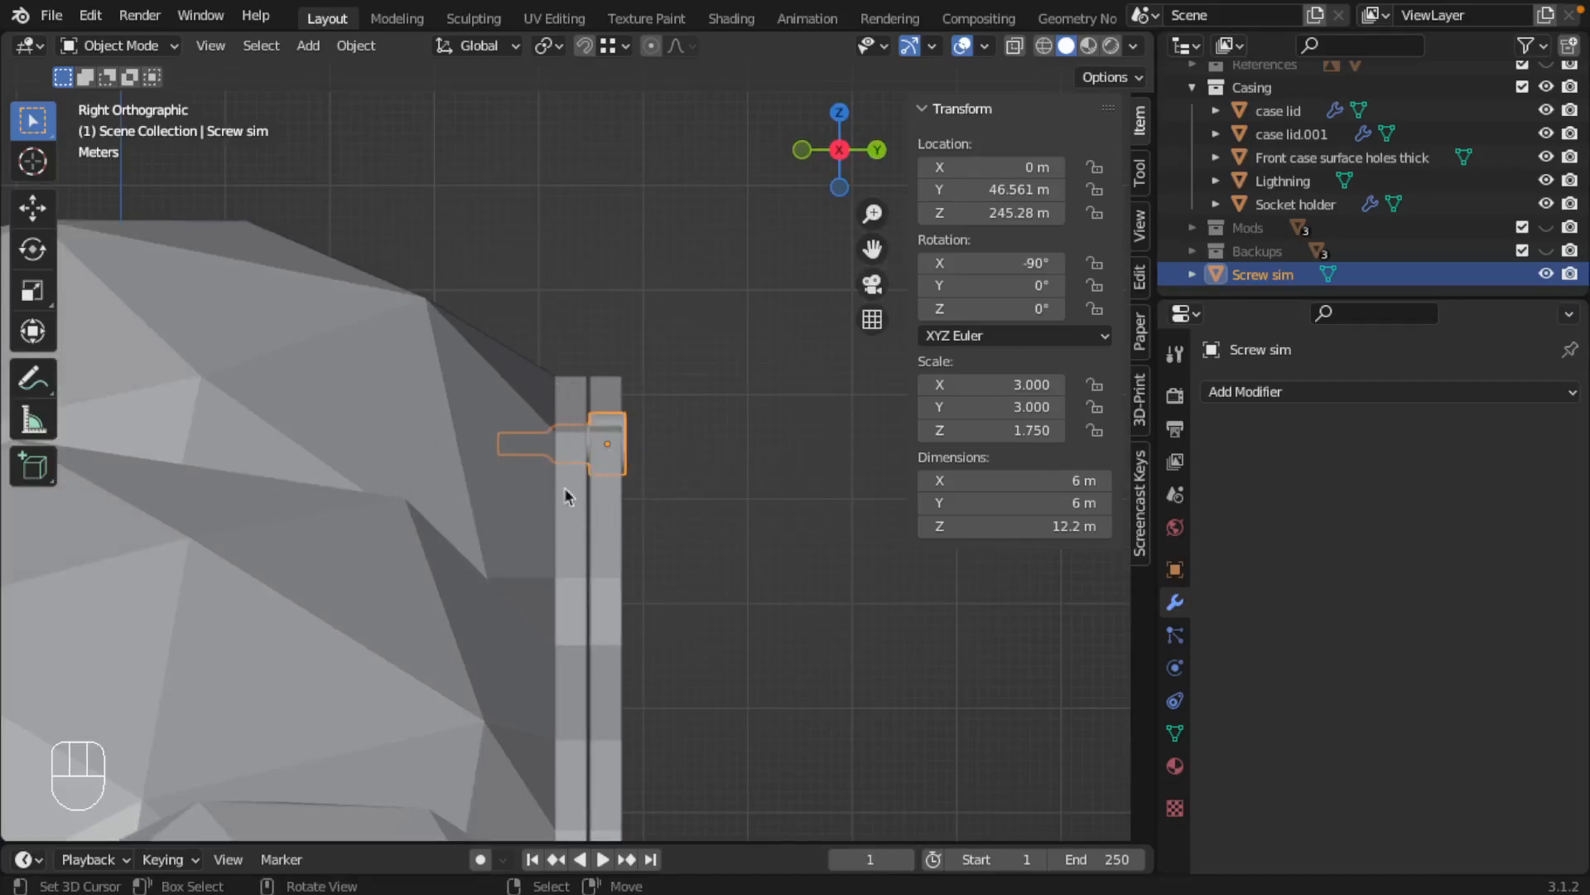
pyautogui.rightClick(491, 538)
pyautogui.moveTo(508, 558); pyautogui.dragTo(445, 570, button='middle')
pyautogui.press('/')
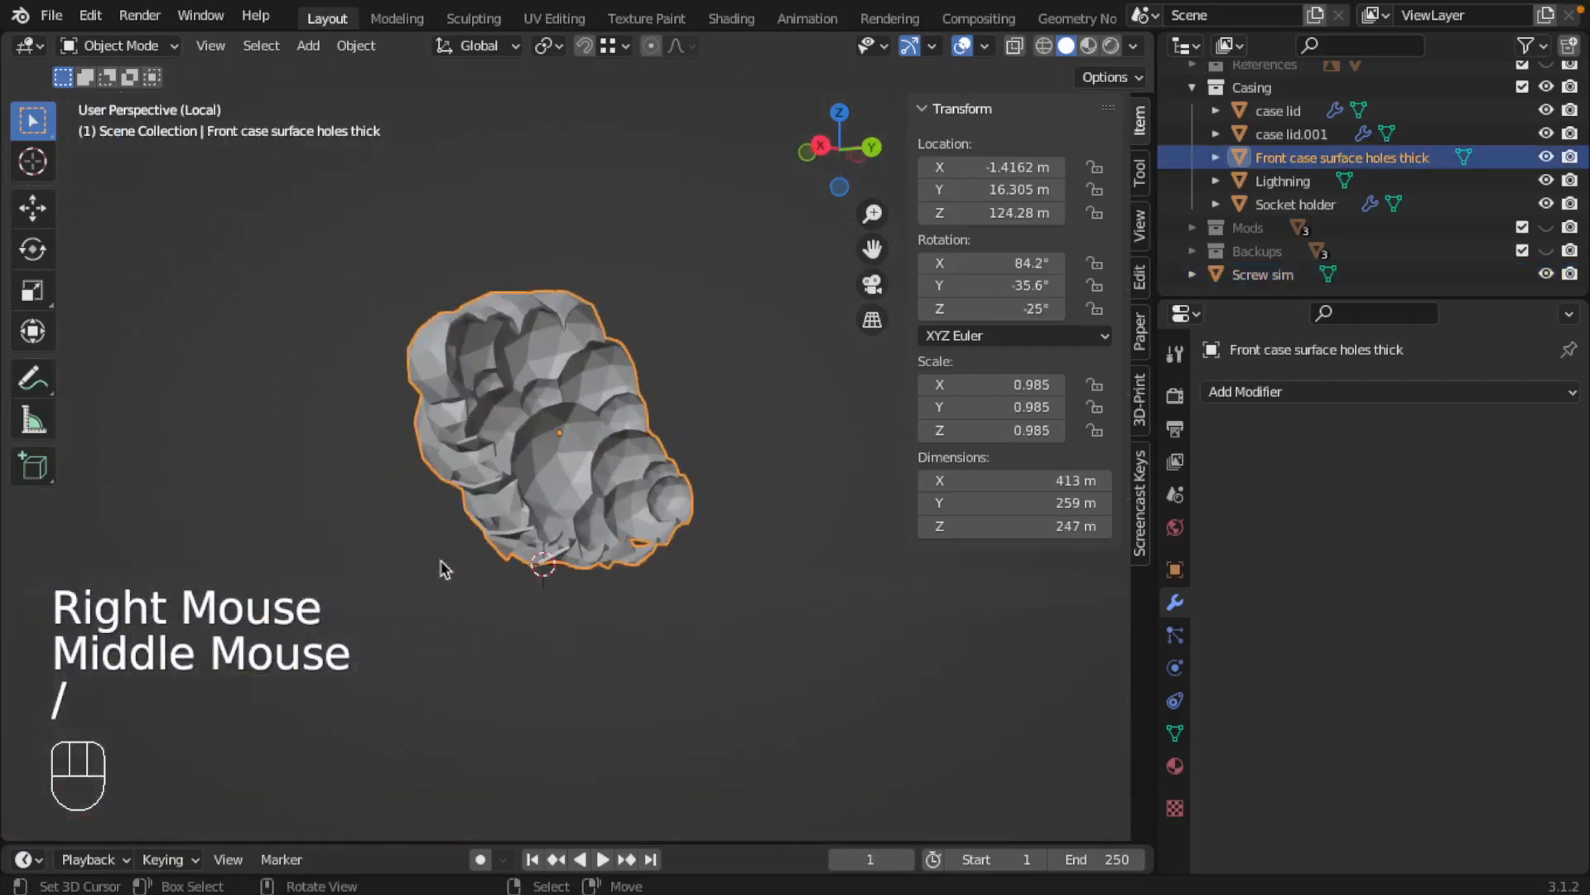
# Examine the upper rim and cloud-shaped shell of the isolated front casing from several angles
pyautogui.scroll(4, 539, 248)
pyautogui.keyDown('shift'); pyautogui.moveTo(554, 256); pyautogui.dragTo(485, 390, button='middle'); pyautogui.keyUp('shift')
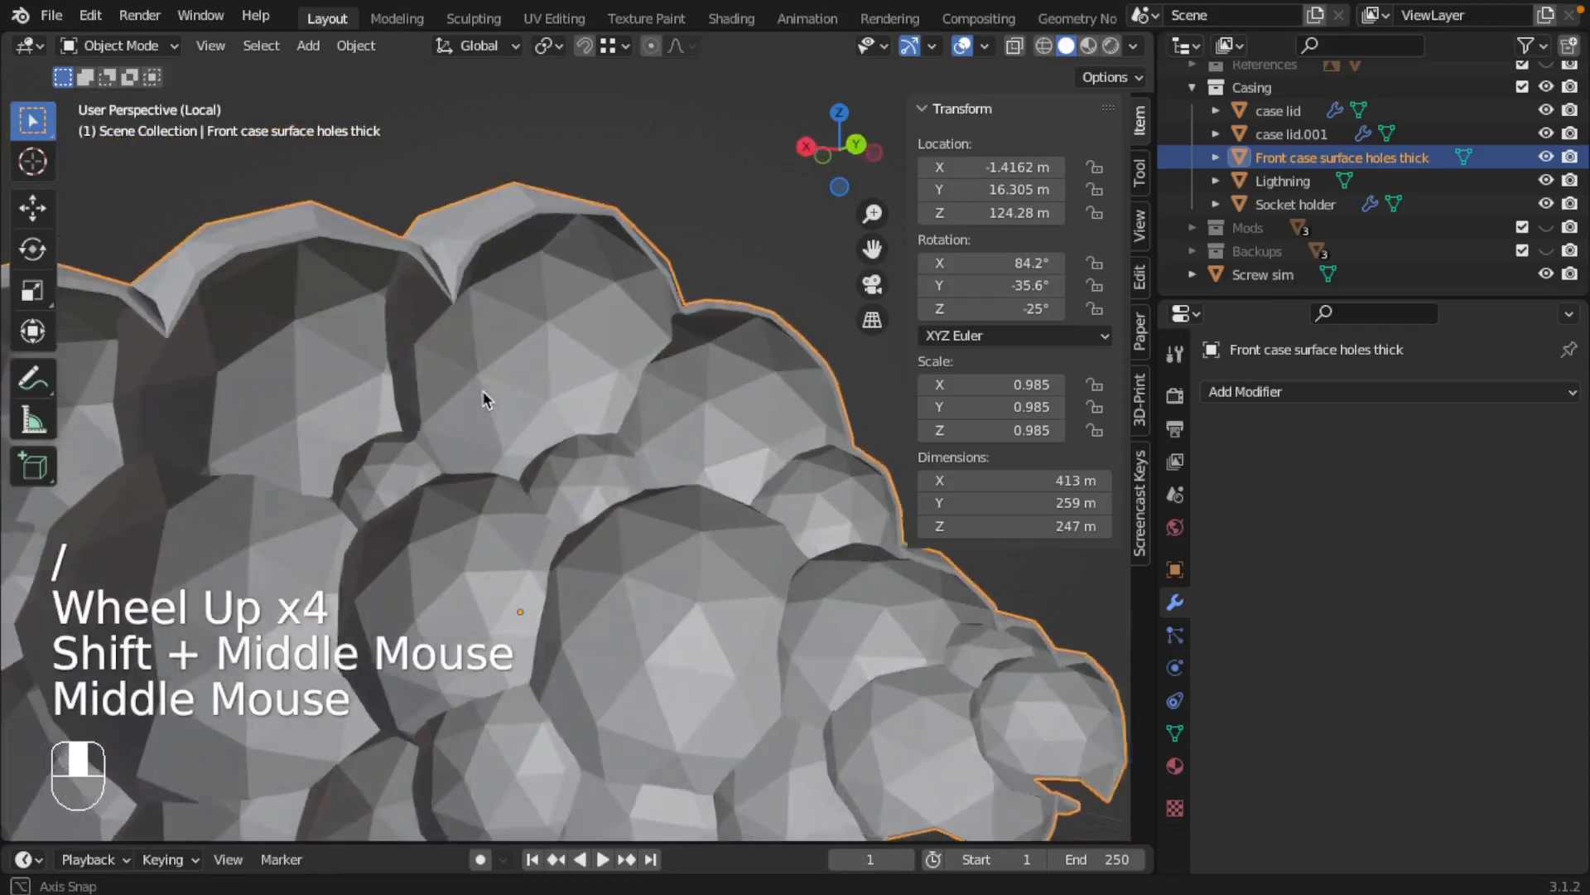
pyautogui.scroll(1, 498, 282)
pyautogui.scroll(1, 499, 282)
pyautogui.scroll(-2, 523, 325)
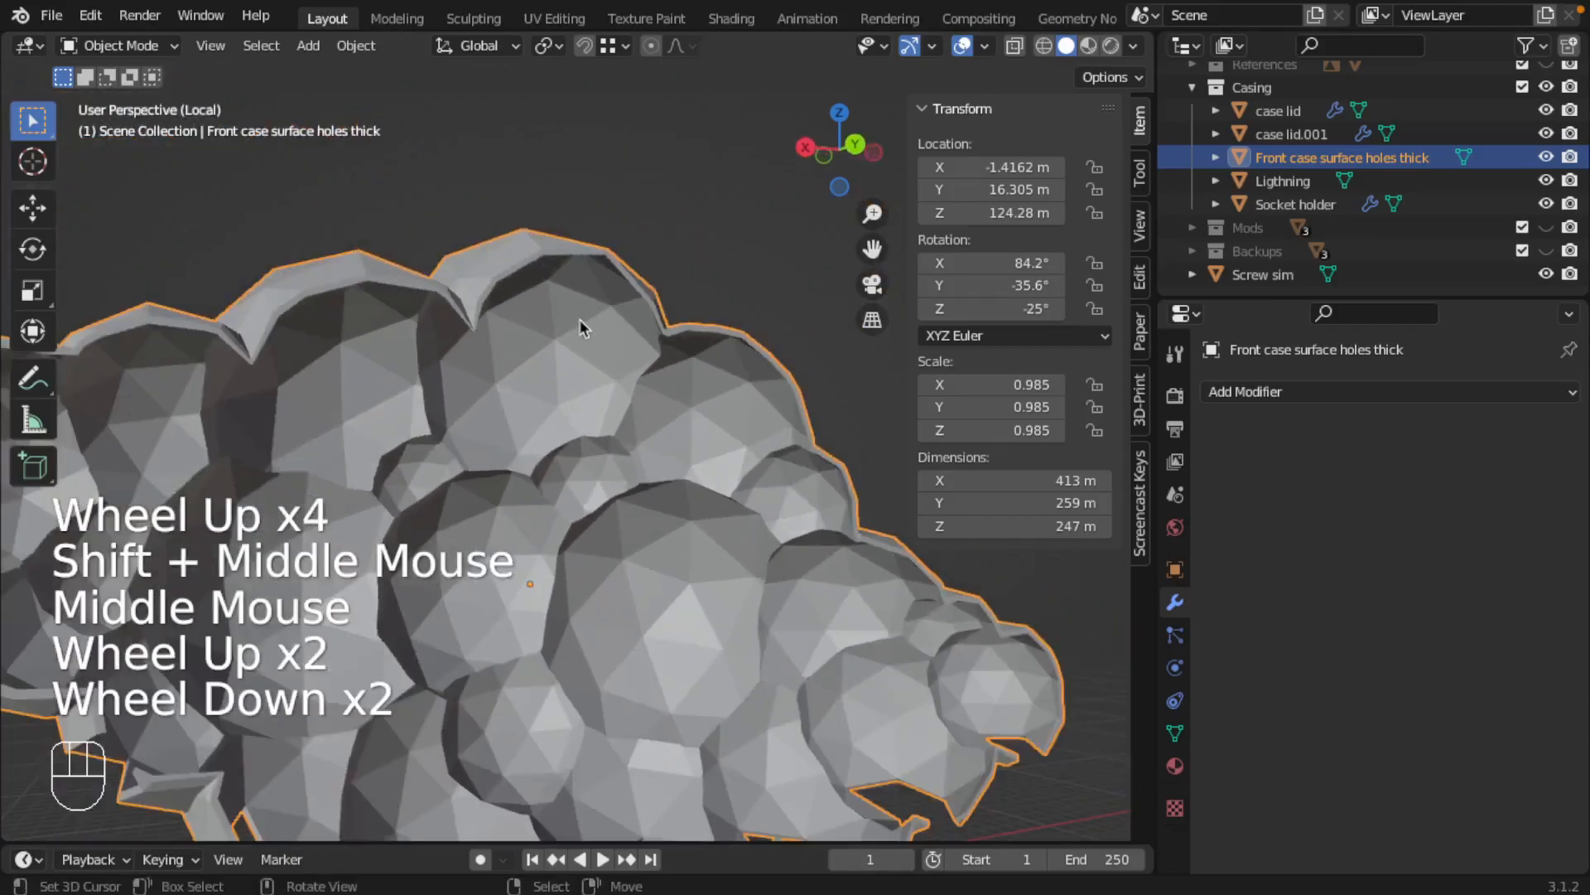
pyautogui.scroll(-2, 580, 325)
pyautogui.keyDown('shift'); pyautogui.moveTo(613, 434); pyautogui.dragTo(508, 379, button='middle'); pyautogui.keyUp('shift')
pyautogui.scroll(-1, 508, 379)
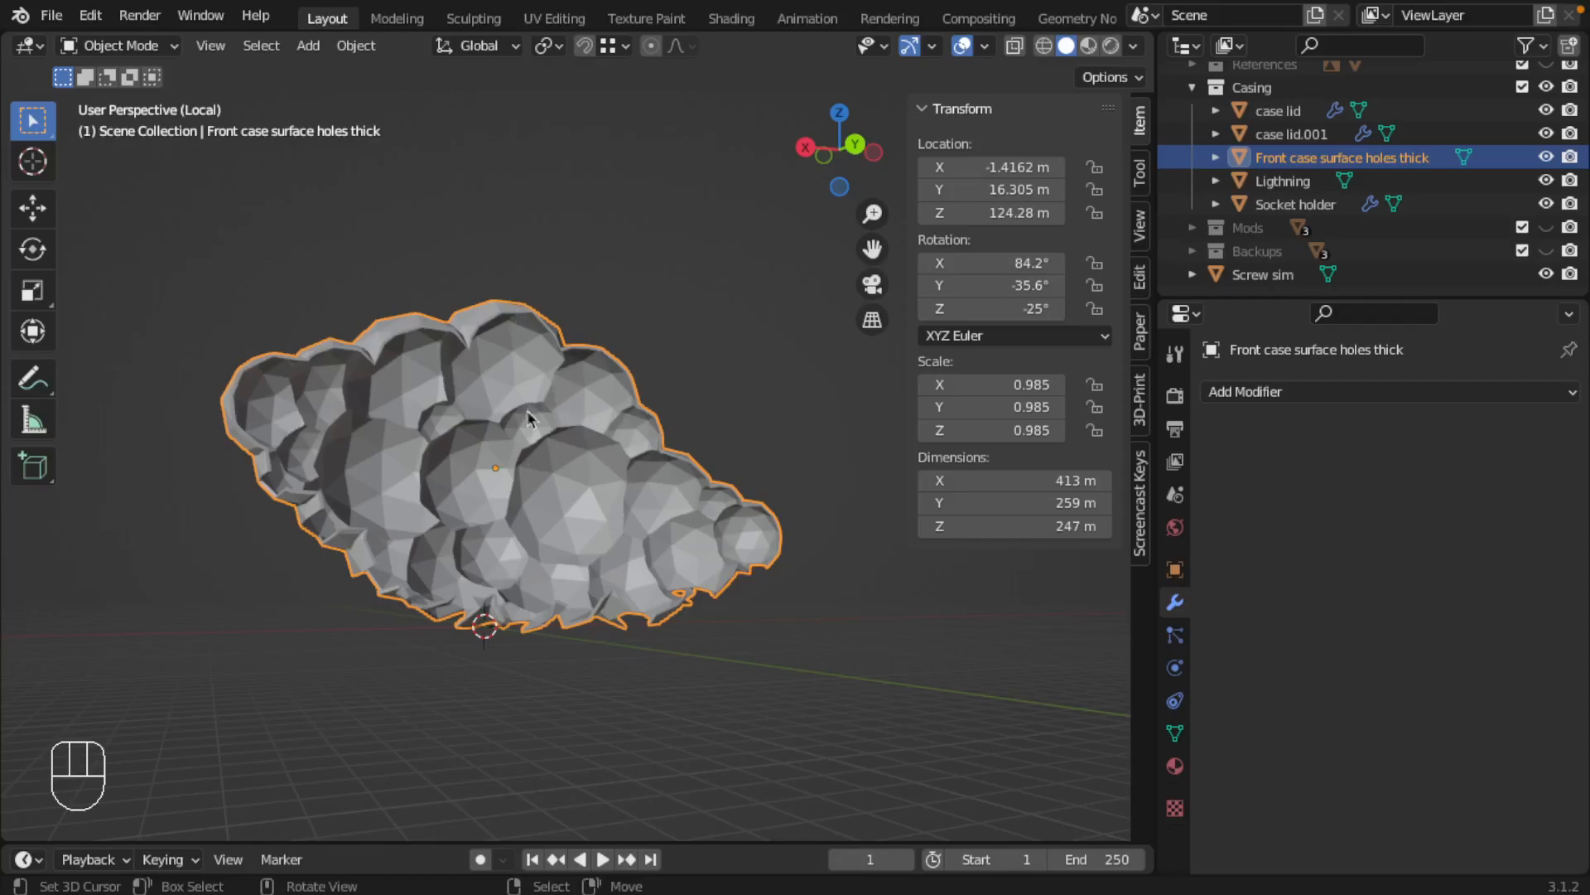
pyautogui.moveTo(508, 629); pyautogui.dragTo(515, 685, button='middle')
pyautogui.scroll(-2, 508, 632)
pyautogui.scroll(4, 515, 639)
pyautogui.scroll(-1, 524, 613)
pyautogui.scroll(-1, 524, 613)
pyautogui.moveTo(472, 472); pyautogui.dragTo(591, 419, button='middle')
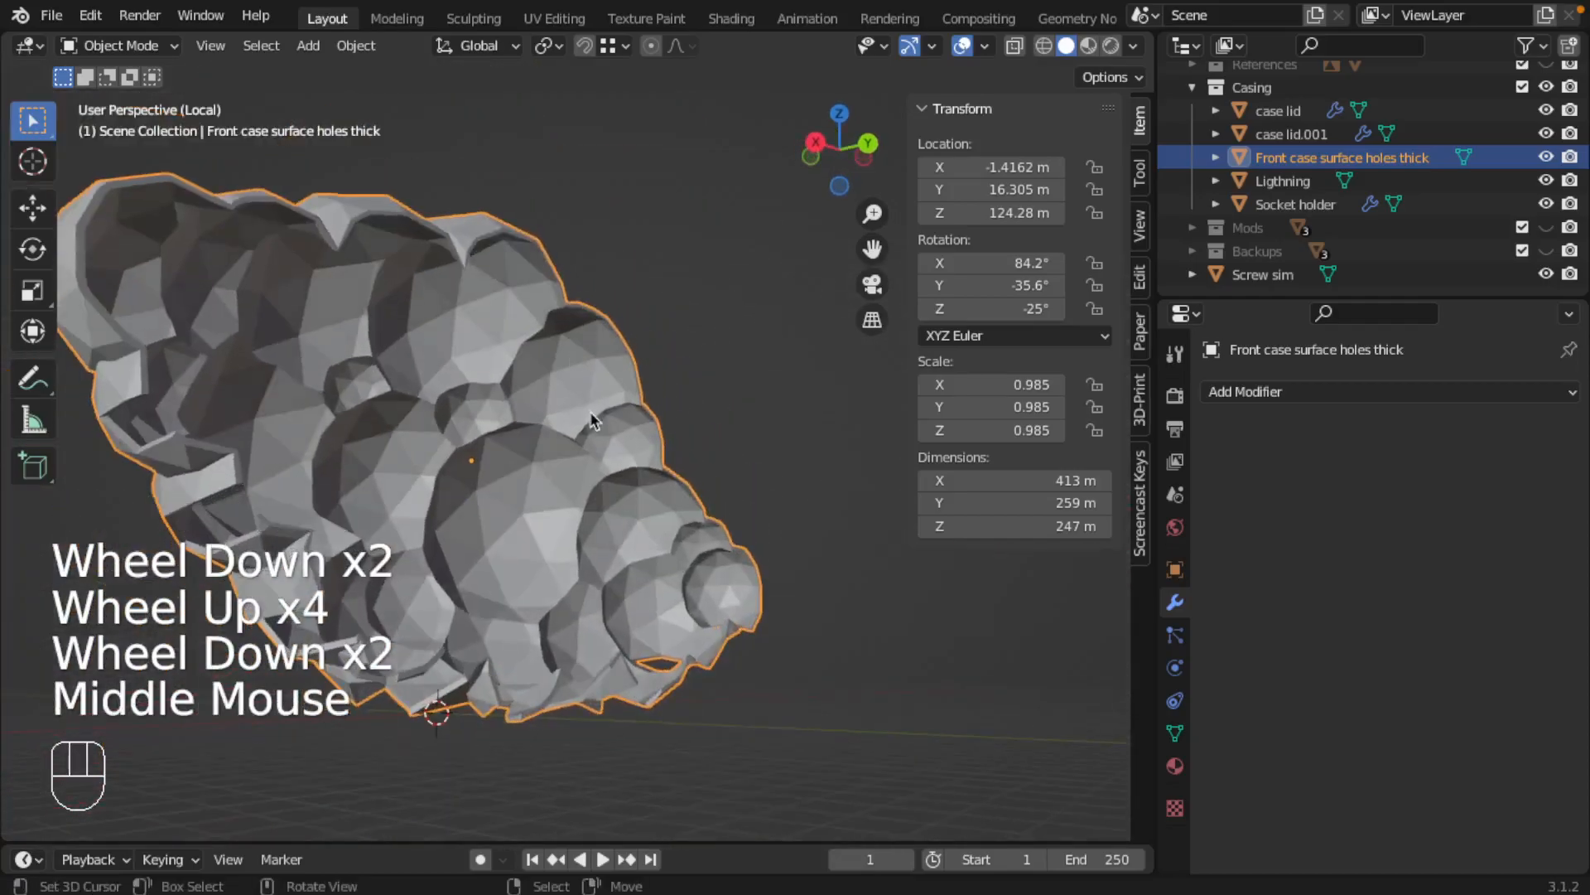
# Select a single vertex on the front casing's upper rim and snap the 3D cursor to it
pyautogui.keyDown('shift'); pyautogui.moveTo(507, 266); pyautogui.dragTo(533, 384, button='middle'); pyautogui.keyUp('shift')
pyautogui.press('Tab')
pyautogui.scroll(2, 491, 356)
pyautogui.rightClick(472, 337)
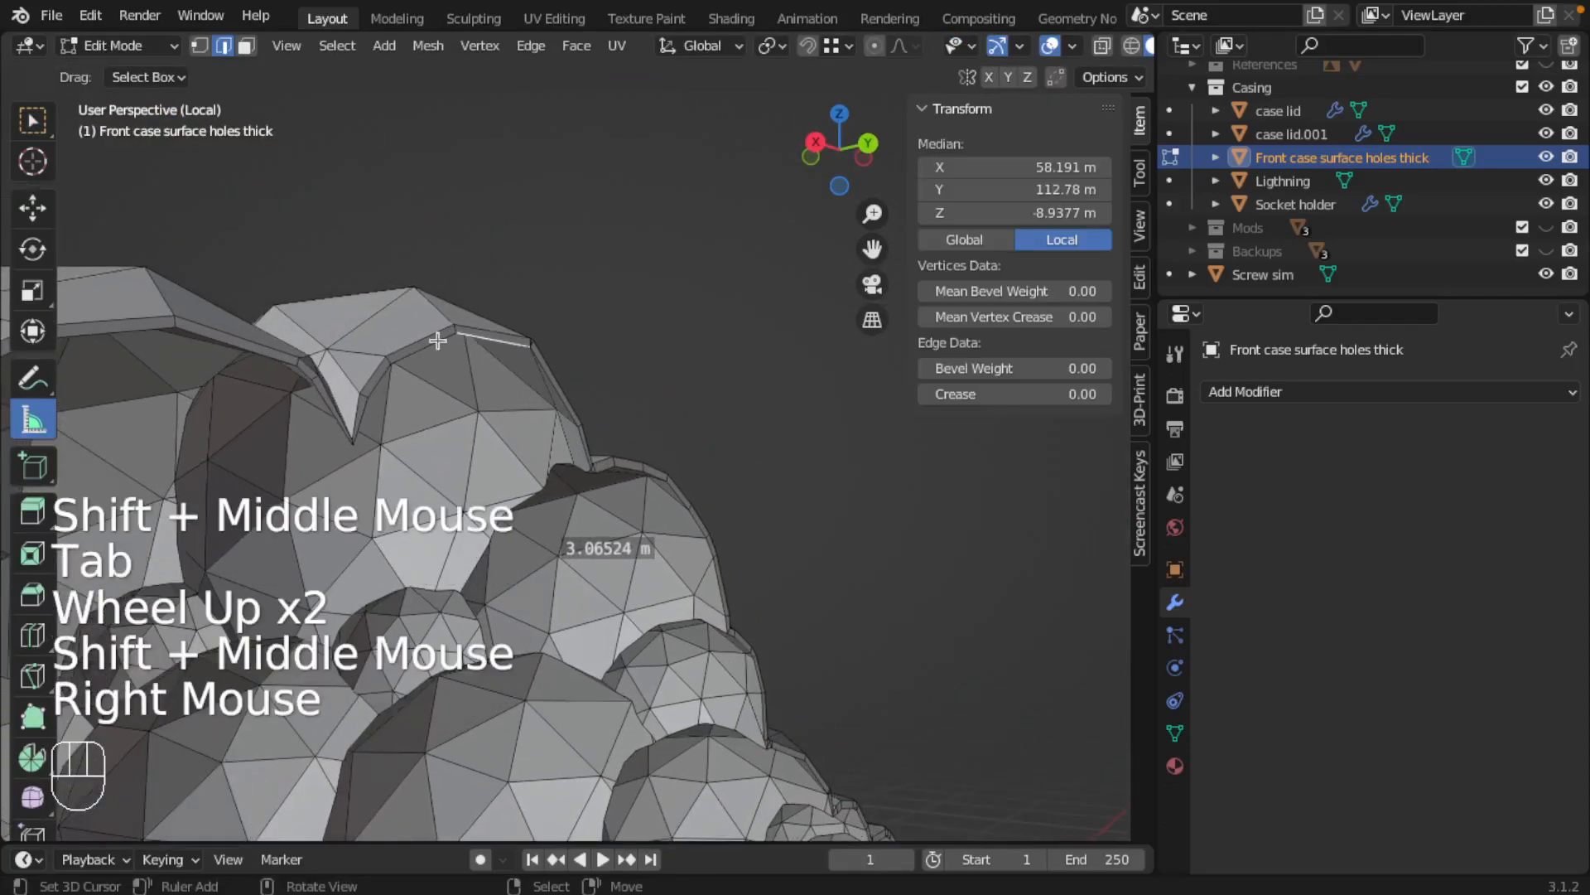
pyautogui.click(199, 45)
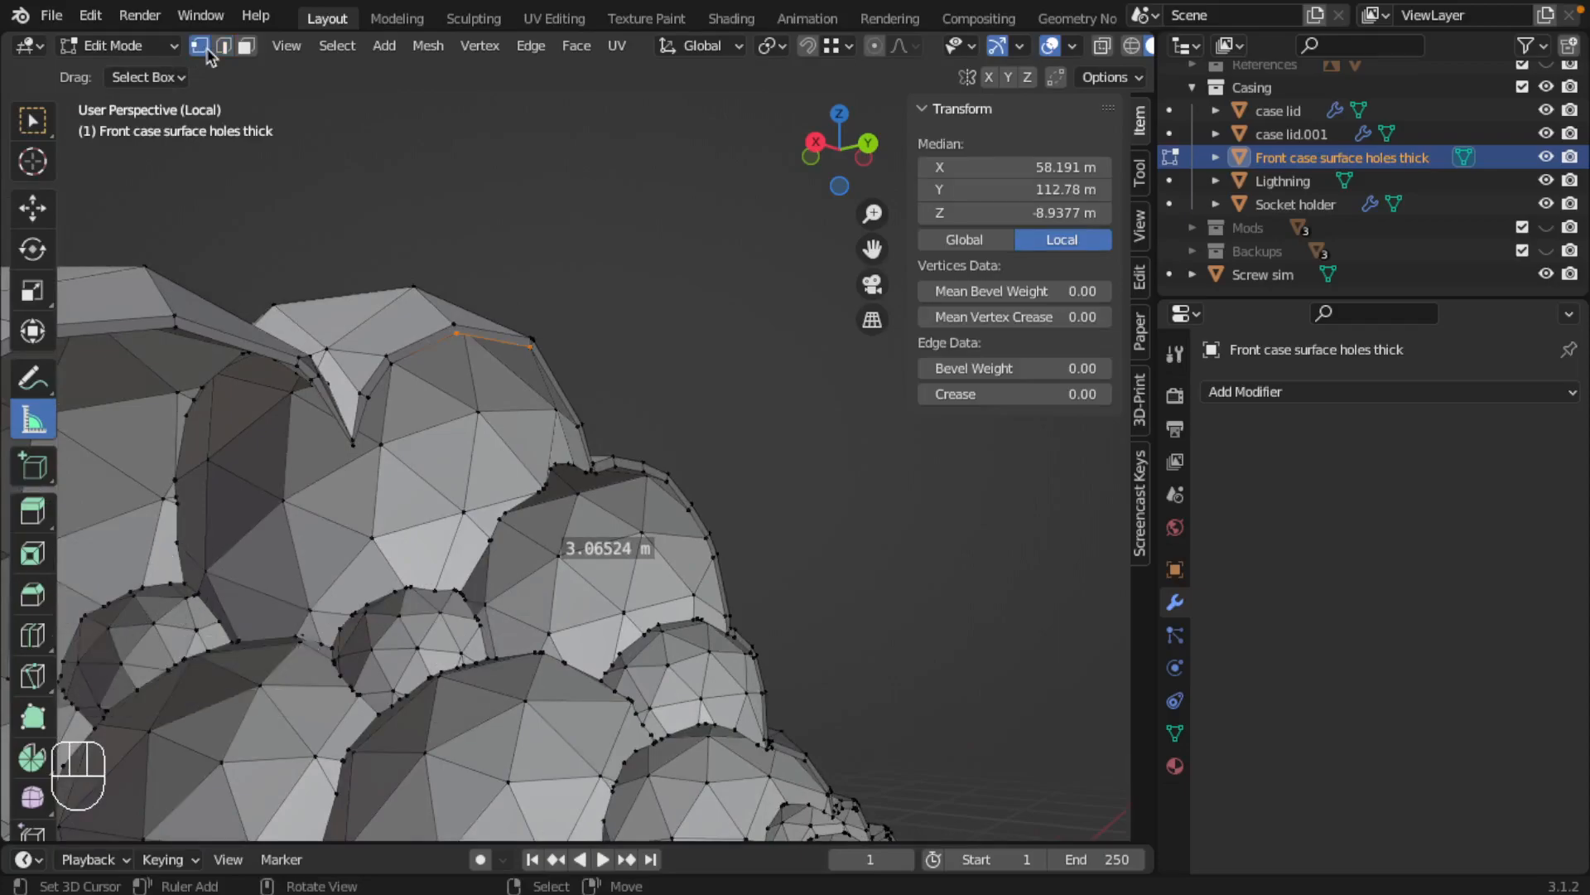
pyautogui.rightClick(448, 333)
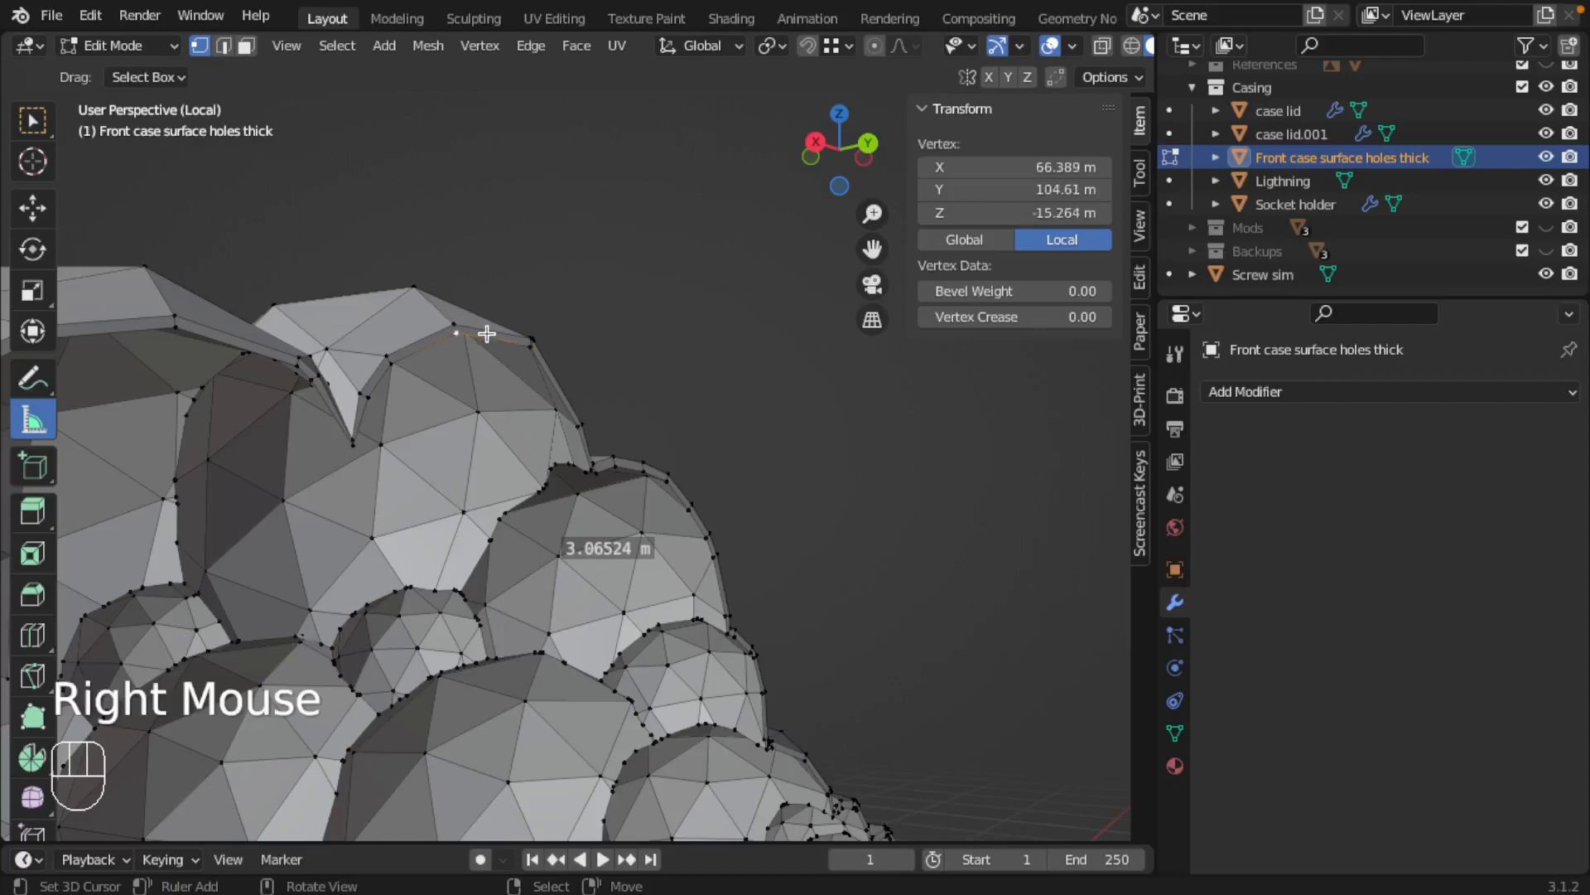
pyautogui.hotkey('shift', 's')
pyautogui.click(479, 342)
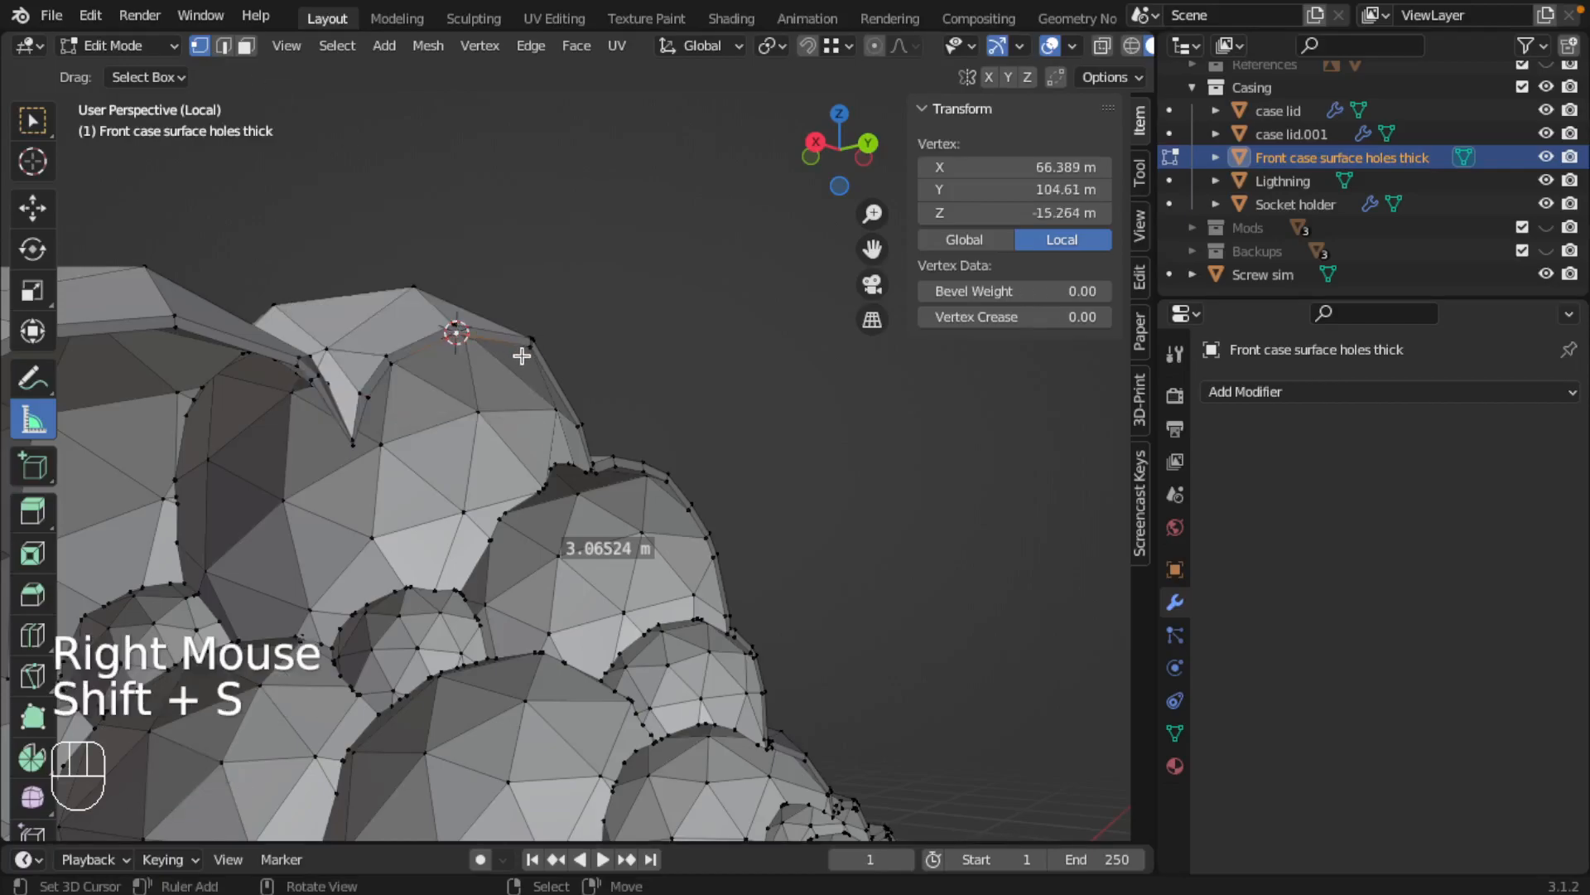
# Add a 2 m cube mesh object at the 3D cursor on the casing's rim
pyautogui.press('Tab')
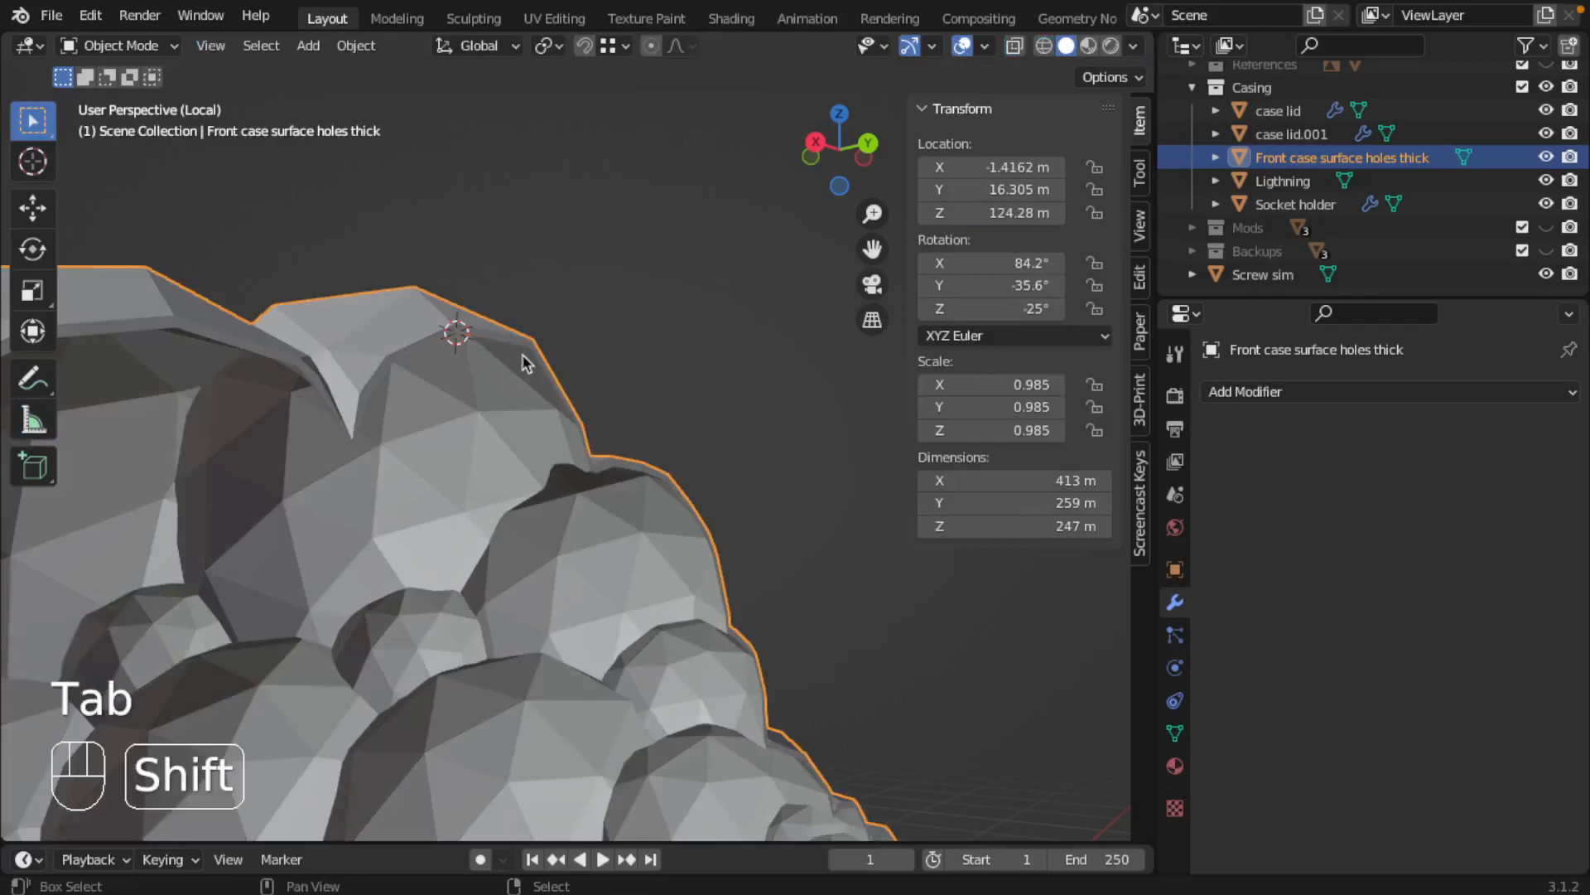
pyautogui.hotkey('shift', 'a')
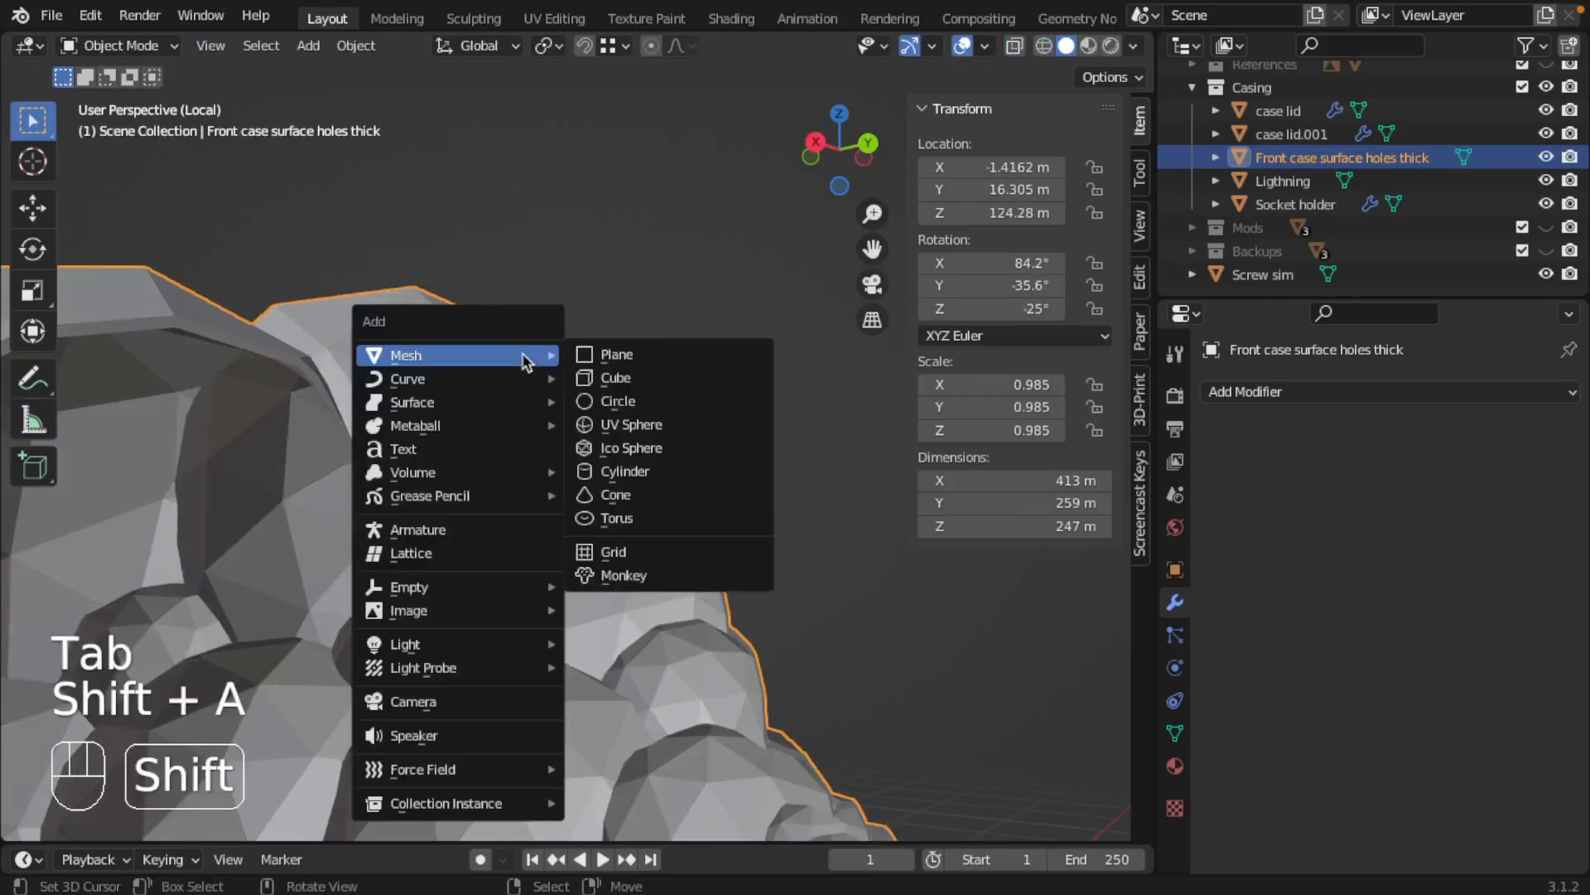
pyautogui.click(608, 384)
pyautogui.scroll(1, 373, 305)
pyautogui.keyDown('shift'); pyautogui.moveTo(373, 306); pyautogui.dragTo(464, 425, button='middle'); pyautogui.keyUp('shift')
pyautogui.scroll(2, 535, 499)
pyautogui.scroll(2, 383, 486)
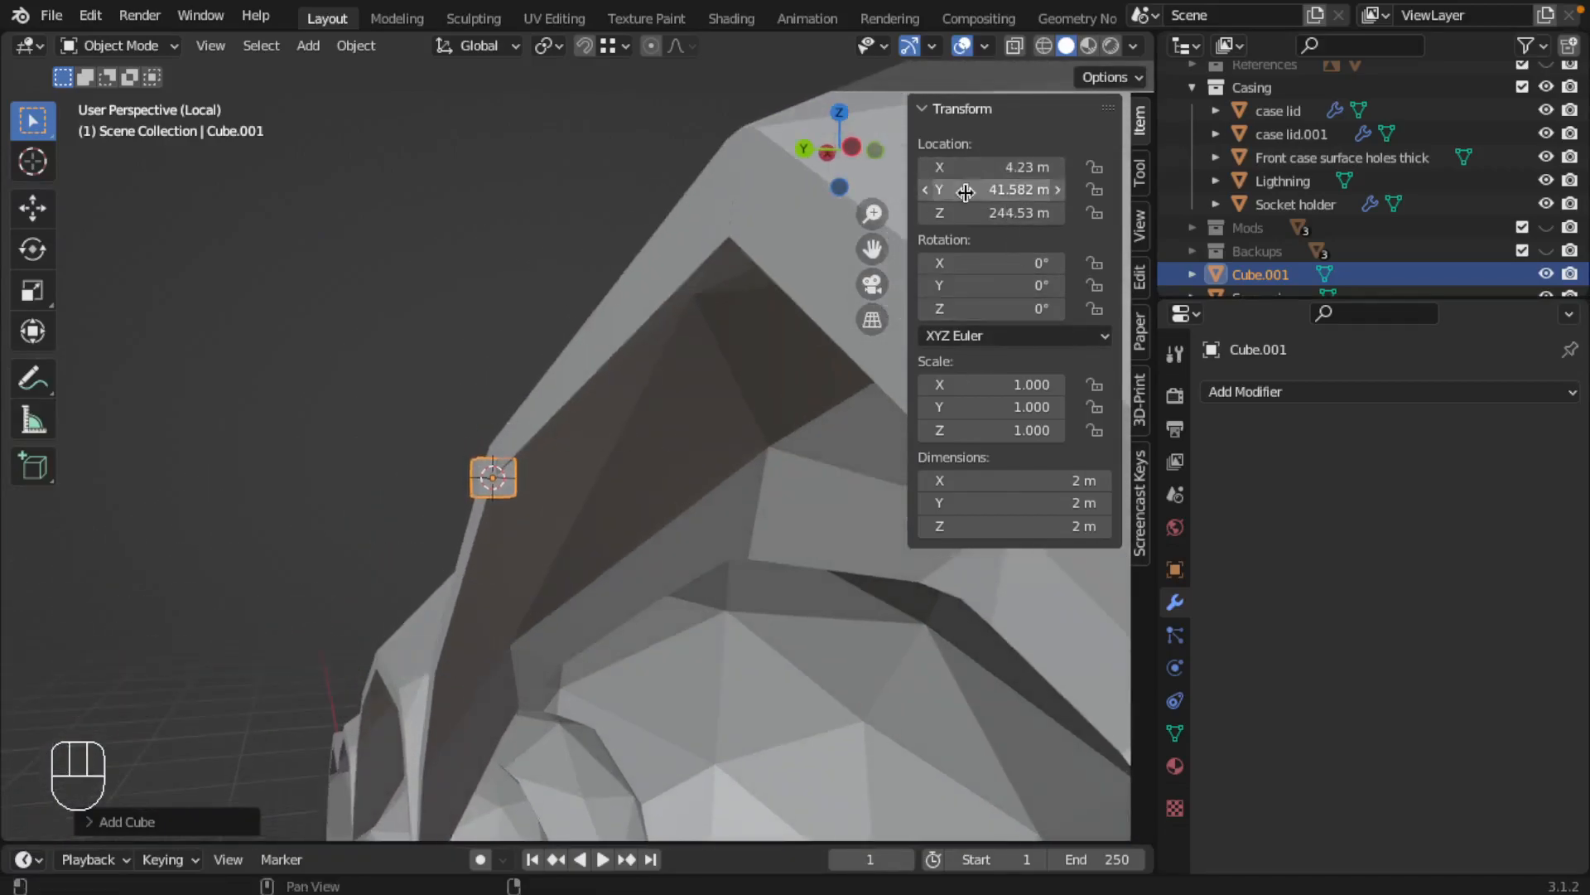
# Try adding 1 m to the new cube's X location
pyautogui.click(1011, 167)
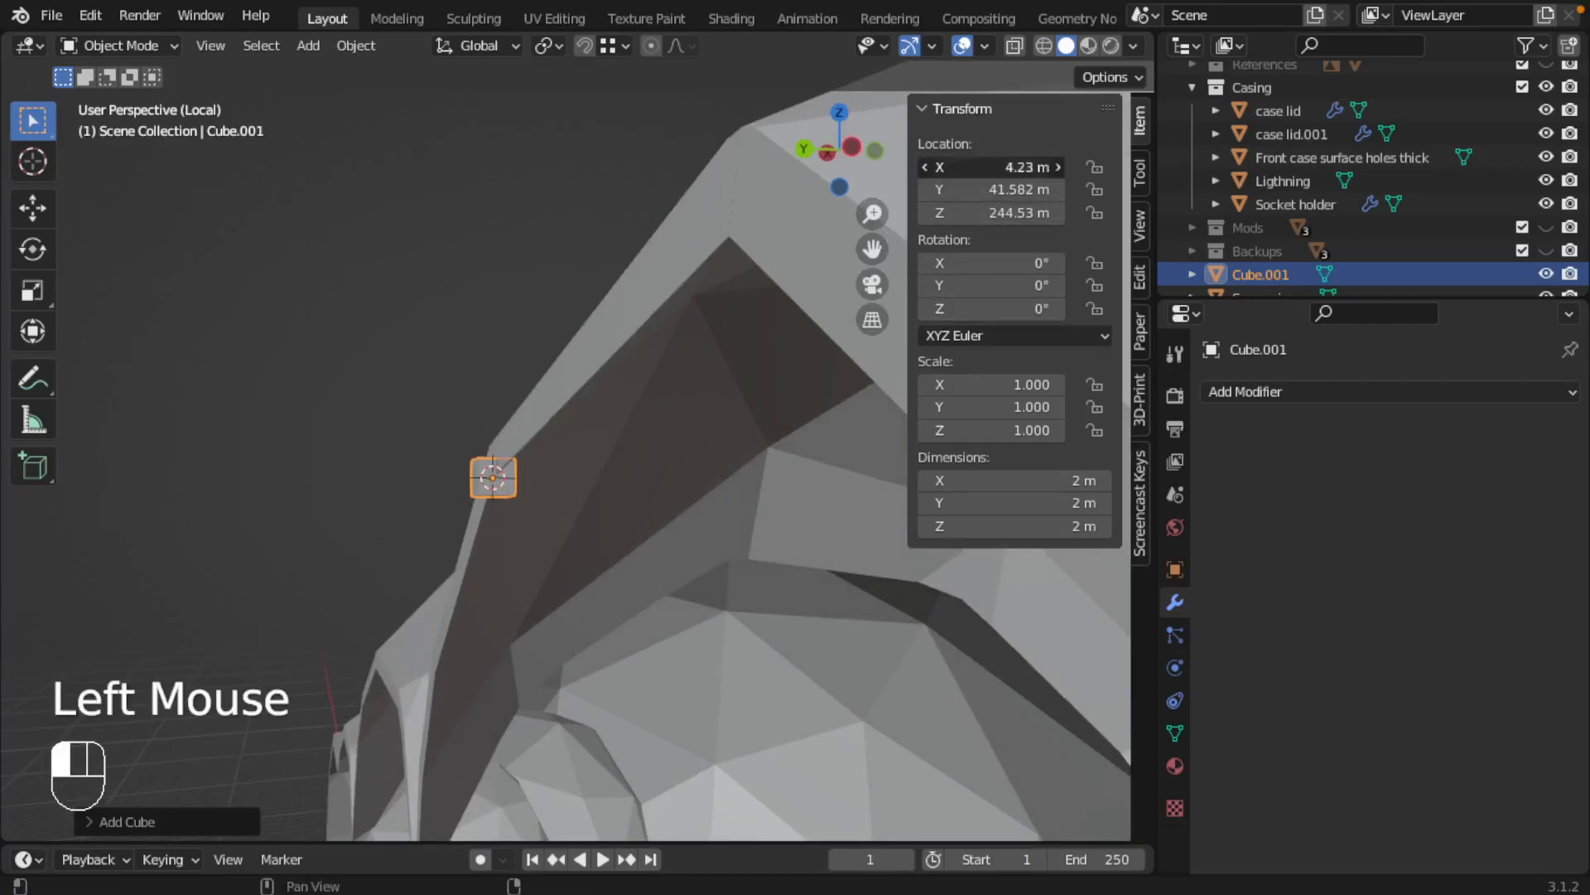
pyautogui.write('+1')
pyautogui.press('Return')
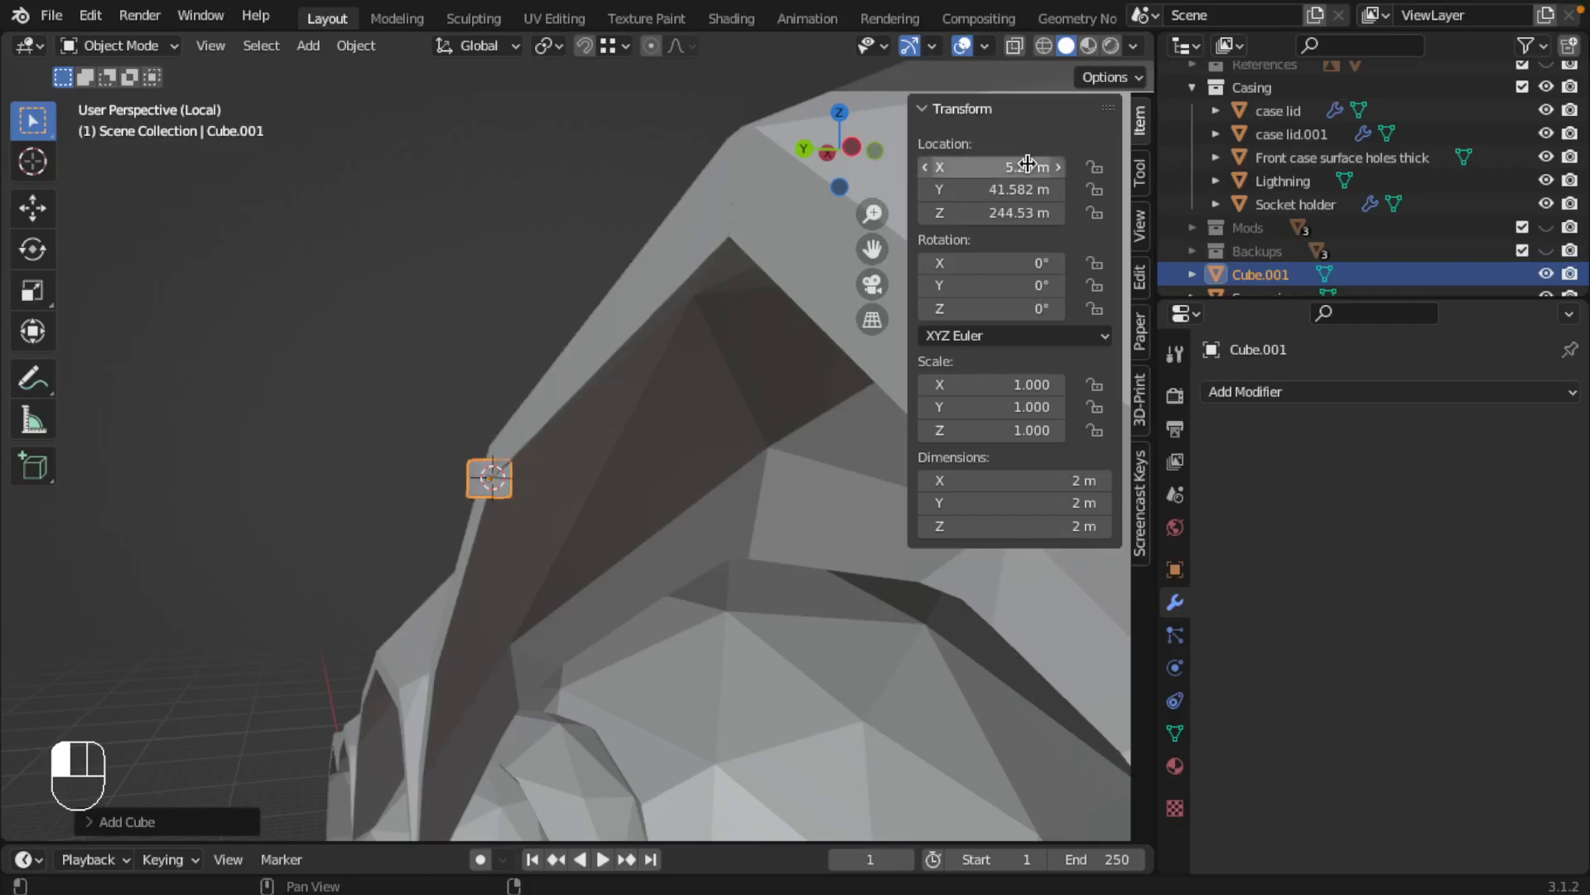
pyautogui.press('super+z')
# Adjust the cube's Y location by adding 1 m and then subtracting 2 m, giving 40.582 m
pyautogui.click(1023, 189)
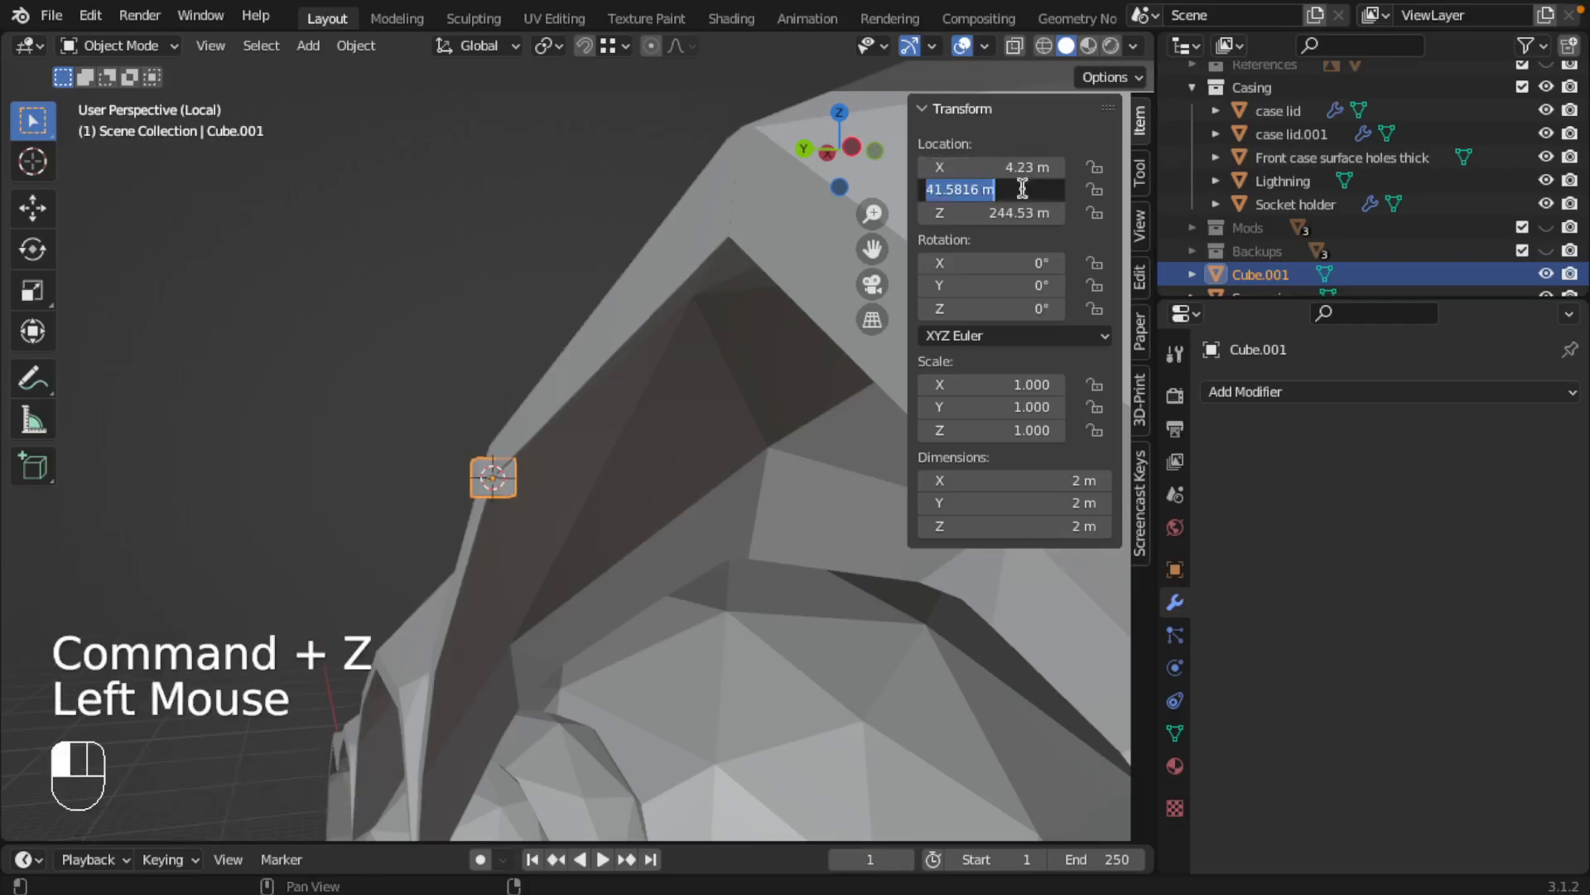
pyautogui.write('+')
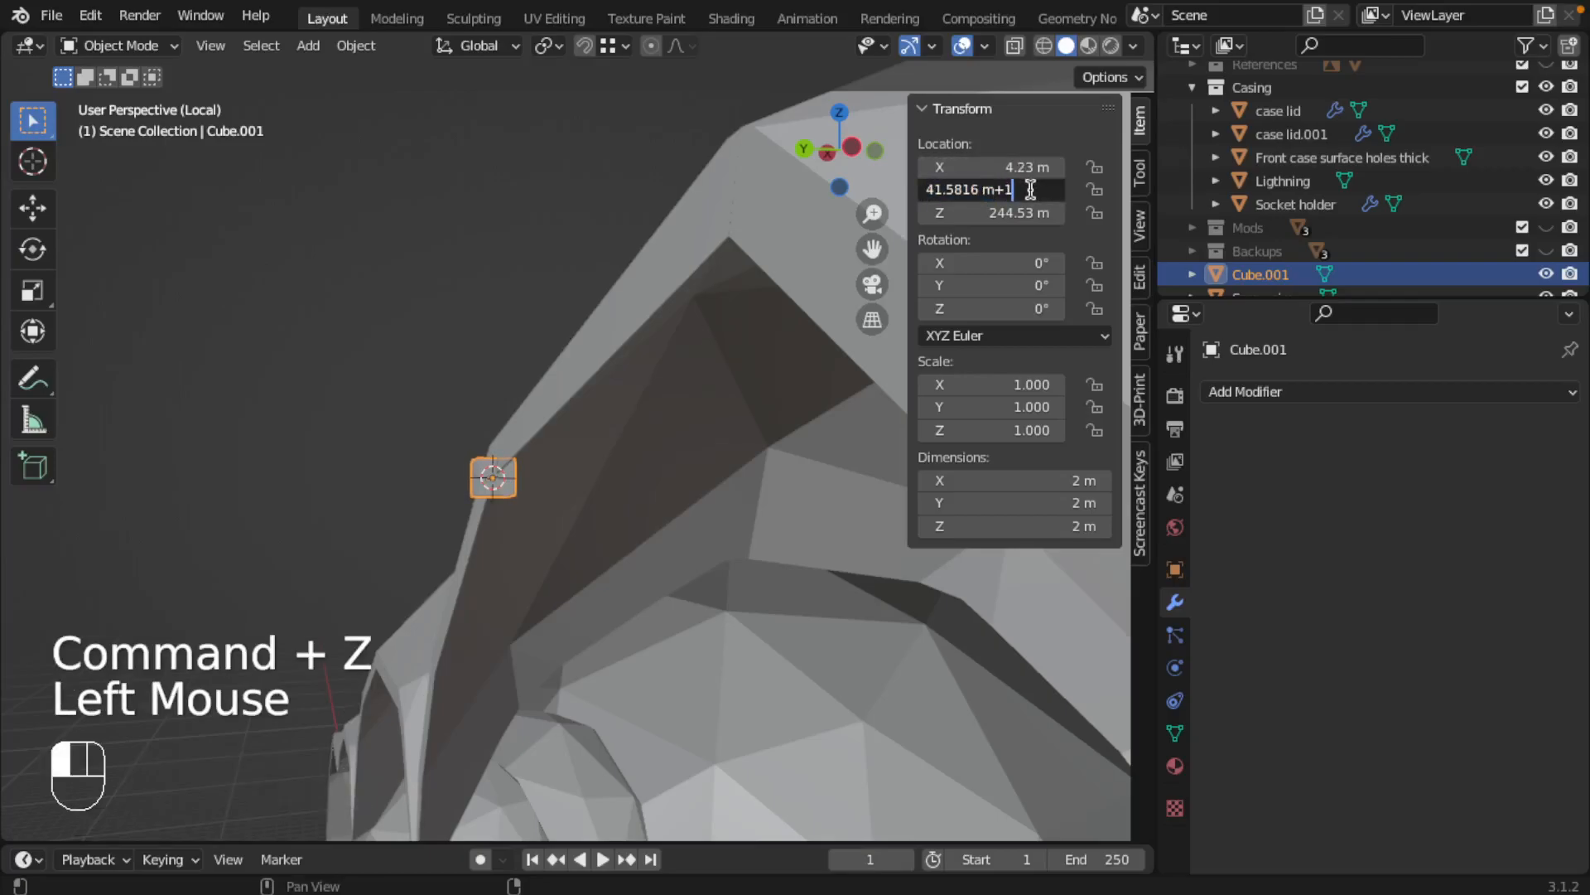
pyautogui.write('1')
pyautogui.press('Return')
pyautogui.click(1027, 190)
pyautogui.click(1021, 187)
pyautogui.write('-2')
pyautogui.press('Return')
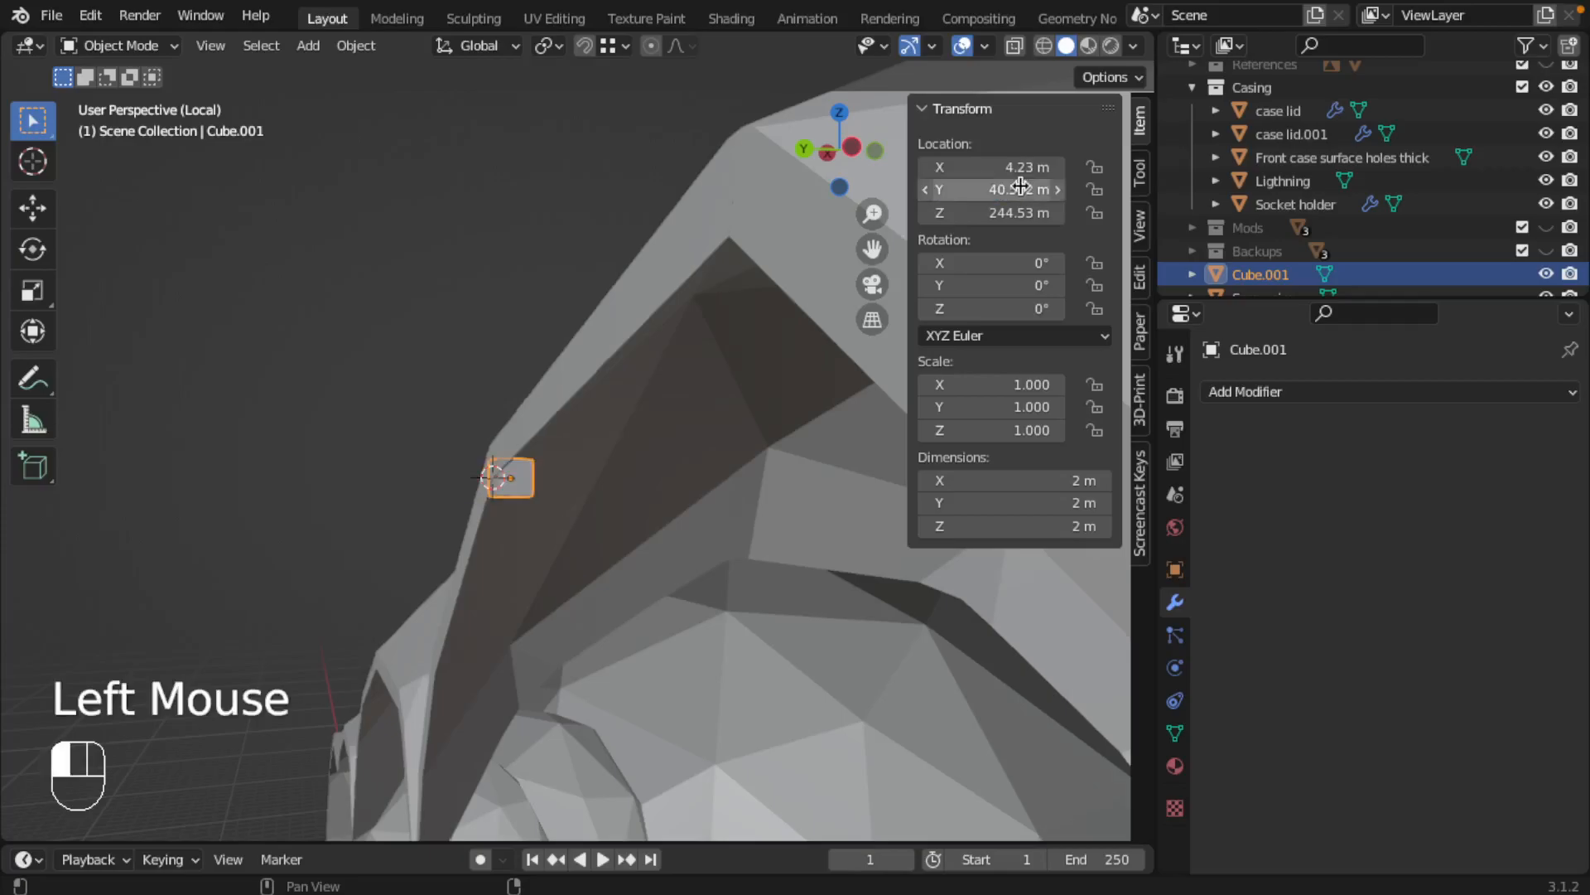
pyautogui.moveTo(510, 516); pyautogui.dragTo(610, 525, button='middle')
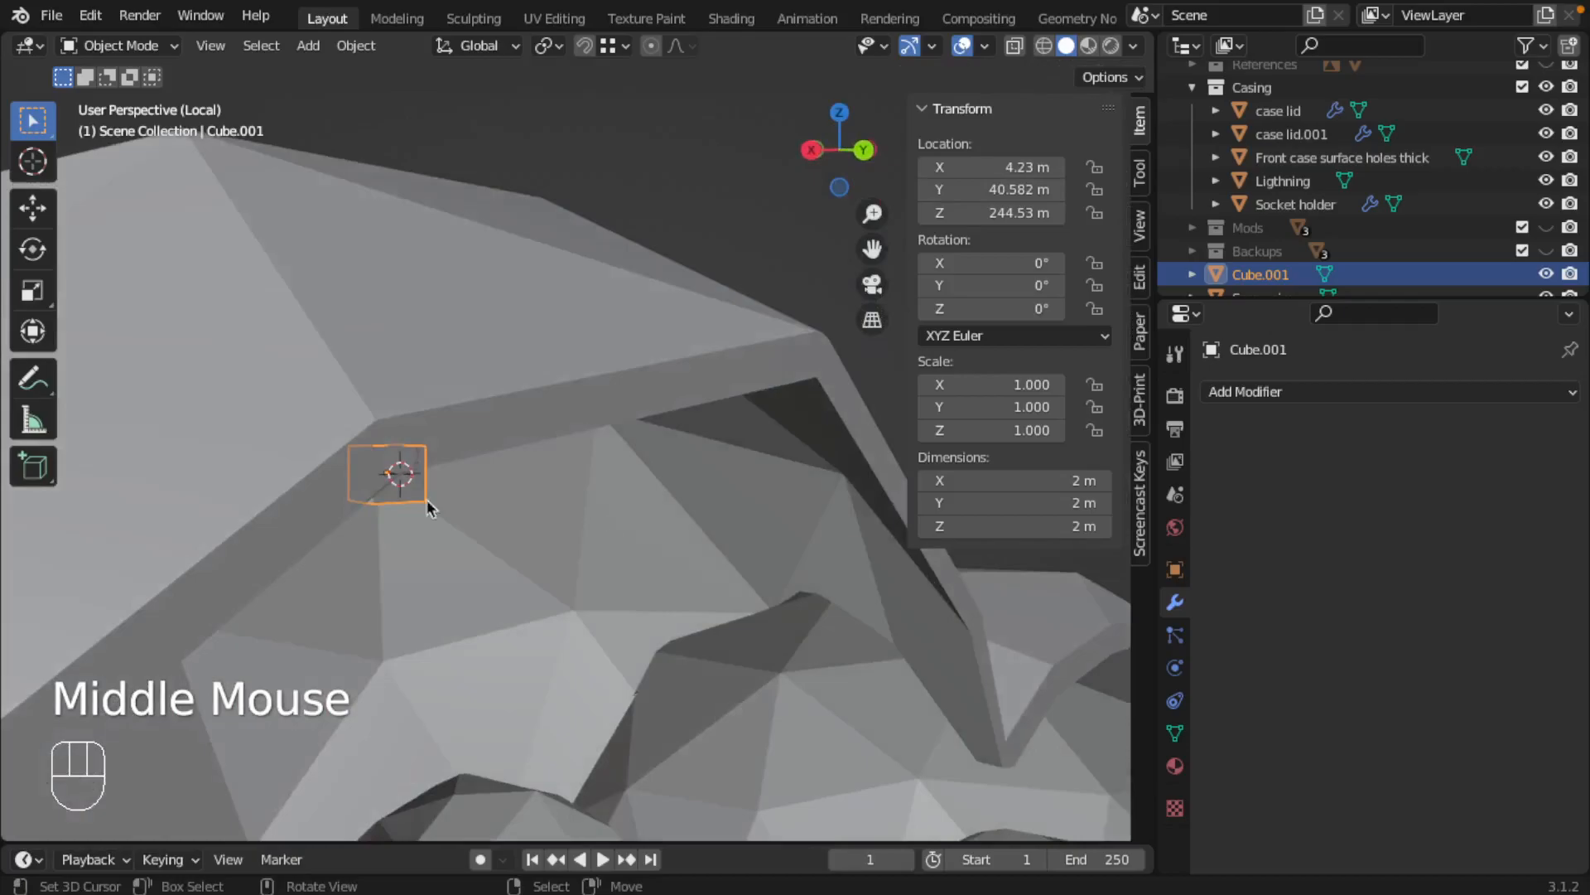
pyautogui.scroll(2, 323, 461)
pyautogui.keyDown('shift'); pyautogui.moveTo(323, 461); pyautogui.dragTo(504, 477, button='middle'); pyautogui.keyUp('shift')
pyautogui.moveTo(502, 339); pyautogui.dragTo(393, 457, button='middle')
pyautogui.press('Tab')
pyautogui.scroll(-2, 742, 395)
pyautogui.hotkey('ctrl', 'Tab')
pyautogui.click(622, 440)
pyautogui.rightClick(625, 430)
pyautogui.press('Escape')
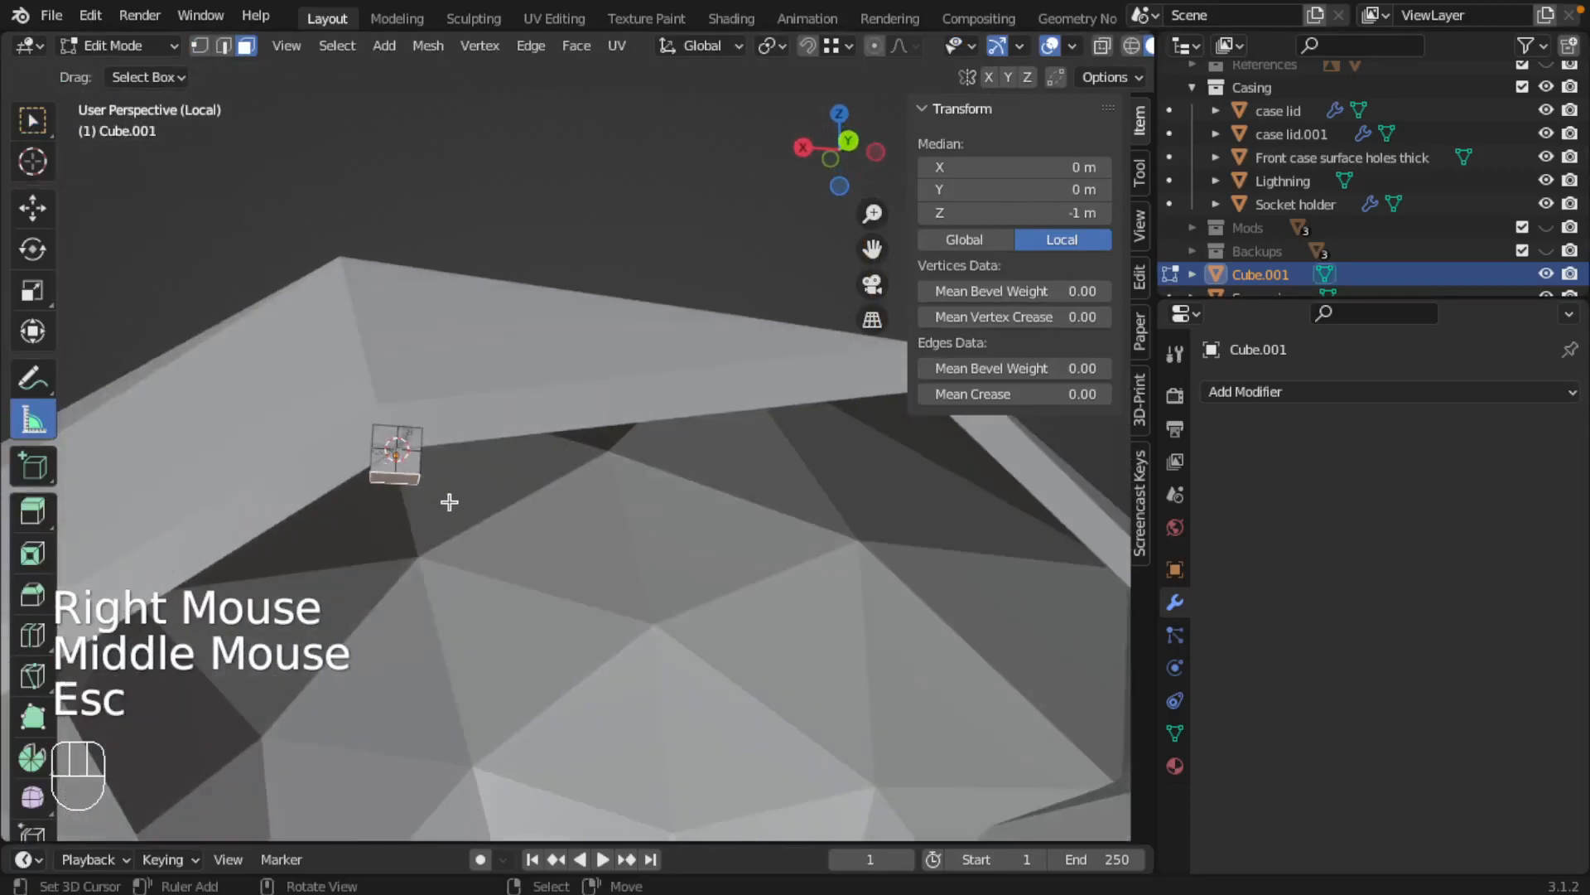
pyautogui.press('Tab')
# Scale the cube uniformly to about 5.01 m on every side
pyautogui.press('s')
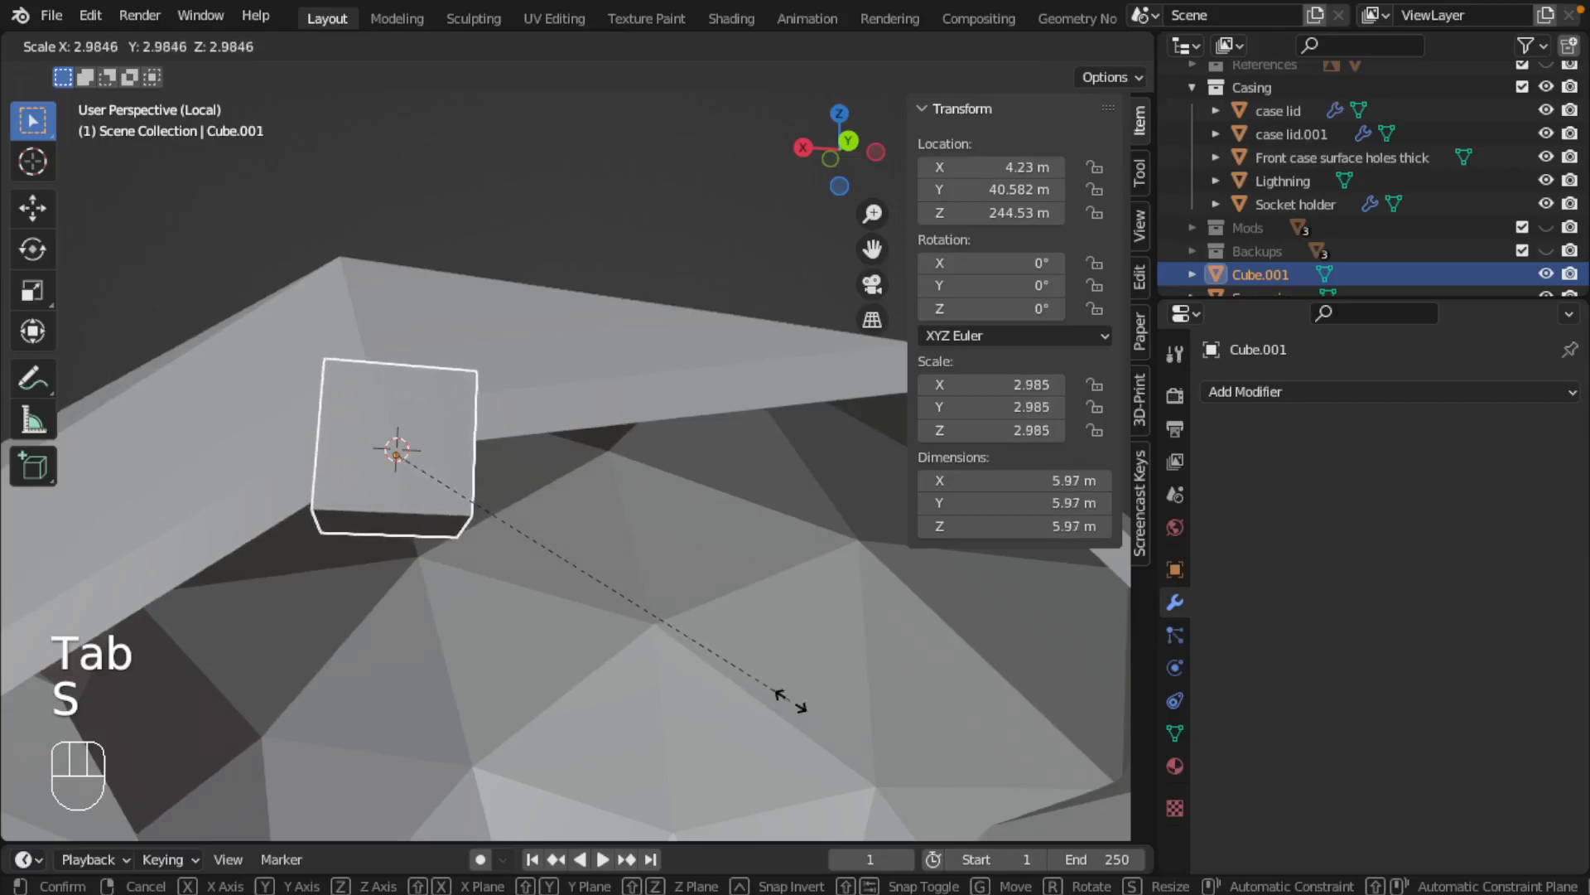
pyautogui.click(722, 667)
pyautogui.moveTo(472, 561); pyautogui.dragTo(644, 566, button='middle')
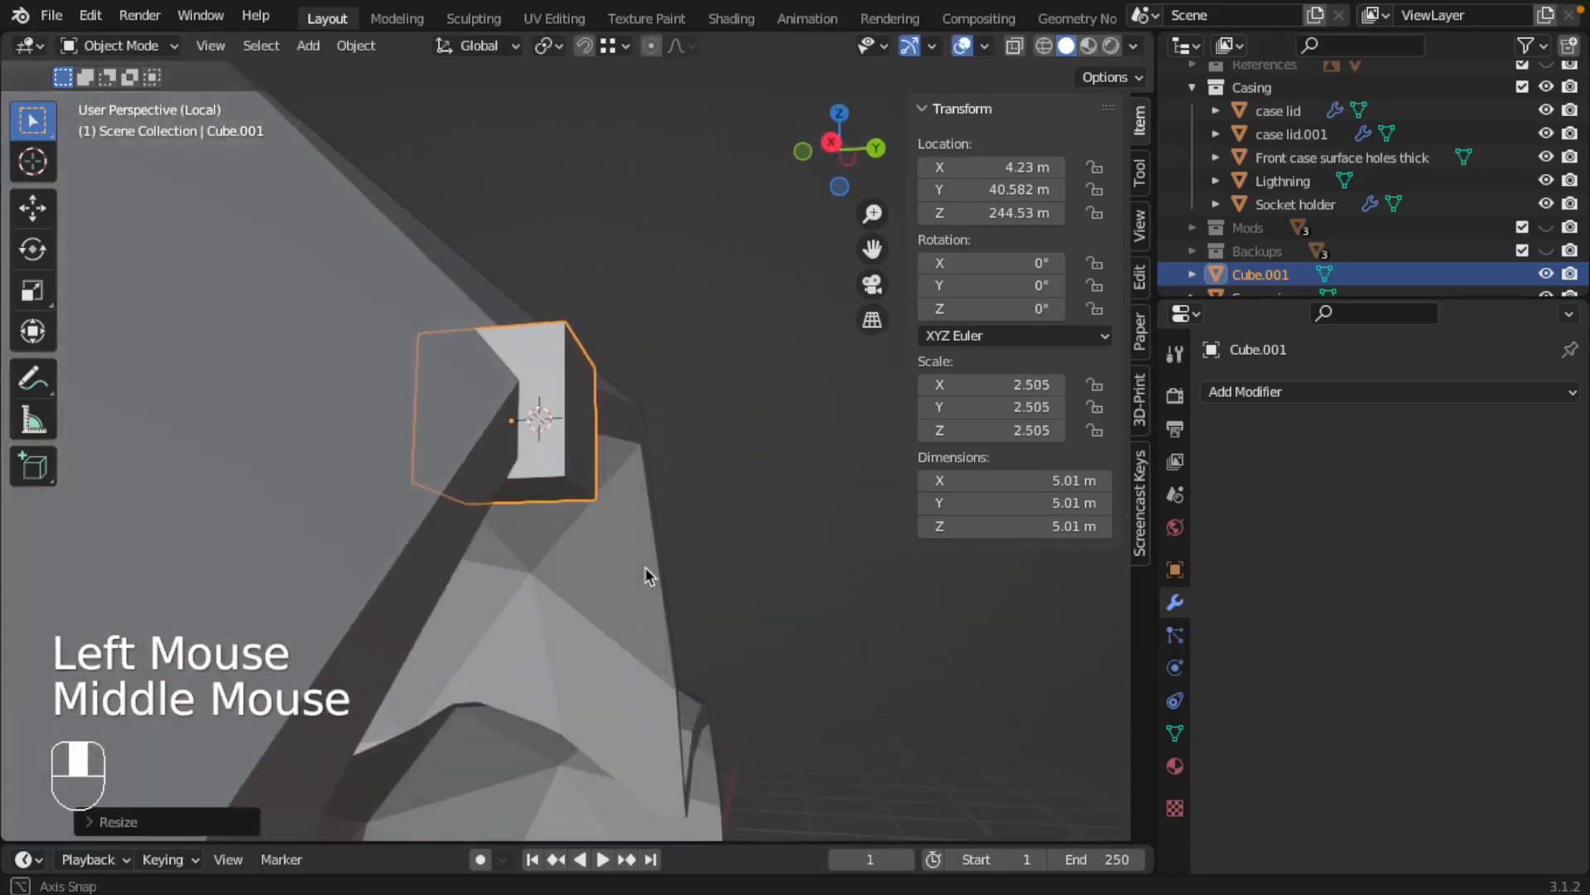
# Move the cube along the global axes to about Y 39.013 m and Z 242.39 m, under the casing's rim
pyautogui.press('g')
pyautogui.press('x')
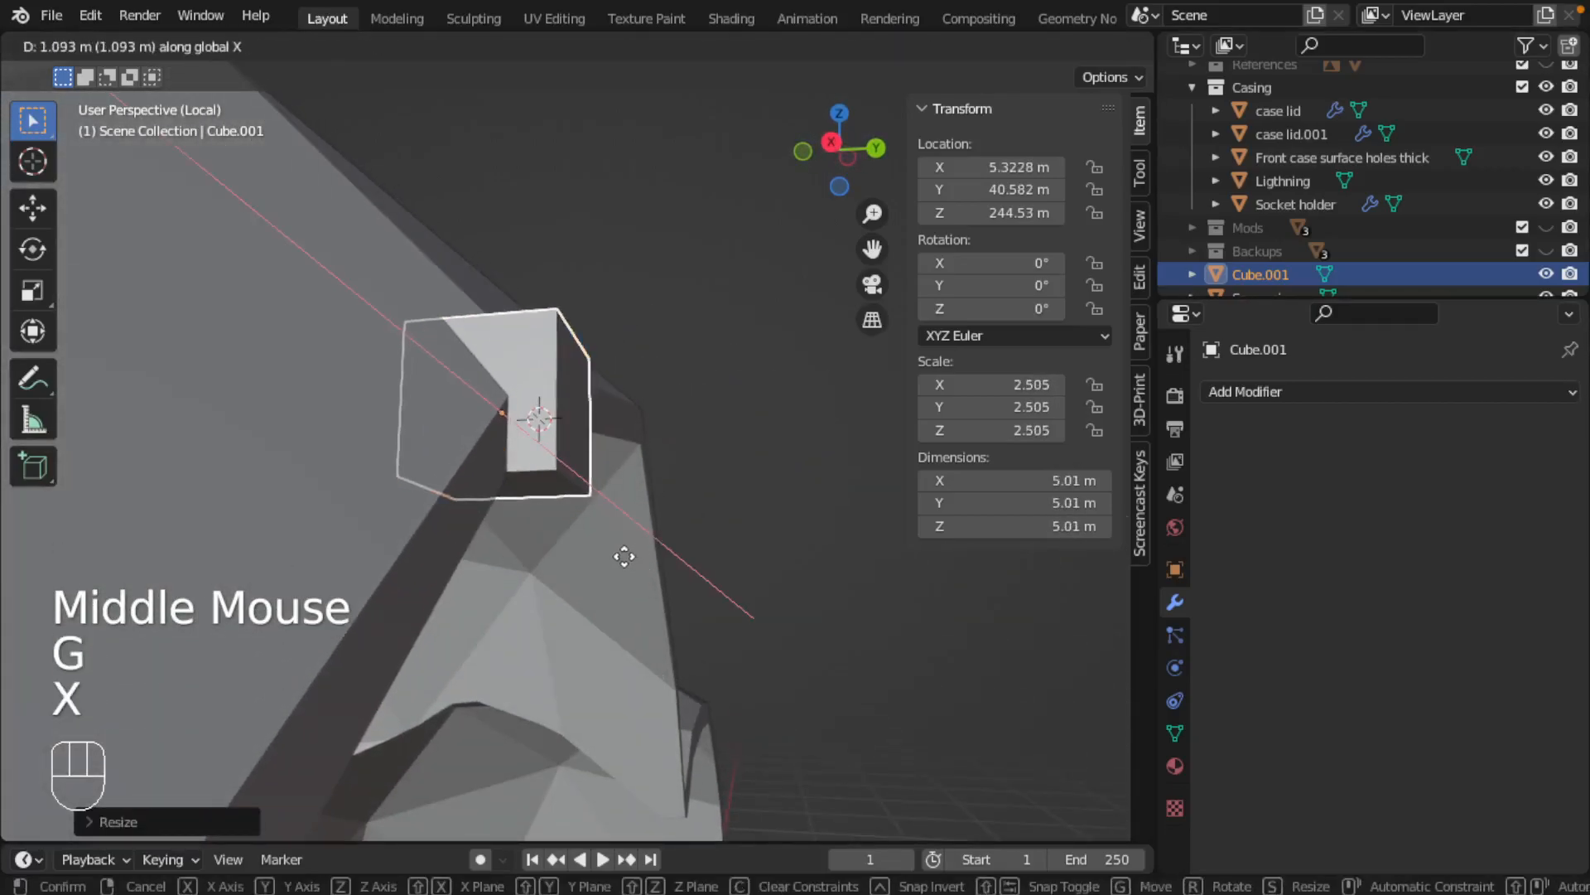
pyautogui.press('y')
pyautogui.click(594, 551)
pyautogui.moveTo(595, 551); pyautogui.dragTo(463, 565, button='middle')
pyautogui.press('g')
pyautogui.press('z')
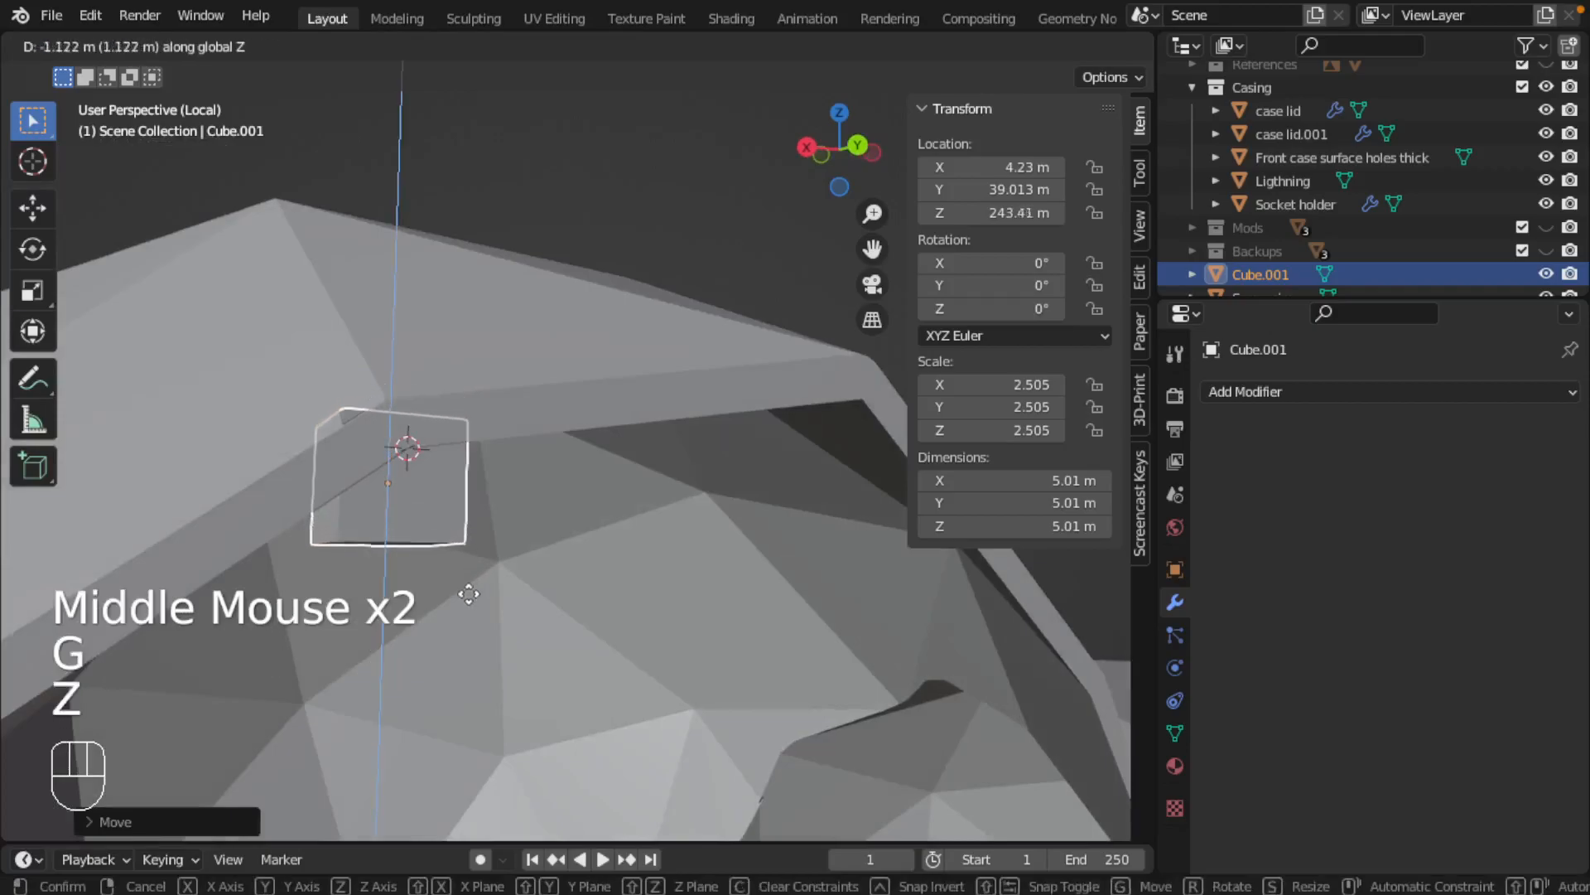
pyautogui.click(466, 615)
pyautogui.moveTo(465, 614); pyautogui.dragTo(362, 529, button='middle')
# Examine how the cube's upper and lower faces sit against the front casing's inner rim
pyautogui.press('Tab')
pyautogui.moveTo(680, 444); pyautogui.dragTo(632, 434, button='middle')
pyautogui.rightClick(706, 435)
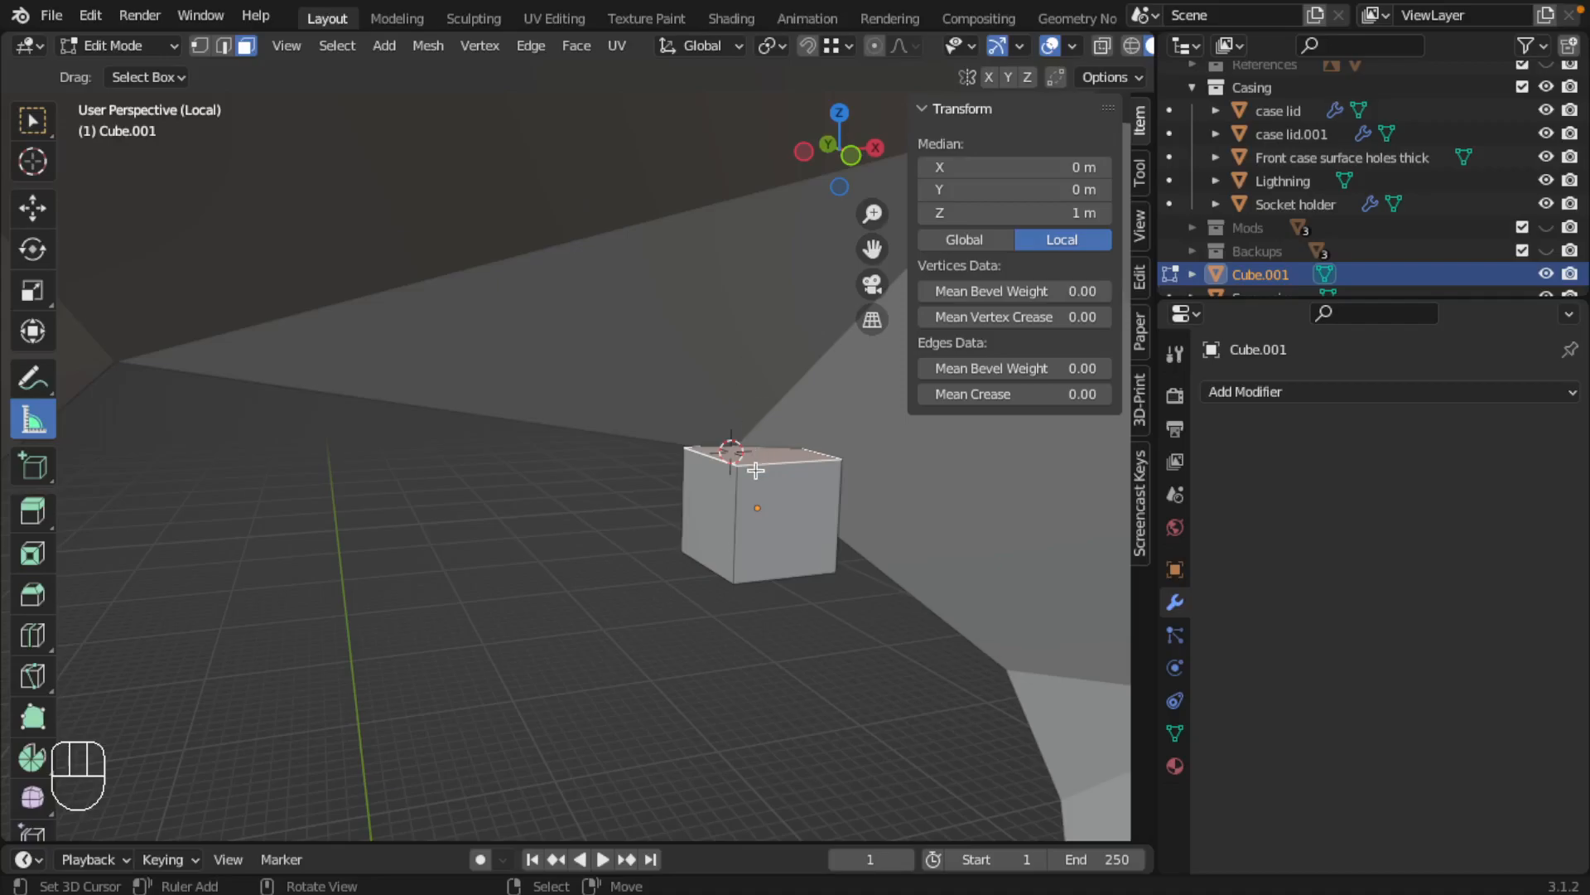
pyautogui.moveTo(760, 463); pyautogui.dragTo(457, 505, button='middle')
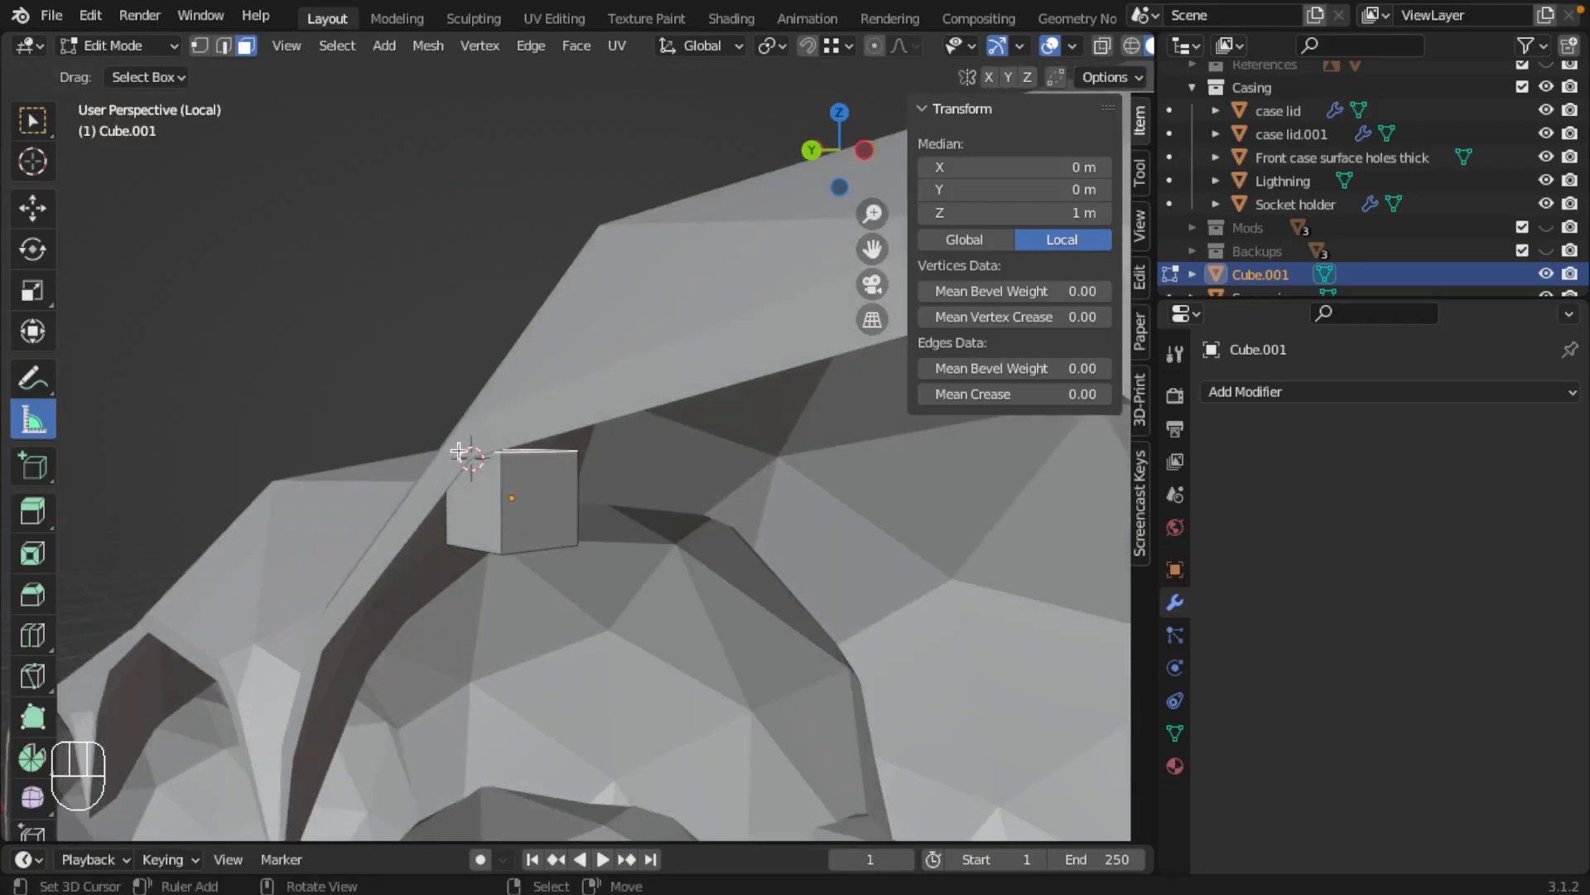
pyautogui.moveTo(518, 500); pyautogui.dragTo(629, 418, button='middle')
pyautogui.hotkey('ctrl', 'Tab')
pyautogui.rightClick(430, 589)
pyautogui.rightClick(433, 589)
pyautogui.scroll(-1, 448, 566)
pyautogui.scroll(-4, 522, 575)
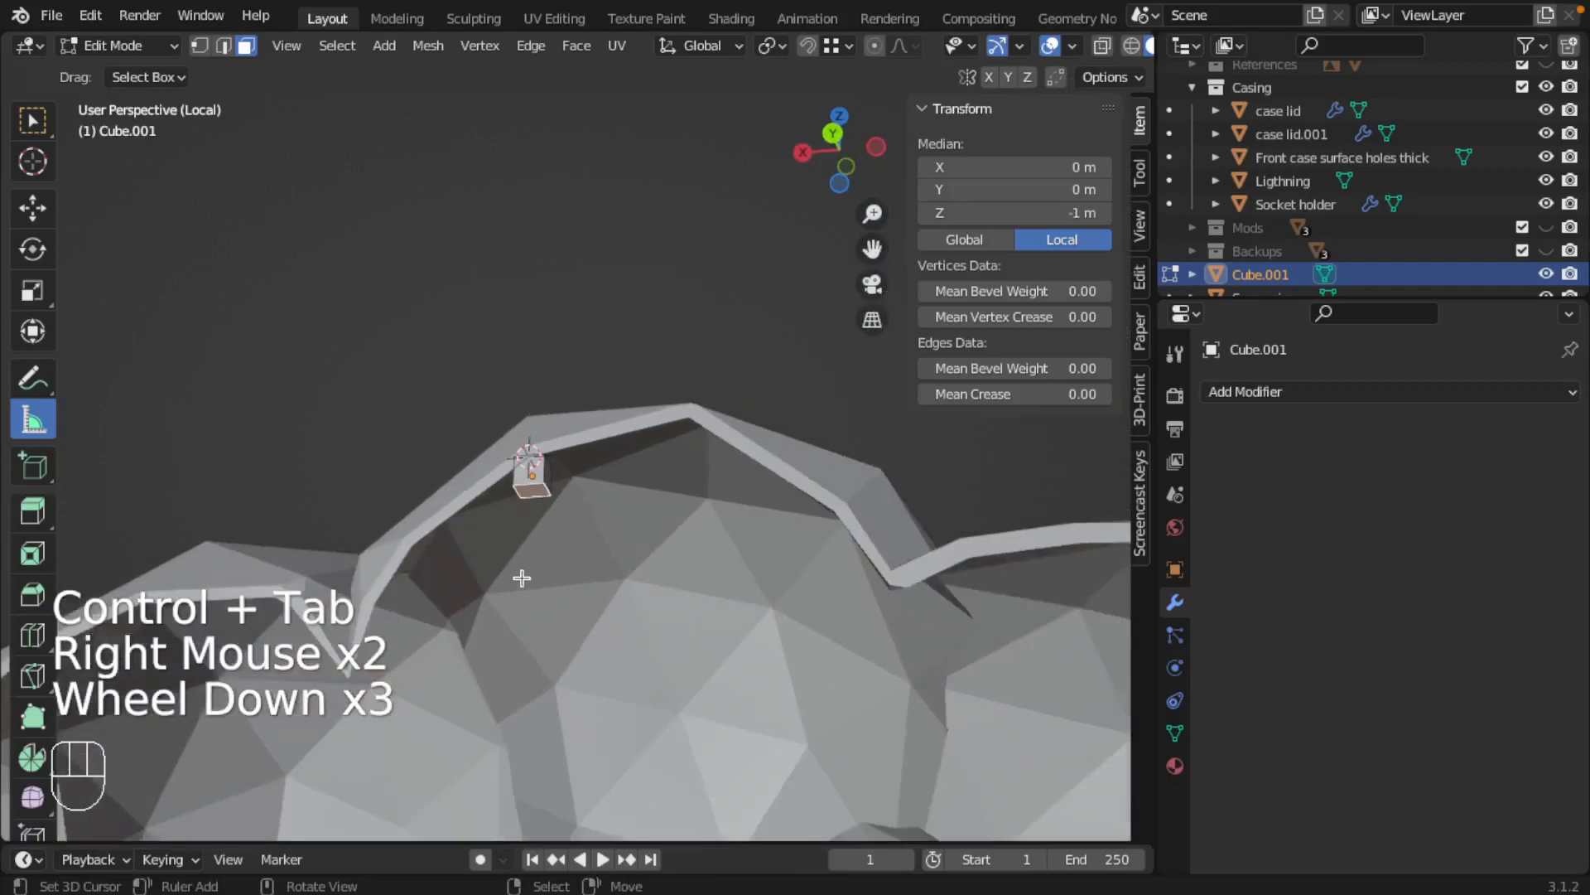
pyautogui.scroll(4, 546, 472)
pyautogui.moveTo(547, 472); pyautogui.dragTo(662, 480, button='middle')
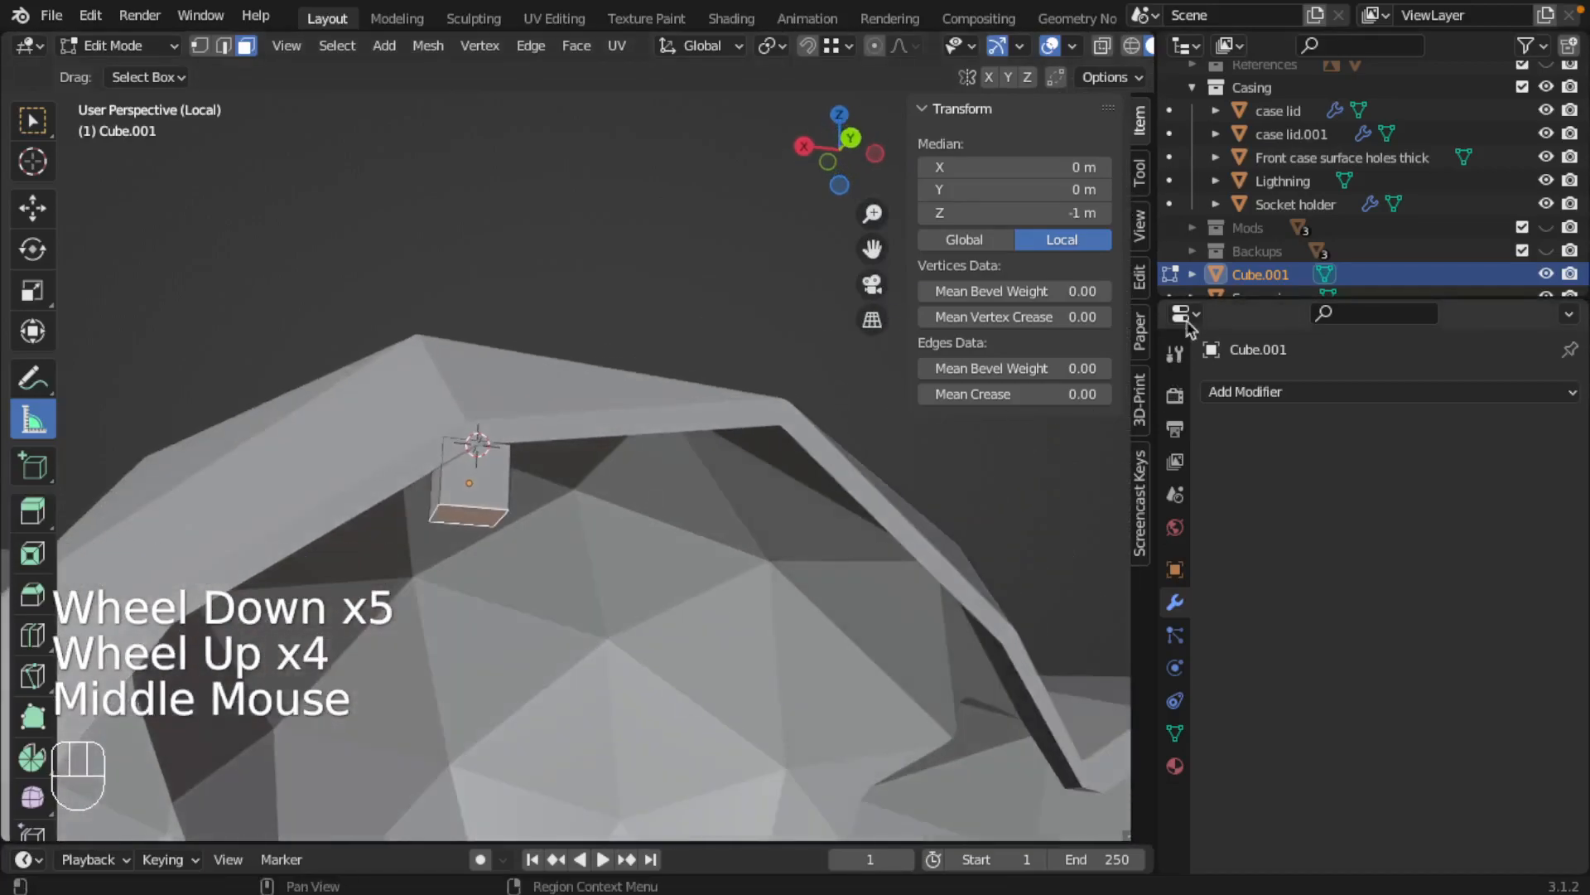
pyautogui.scroll(-2, 1251, 273)
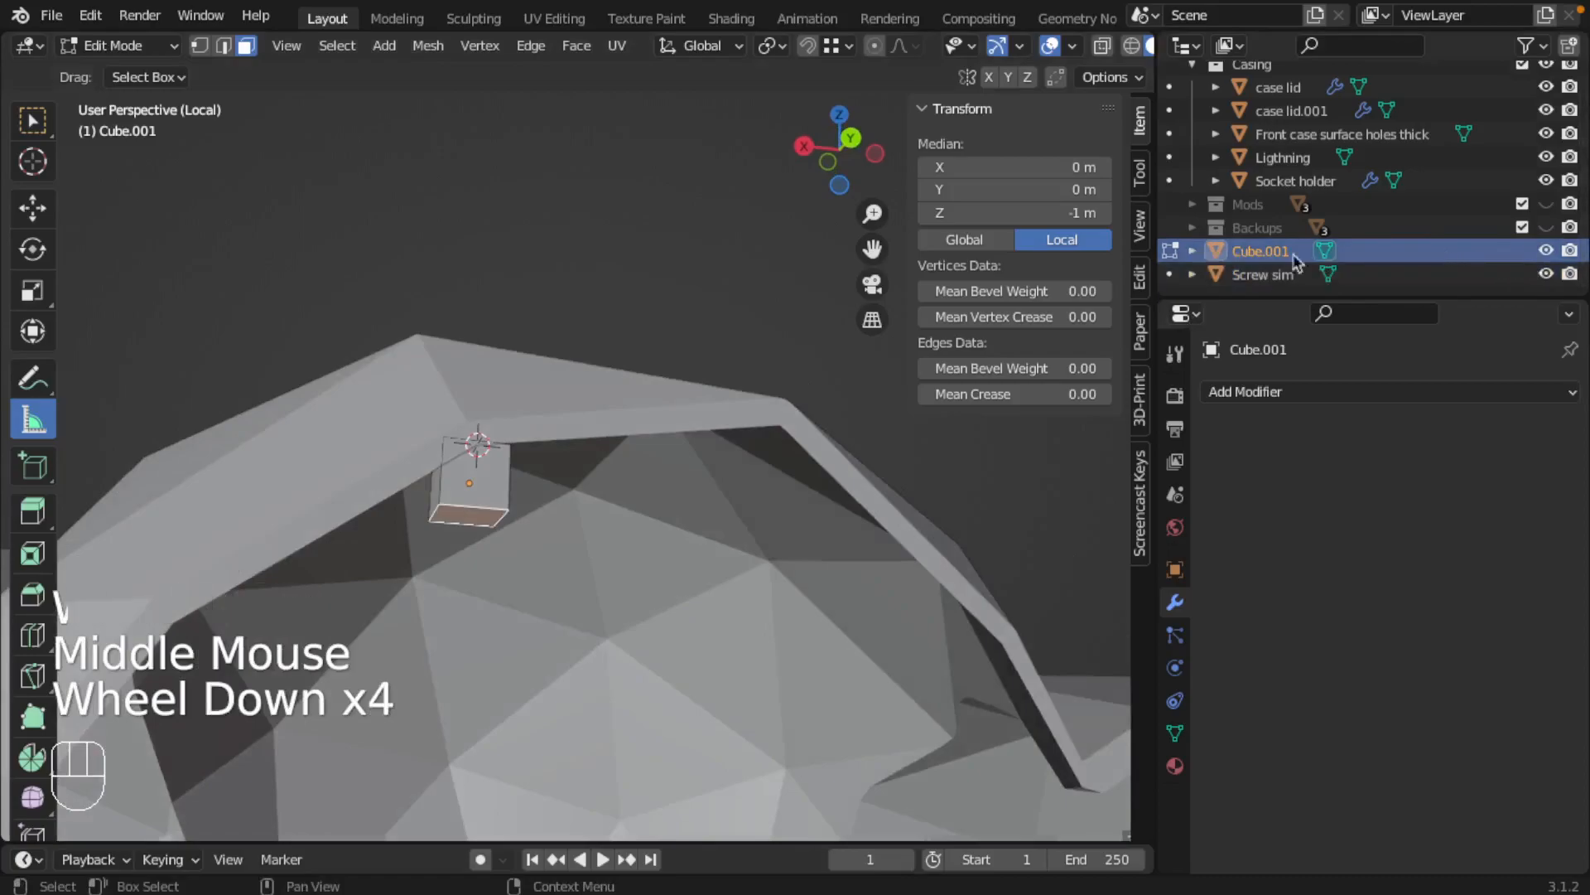
# Leave the isolated view and return the cube to Object Mode
pyautogui.press('/')
pyautogui.moveTo(557, 419); pyautogui.dragTo(522, 446, button='middle')
pyautogui.press('Tab')
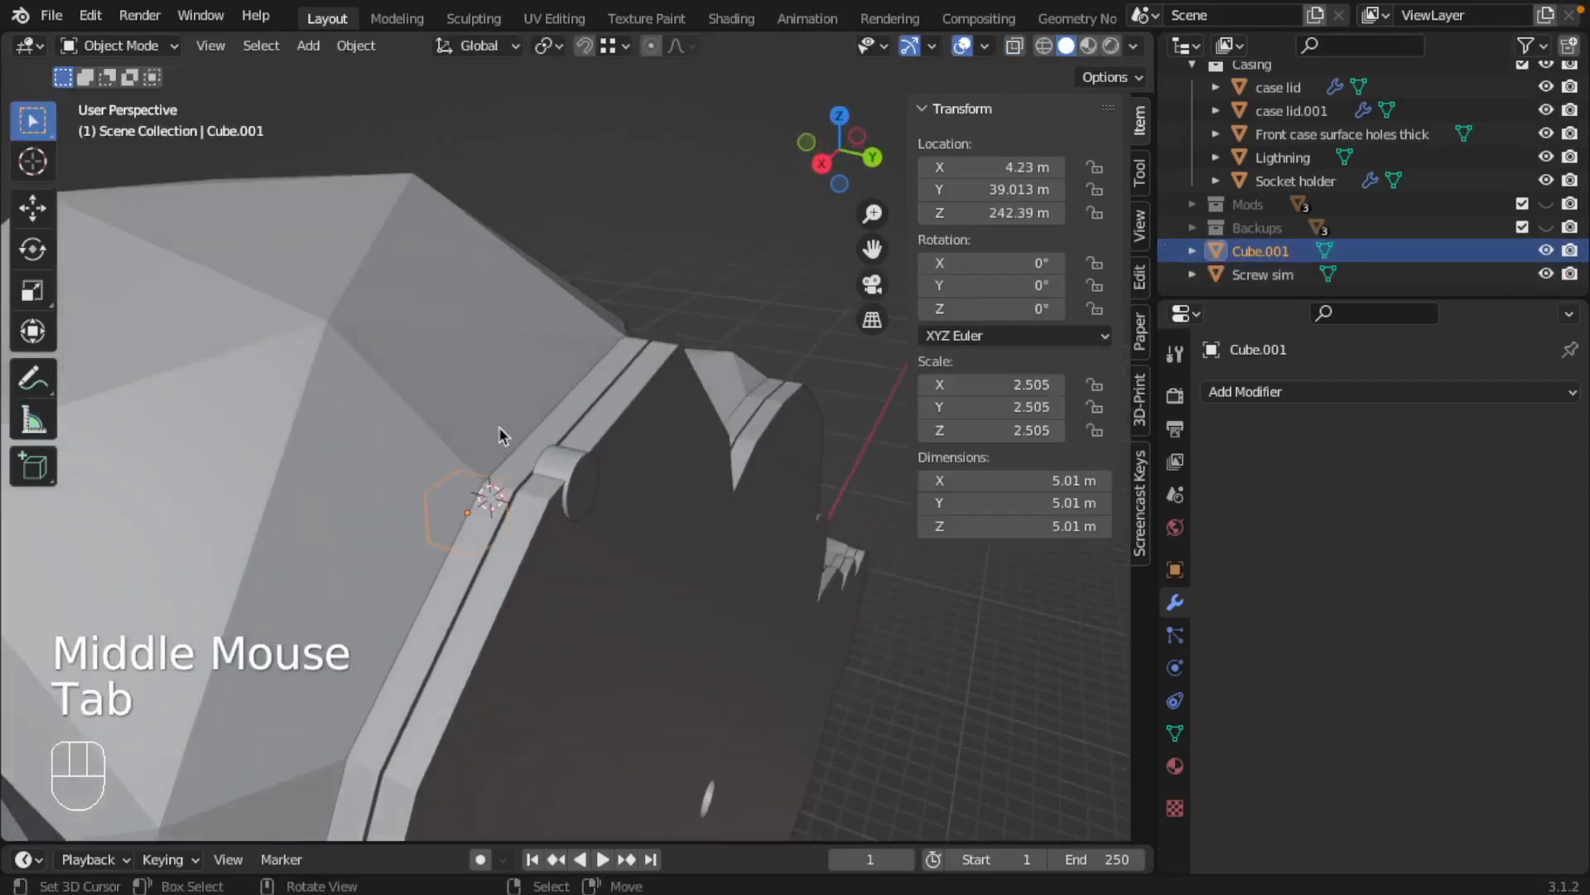
# Select the Screw sim, the front casing and the cube together and isolate them in local view with solid shading
pyautogui.rightClick(520, 441)
pyautogui.rightClick(551, 468)
pyautogui.keyDown('shift'); pyautogui.rightClick(482, 379); pyautogui.keyUp('shift')
pyautogui.moveTo(482, 379); pyautogui.dragTo(527, 425, button='middle')
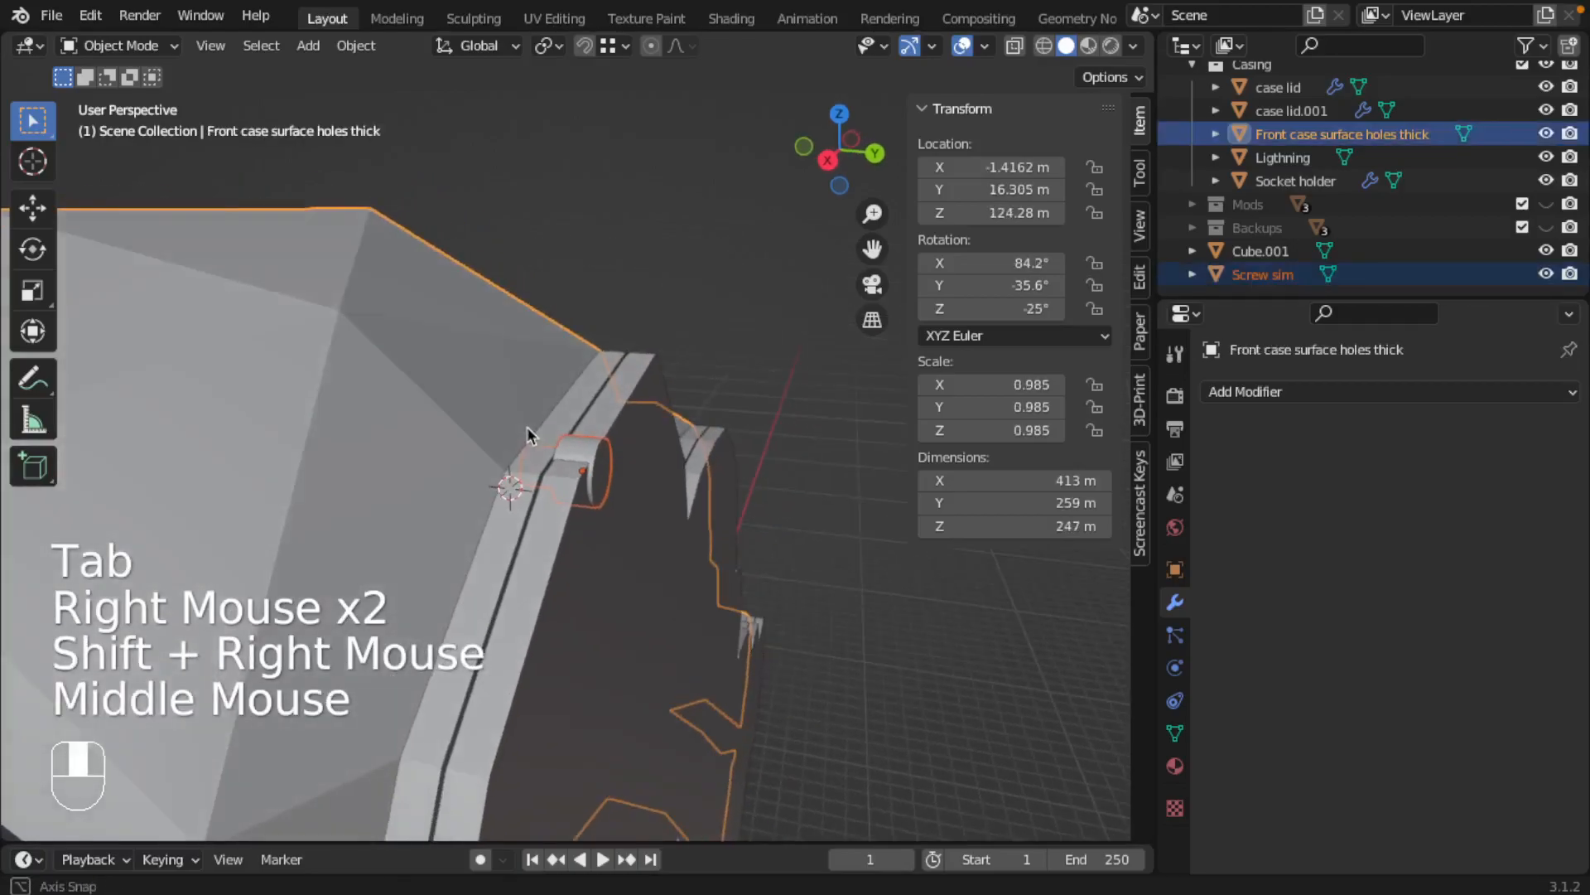
pyautogui.press('z')
pyautogui.keyDown('shift'); pyautogui.rightClick(441, 505); pyautogui.keyUp('shift')
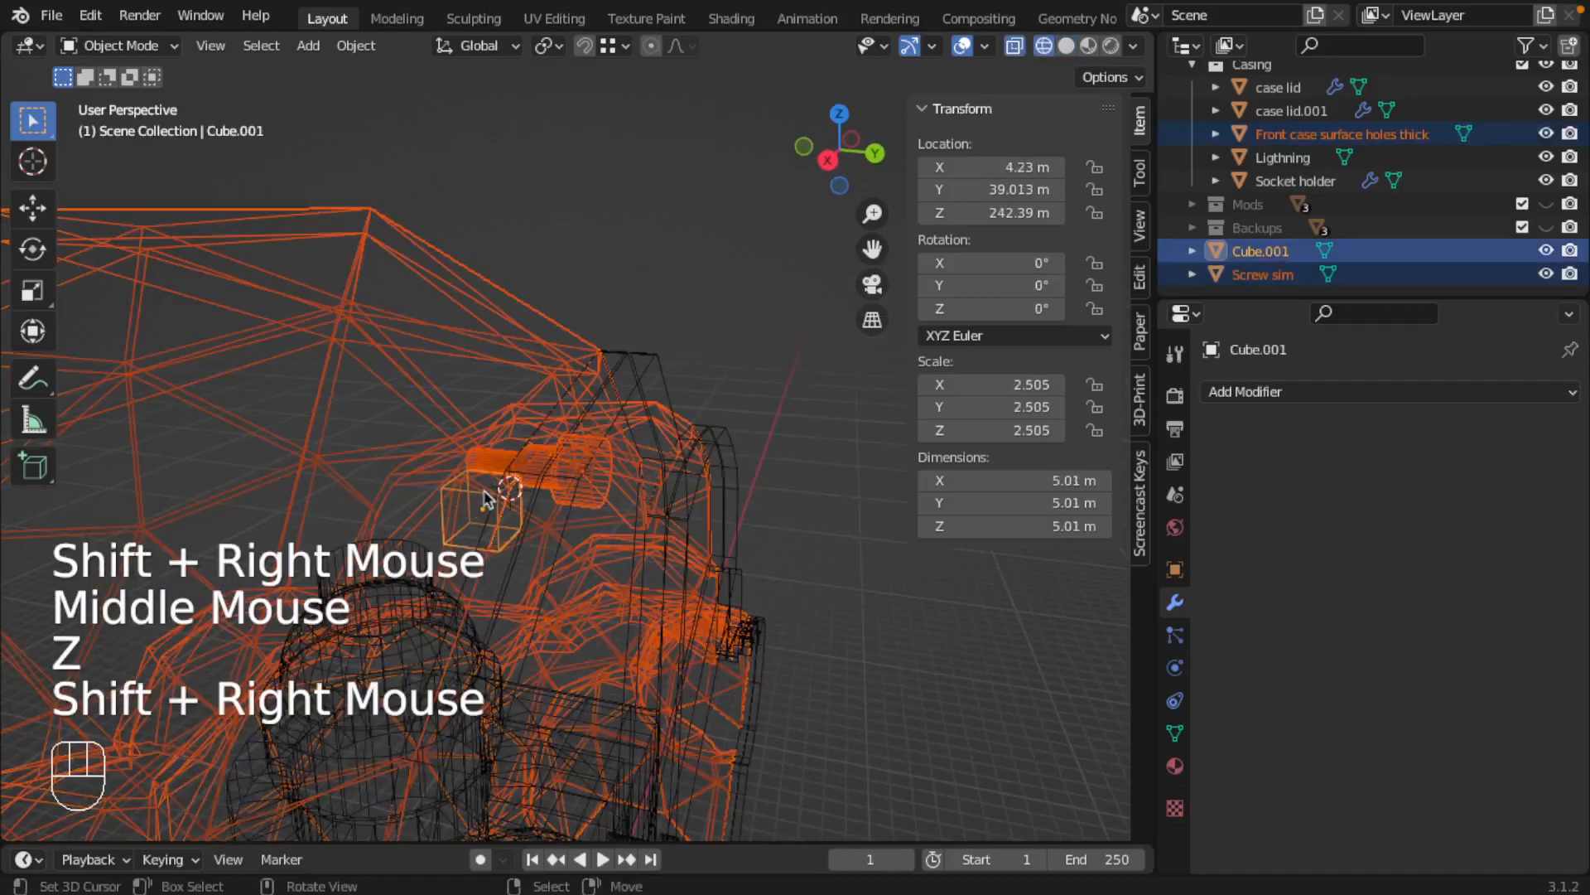
pyautogui.moveTo(497, 490); pyautogui.dragTo(590, 484, button='middle')
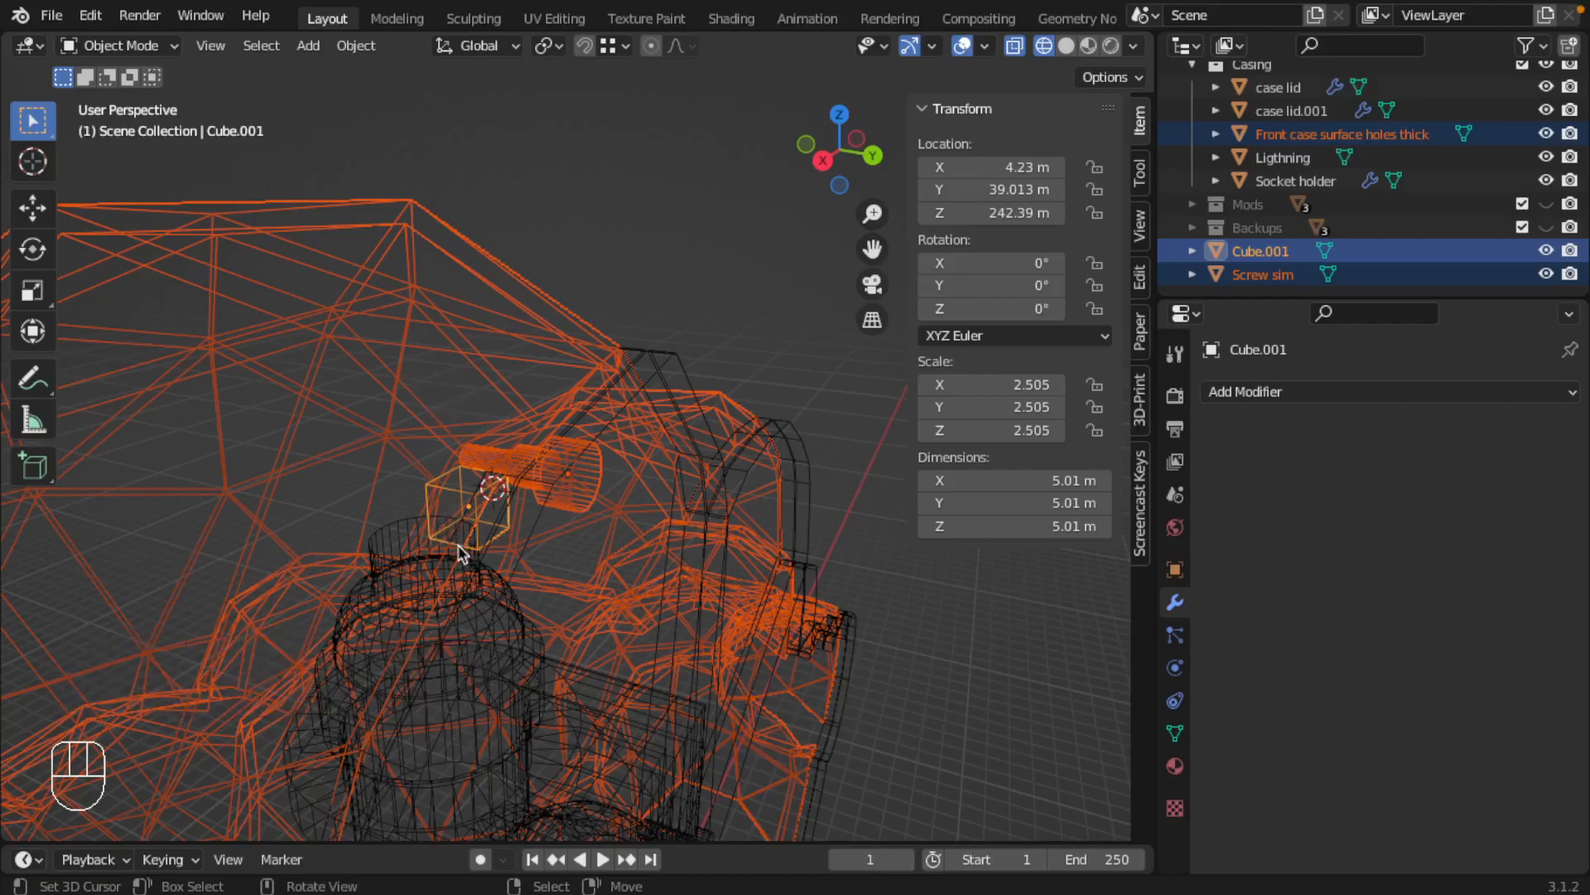
pyautogui.press('KP_Divide')
pyautogui.moveTo(458, 558)
pyautogui.mouseDown(button='middle')
pyautogui.moveTo(573, 315)
pyautogui.moveTo(571, 468)
pyautogui.mouseUp(button='middle')
pyautogui.press('z')
# Select the Screw sim cutter and frame it in the viewport beside the cube
pyautogui.scroll(2, 573, 315)
pyautogui.scroll(3, 564, 374)
pyautogui.keyDown('shift'); pyautogui.moveTo(565, 374); pyautogui.dragTo(448, 347, button='middle'); pyautogui.keyUp('shift')
pyautogui.scroll(-2, 560, 458)
pyautogui.scroll(1, 481, 319)
pyautogui.moveTo(447, 348); pyautogui.dragTo(549, 393, button='middle')
pyautogui.rightClick(300, 251)
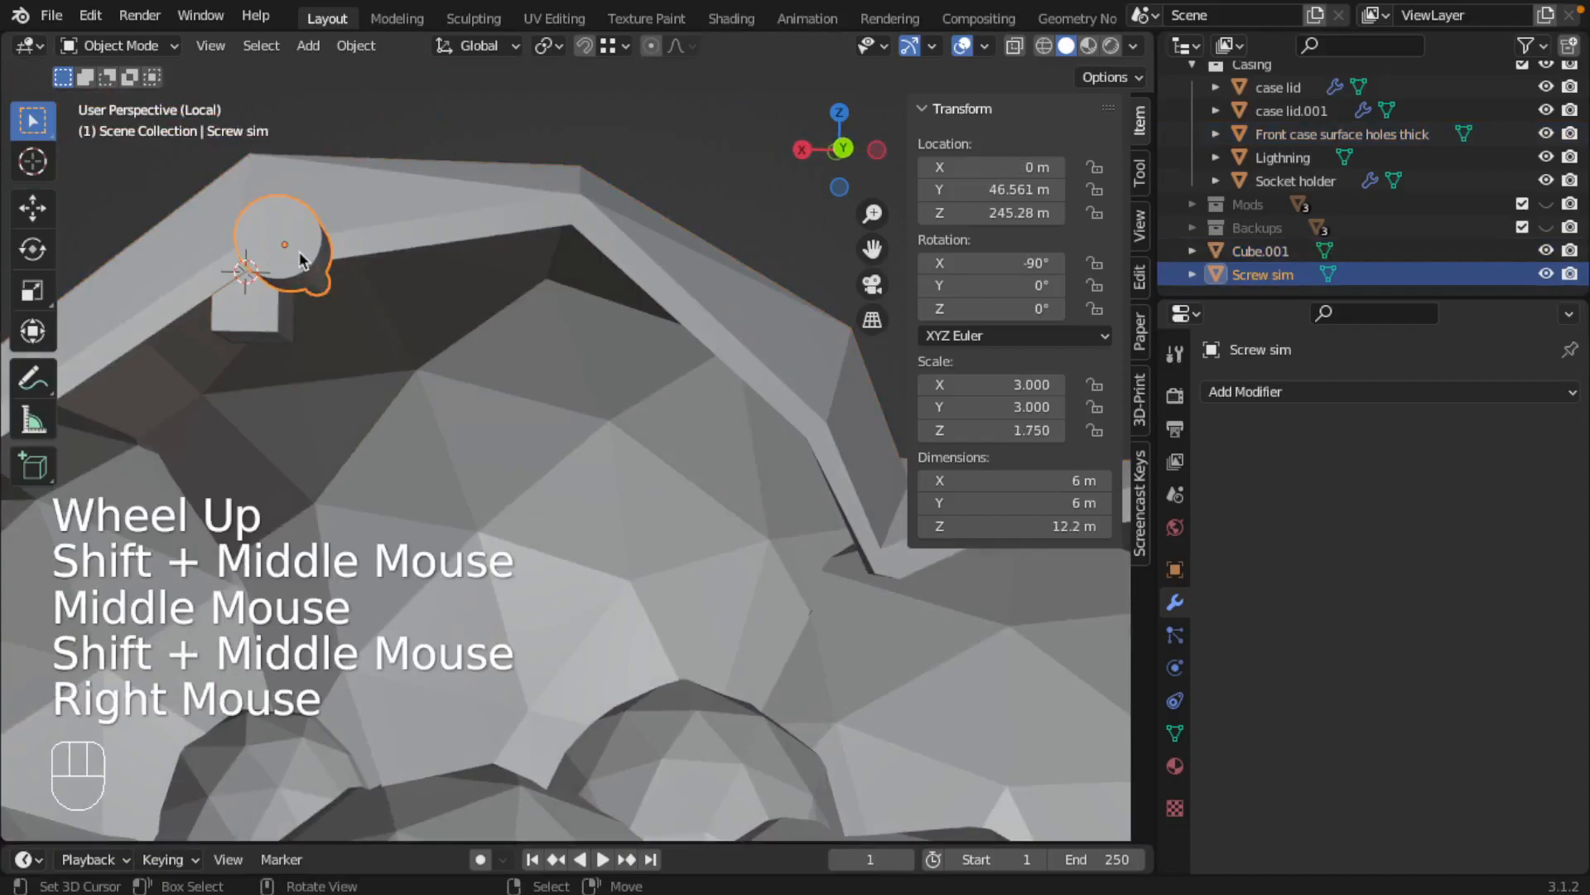
pyautogui.click(210, 46)
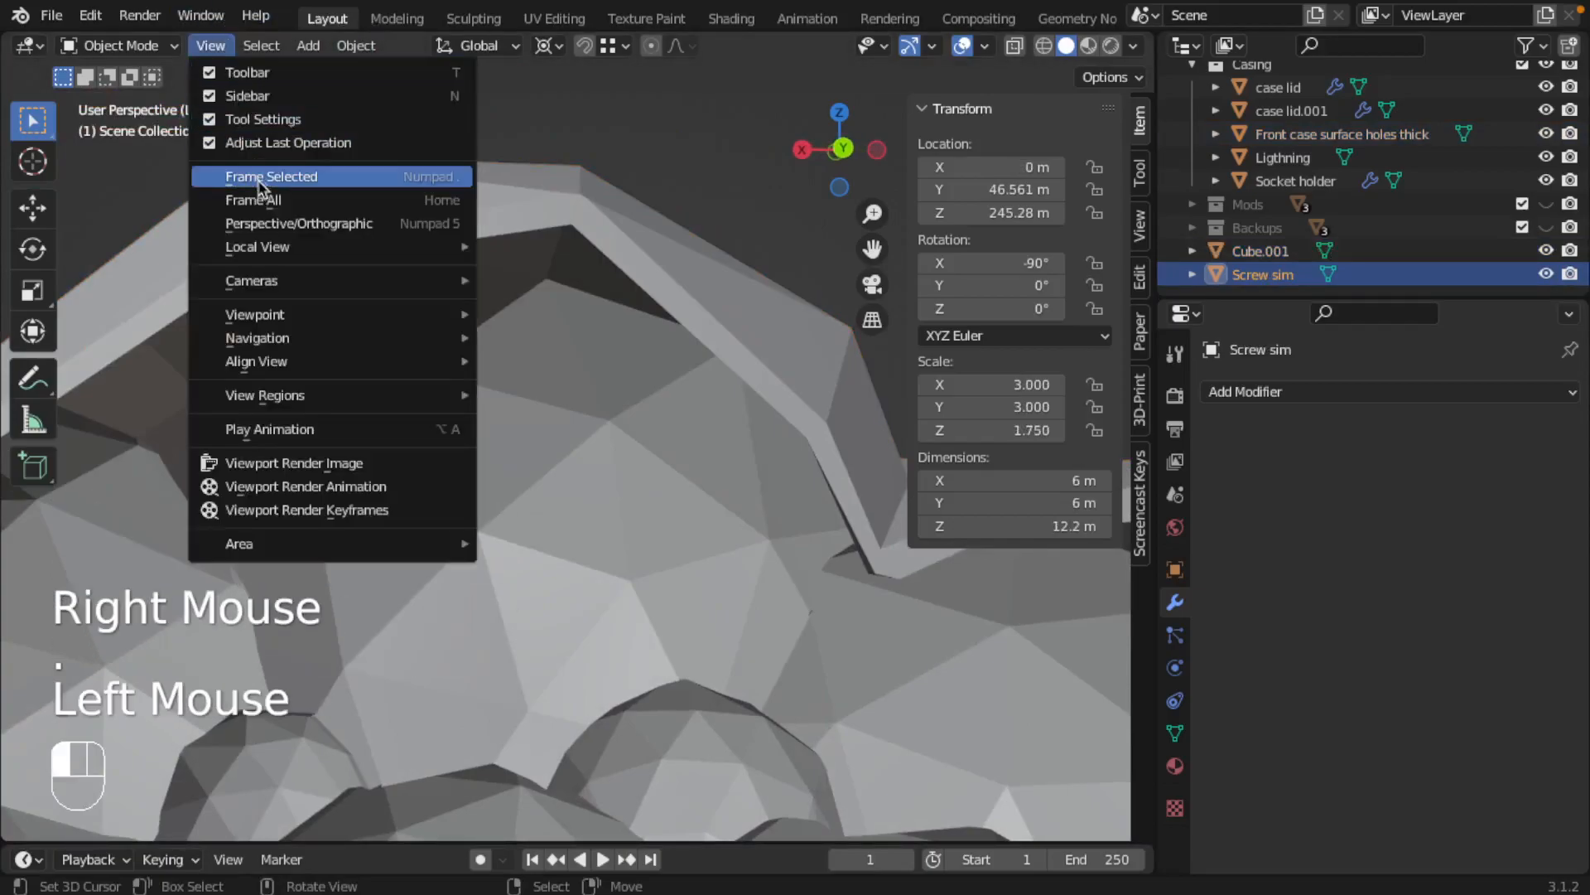
pyautogui.click(260, 182)
pyautogui.scroll(-3, 586, 390)
pyautogui.moveTo(814, 467); pyautogui.dragTo(616, 436, button='middle')
pyautogui.rightClick(615, 439)
pyautogui.rightClick(616, 437)
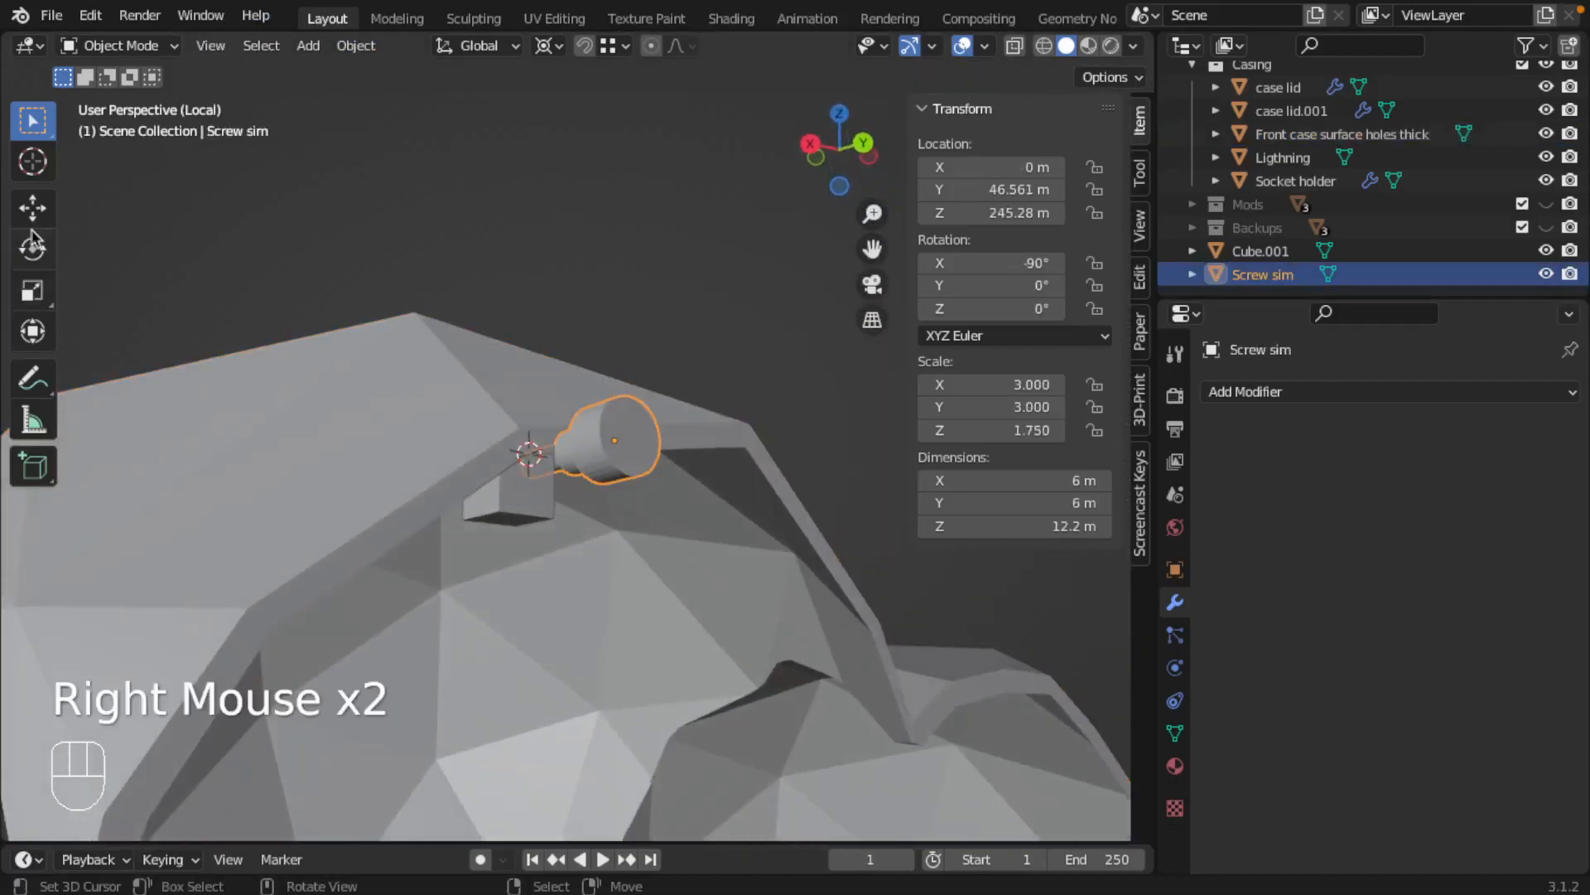
# Lower the Screw sim along Z with the Move tool to about 240.72 m
pyautogui.click(32, 208)
pyautogui.moveTo(531, 390); pyautogui.dragTo(532, 401)
pyautogui.moveTo(654, 469); pyautogui.dragTo(649, 490, button='middle')
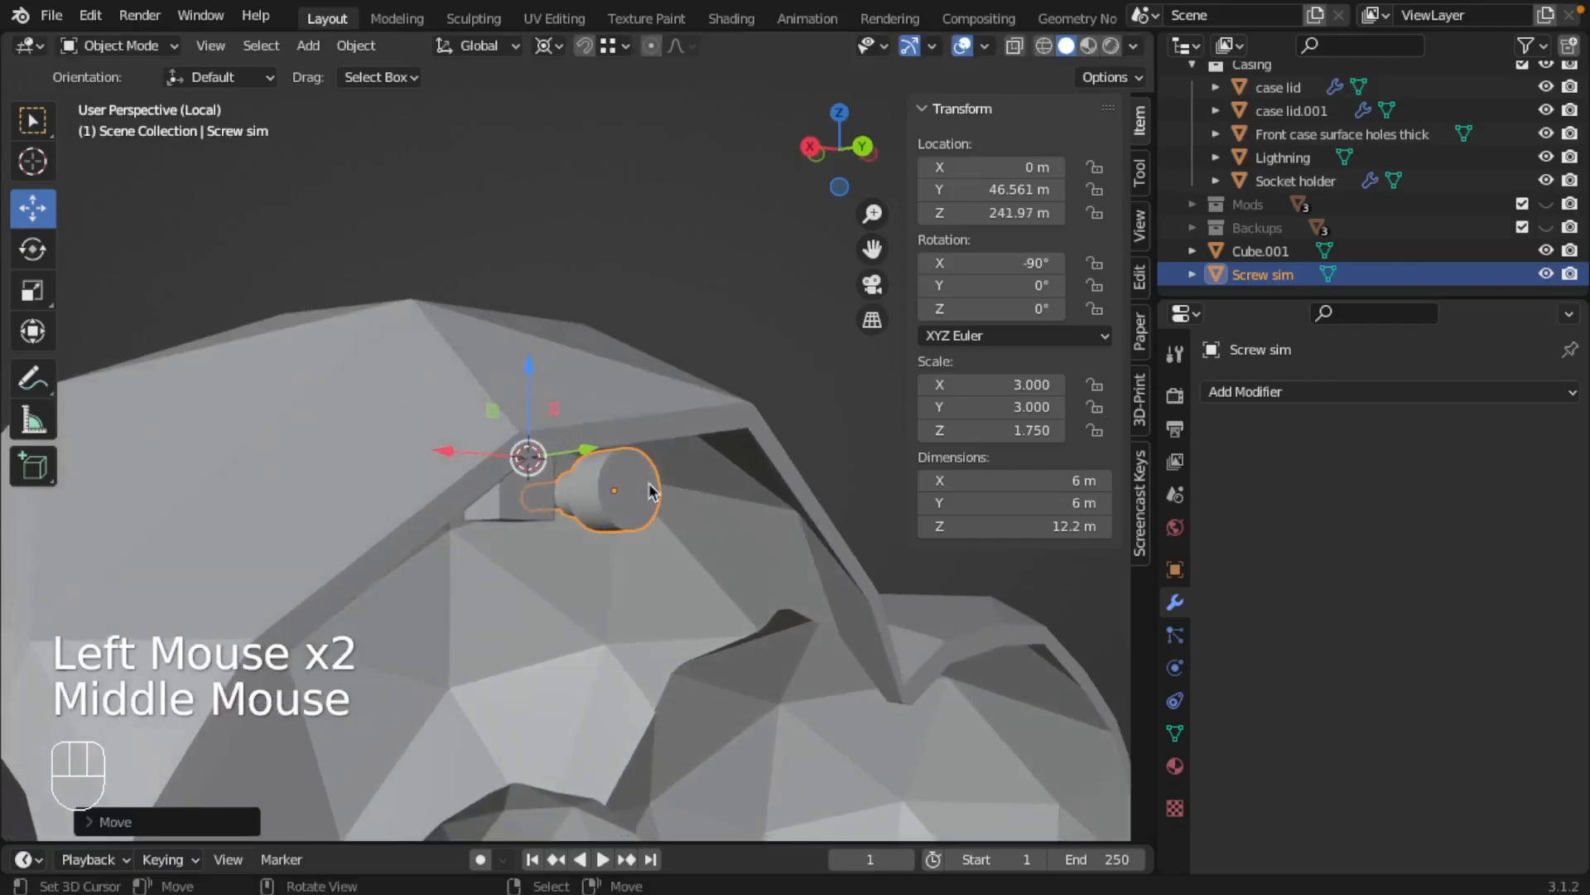
pyautogui.moveTo(531, 369); pyautogui.dragTo(525, 377)
pyautogui.moveTo(526, 376); pyautogui.dragTo(429, 465, button='middle')
# Move the cube to about X 0.066 m and Z 240.54 m so it surrounds the screw's thin end
pyautogui.rightClick(538, 501)
pyautogui.moveTo(430, 466); pyautogui.dragTo(482, 461)
pyautogui.moveTo(542, 472)
pyautogui.mouseDown(button='middle')
pyautogui.moveTo(629, 437)
pyautogui.moveTo(561, 451)
pyautogui.mouseUp(button='middle')
pyautogui.moveTo(523, 364); pyautogui.dragTo(526, 386)
pyautogui.moveTo(527, 386); pyautogui.dragTo(495, 411, button='middle')
pyautogui.moveTo(561, 367); pyautogui.dragTo(555, 341)
pyautogui.moveTo(624, 459); pyautogui.dragTo(557, 437, button='middle')
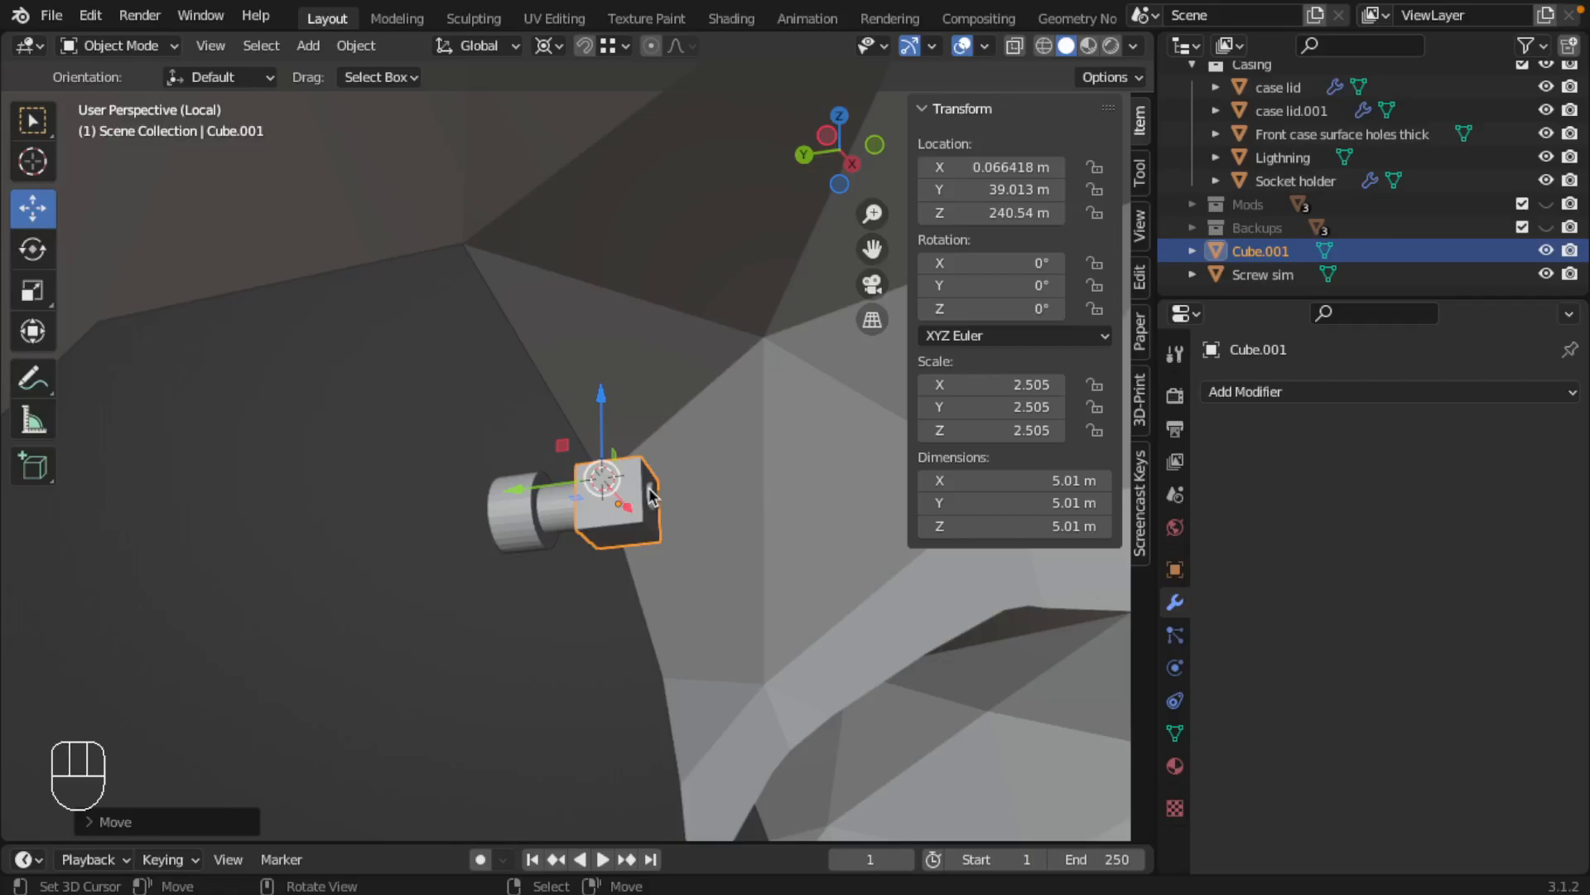
# Change the transform pivot point so the gizmo sits on the selected cube instead of the 3D cursor
pyautogui.hotkey('ctrl', 'Left')
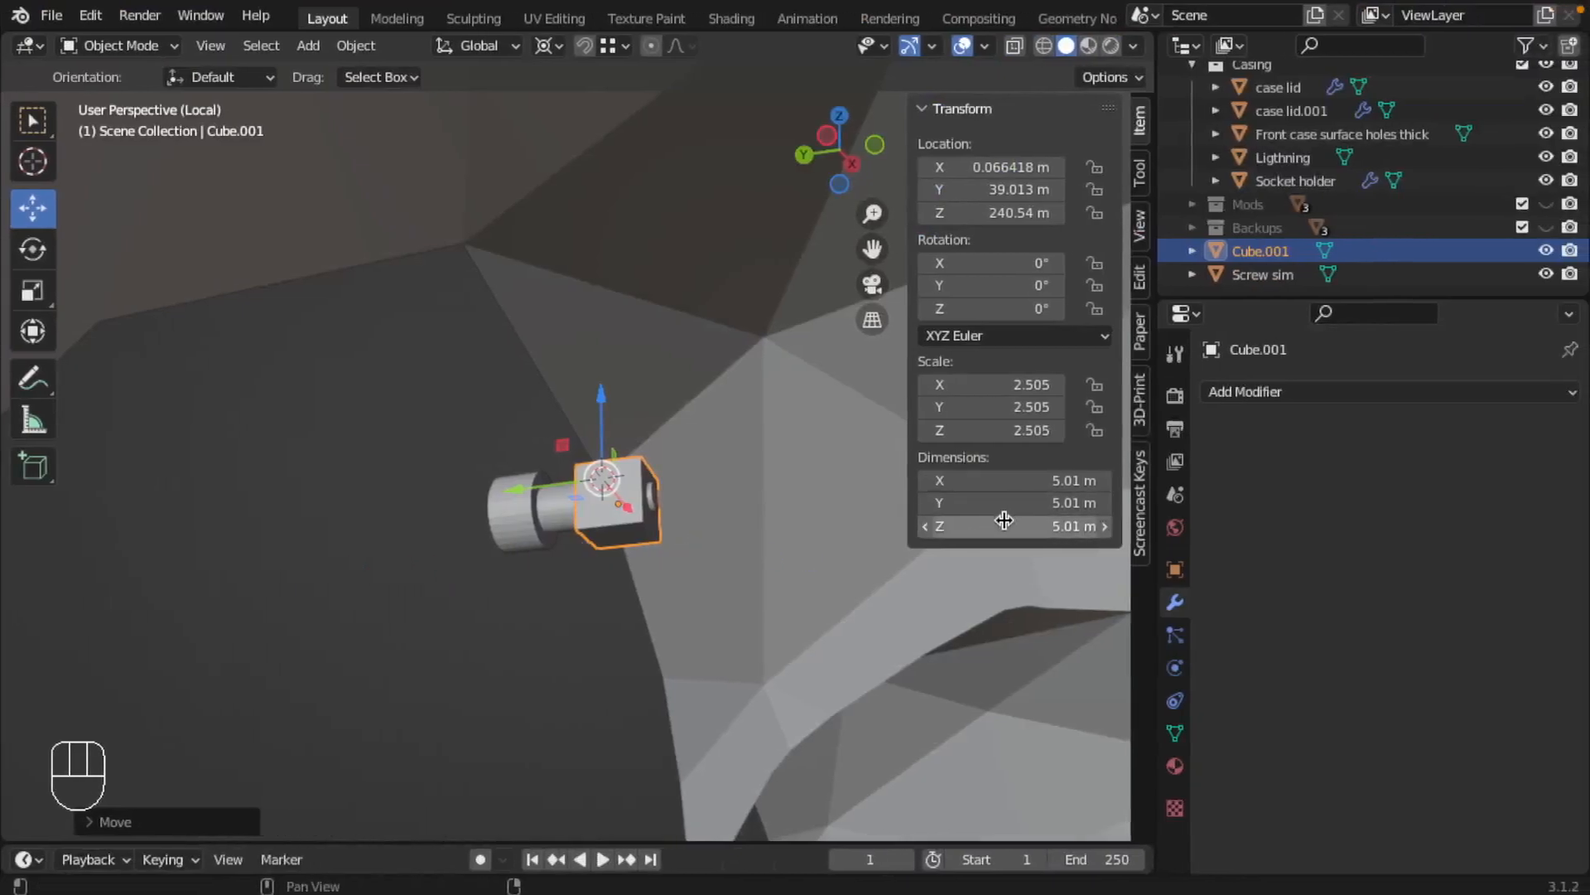
pyautogui.click(824, 555)
pyautogui.rightClick(605, 526)
pyautogui.rightClick(626, 537)
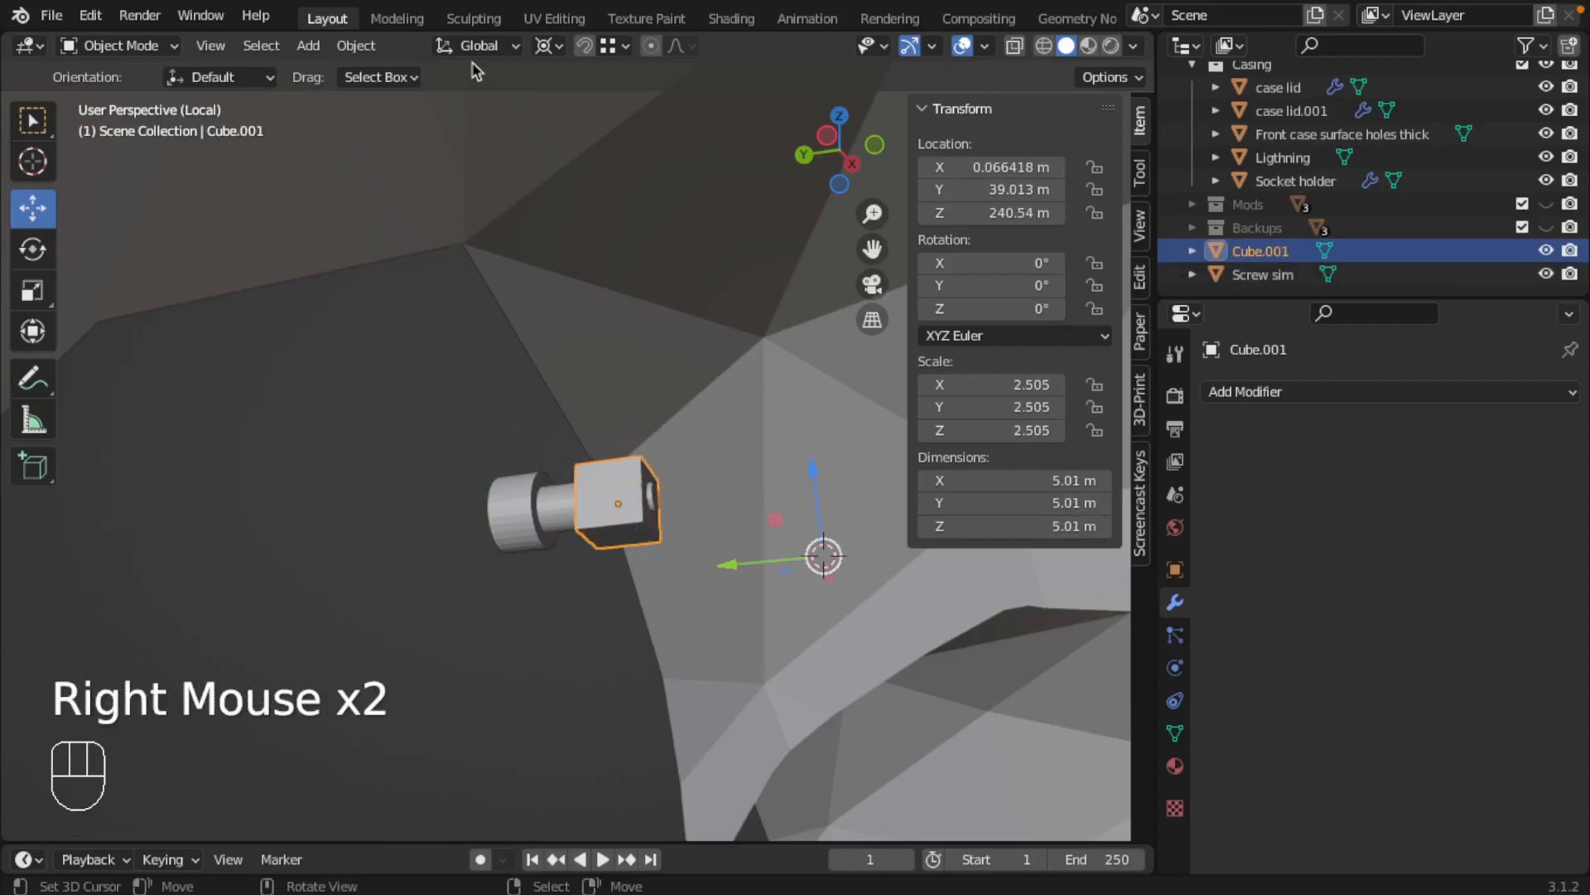
pyautogui.click(543, 45)
pyautogui.click(600, 150)
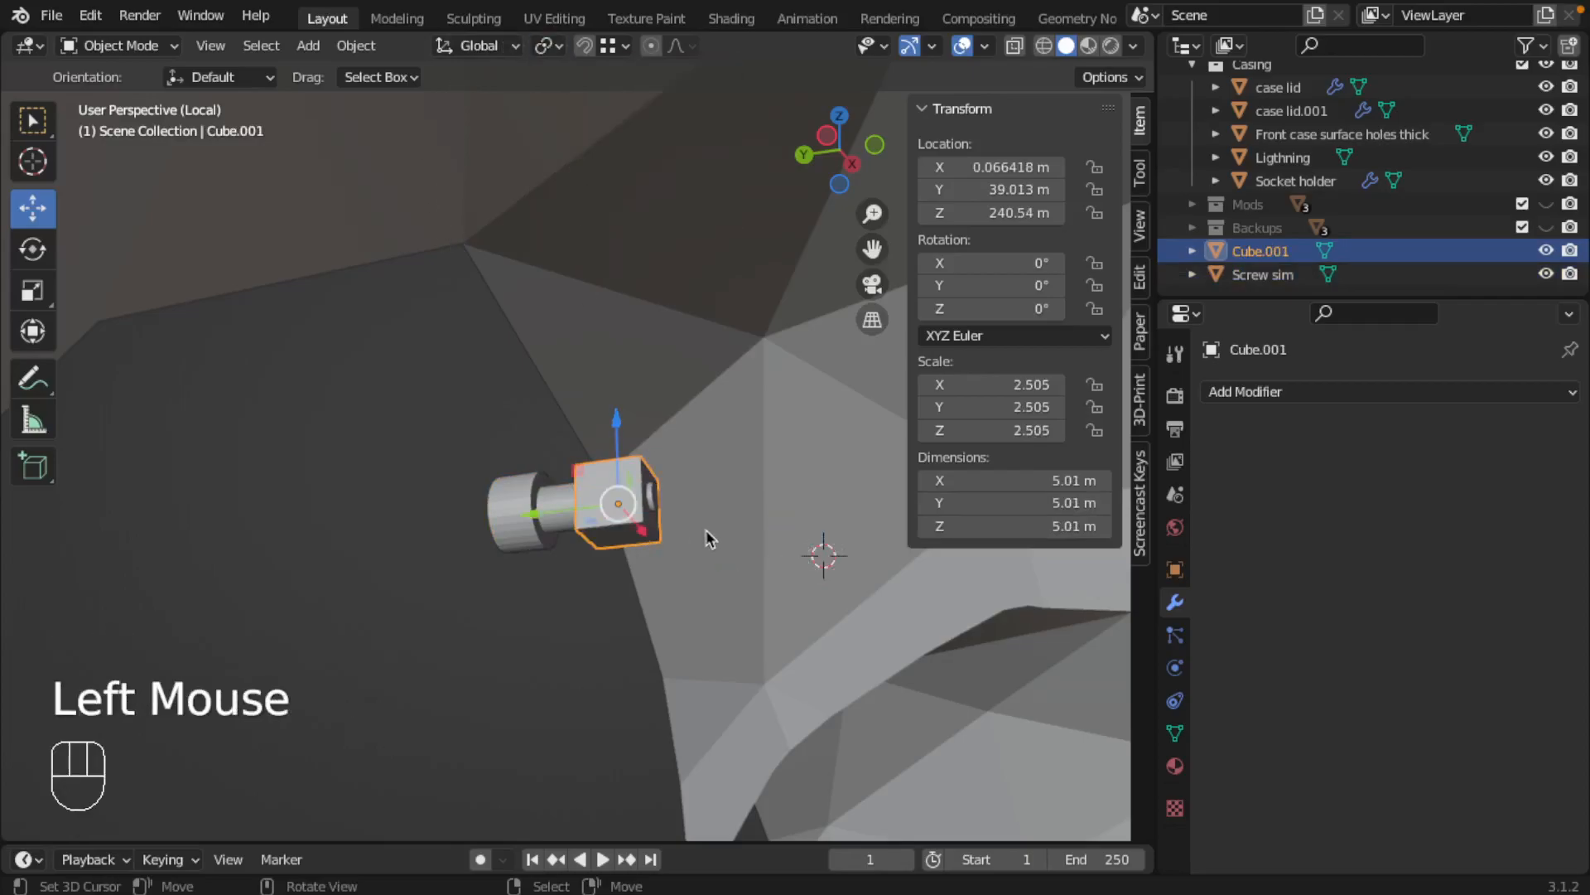
# Set the cube's Y dimension to 10 m
pyautogui.click(1012, 502)
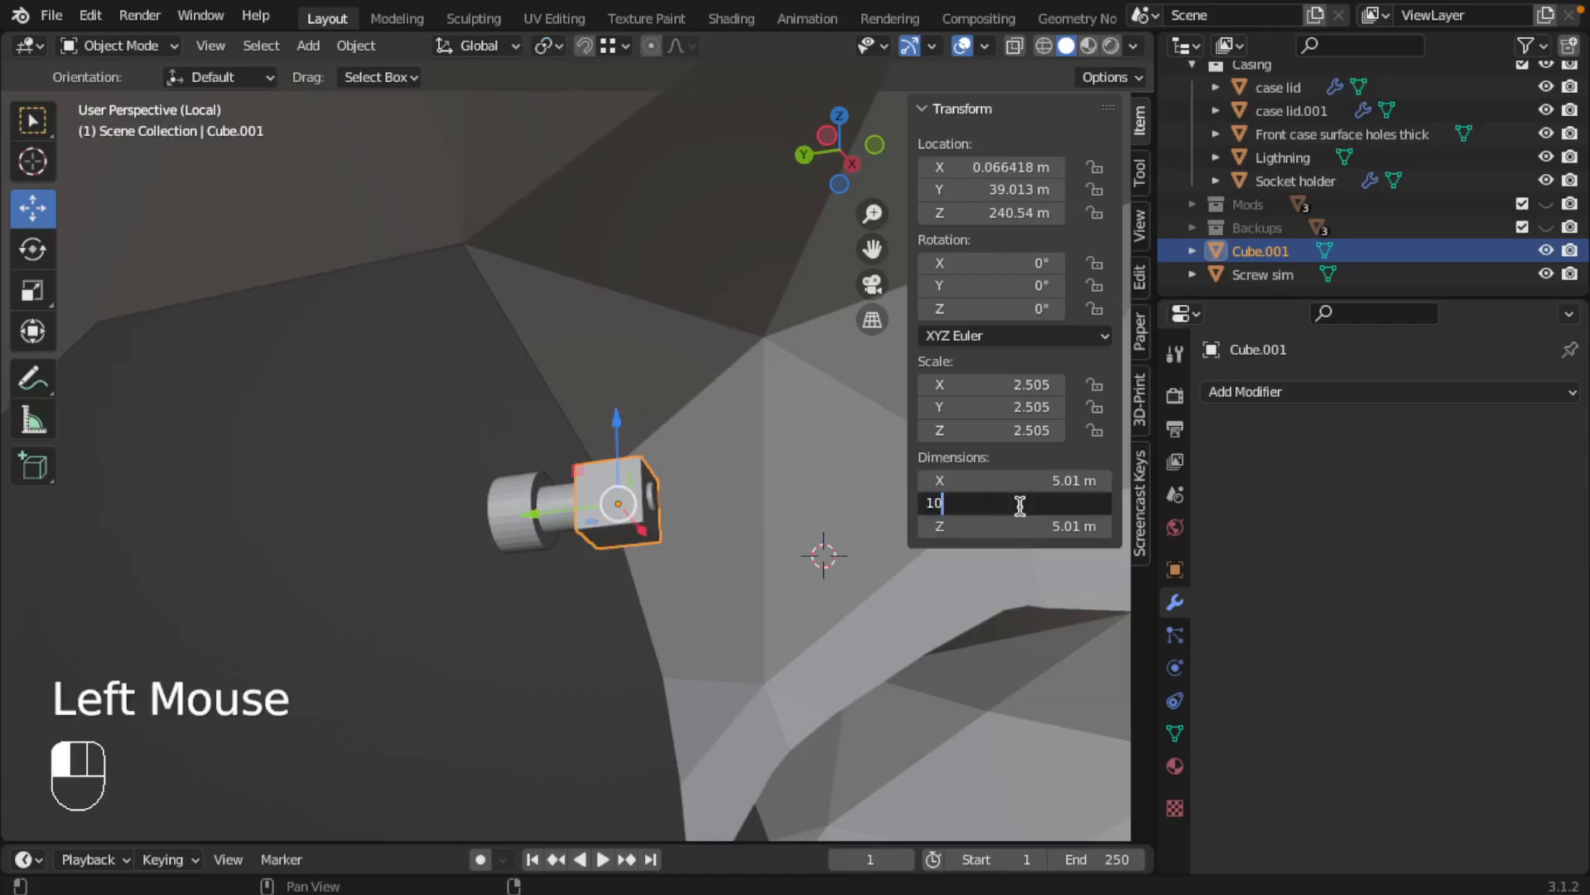
pyautogui.write('10')
pyautogui.press('Return')
# Move the lengthened block inward along Y to about 36.452 m in the right orthographic wireframe view
pyautogui.moveTo(729, 513); pyautogui.dragTo(686, 572, button='middle')
pyautogui.press('KP_3')
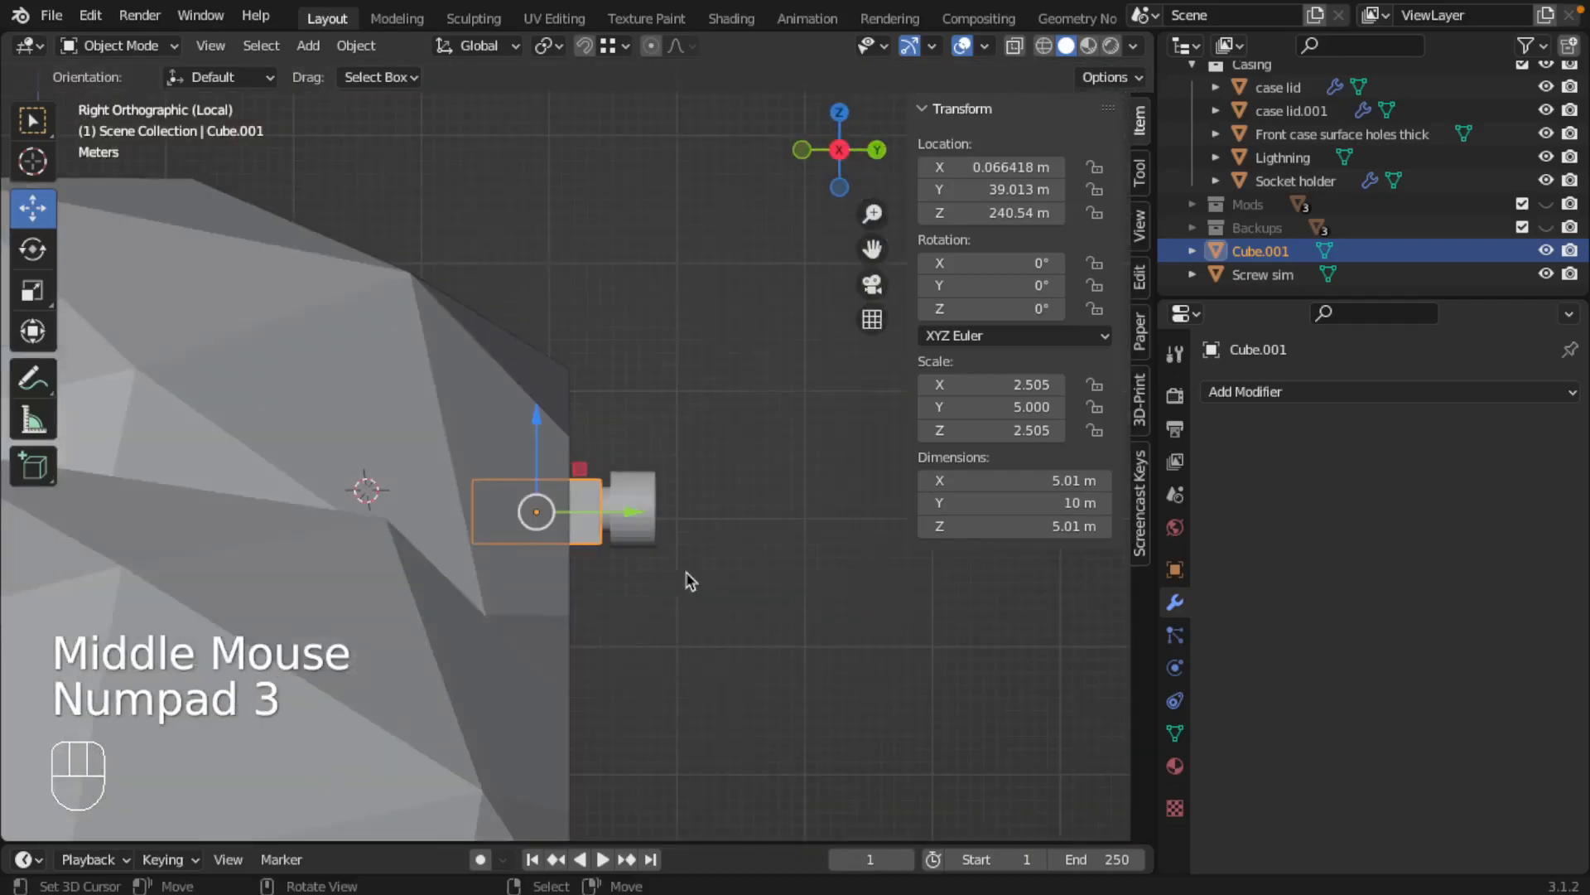
pyautogui.press('z')
pyautogui.moveTo(639, 518); pyautogui.dragTo(604, 508)
# Extend the Screw sim's thin pin by moving its end face along Y deeper into the block
pyautogui.click(530, 513)
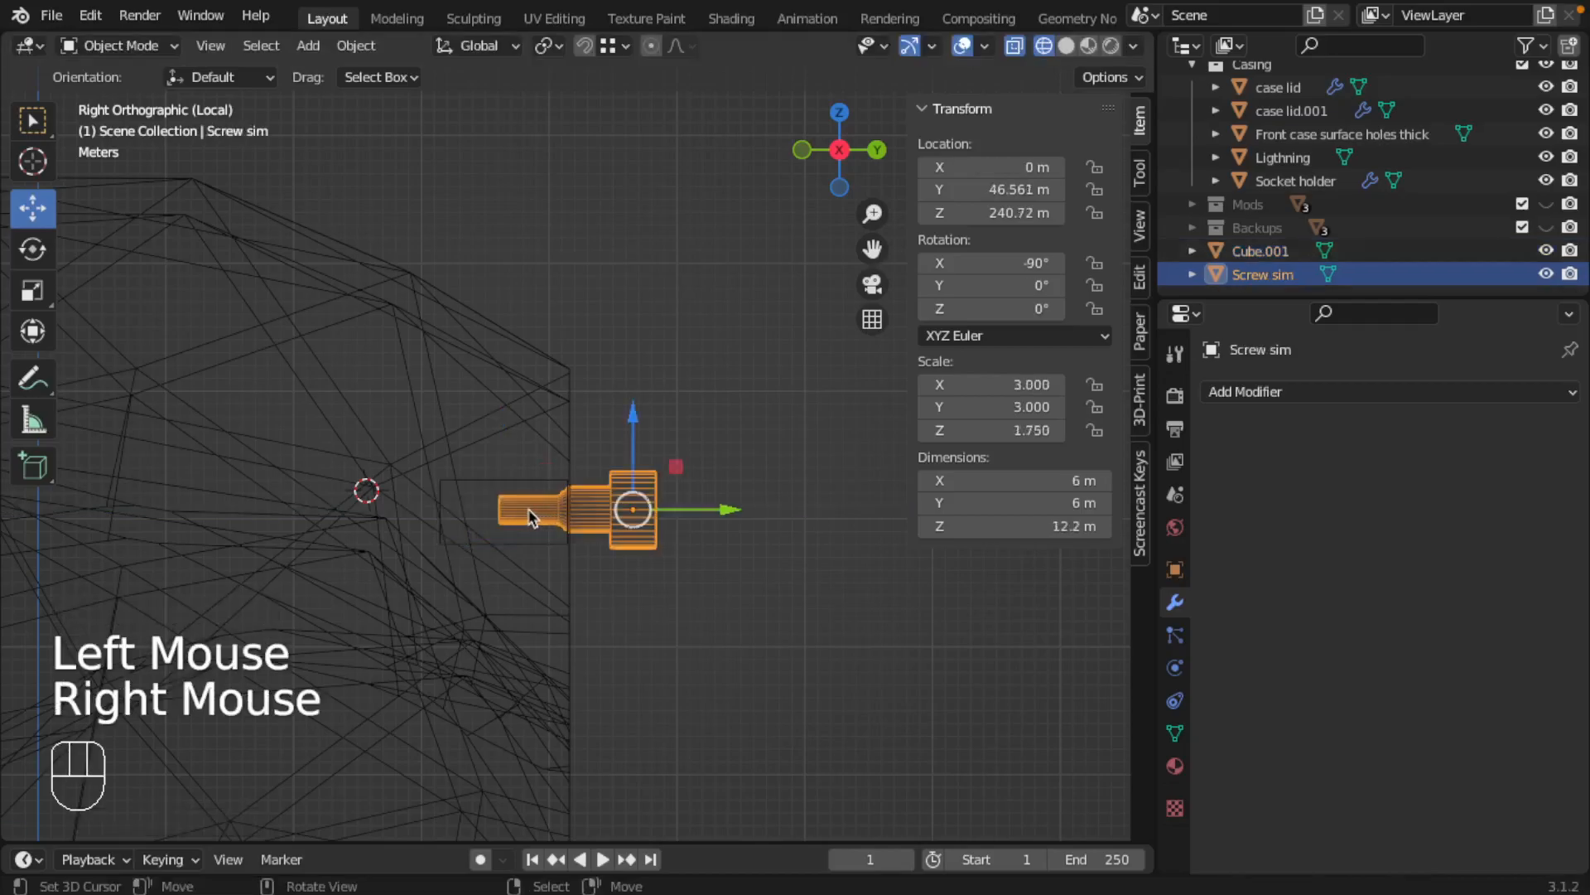
pyautogui.press('Tab')
pyautogui.moveTo(493, 508); pyautogui.dragTo(536, 519, button='middle')
pyautogui.rightClick(500, 512)
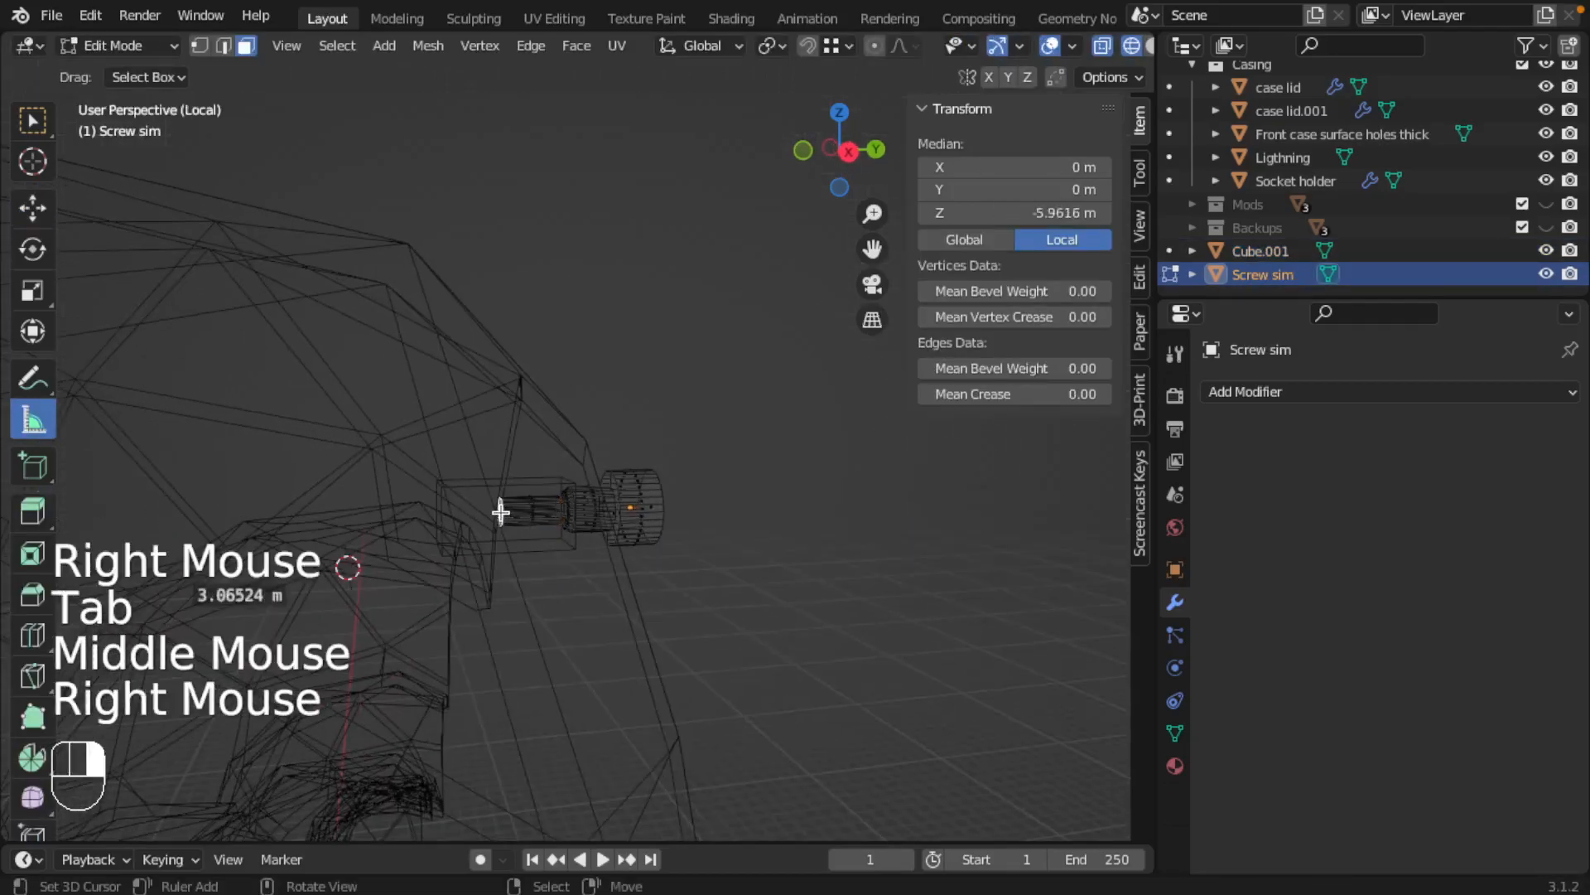
pyautogui.press('KP_3')
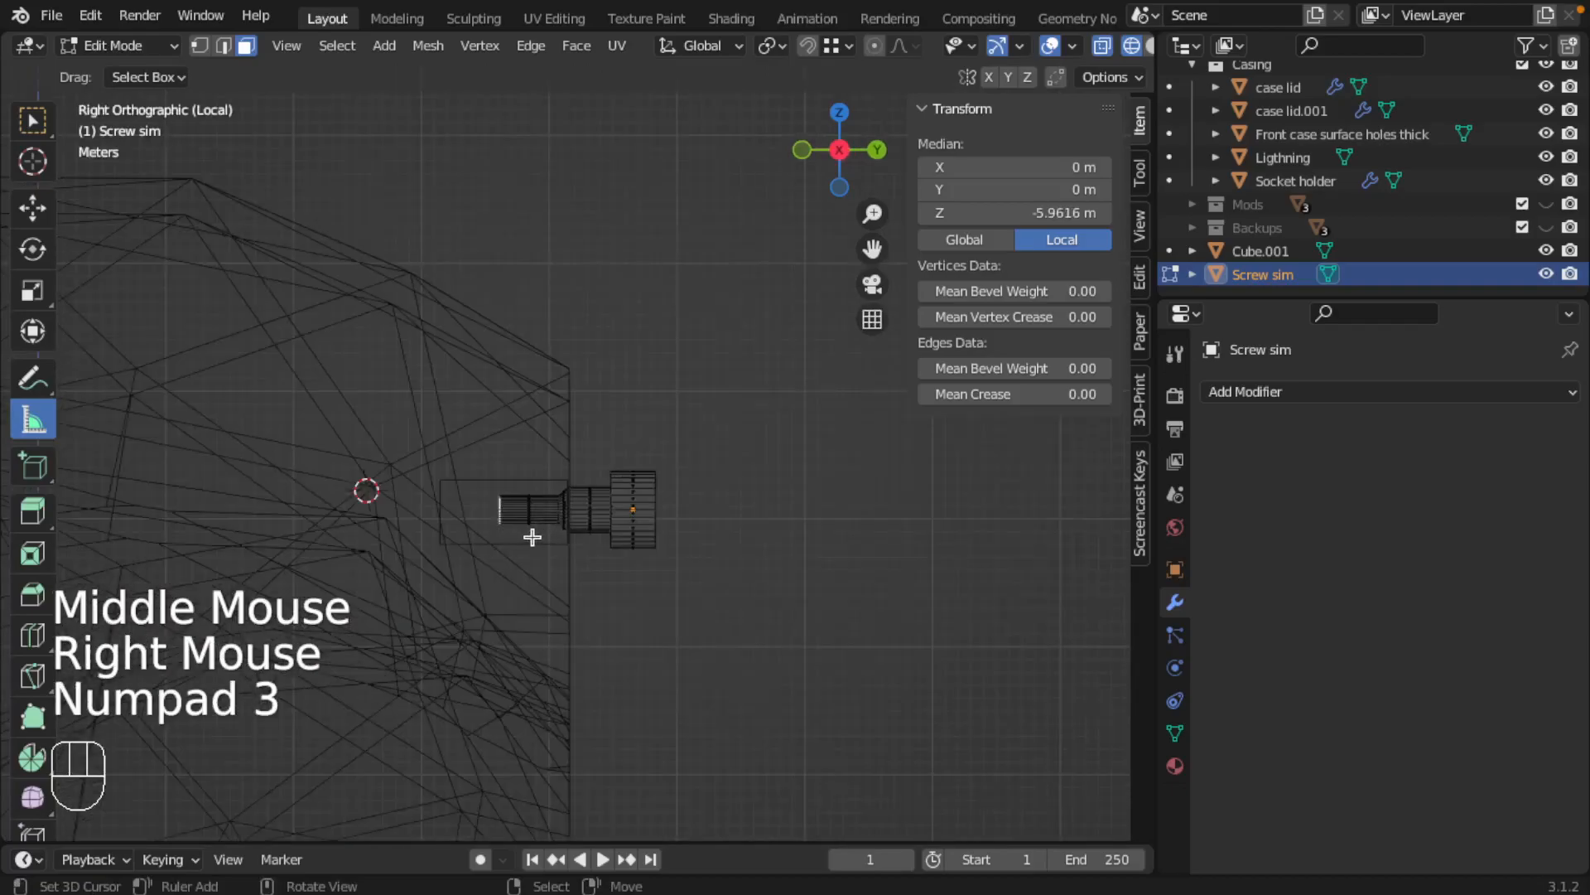
pyautogui.press('g')
pyautogui.press('z')
pyautogui.press('y')
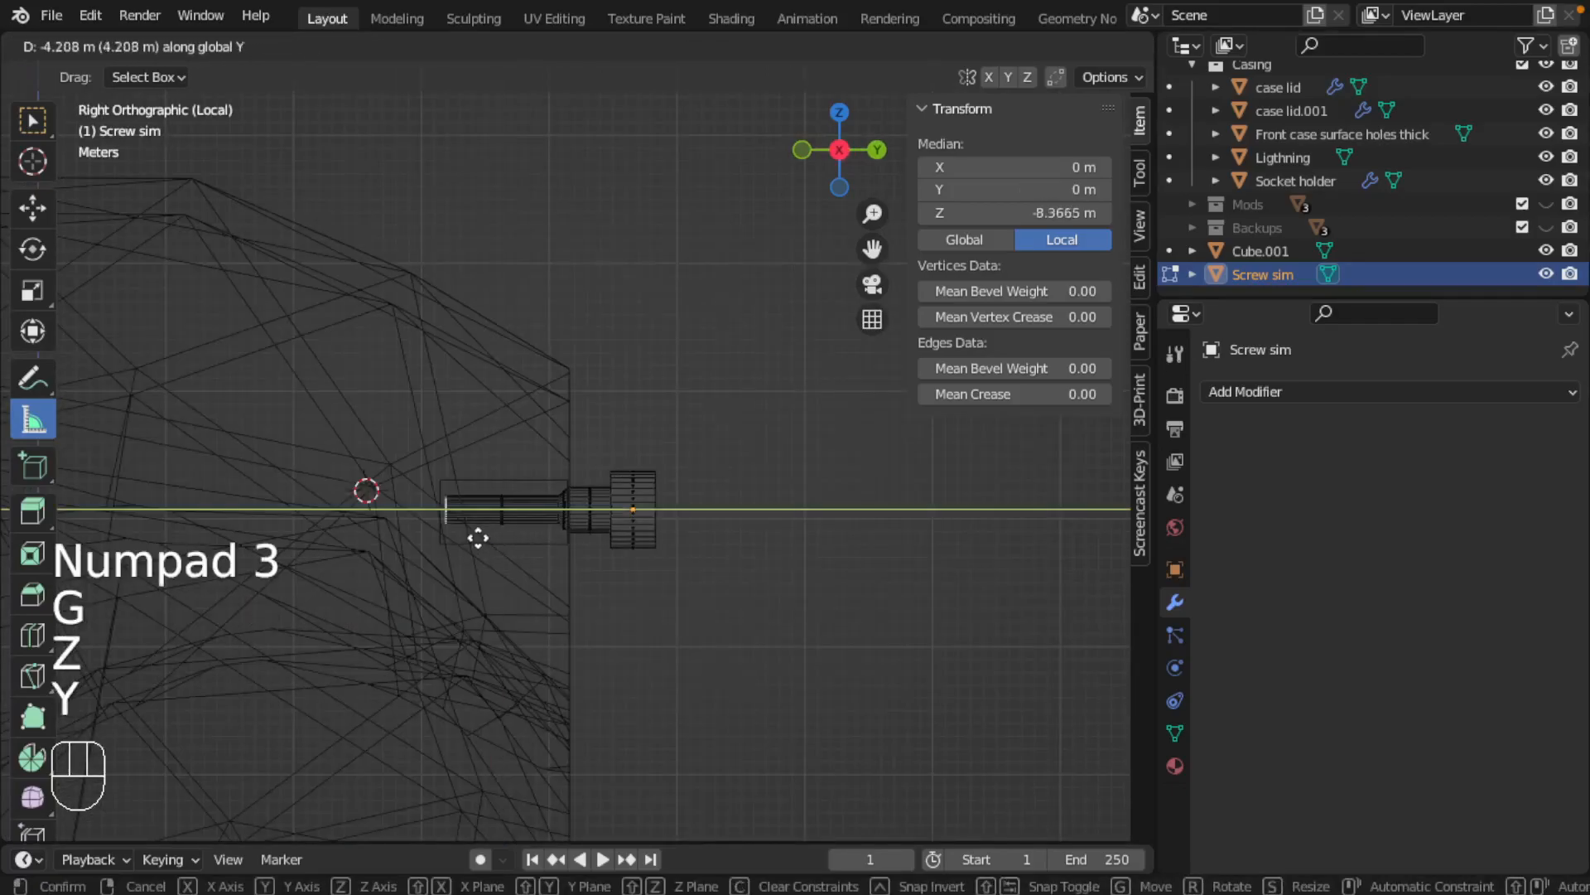
pyautogui.click(501, 525)
pyautogui.press('Tab')
# Widen the block around the screw by scaling it to about 7.49 m in X and 7.38 m in Z
pyautogui.moveTo(500, 525); pyautogui.dragTo(405, 530, button='middle')
pyautogui.rightClick(533, 490)
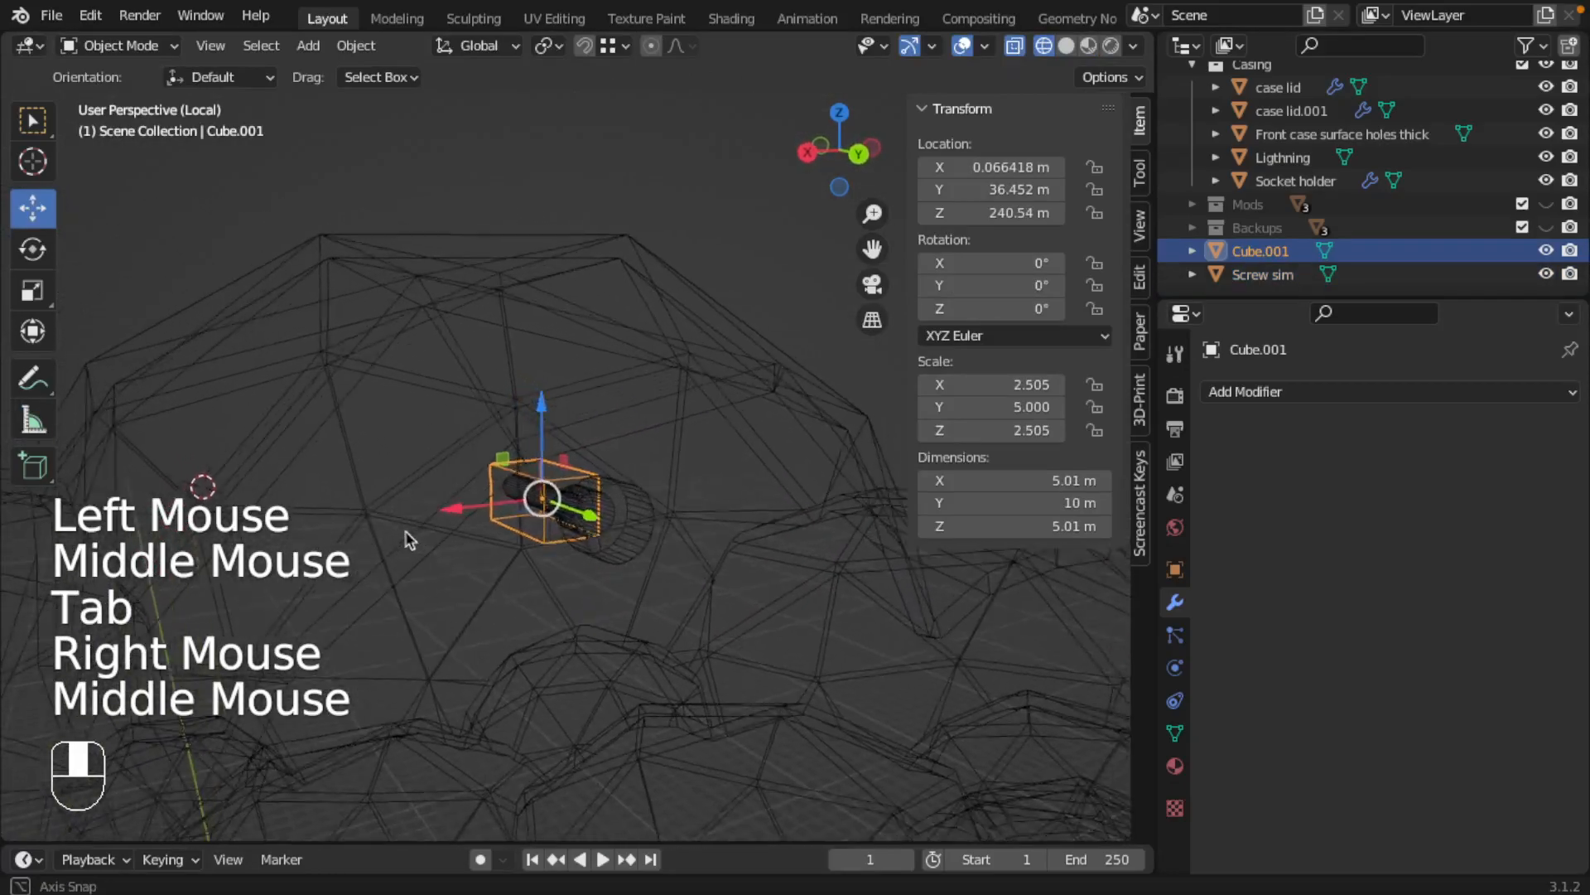
pyautogui.scroll(-2, 575, 498)
pyautogui.scroll(1, 574, 498)
pyautogui.scroll(1, 574, 498)
pyautogui.moveTo(668, 500); pyautogui.dragTo(571, 489, button='middle')
pyautogui.press('s')
pyautogui.press('x')
pyautogui.click(614, 511)
pyautogui.press('s')
pyautogui.press('z')
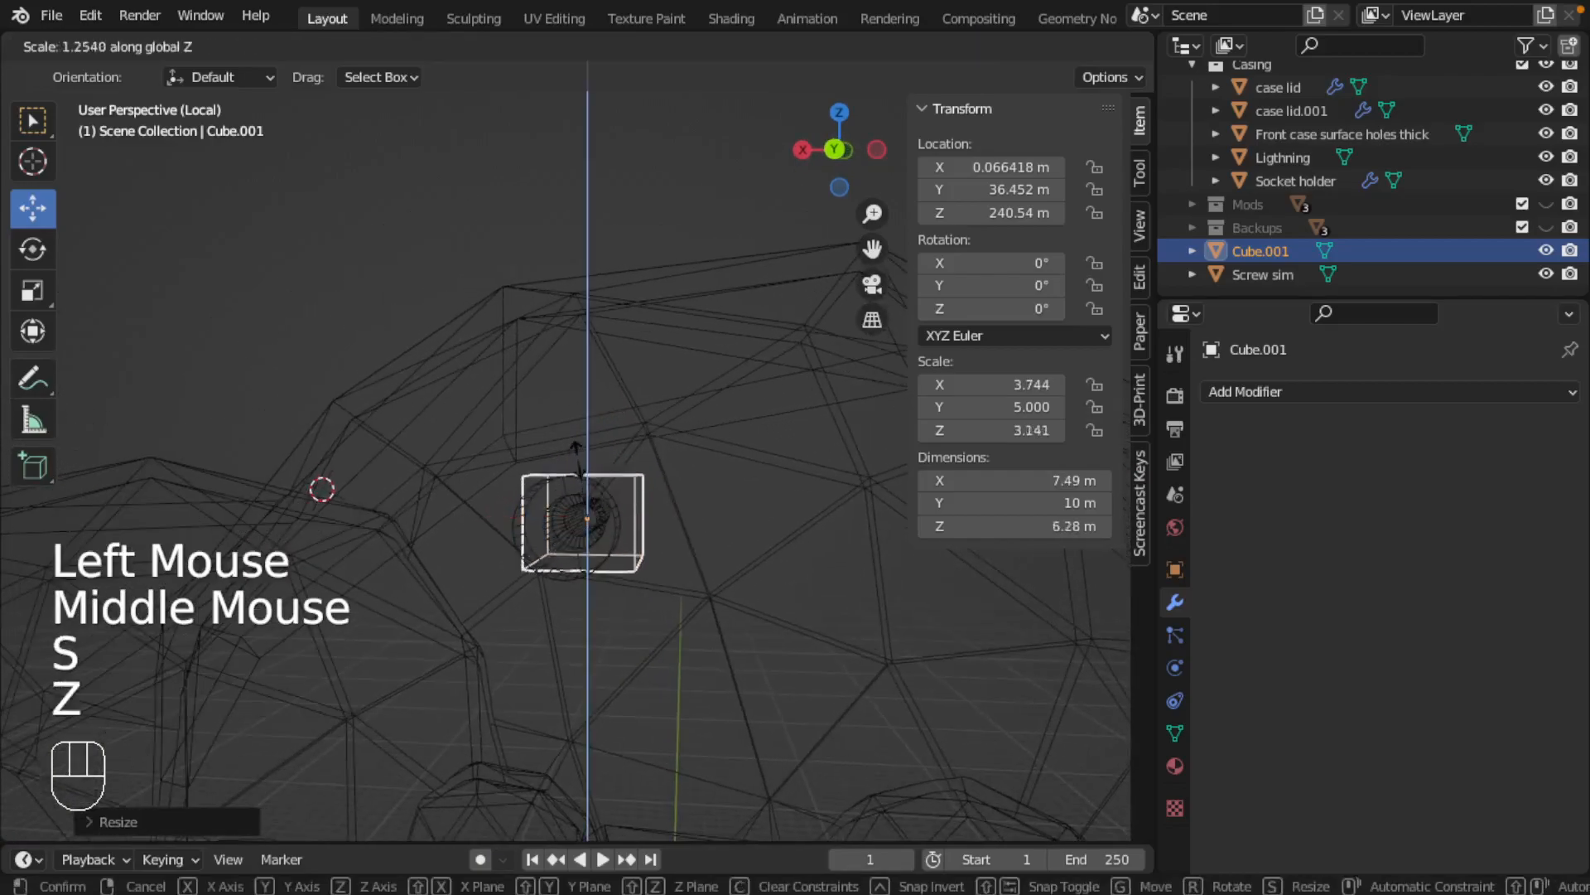
pyautogui.click(577, 452)
pyautogui.moveTo(578, 452); pyautogui.dragTo(488, 569, button='middle')
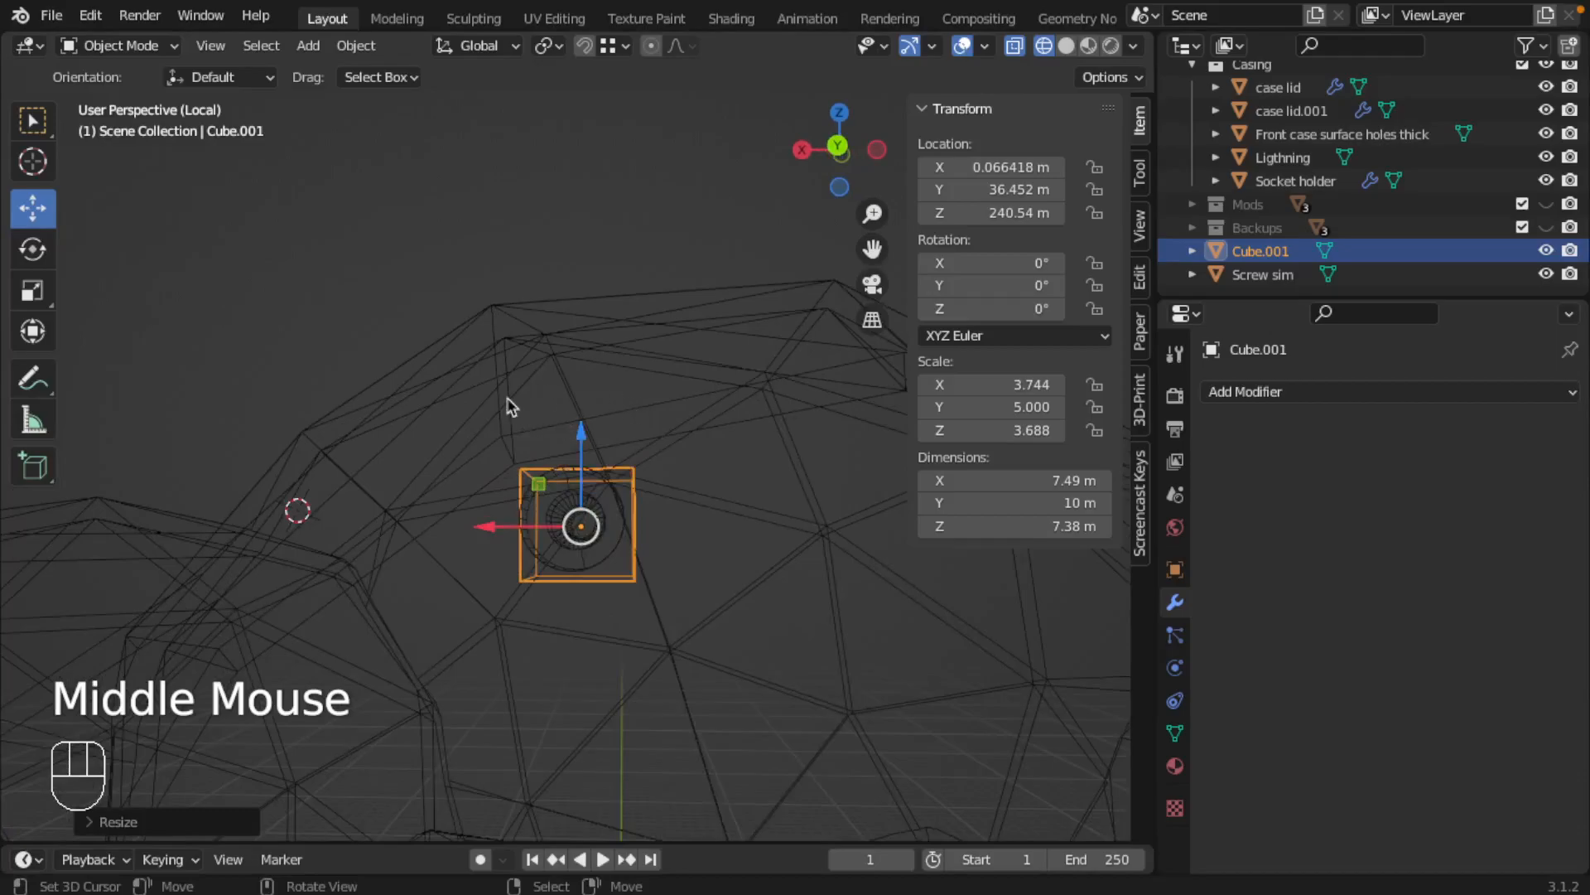
# Extrude the mounting block's top face straight up through the casing wall, making the block about 18.3 m tall
pyautogui.moveTo(636, 414); pyautogui.dragTo(657, 474, button='middle')
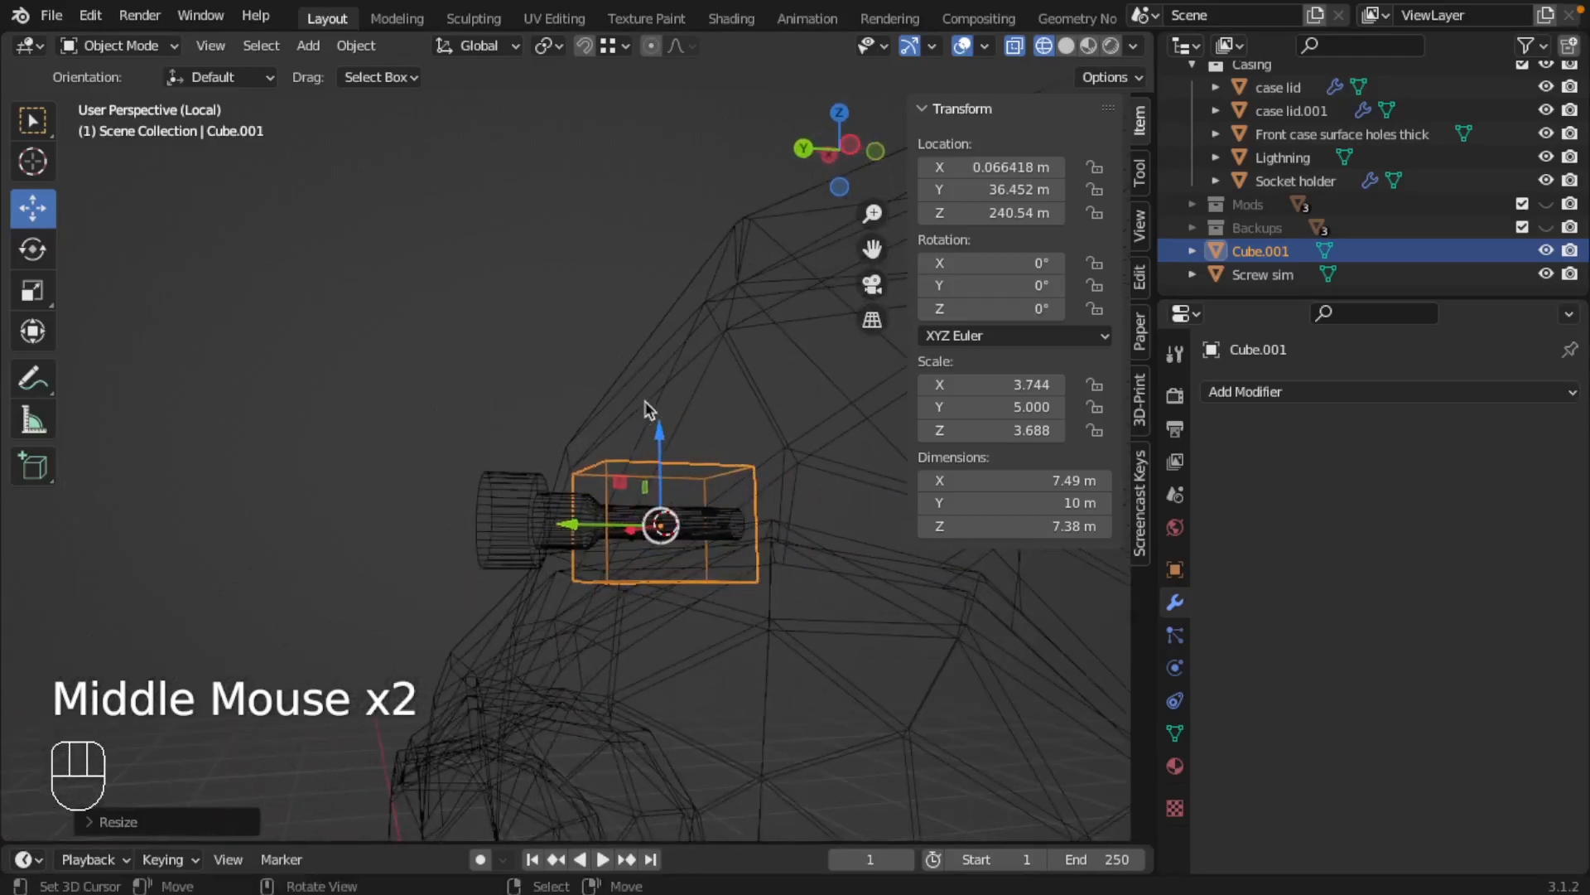
pyautogui.moveTo(696, 424)
pyautogui.mouseDown(button='middle')
pyautogui.moveTo(756, 557)
pyautogui.moveTo(817, 497)
pyautogui.moveTo(892, 474)
pyautogui.moveTo(623, 471)
pyautogui.moveTo(644, 477)
pyautogui.moveTo(583, 507)
pyautogui.moveTo(643, 465)
pyautogui.moveTo(650, 477)
pyautogui.mouseUp(button='middle')
pyautogui.press('z')
pyautogui.press('Tab')
pyautogui.rightClick(643, 476)
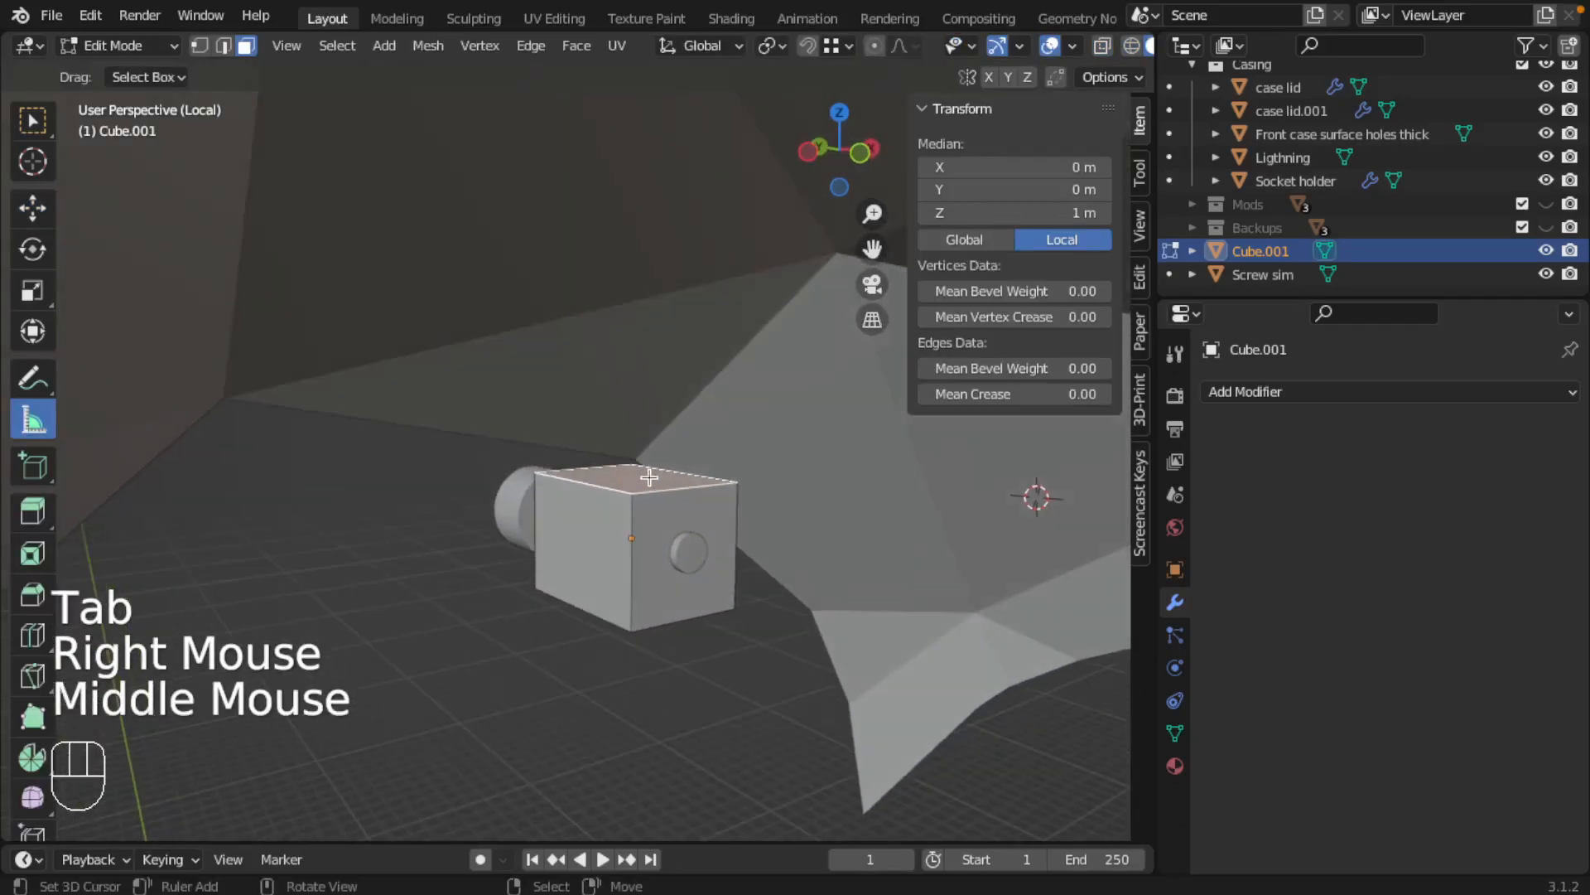
pyautogui.press('e')
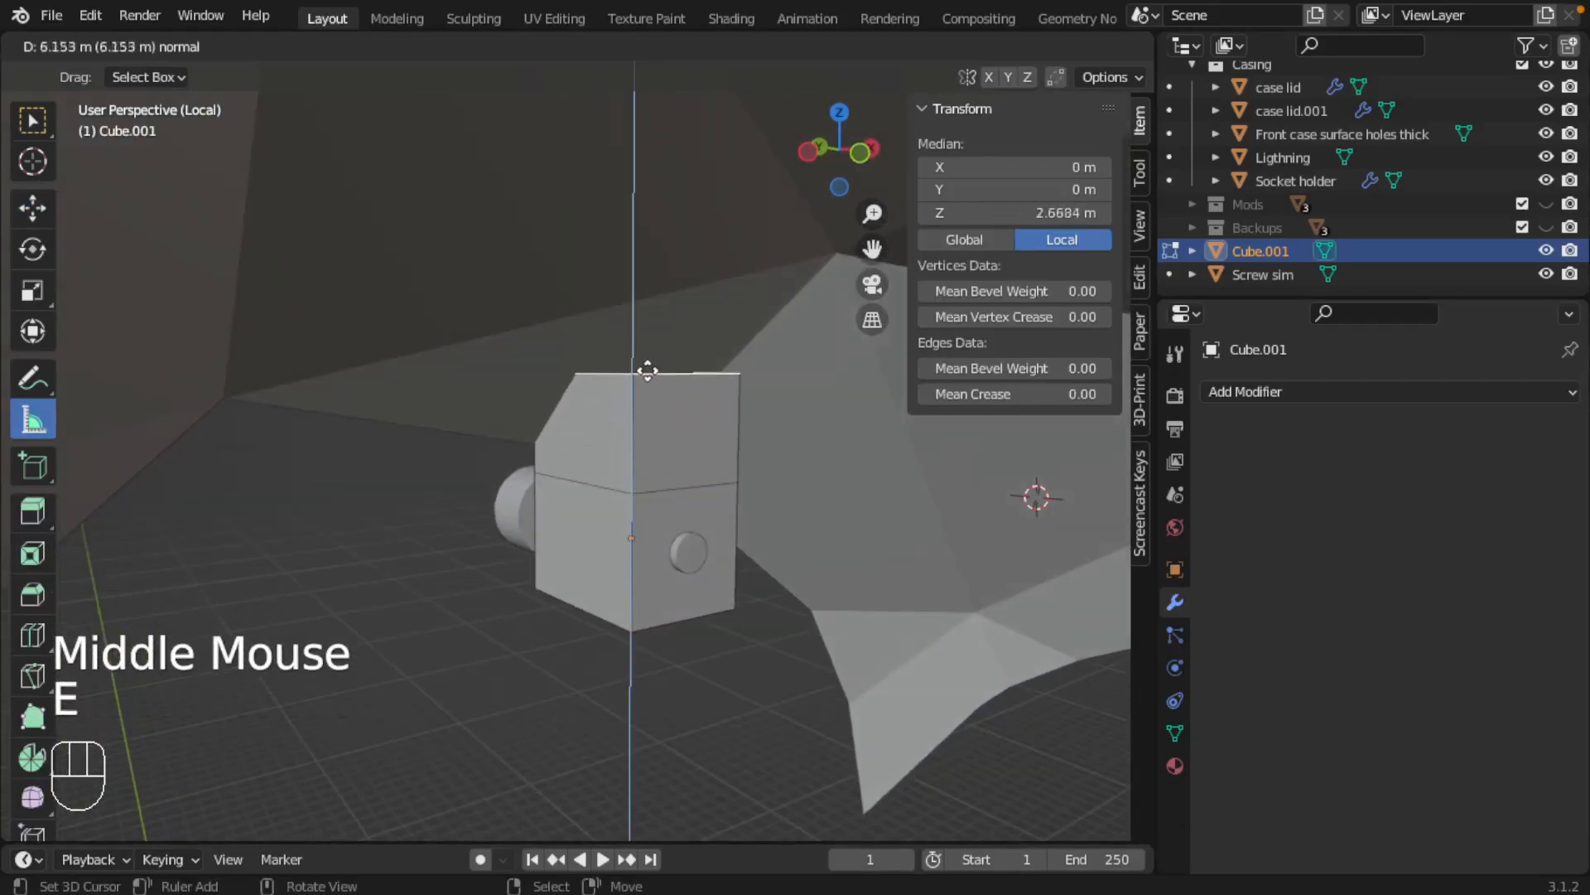
pyautogui.click(646, 289)
pyautogui.moveTo(646, 289); pyautogui.dragTo(603, 345, button='middle')
pyautogui.moveTo(642, 258); pyautogui.dragTo(797, 336, button='middle')
pyautogui.moveTo(613, 346); pyautogui.dragTo(676, 449, button='middle')
pyautogui.hotkey('ctrl', 'r')
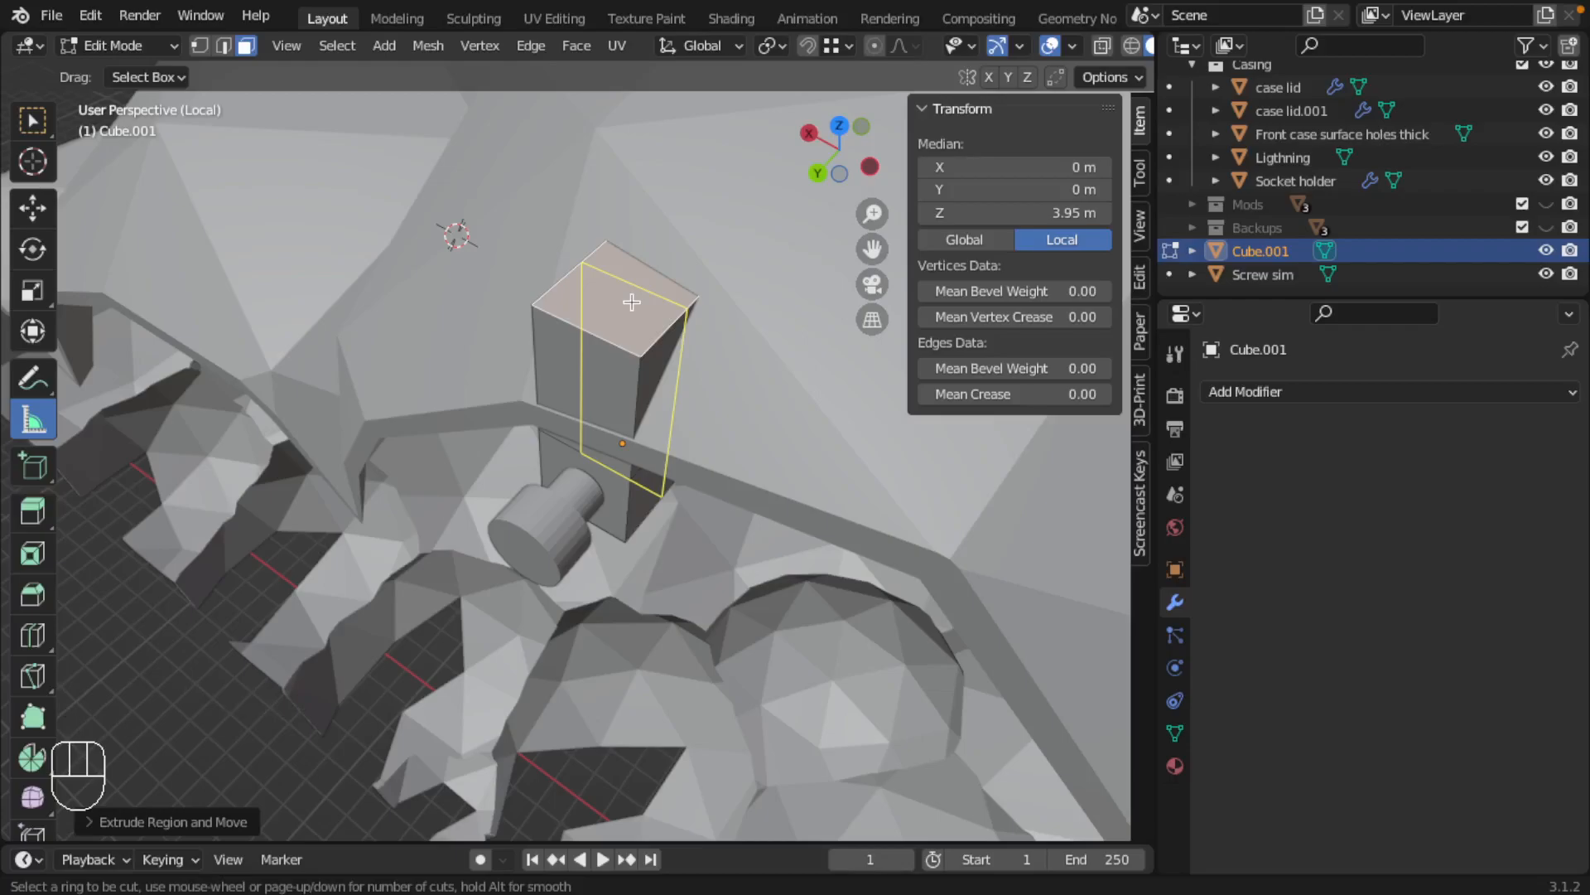
pyautogui.press('Escape')
# Duplicate the mounting block in object mode and place the copy lower down along Z
pyautogui.press('Tab')
pyautogui.scroll(-3, 669, 441)
pyautogui.moveTo(679, 365); pyautogui.dragTo(642, 394, button='middle')
pyautogui.hotkey('shift', 'd')
pyautogui.press('z')
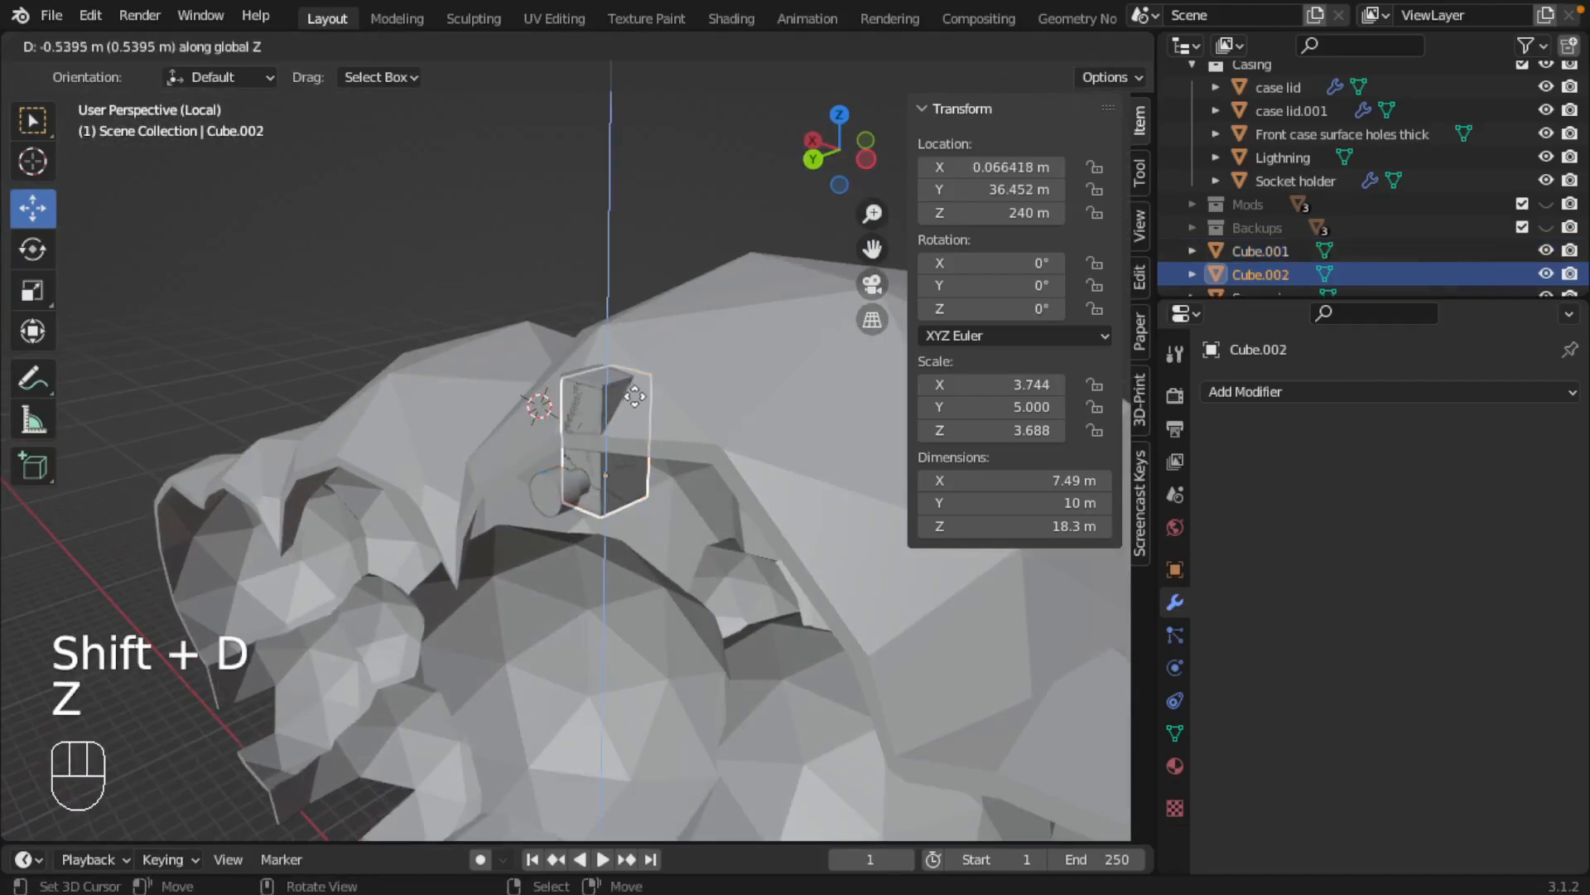
pyautogui.click(623, 477)
# Add a vertical loop cut to the original block, slid toward its screw-head side to about 0.41 in local Y
pyautogui.rightClick(623, 473)
pyautogui.moveTo(666, 484); pyautogui.dragTo(626, 445, button='middle')
pyautogui.press('Tab')
pyautogui.scroll(3, 586, 397)
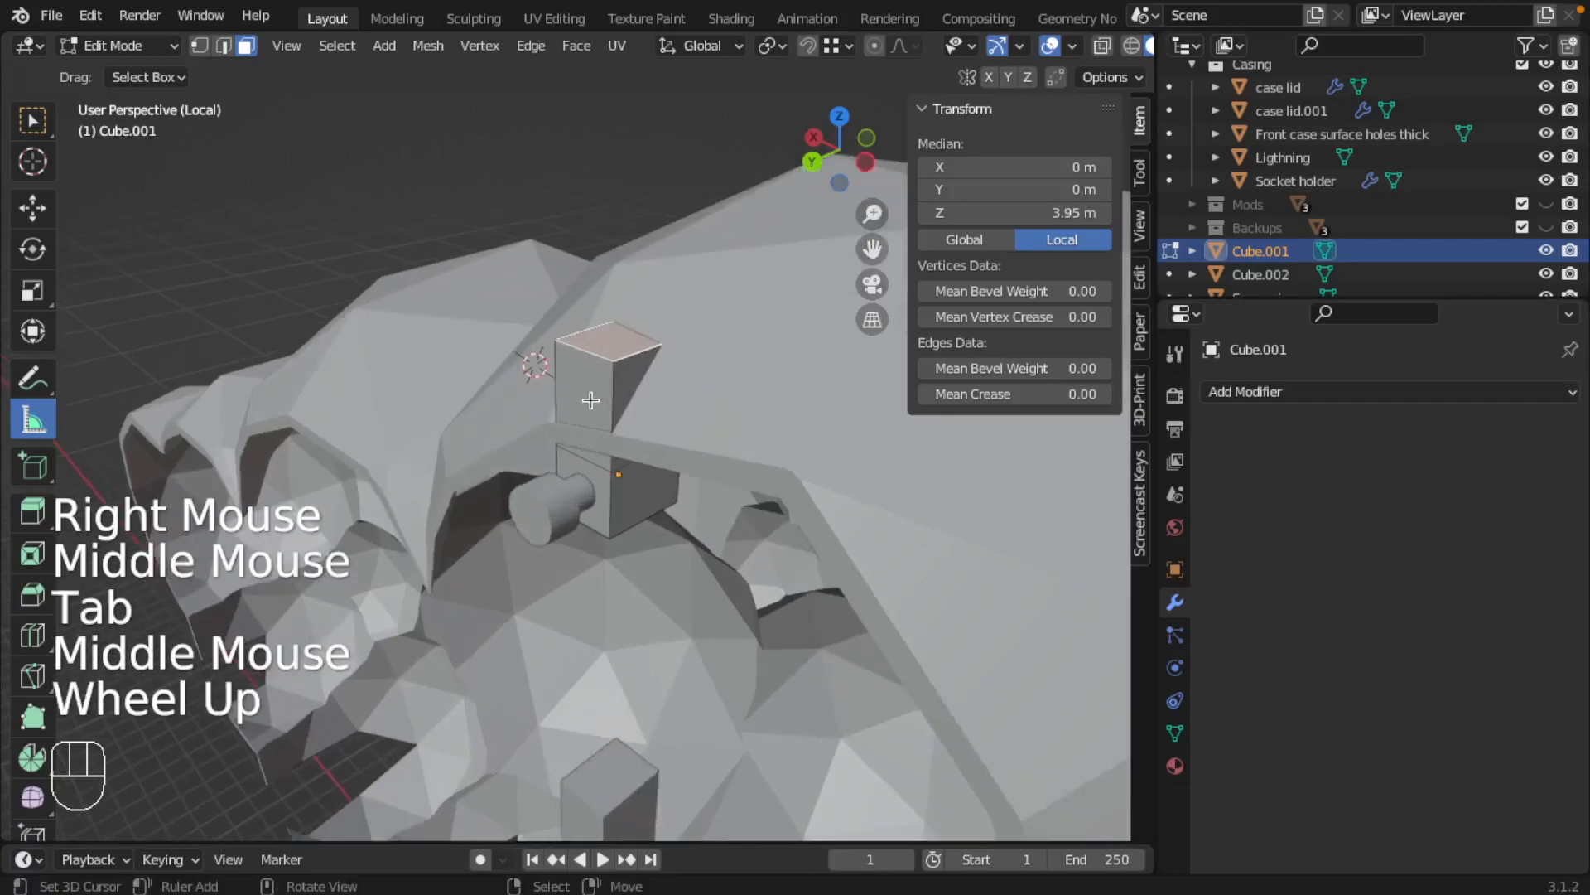
pyautogui.keyDown('shift'); pyautogui.moveTo(614, 376); pyautogui.dragTo(603, 410, button='middle'); pyautogui.keyUp('shift')
pyautogui.moveTo(603, 410); pyautogui.dragTo(601, 441, button='middle')
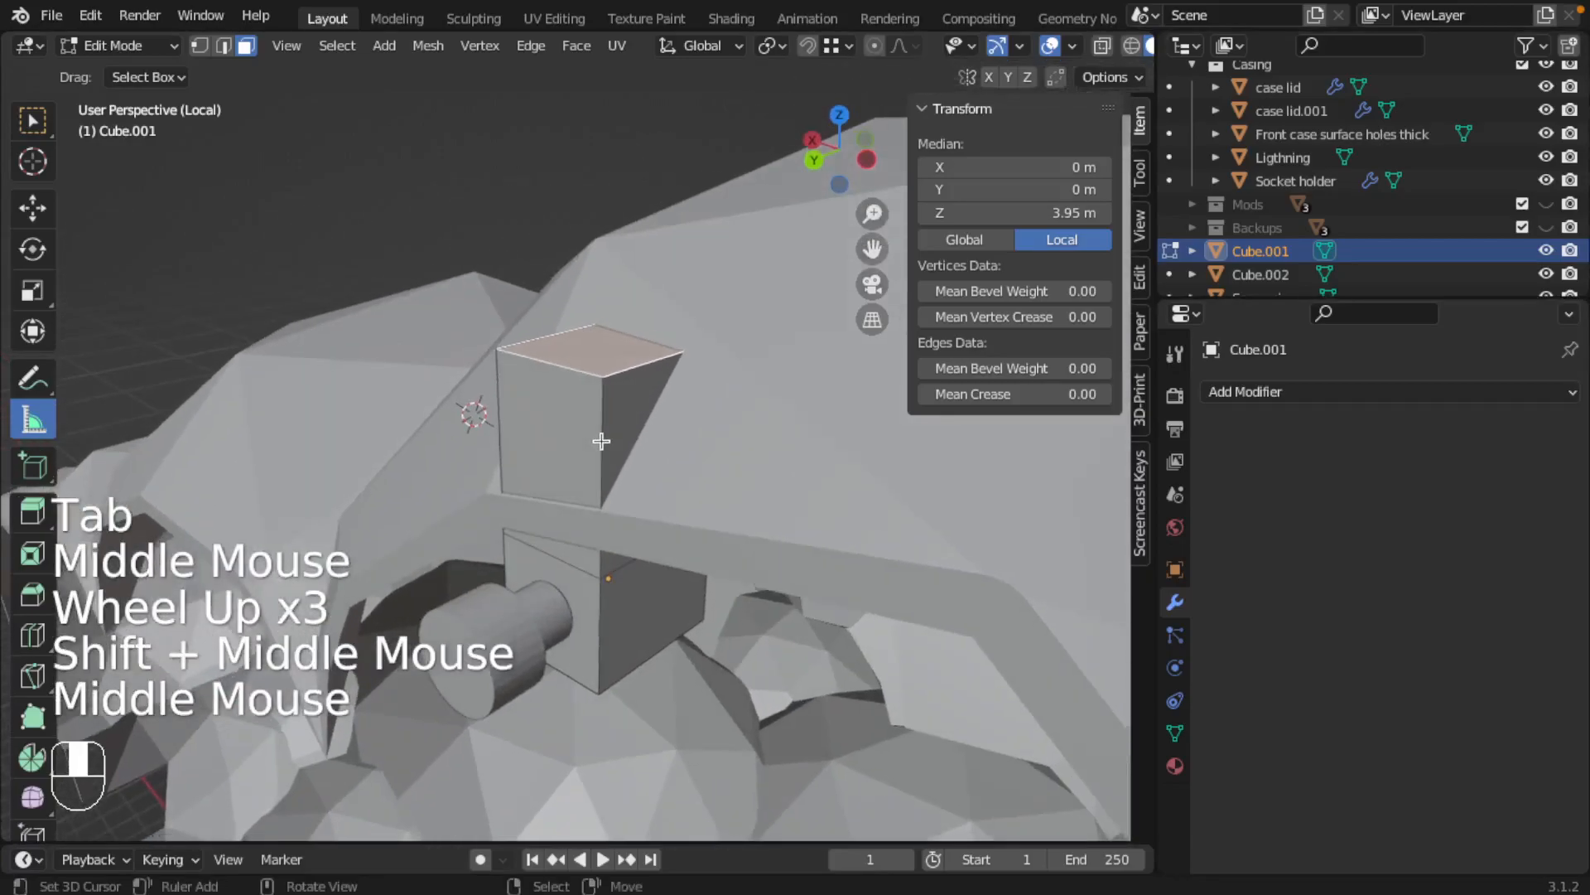
pyautogui.hotkey('ctrl', 'r')
pyautogui.click(599, 375)
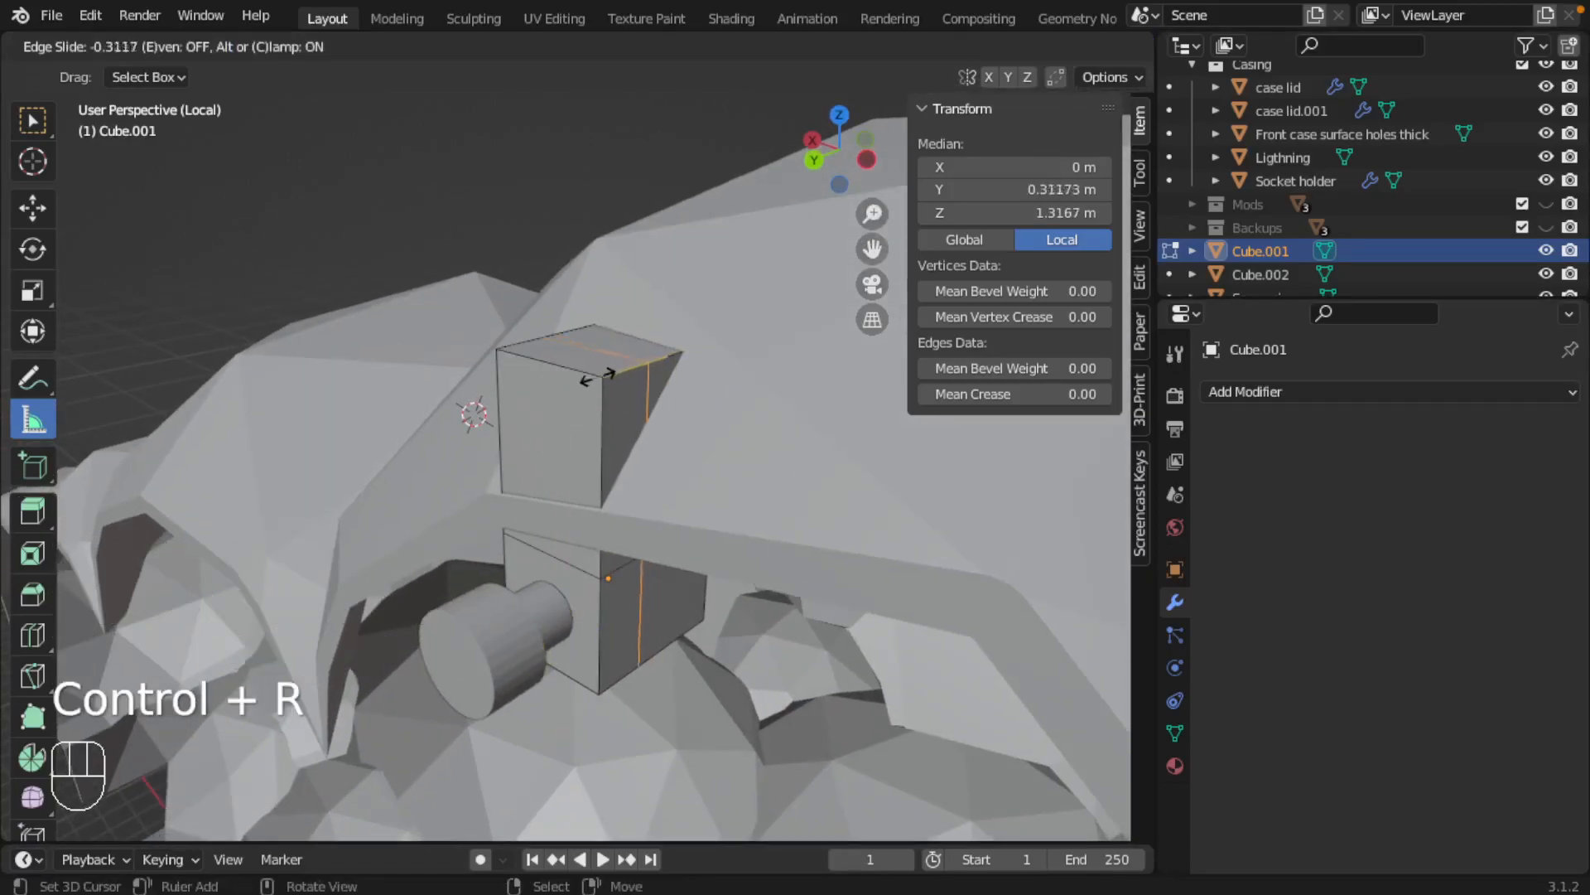
pyautogui.click(588, 379)
# Lower the block's top edge on the screw-head side along Z to about 1.667 m local height
pyautogui.hotkey('ctrl', 'Tab')
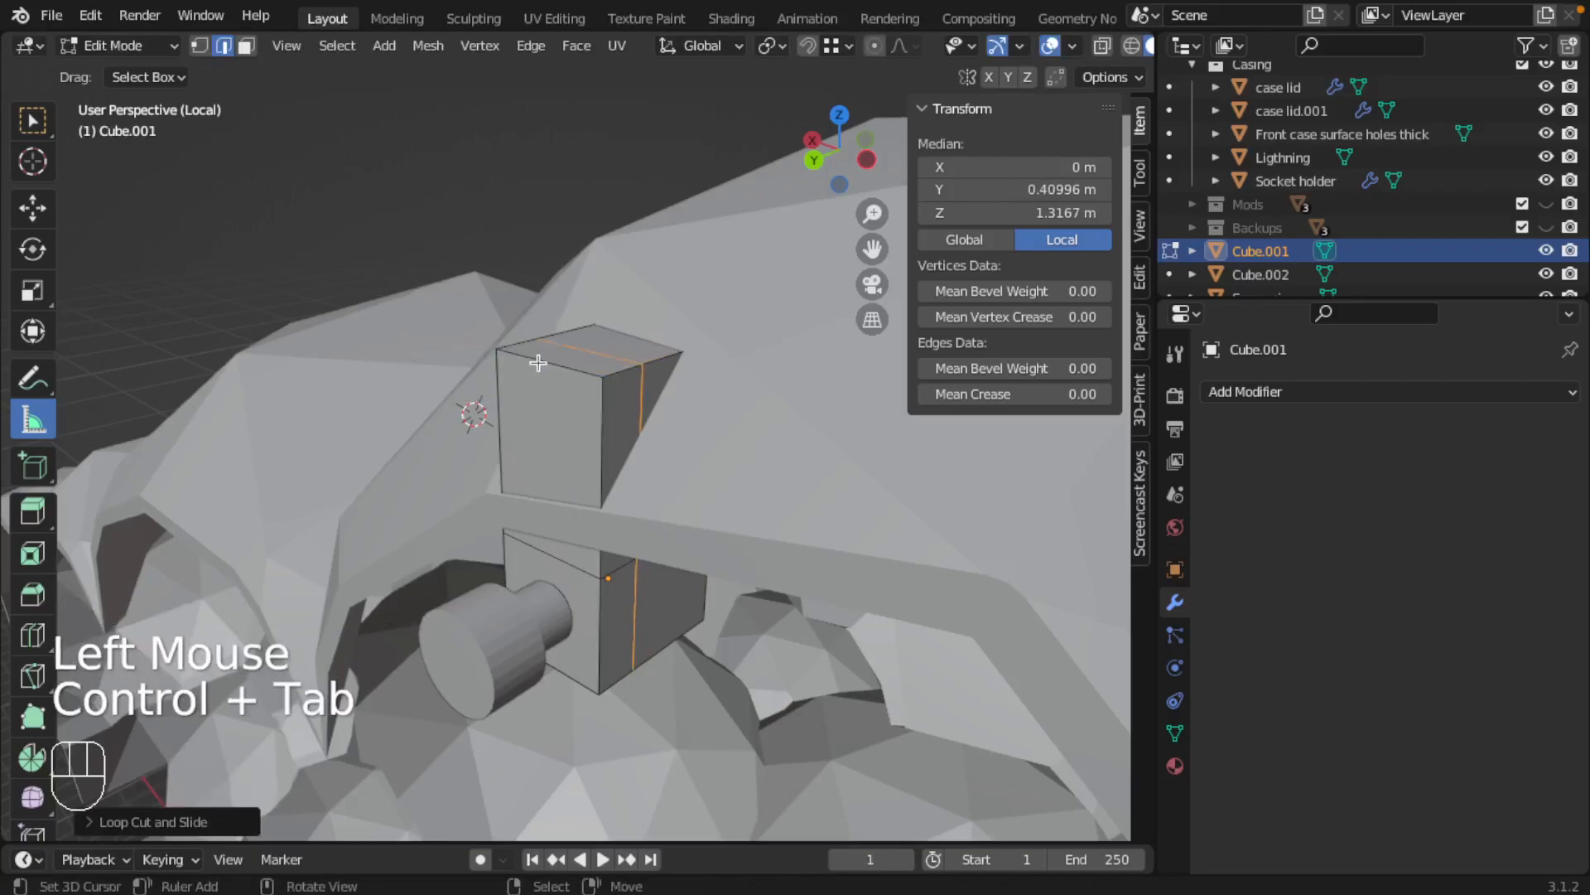
pyautogui.rightClick(566, 351)
pyautogui.press('g')
pyautogui.press('z')
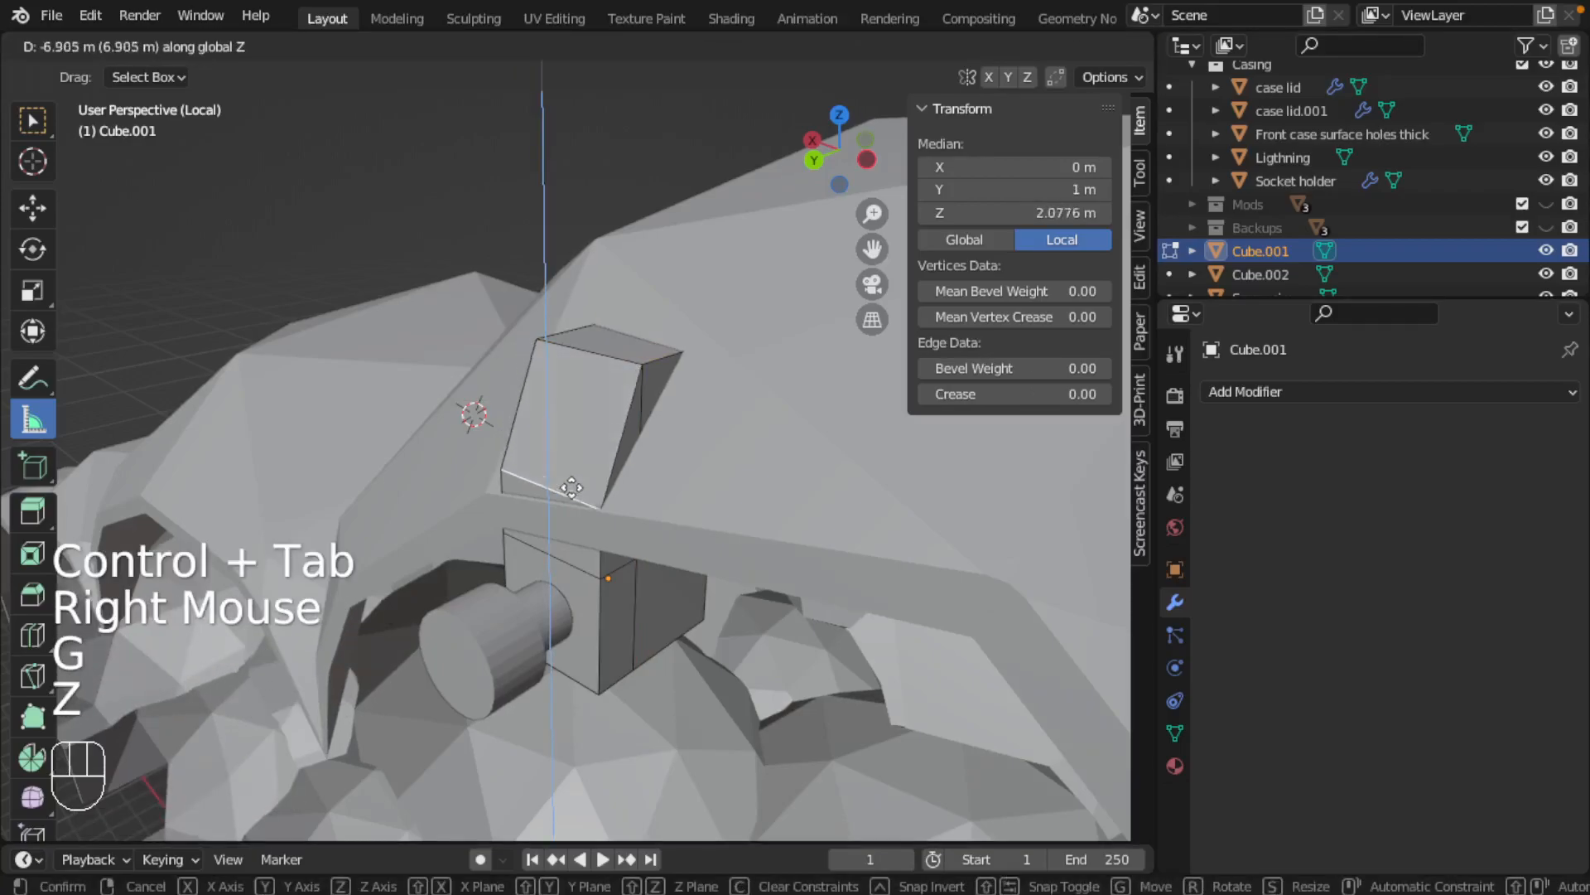
pyautogui.click(570, 504)
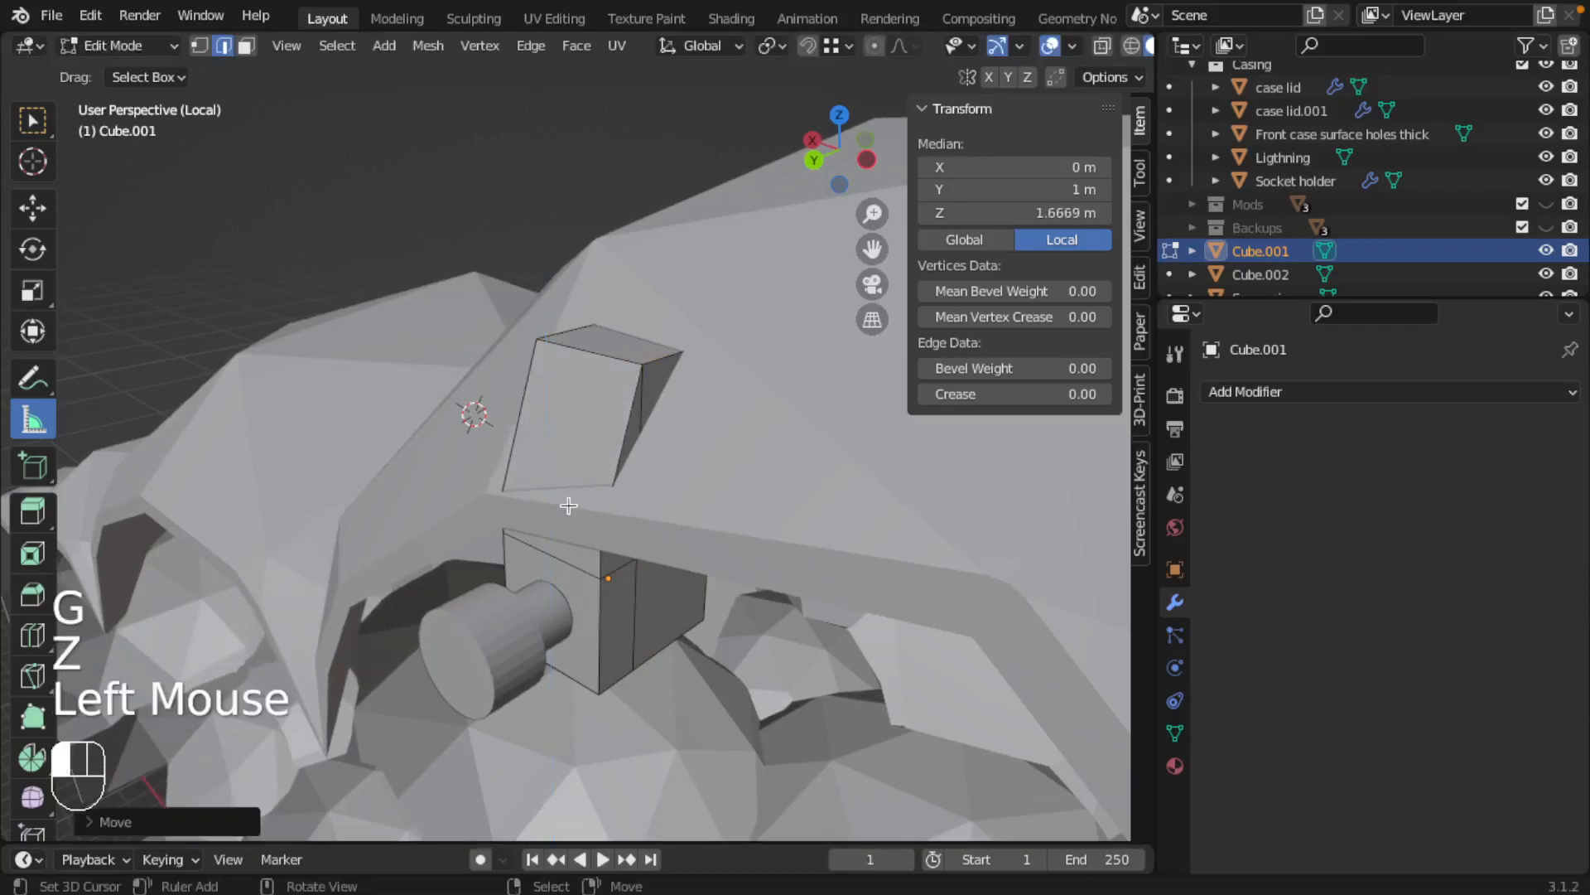
# Lower the loop cut's top edge along Z to about 2.341 m local height, inside the casing wall
pyautogui.rightClick(599, 349)
pyautogui.press('g')
pyautogui.press('z')
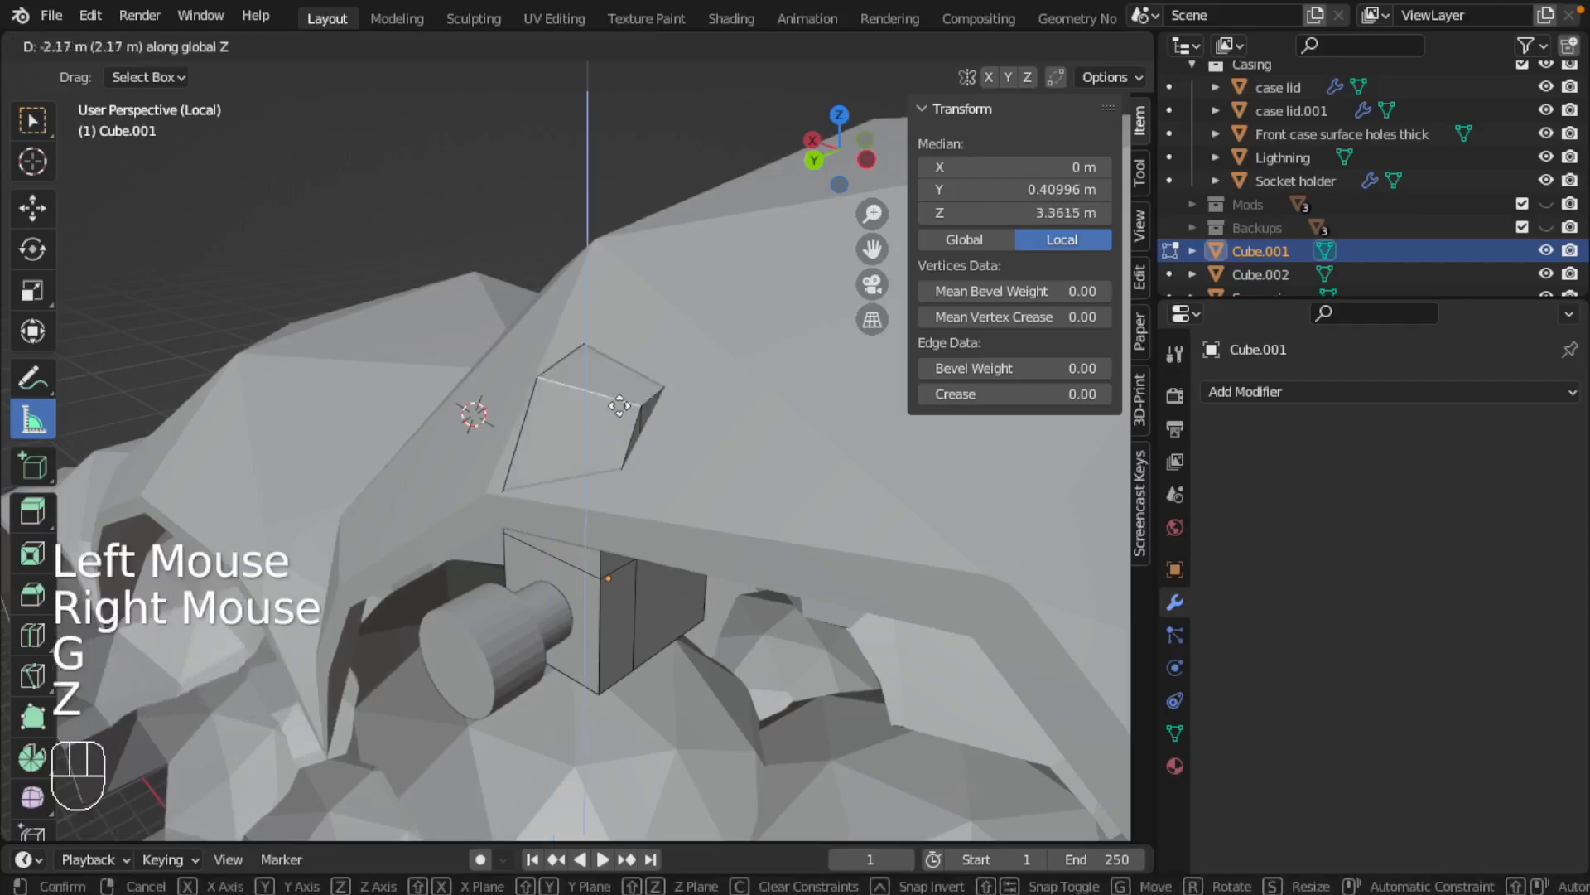
pyautogui.click(625, 463)
# Move one end vertex of the loop cut's top edge along Z to follow the sloping casing wall
pyautogui.moveTo(625, 463); pyautogui.dragTo(690, 449, button='middle')
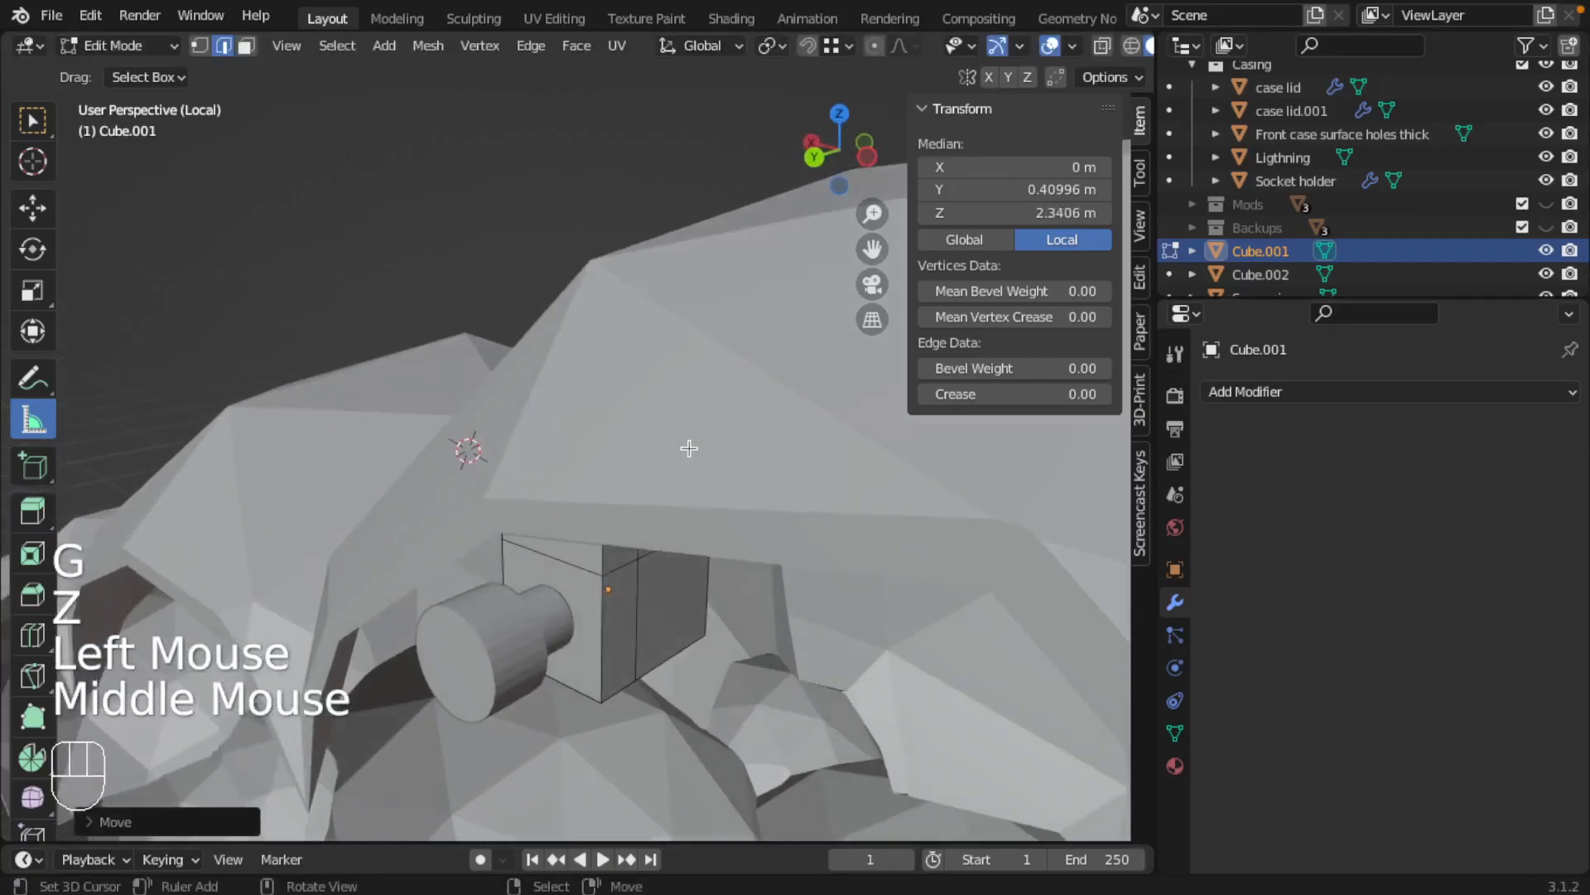
pyautogui.press('KP_3')
pyautogui.press('z')
pyautogui.scroll(3, 584, 456)
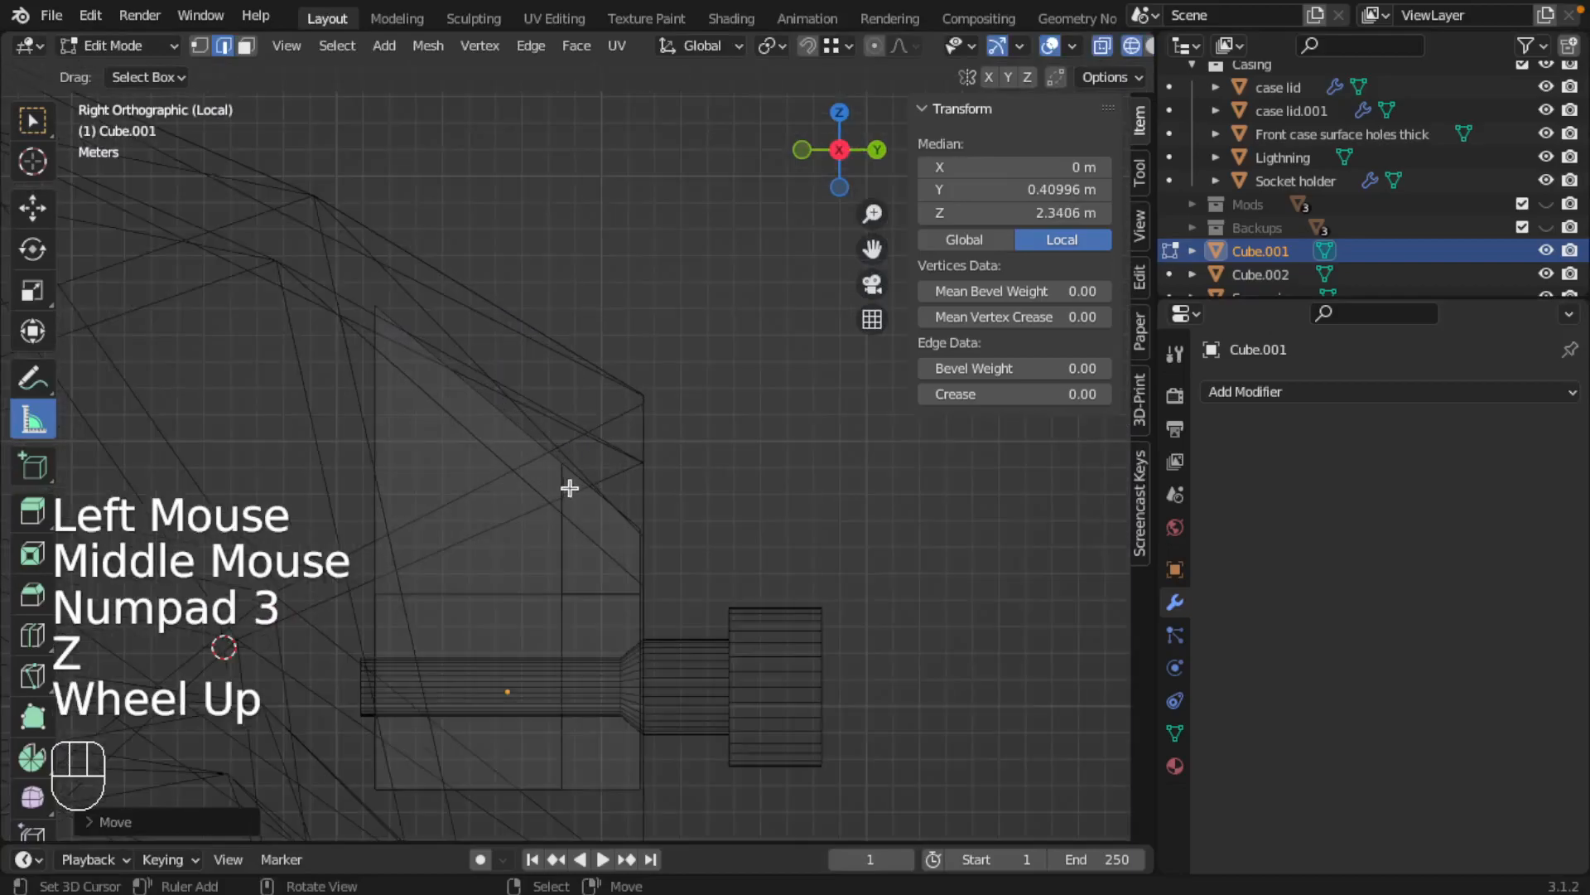
pyautogui.rightClick(588, 454)
pyautogui.moveTo(588, 454); pyautogui.dragTo(202, 430, button='middle')
pyautogui.rightClick(558, 461)
pyautogui.press('KP_3')
pyautogui.hotkey('ctrl', 'Tab')
pyautogui.click(191, 405)
pyautogui.rightClick(659, 457)
pyautogui.moveTo(685, 461)
pyautogui.mouseDown(button='middle')
pyautogui.moveTo(735, 475)
pyautogui.moveTo(729, 498)
pyautogui.mouseUp(button='middle')
pyautogui.press('z')
pyautogui.press('z')
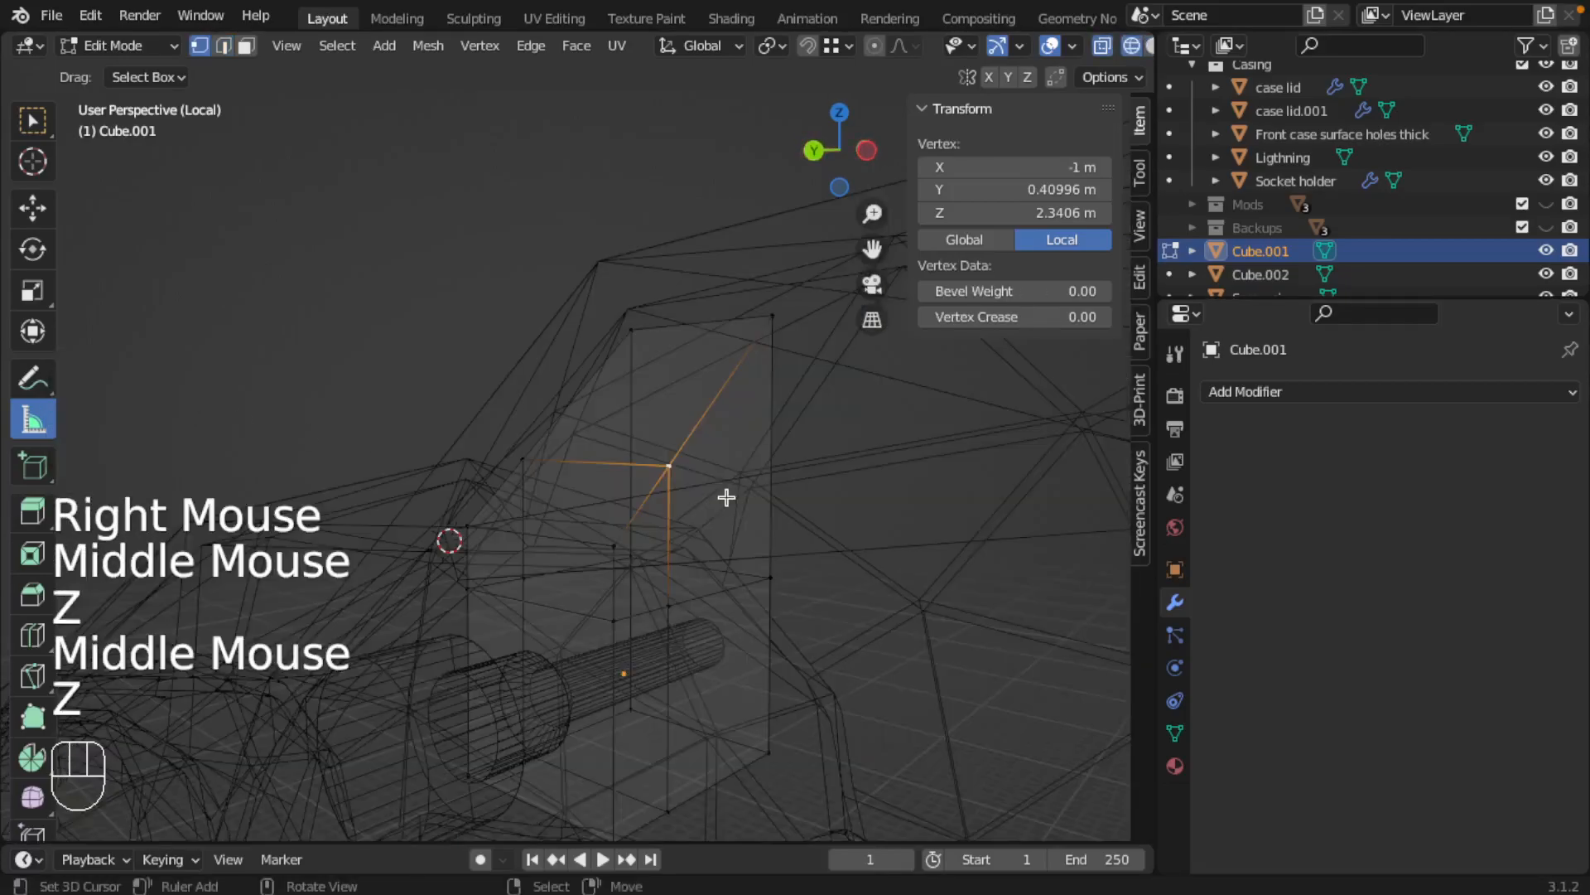
pyautogui.press('g')
# Raise the block's rear top corner along Z into the casing wall, making the block about 19.6 m tall
pyautogui.press('z')
pyautogui.click(721, 461)
pyautogui.moveTo(721, 461); pyautogui.dragTo(634, 483, button='middle')
pyautogui.keyDown('shift'); pyautogui.moveTo(803, 295); pyautogui.dragTo(571, 444, button='middle'); pyautogui.keyUp('shift')
pyautogui.press('g')
# Delete the duplicate block below the original
pyautogui.press('z')
pyautogui.click(724, 361)
pyautogui.scroll(-2, 718, 544)
pyautogui.press('Tab')
pyautogui.moveTo(717, 543)
pyautogui.keyDown('shift'); pyautogui.mouseDown(button='middle')
pyautogui.moveTo(619, 528)
pyautogui.moveTo(604, 593)
pyautogui.mouseUp(button='middle'); pyautogui.keyUp('shift')
pyautogui.press('z')
pyautogui.moveTo(663, 639)
pyautogui.mouseDown(button='middle')
pyautogui.moveTo(531, 572)
pyautogui.moveTo(406, 551)
pyautogui.moveTo(727, 585)
pyautogui.moveTo(809, 549)
pyautogui.moveTo(998, 526)
pyautogui.moveTo(951, 544)
pyautogui.moveTo(802, 546)
pyautogui.mouseUp(button='middle')
pyautogui.rightClick(442, 549)
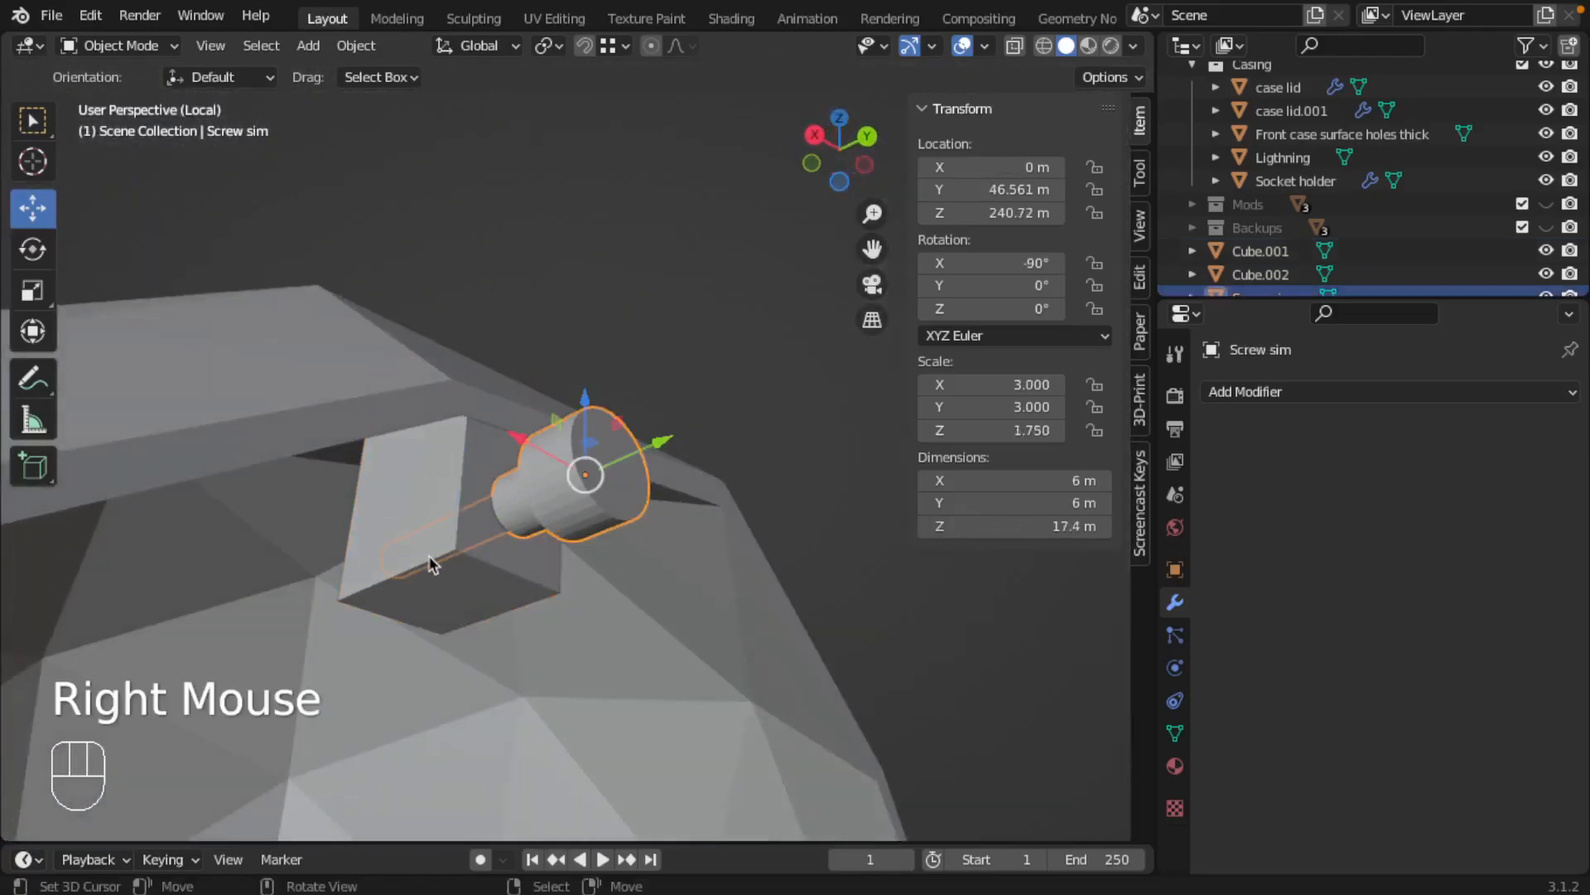
pyautogui.rightClick(434, 553)
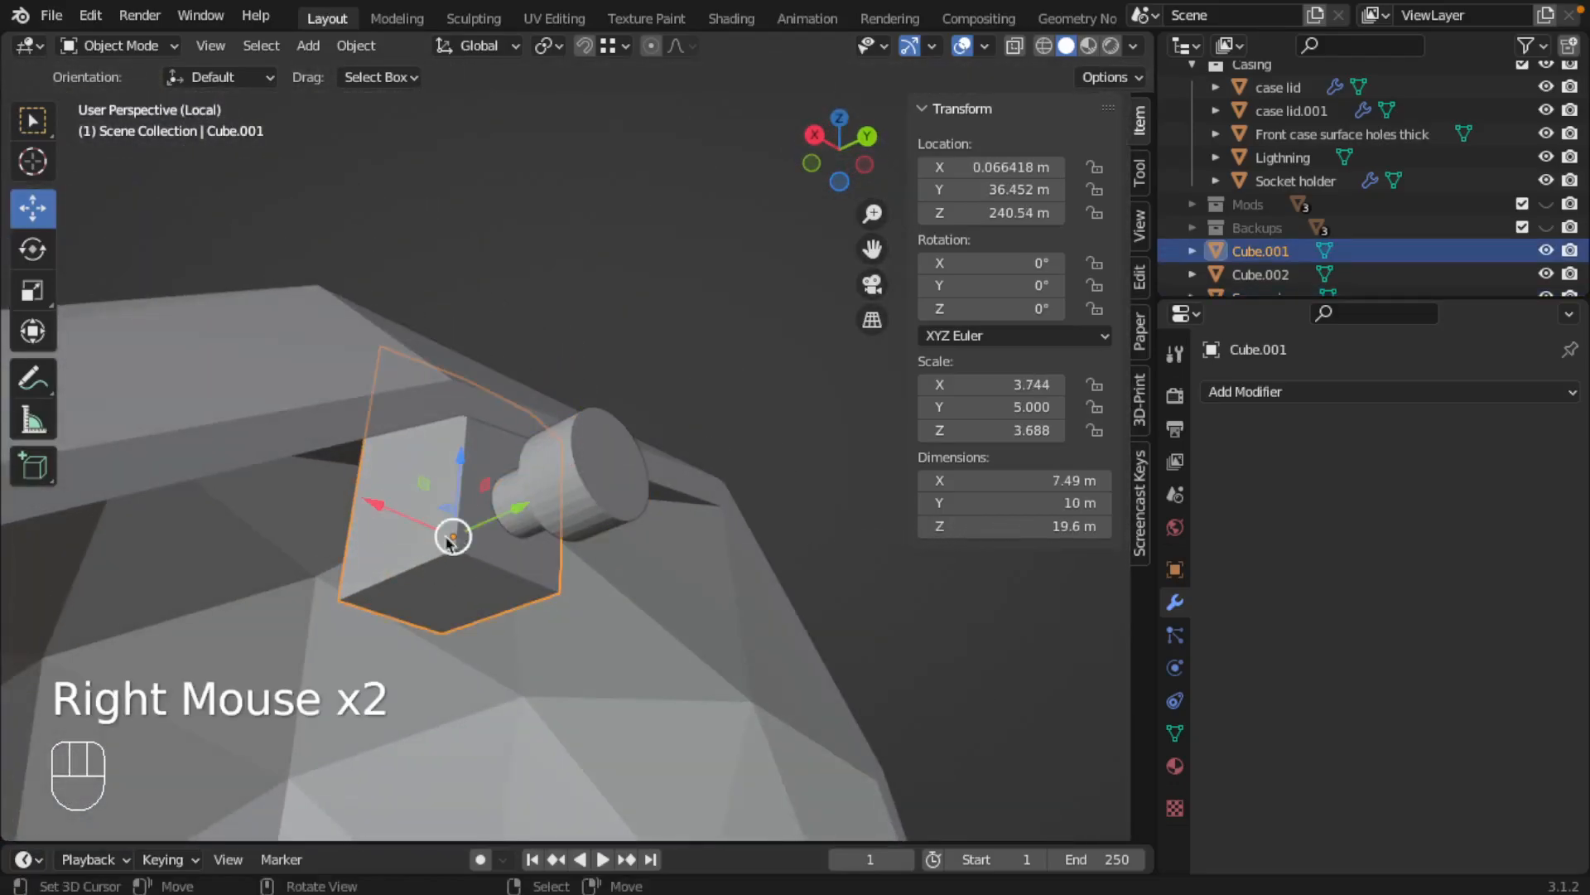
pyautogui.scroll(-2, 447, 542)
pyautogui.keyDown('shift'); pyautogui.moveTo(589, 626); pyautogui.dragTo(436, 288, button='middle'); pyautogui.keyUp('shift')
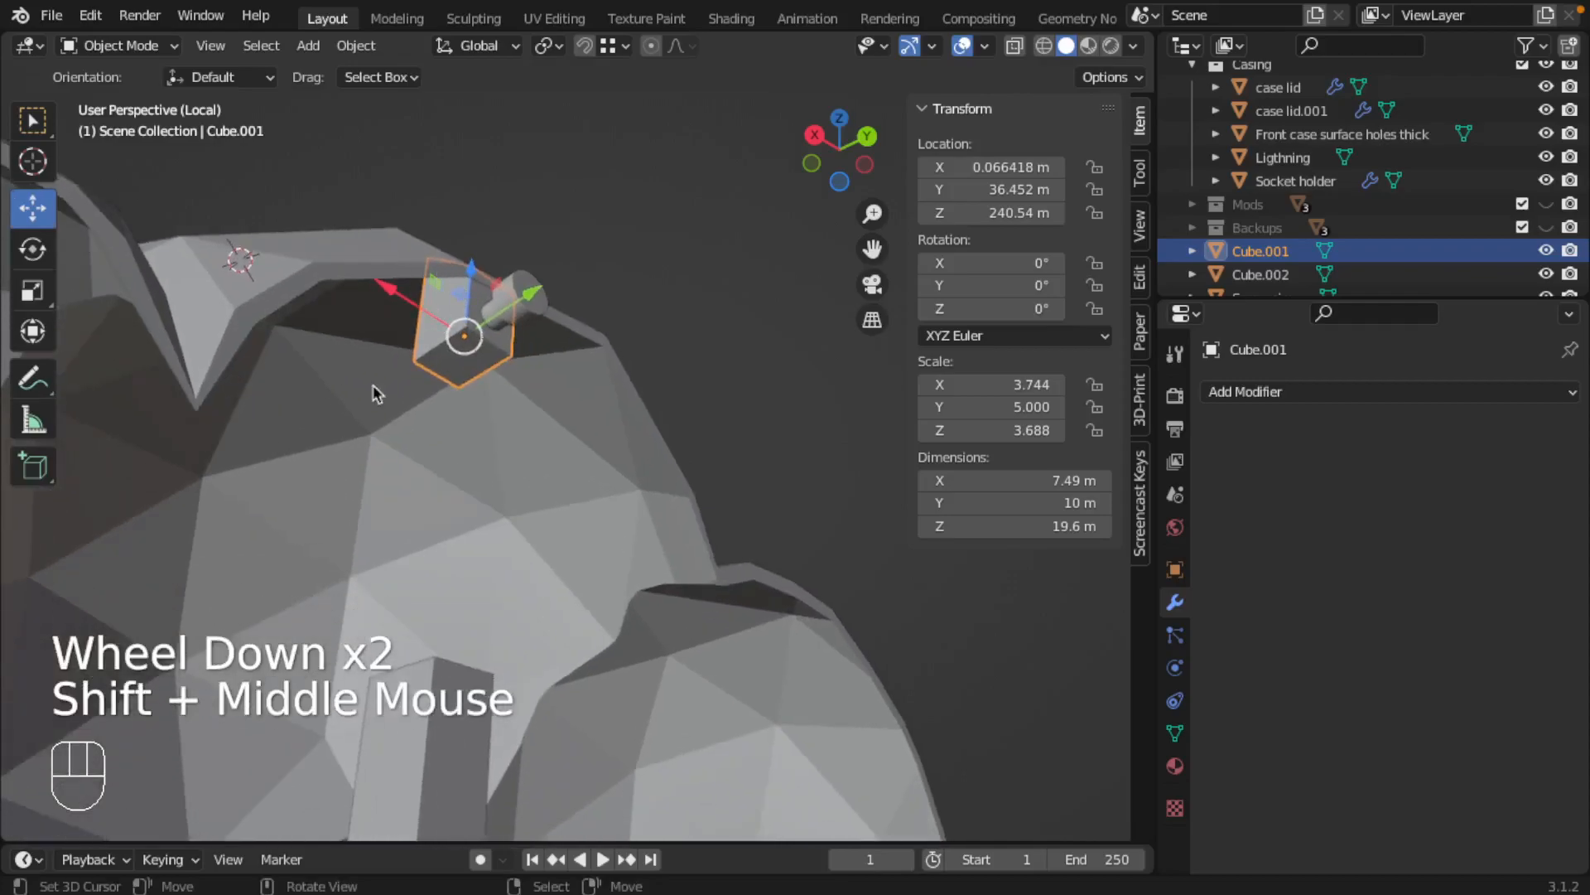
pyautogui.scroll(-2, 474, 513)
pyautogui.keyDown('shift'); pyautogui.moveTo(474, 513); pyautogui.dragTo(448, 525, button='middle'); pyautogui.keyUp('shift')
pyautogui.rightClick(447, 525)
pyautogui.press('x')
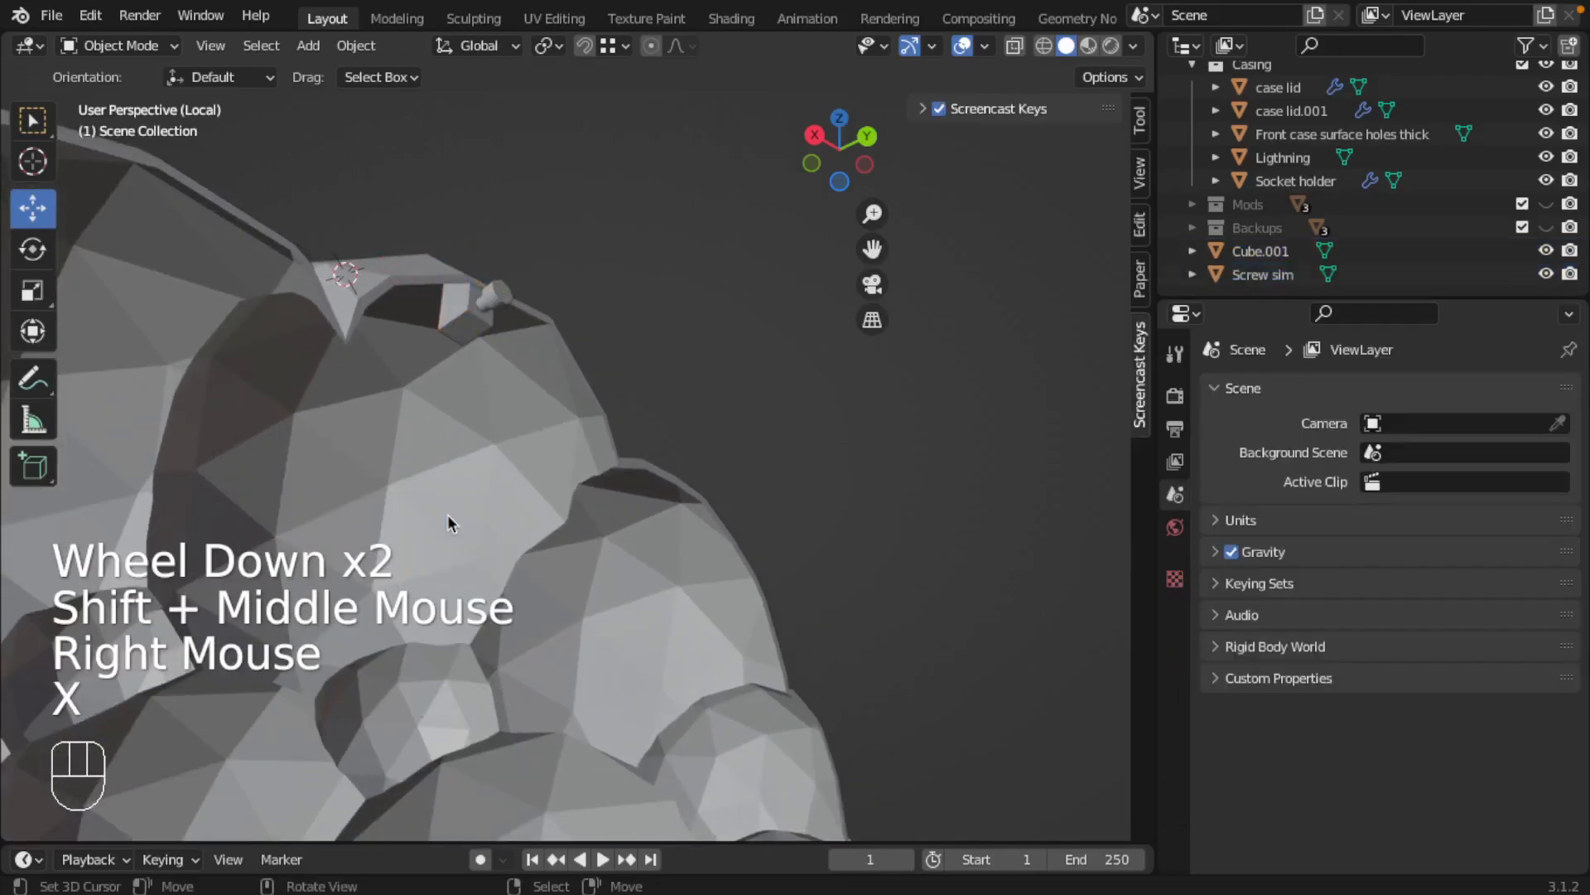
# Rename the shaped mounting block Cube.001 to "screw in"
pyautogui.rightClick(462, 317)
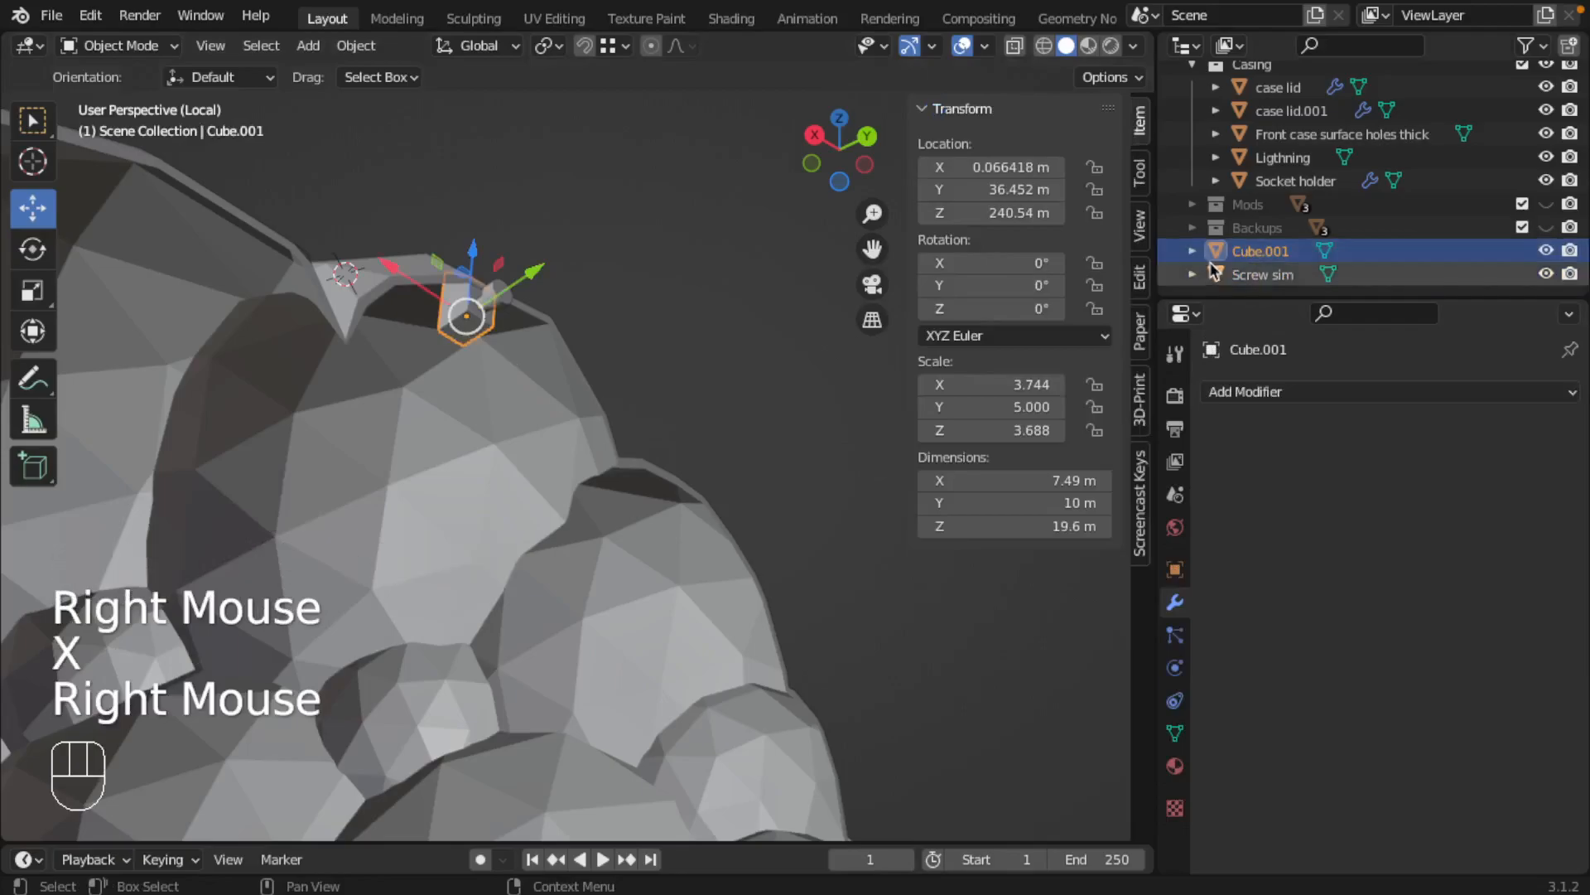
pyautogui.doubleClick(1244, 251)
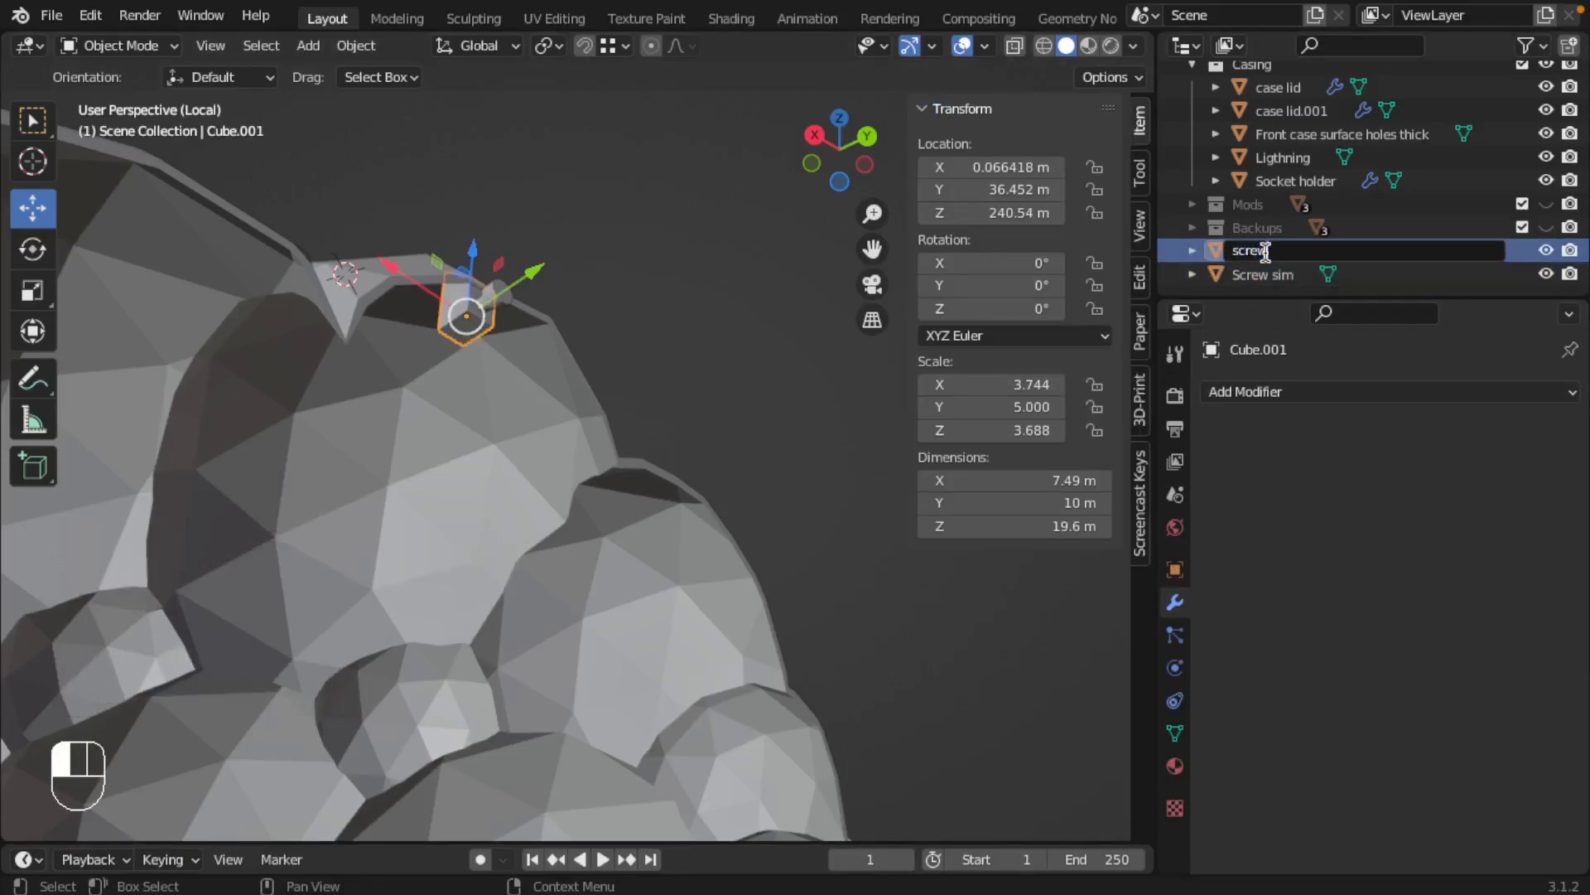
pyautogui.press('Return')
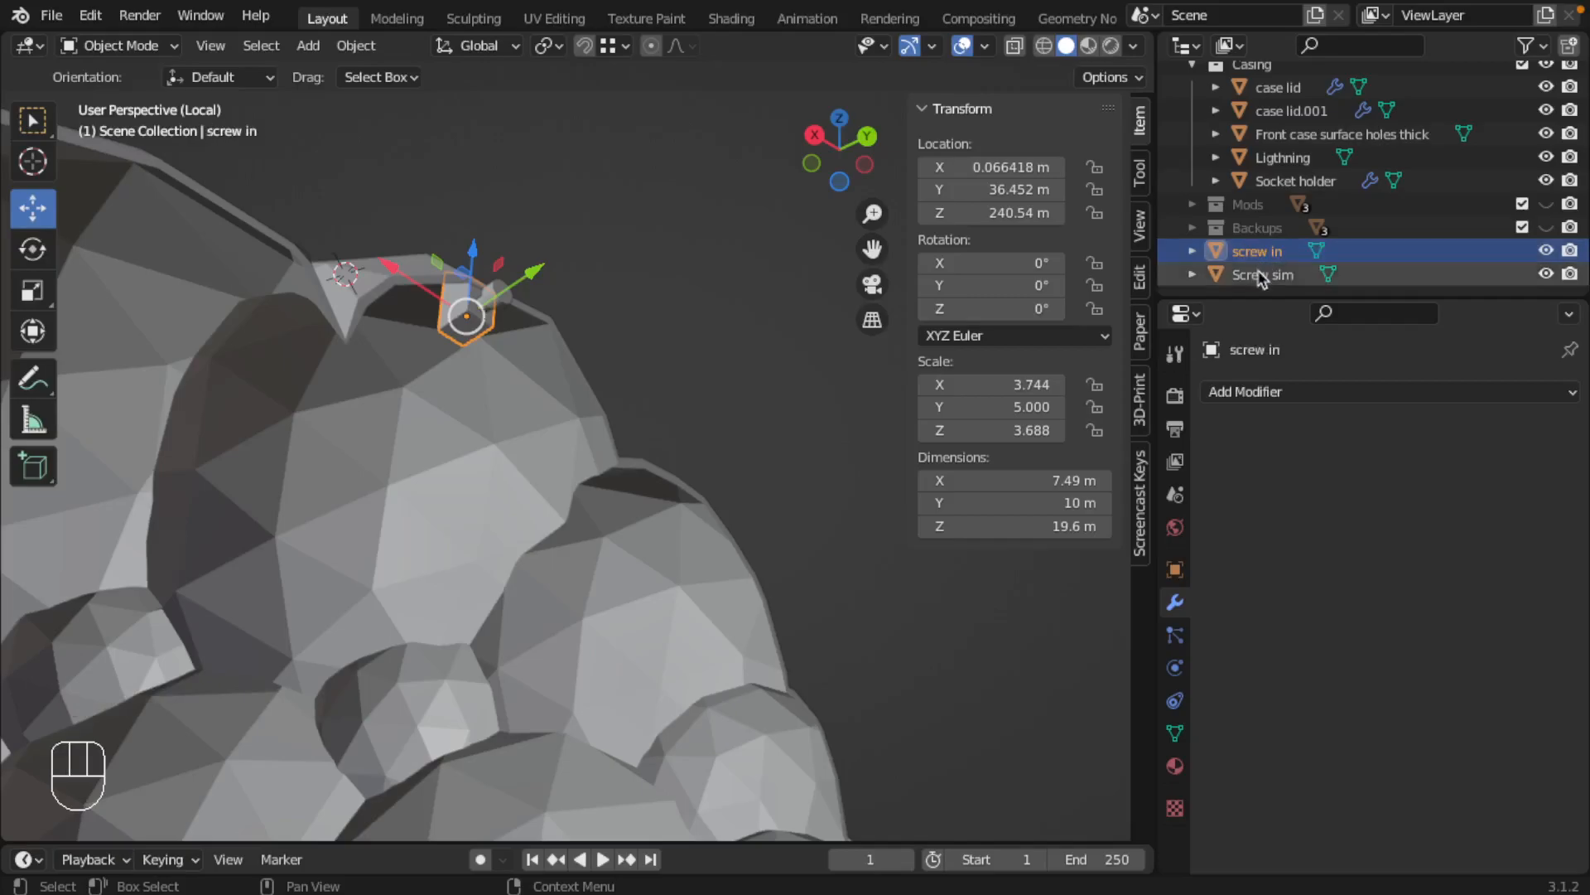
pyautogui.click(1259, 277)
pyautogui.click(1259, 253)
# Examine how the screw in block fits the casing wall in the right wireframe view and in solid perspective
pyautogui.moveTo(559, 303); pyautogui.dragTo(542, 348, button='middle')
pyautogui.moveTo(447, 369); pyautogui.dragTo(589, 305, button='middle')
pyautogui.scroll(2, 586, 315)
pyautogui.press('KP_3')
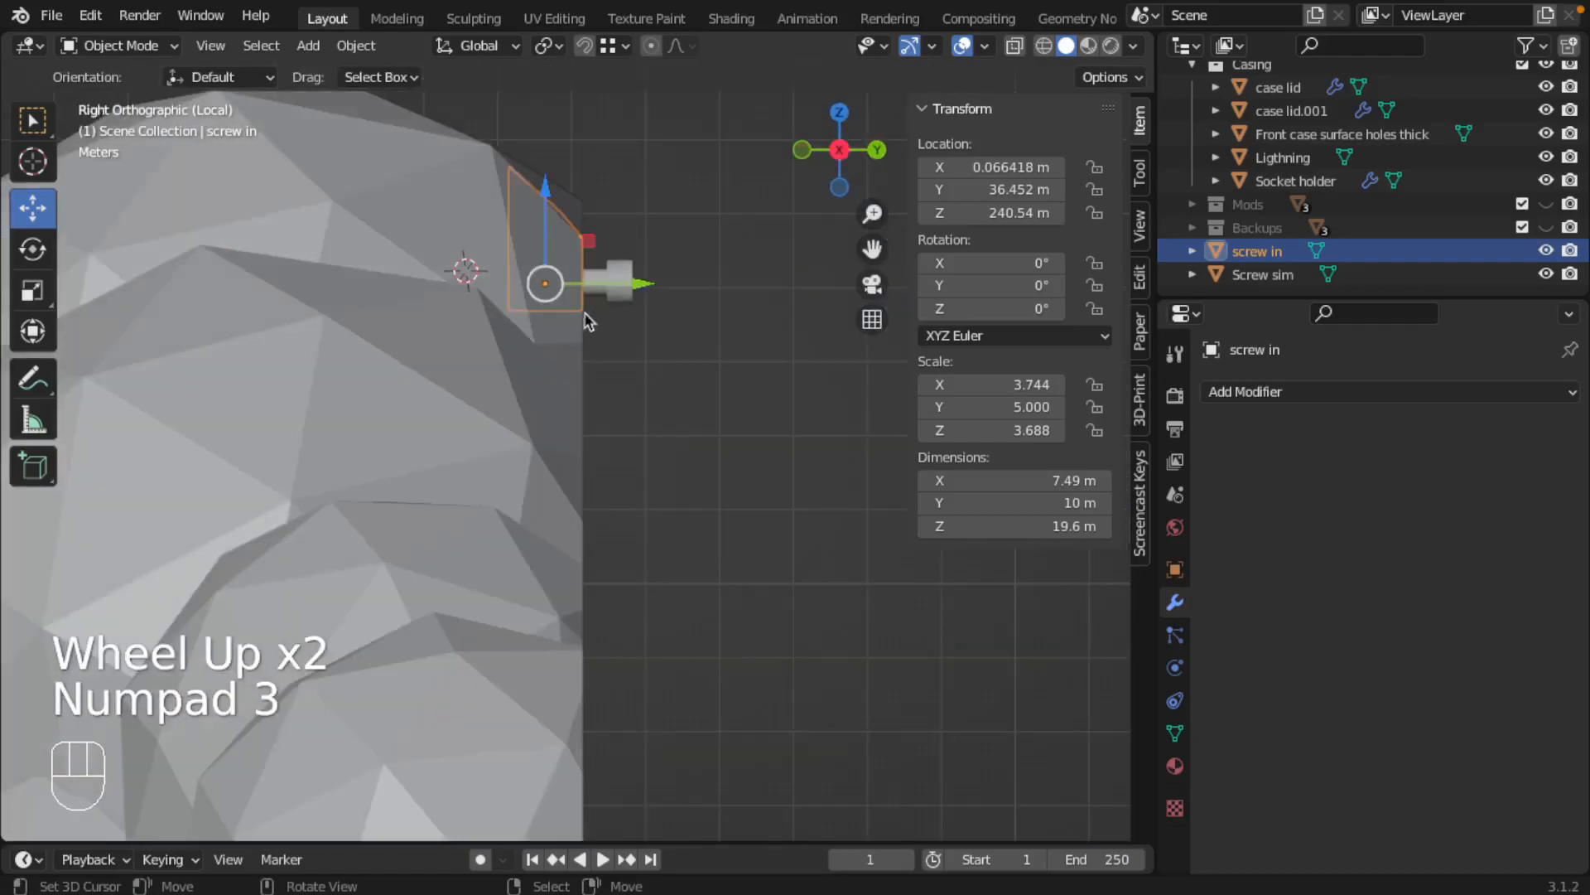
pyautogui.press('z')
pyautogui.scroll(2, 544, 346)
pyautogui.keyDown('shift'); pyautogui.moveTo(580, 145); pyautogui.dragTo(557, 405, button='middle'); pyautogui.keyUp('shift')
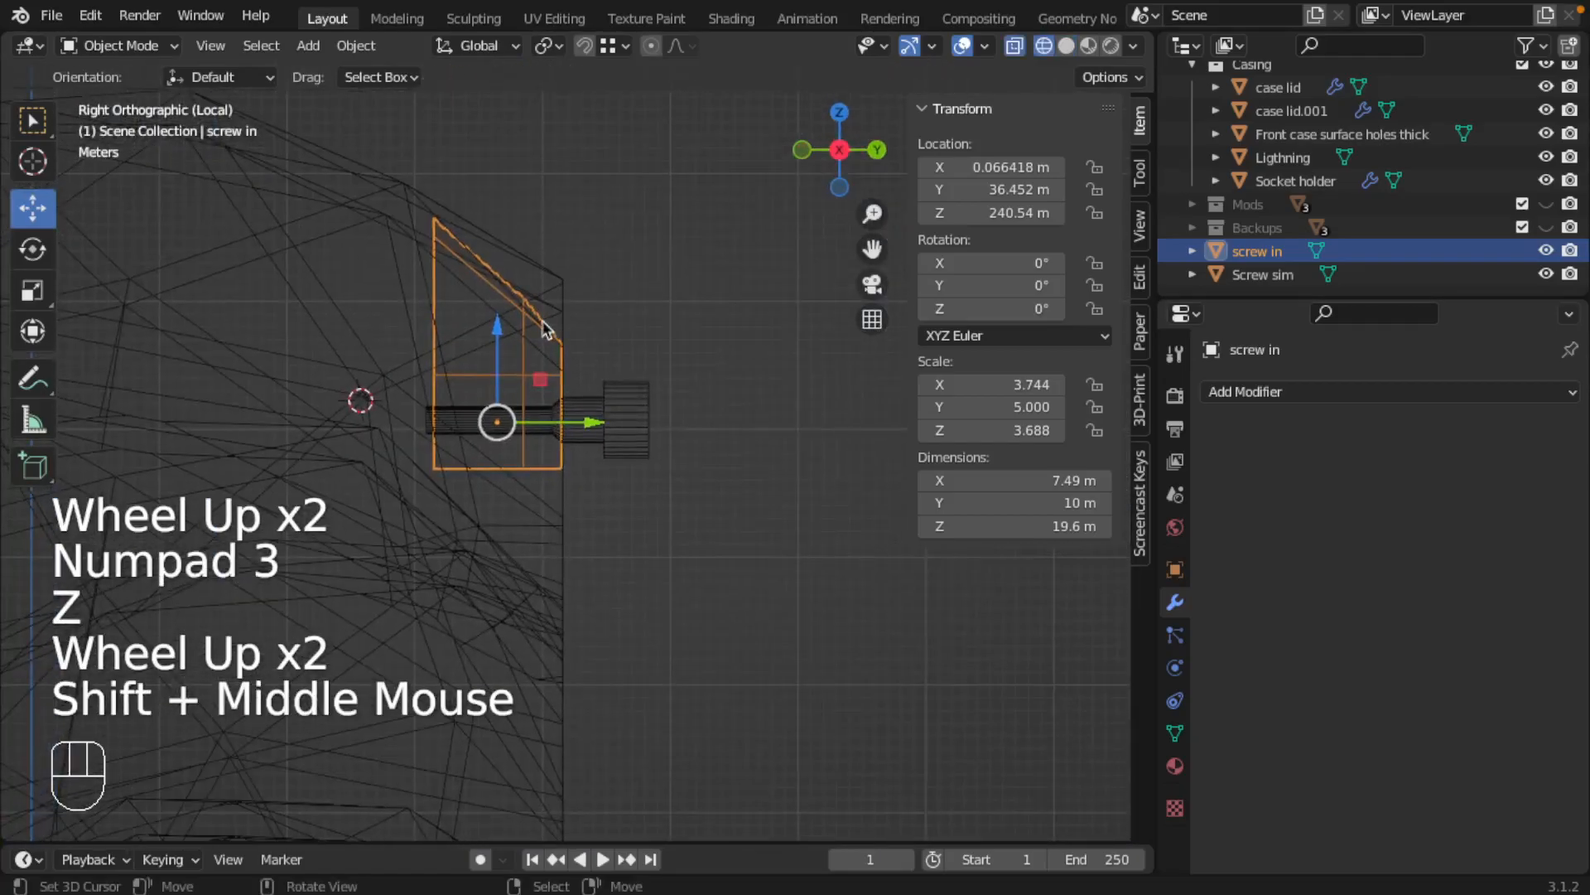
pyautogui.scroll(1, 553, 352)
pyautogui.moveTo(543, 320)
pyautogui.mouseDown(button='middle')
pyautogui.moveTo(544, 355)
pyautogui.moveTo(430, 398)
pyautogui.moveTo(439, 381)
pyautogui.moveTo(307, 340)
pyautogui.moveTo(145, 325)
pyautogui.mouseUp(button='middle')
pyautogui.scroll(-2, 393, 401)
pyautogui.press('z')
pyautogui.scroll(1, 436, 370)
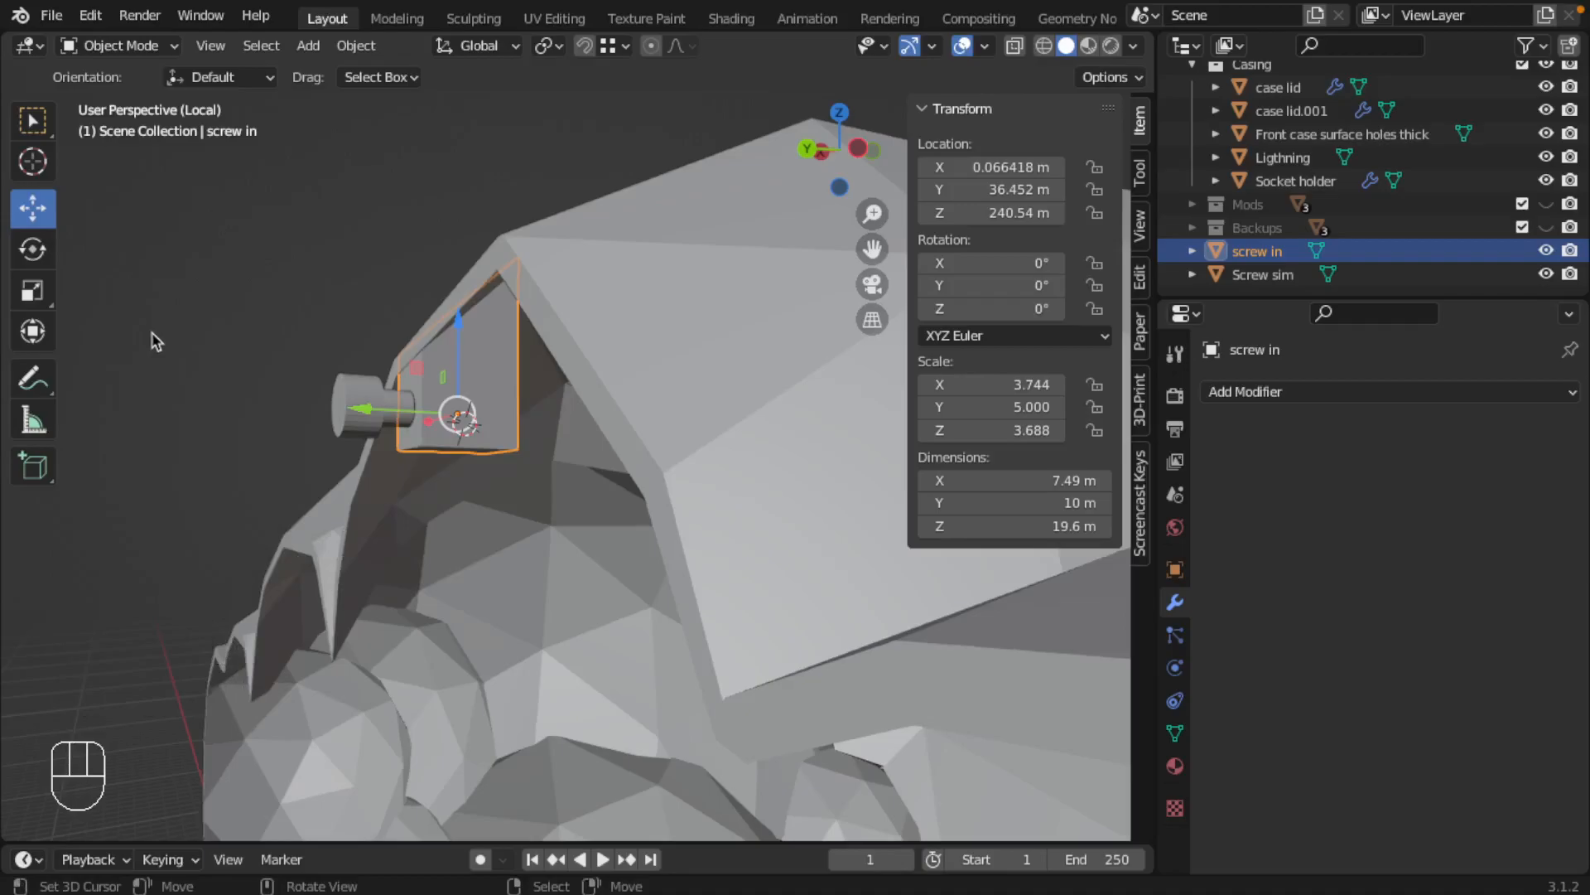
pyautogui.moveTo(477, 382); pyautogui.dragTo(605, 414, button='middle')
pyautogui.middleClick(600, 409)
# Duplicate the screw in block and Screw sim together and move the copies down along Z toward the casing's bottom
pyautogui.scroll(-2, 590, 411)
pyautogui.scroll(-4, 500, 471)
pyautogui.scroll(-1, 499, 470)
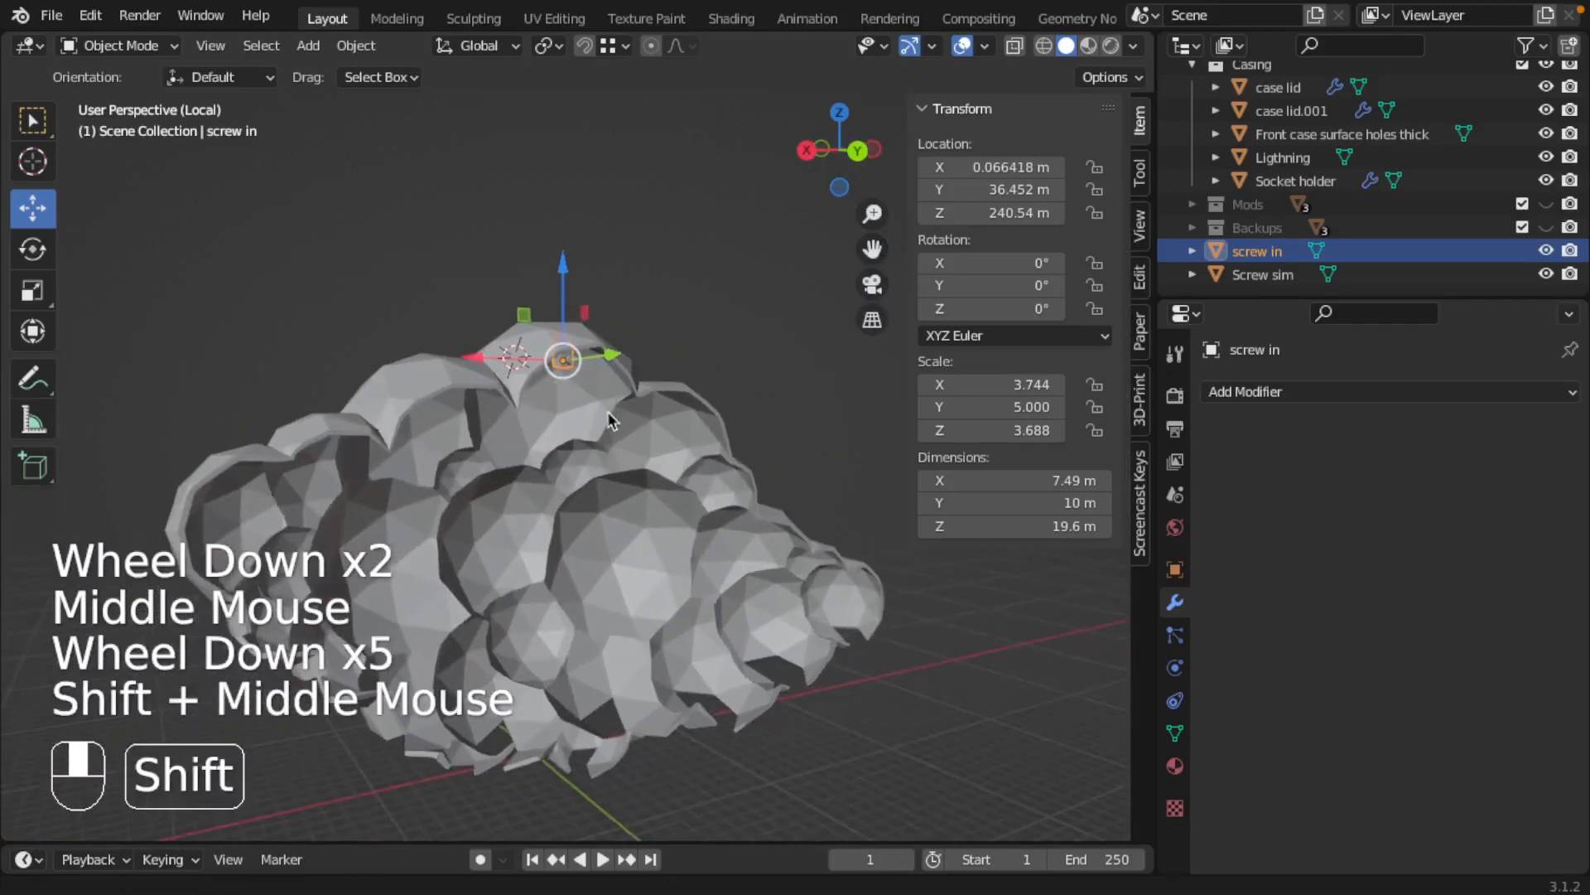
pyautogui.keyDown('shift'); pyautogui.scroll(-1, 631, 433); pyautogui.keyUp('shift')
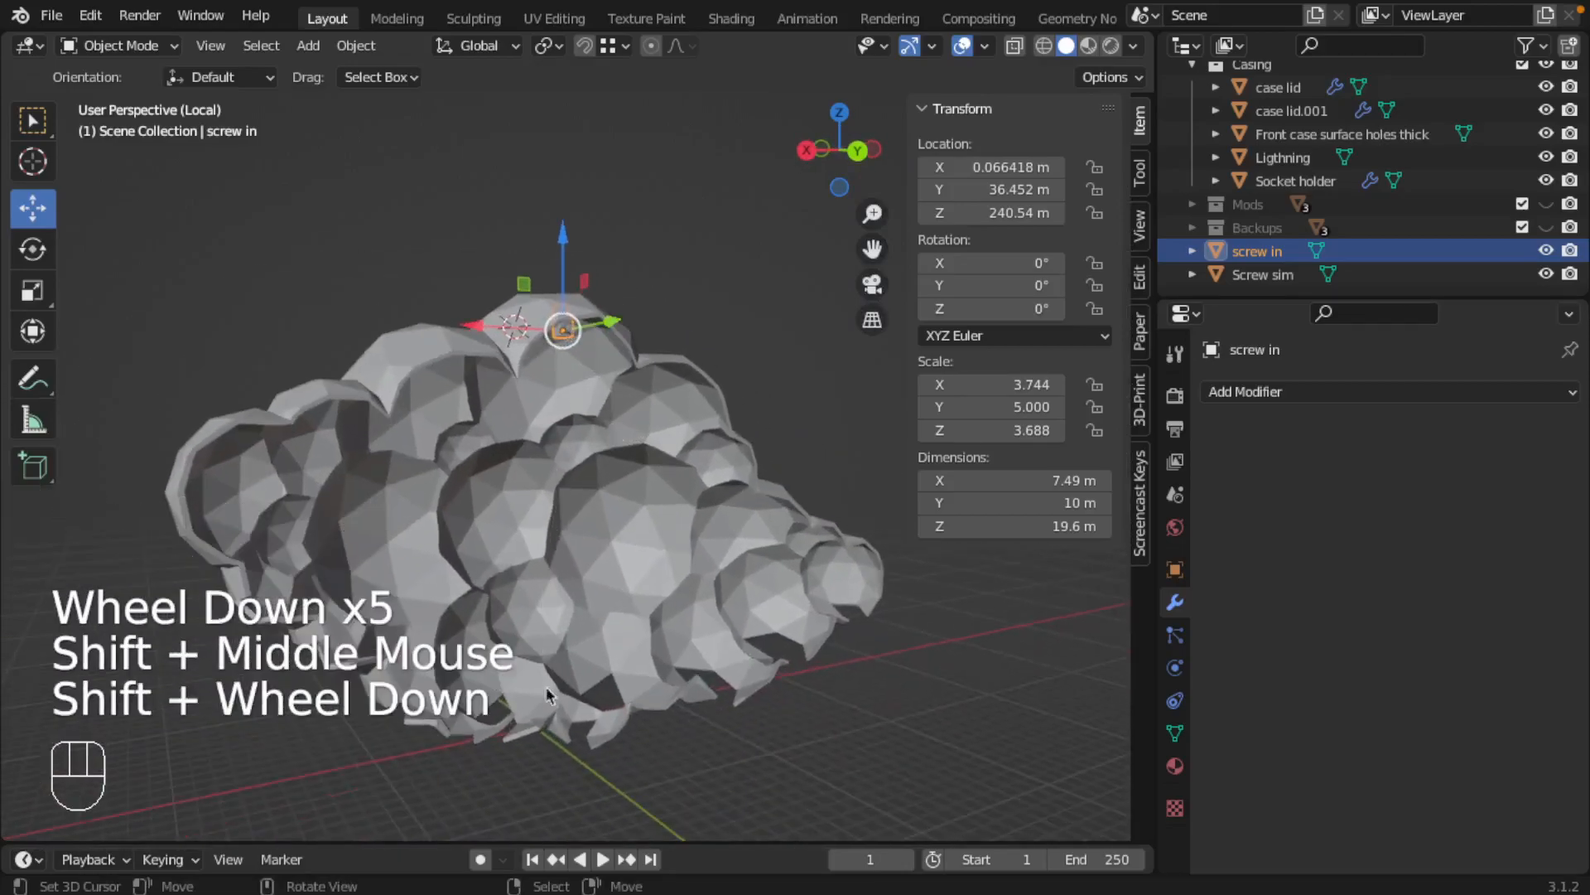
pyautogui.scroll(2, 549, 579)
pyautogui.keyDown('shift'); pyautogui.moveTo(539, 431); pyautogui.dragTo(539, 374, button='middle'); pyautogui.keyUp('shift')
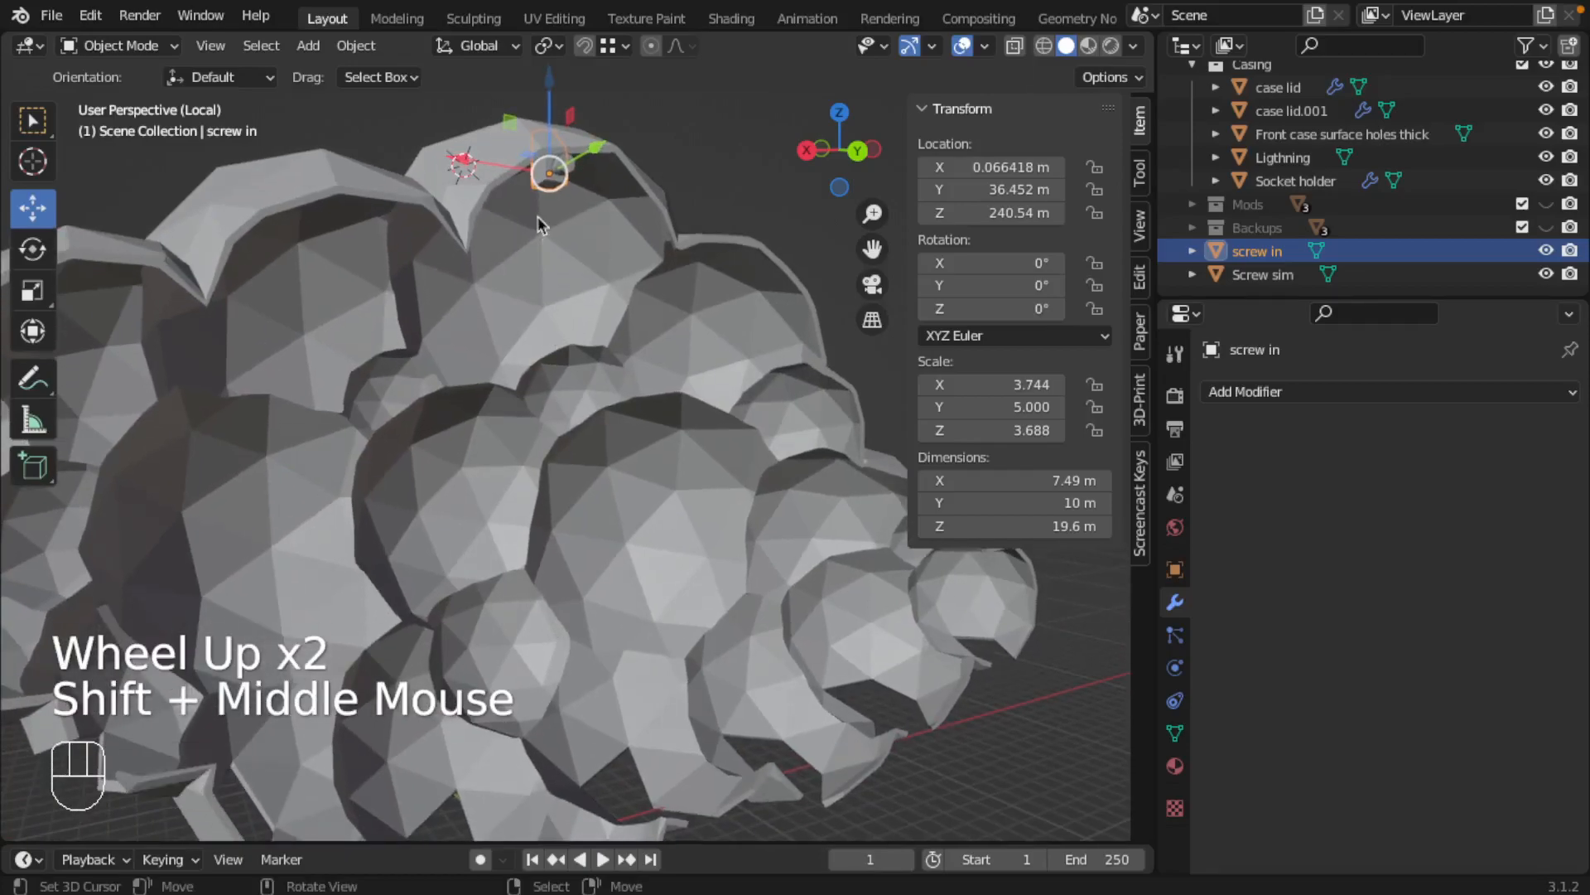
pyautogui.rightClick(576, 161)
pyautogui.keyDown('shift'); pyautogui.rightClick(553, 176); pyautogui.keyUp('shift')
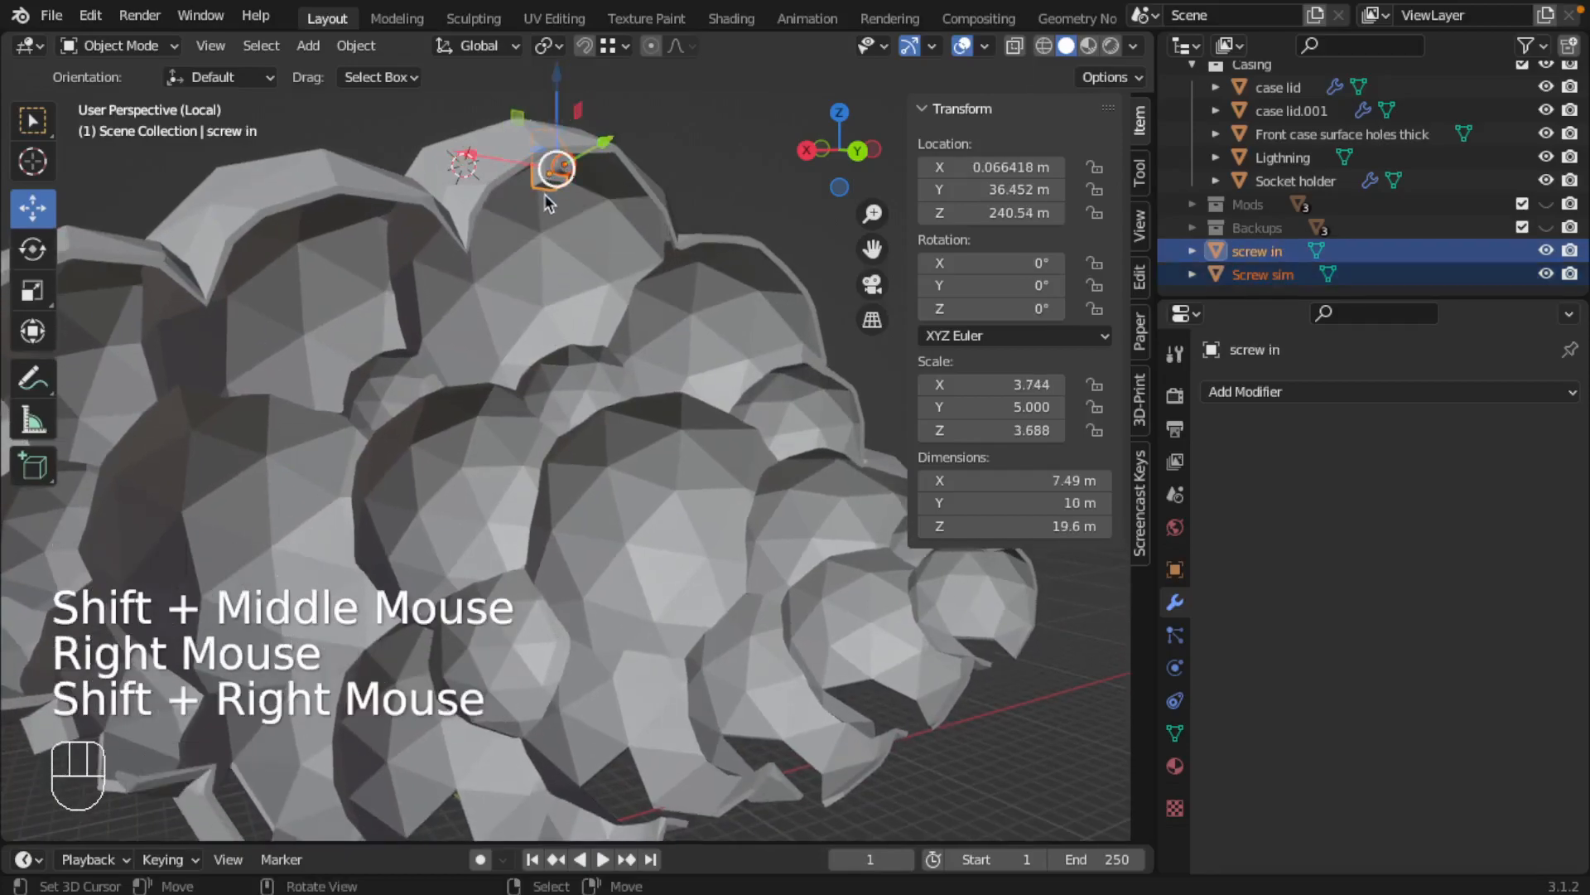
pyautogui.hotkey('shift', 'd')
pyautogui.press('z')
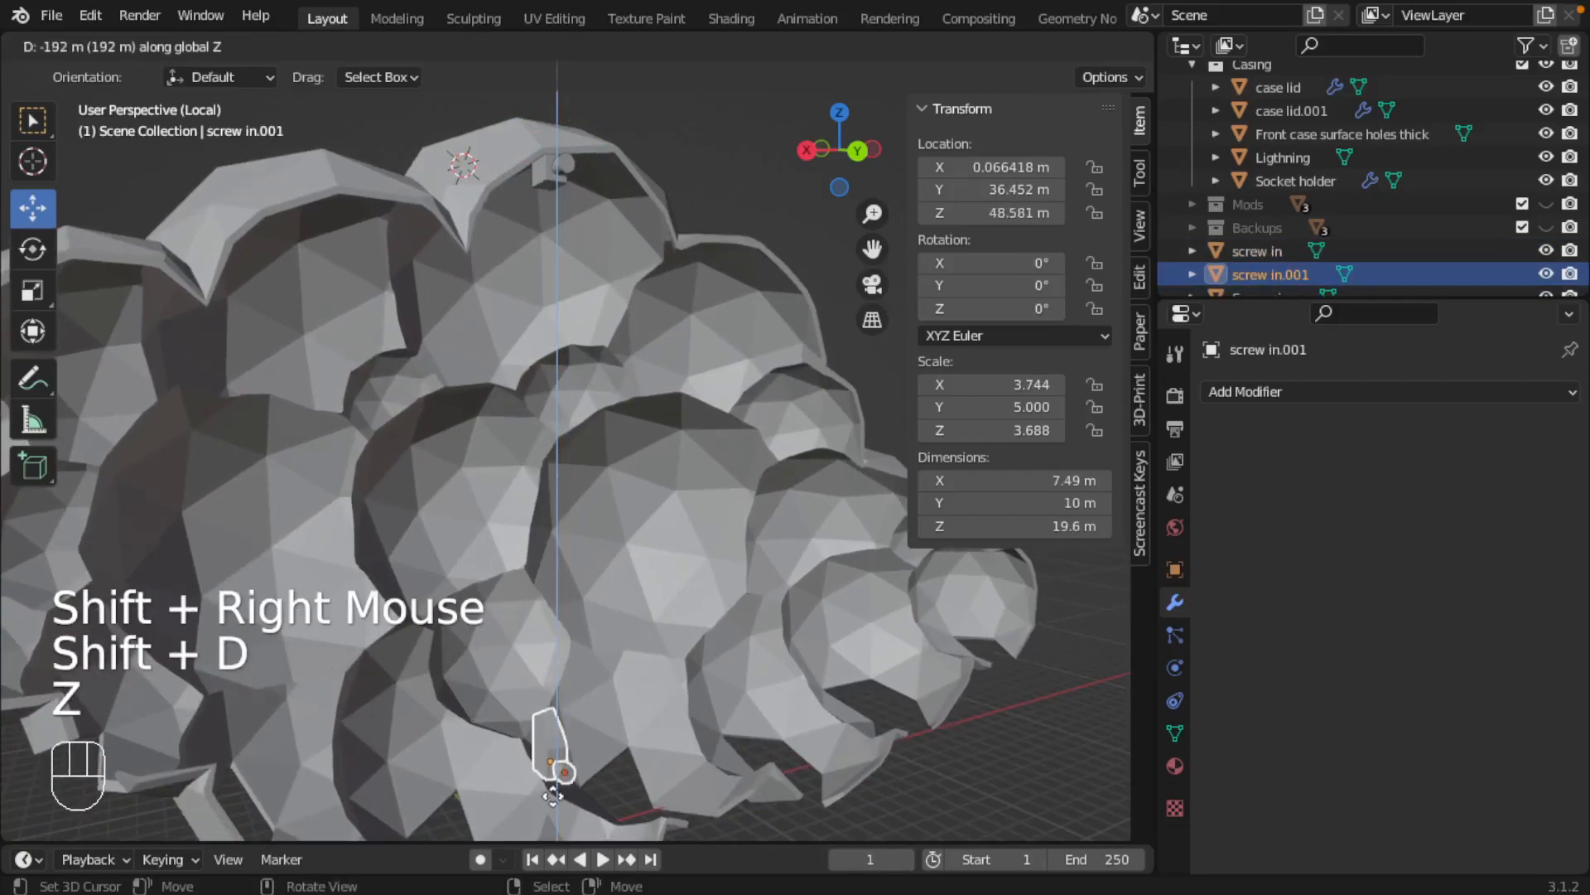
pyautogui.click(553, 795)
# Lower the duplicated block and screw along Z to the casing's bottom rim, with the block at 15.076 m
pyautogui.keyDown('shift'); pyautogui.moveTo(553, 795); pyautogui.dragTo(550, 735, button='middle'); pyautogui.keyUp('shift')
pyautogui.scroll(-2, 540, 508)
pyautogui.scroll(2, 533, 533)
pyautogui.keyDown('shift'); pyautogui.moveTo(533, 532); pyautogui.dragTo(551, 373, button='middle'); pyautogui.keyUp('shift')
pyautogui.moveTo(541, 269); pyautogui.dragTo(600, 444)
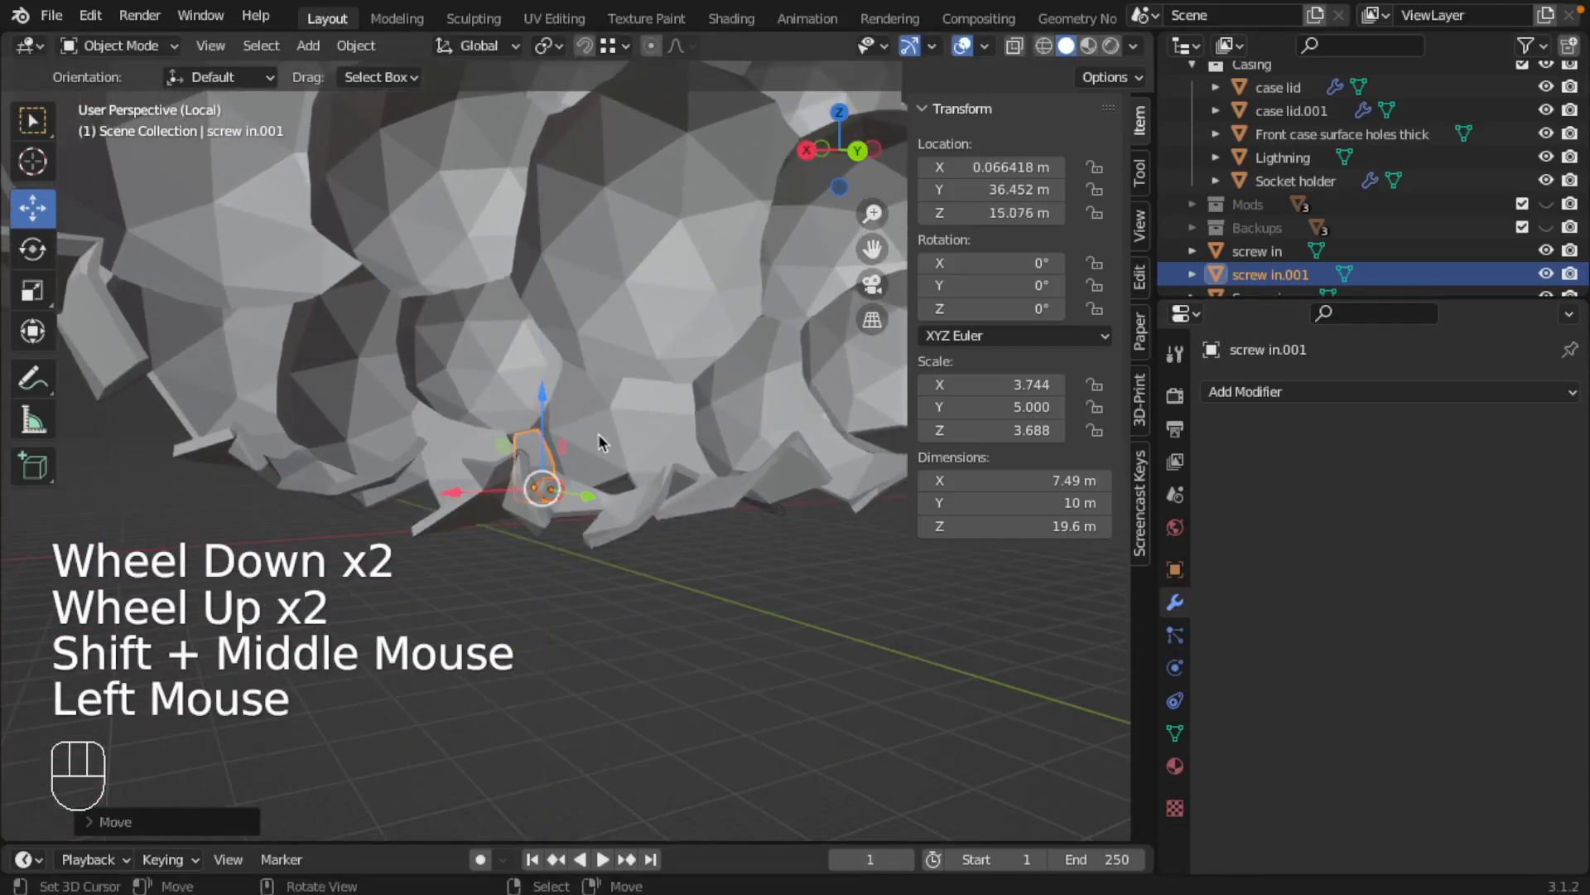
# Delete the duplicated block and screw at the casing's bottom rim
pyautogui.moveTo(589, 561); pyautogui.dragTo(611, 485, button='middle')
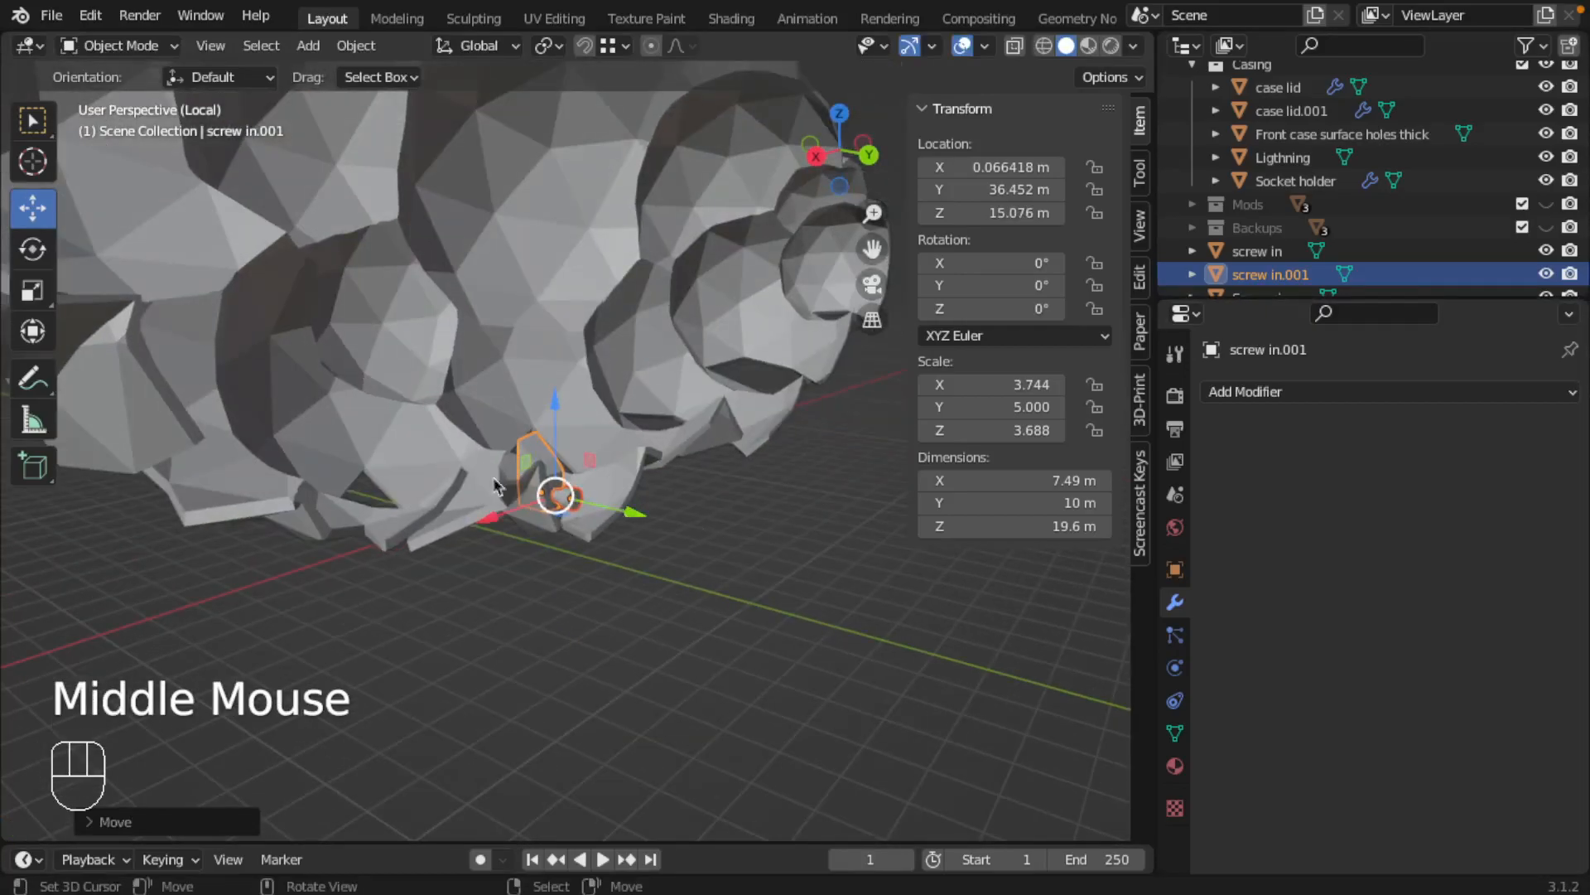
pyautogui.keyDown('shift'); pyautogui.moveTo(554, 392); pyautogui.dragTo(565, 667, button='middle'); pyautogui.keyUp('shift')
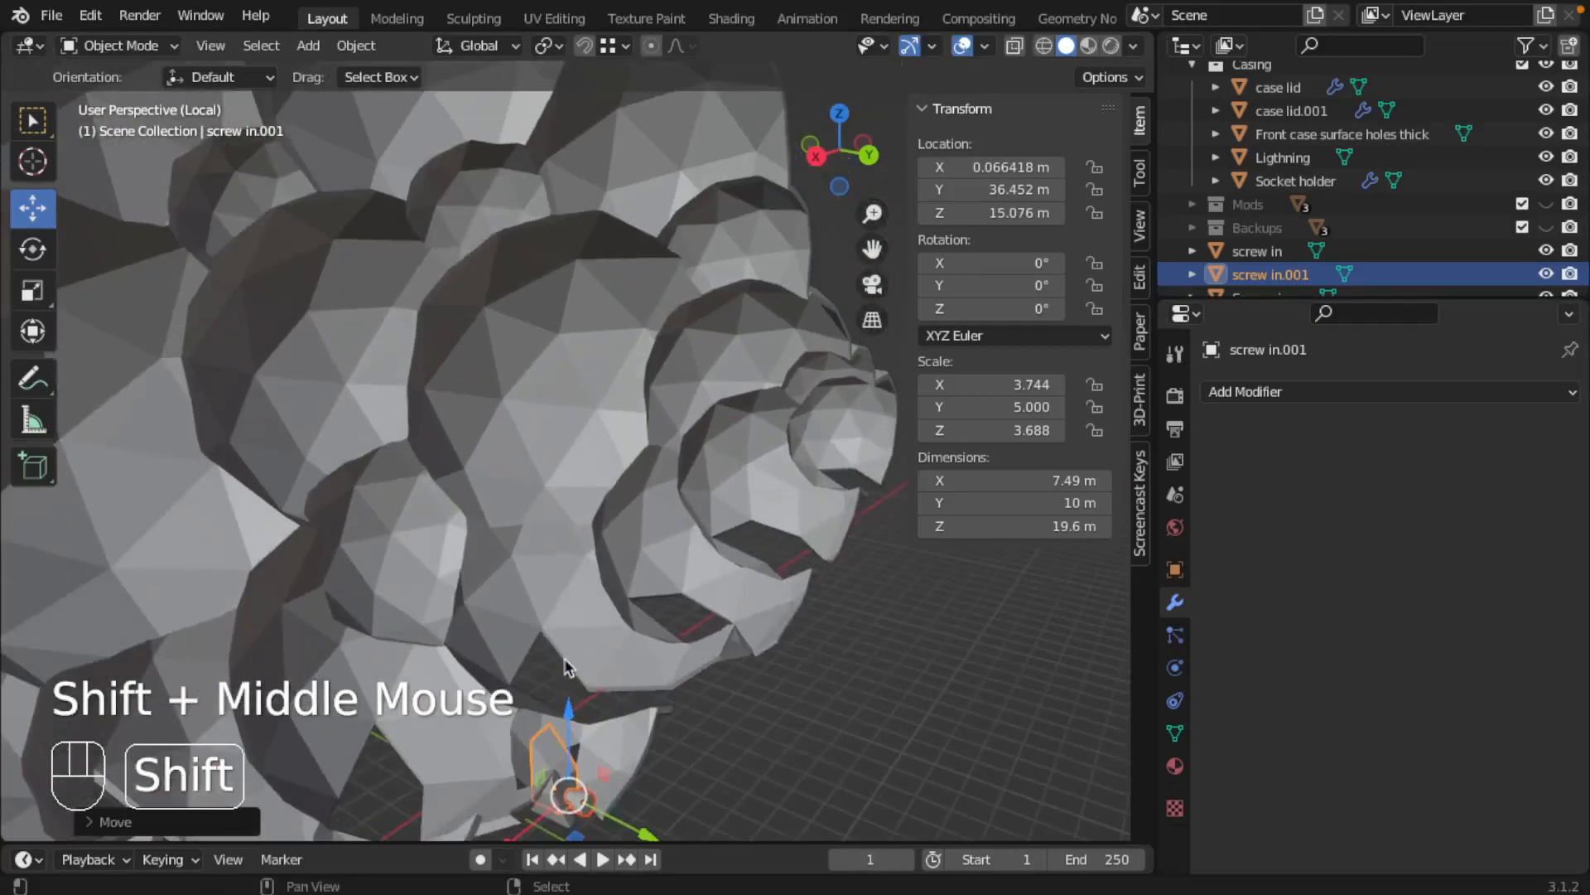
pyautogui.press('x')
pyautogui.click(566, 657)
# Add a Boolean modifier in Difference mode to the screw in block, with Screw sim as its object
pyautogui.keyDown('shift'); pyautogui.moveTo(558, 522); pyautogui.dragTo(534, 598, button='middle'); pyautogui.keyUp('shift')
pyautogui.rightClick(491, 397)
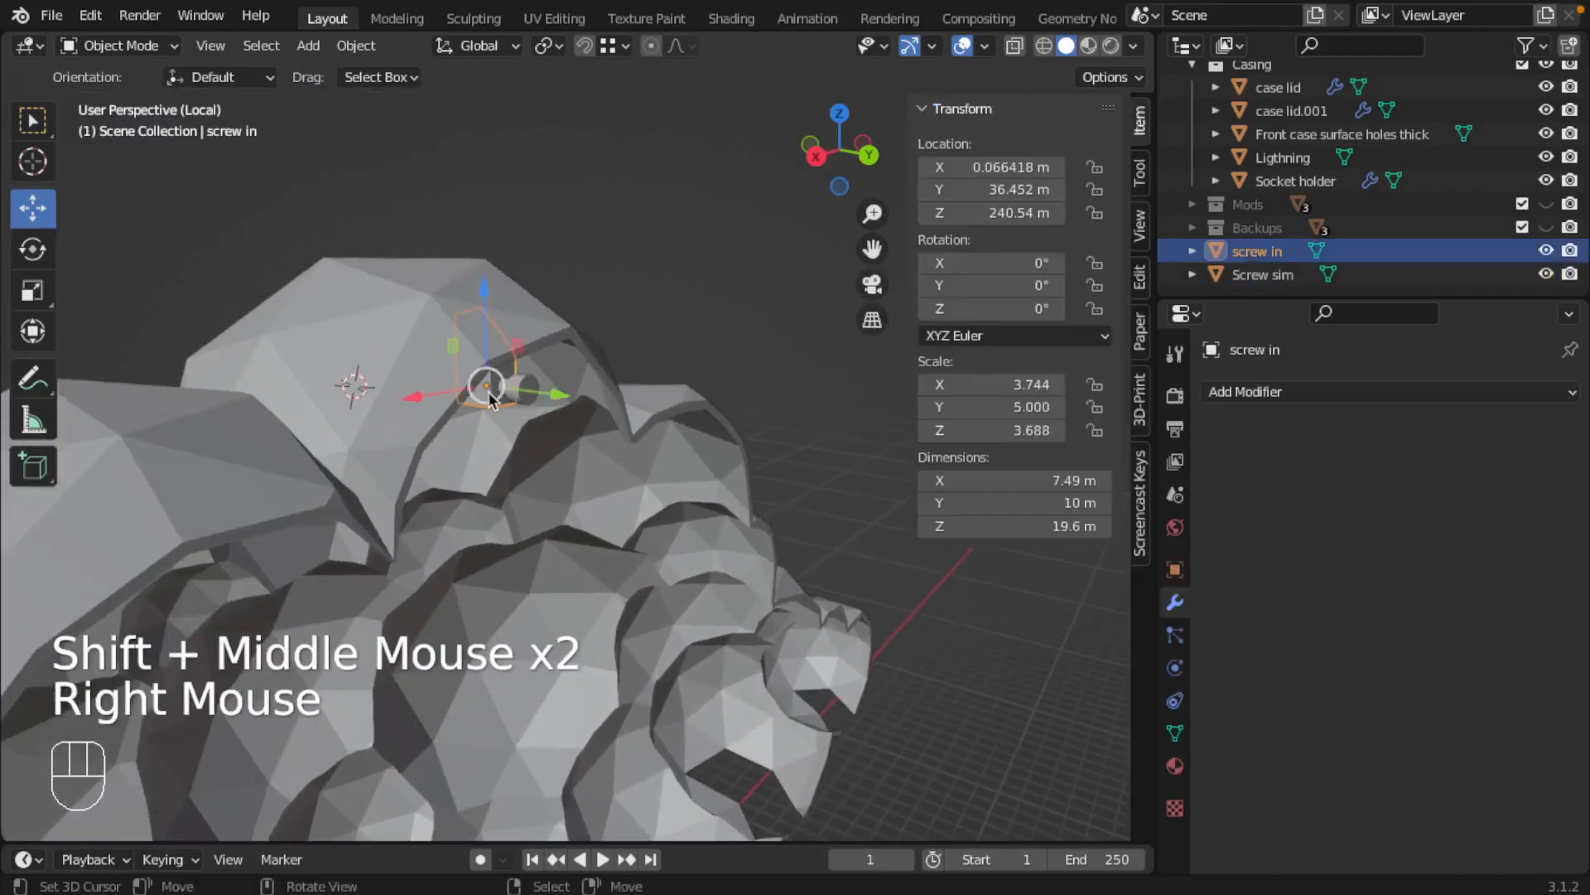
pyautogui.click(1218, 392)
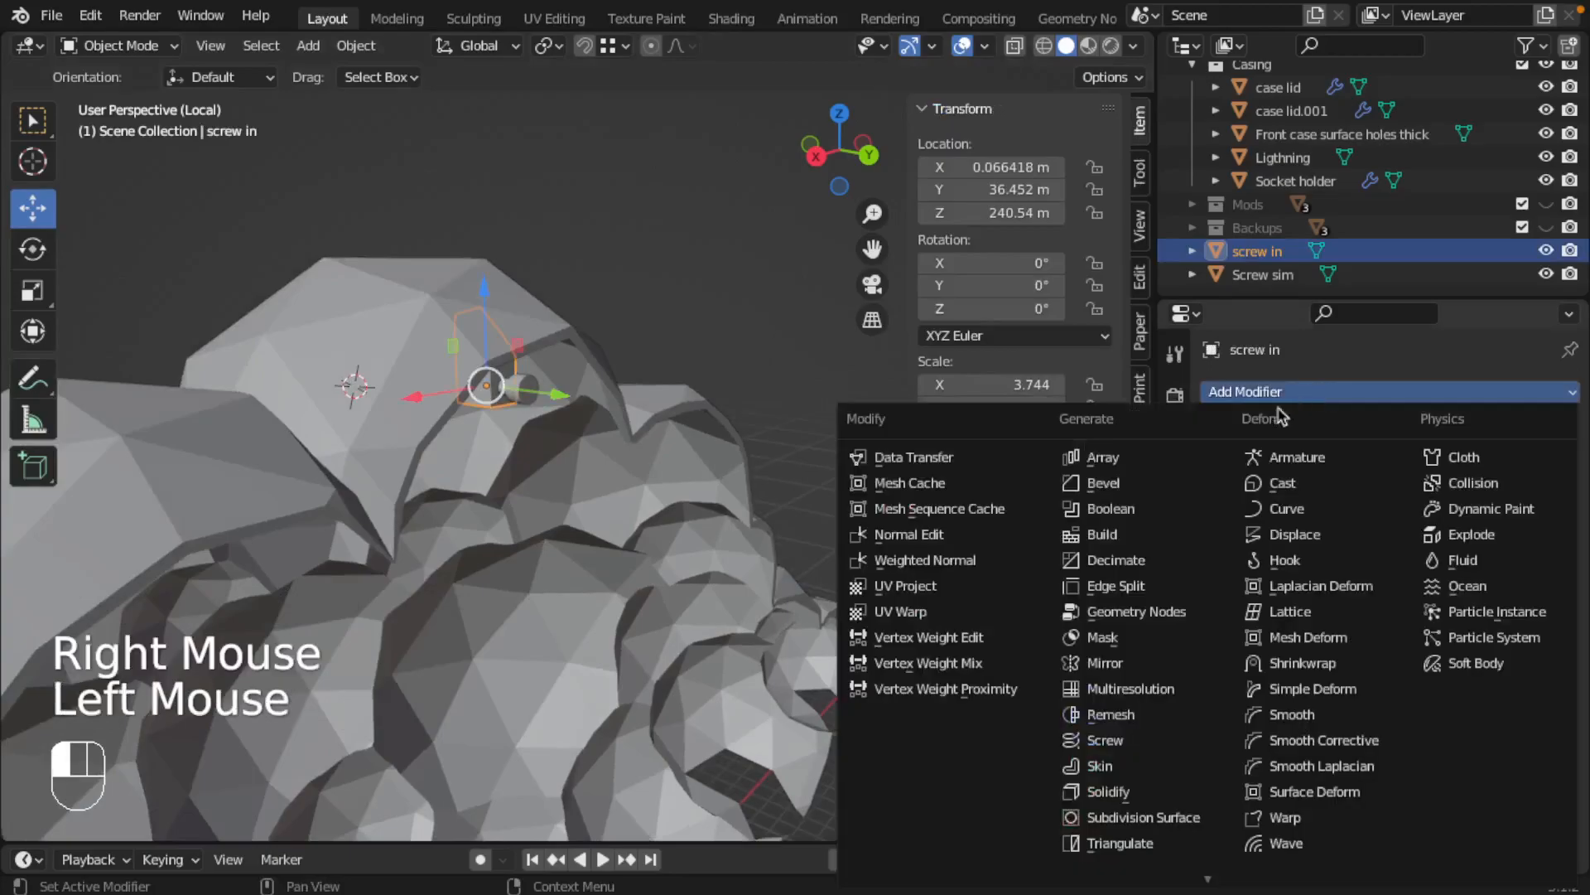
pyautogui.click(1085, 507)
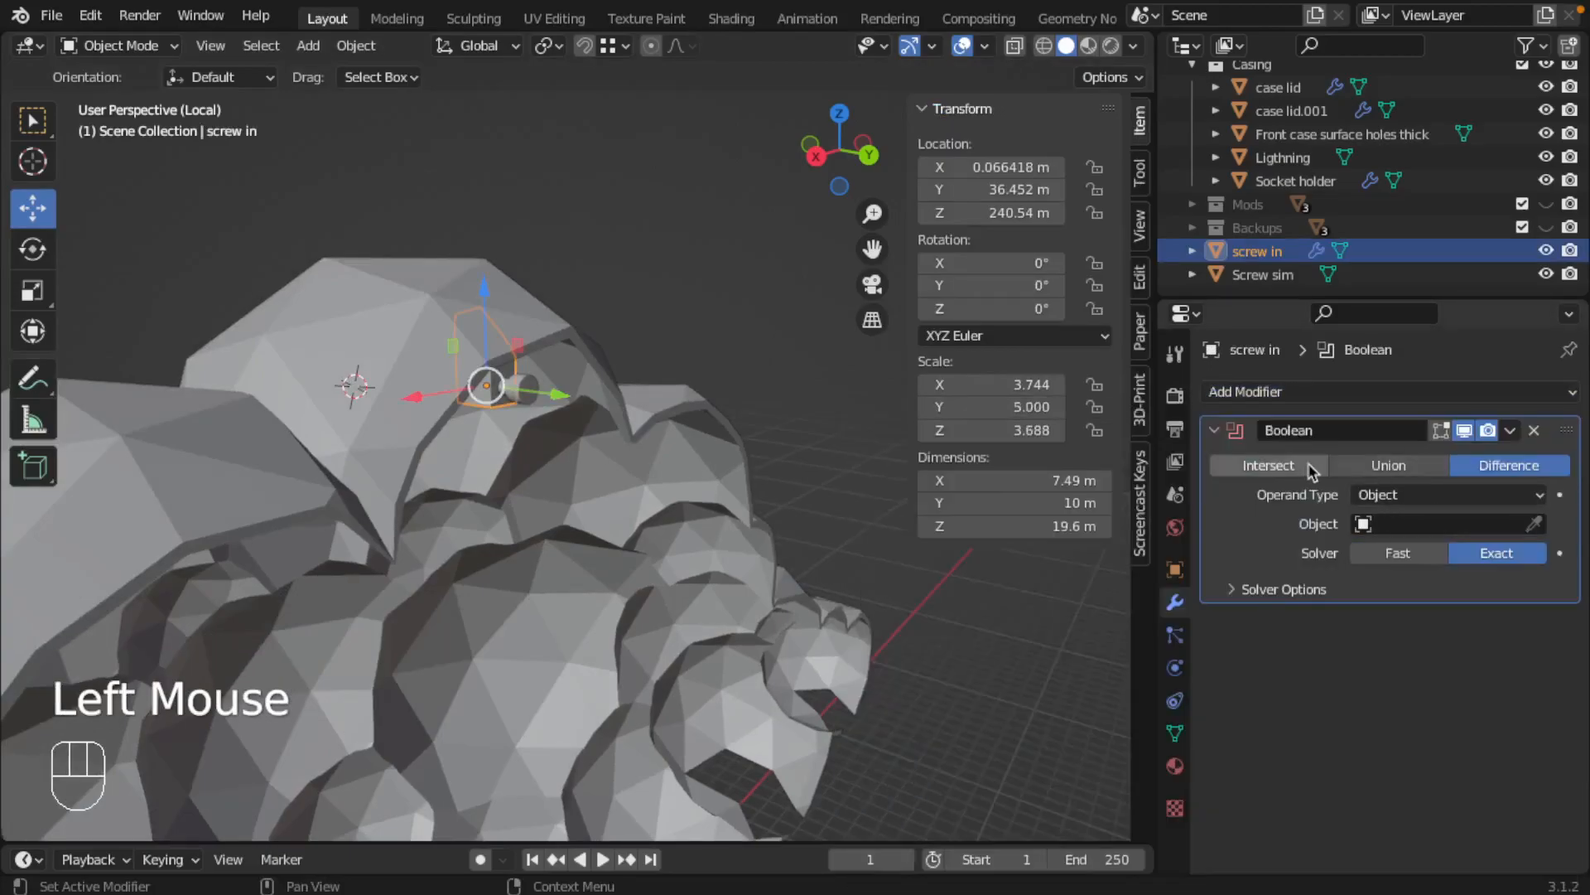
pyautogui.click(1430, 524)
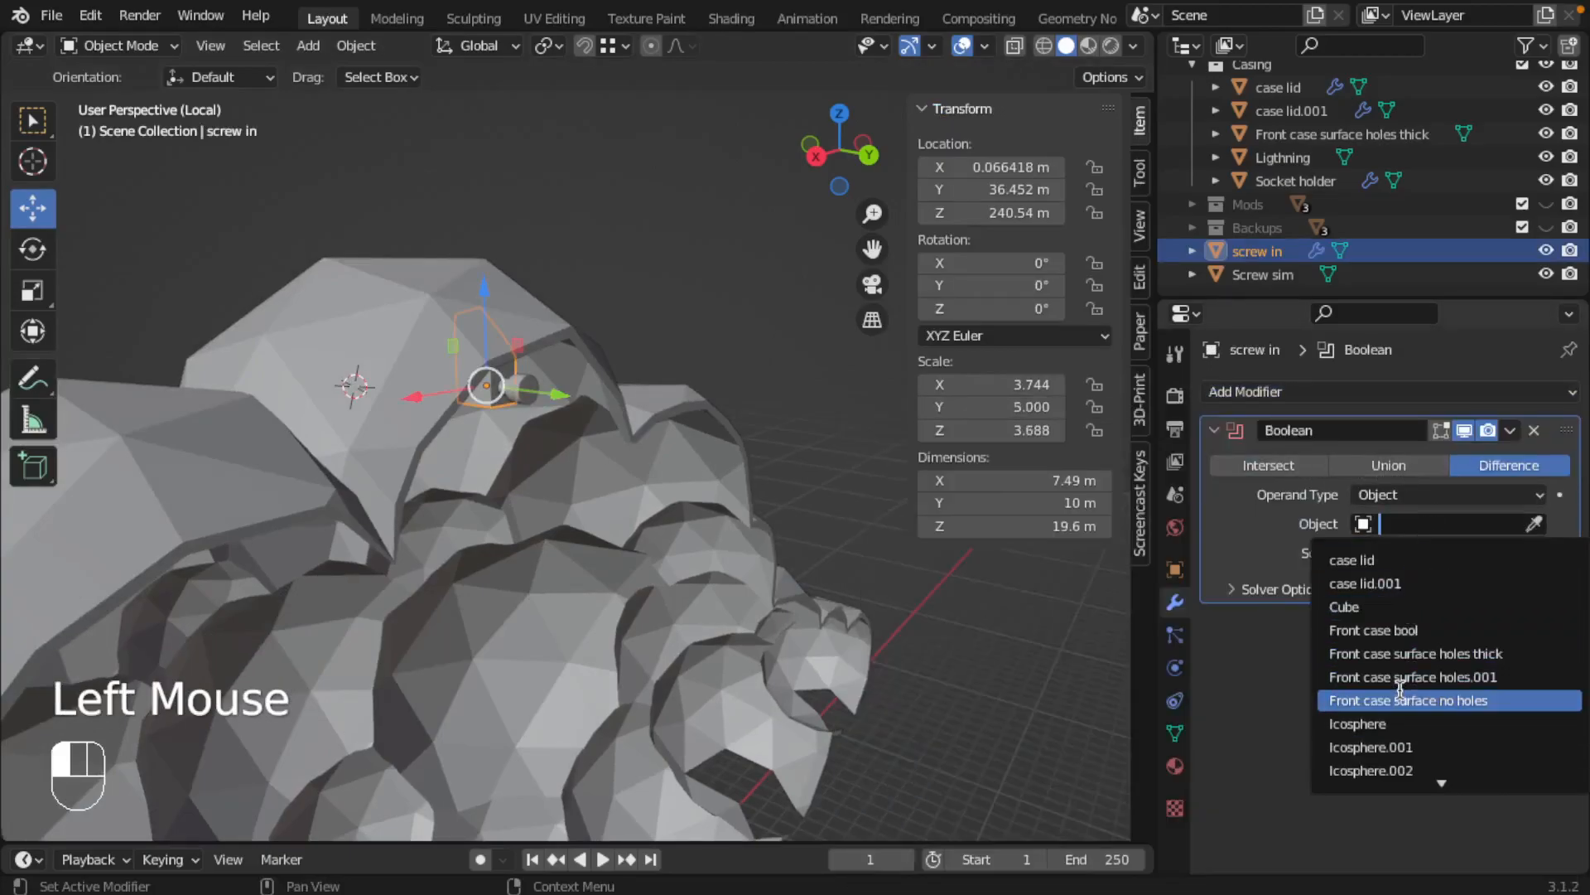
pyautogui.write('scre')
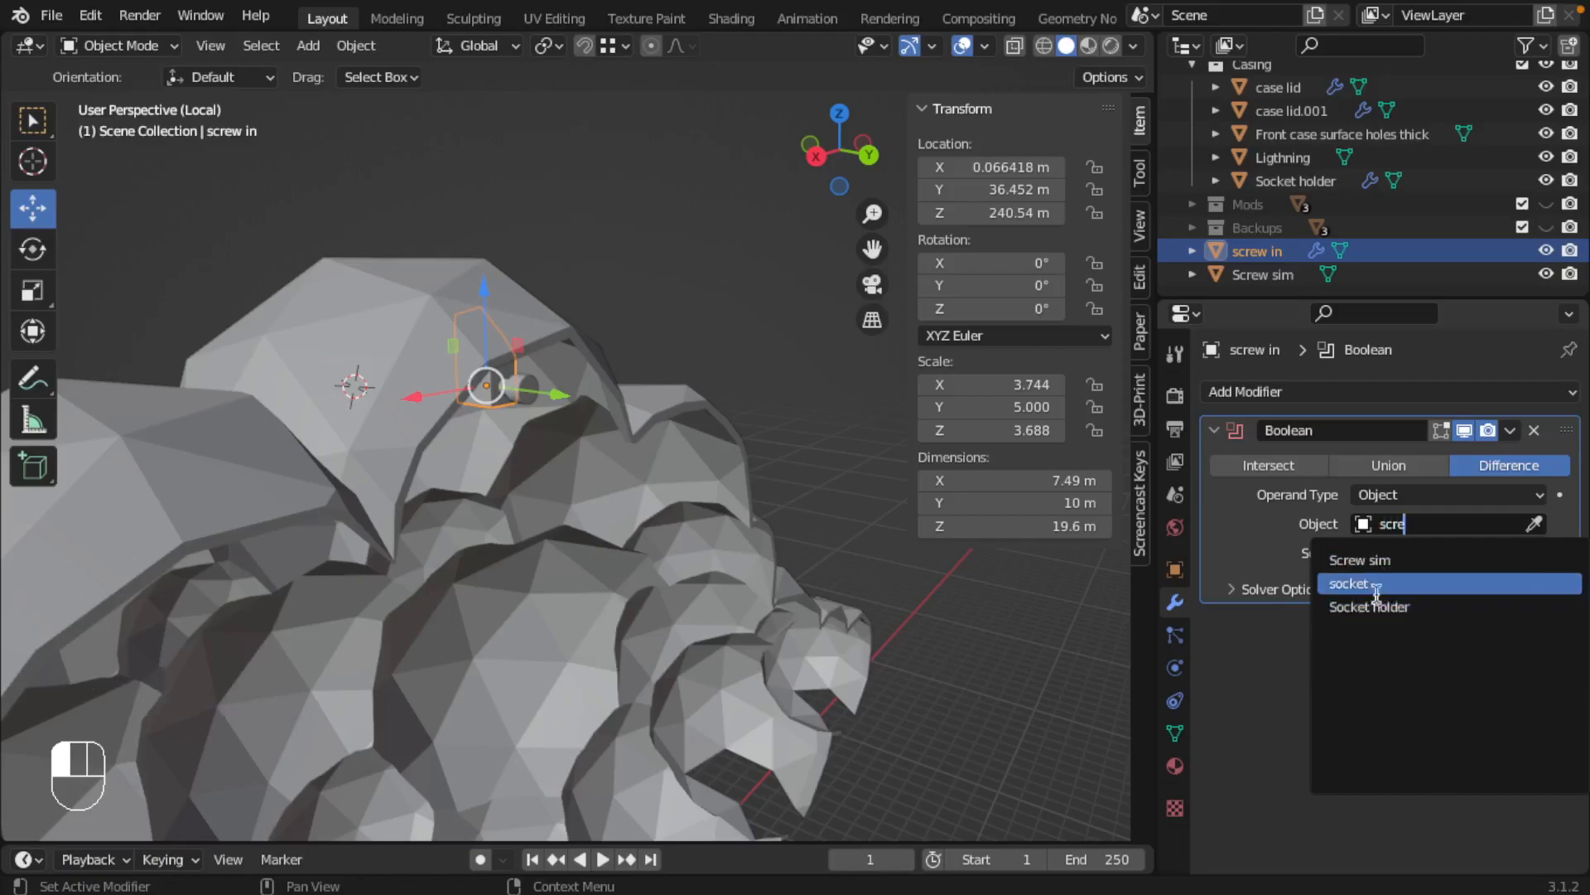
pyautogui.click(1372, 561)
# Isolate the screw in block to inspect its screw hole, and return to the full scene
pyautogui.rightClick(520, 394)
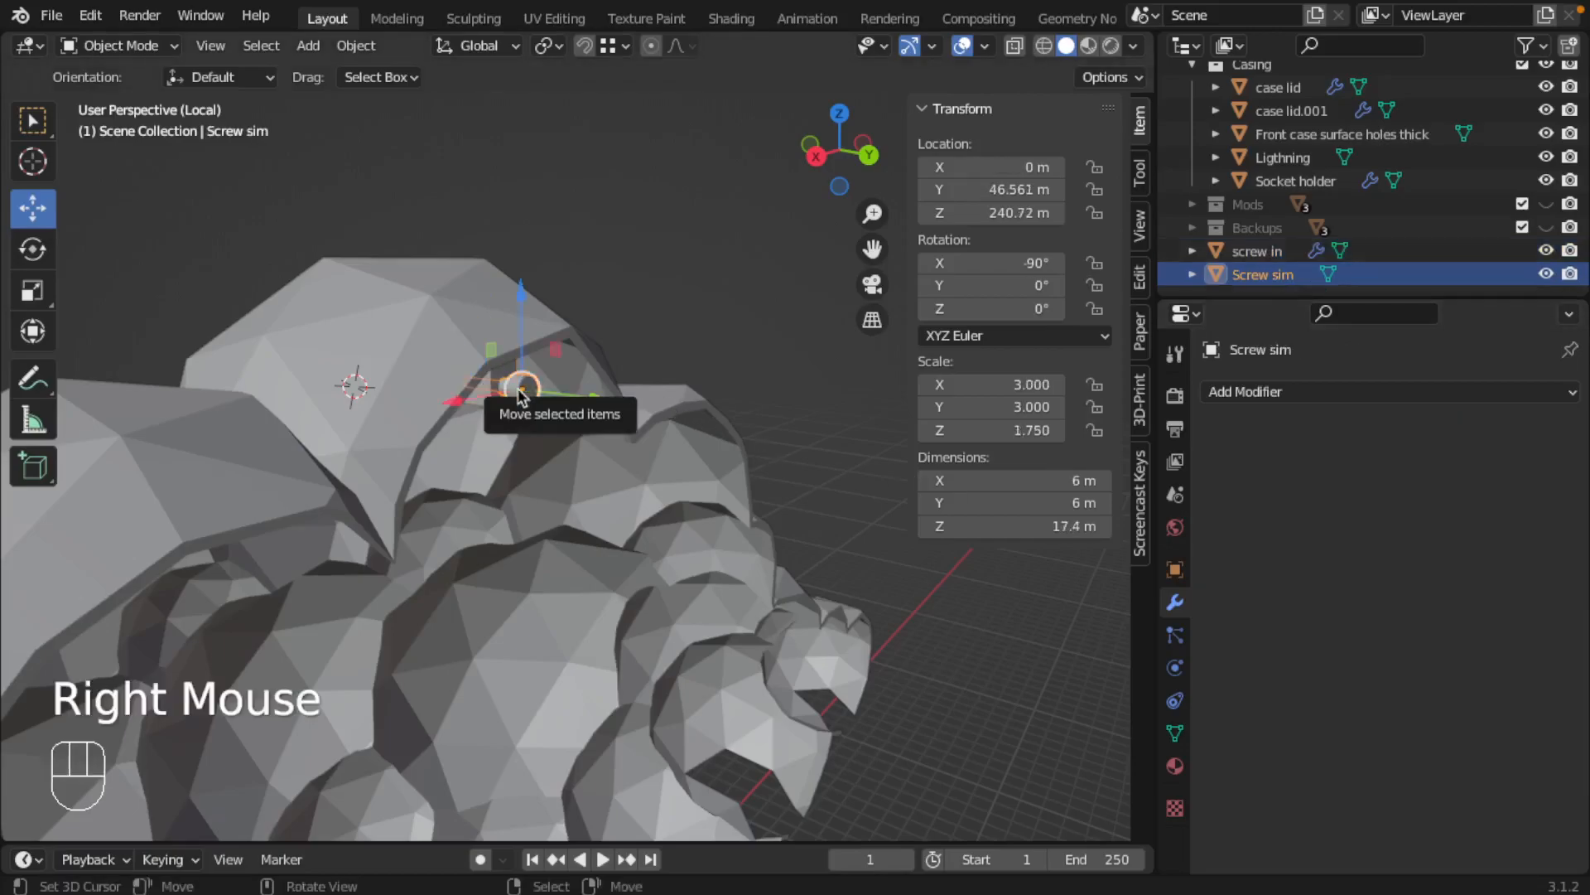
pyautogui.rightClick(492, 411)
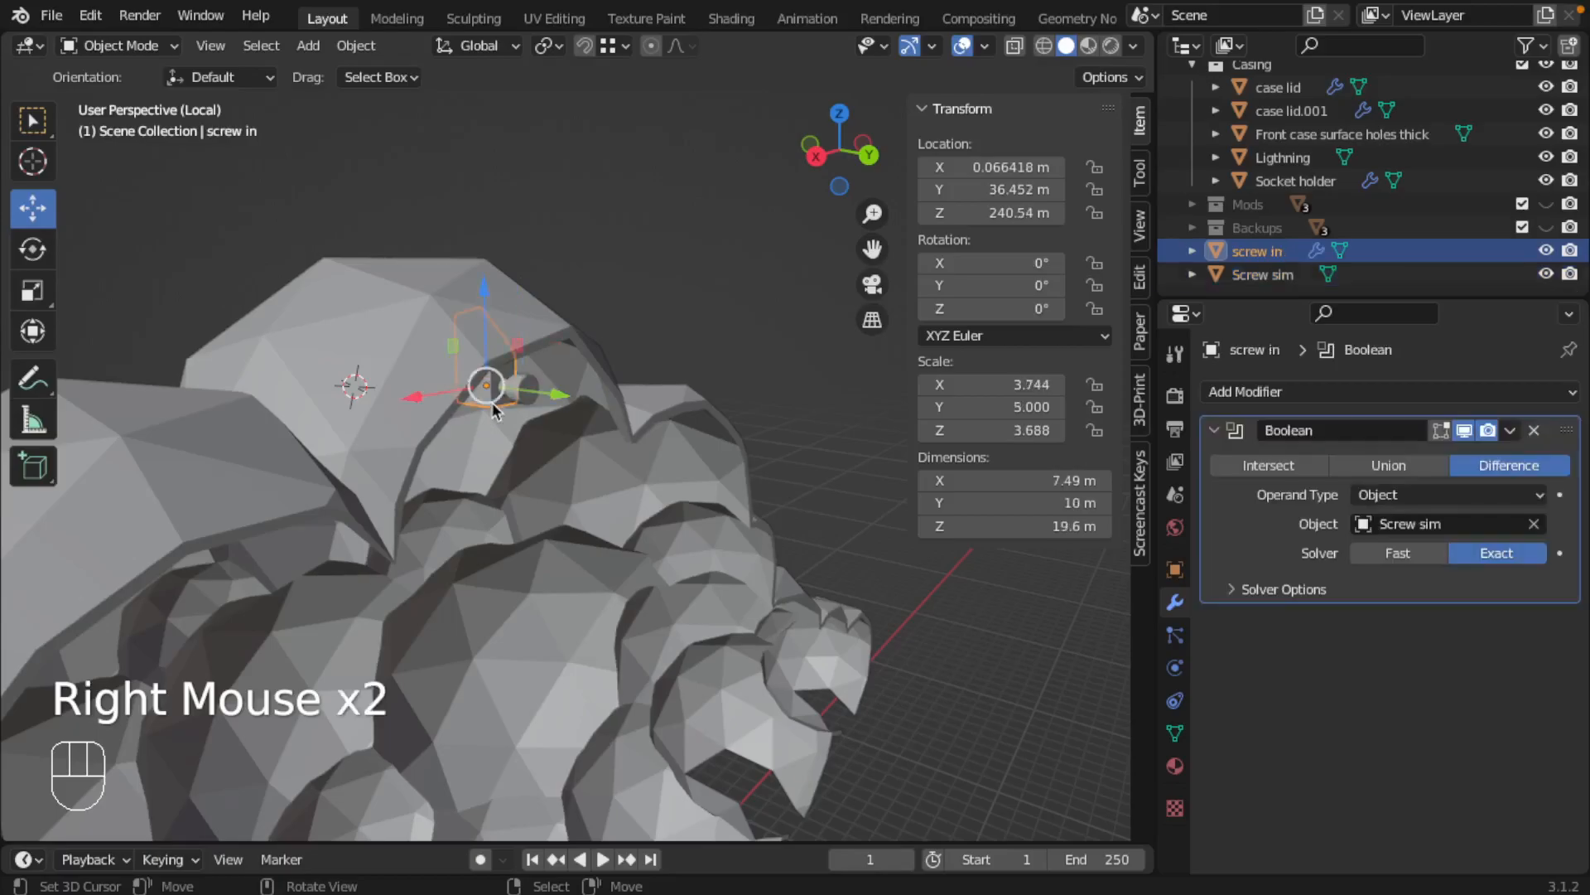
pyautogui.press('/')
pyautogui.press('/')
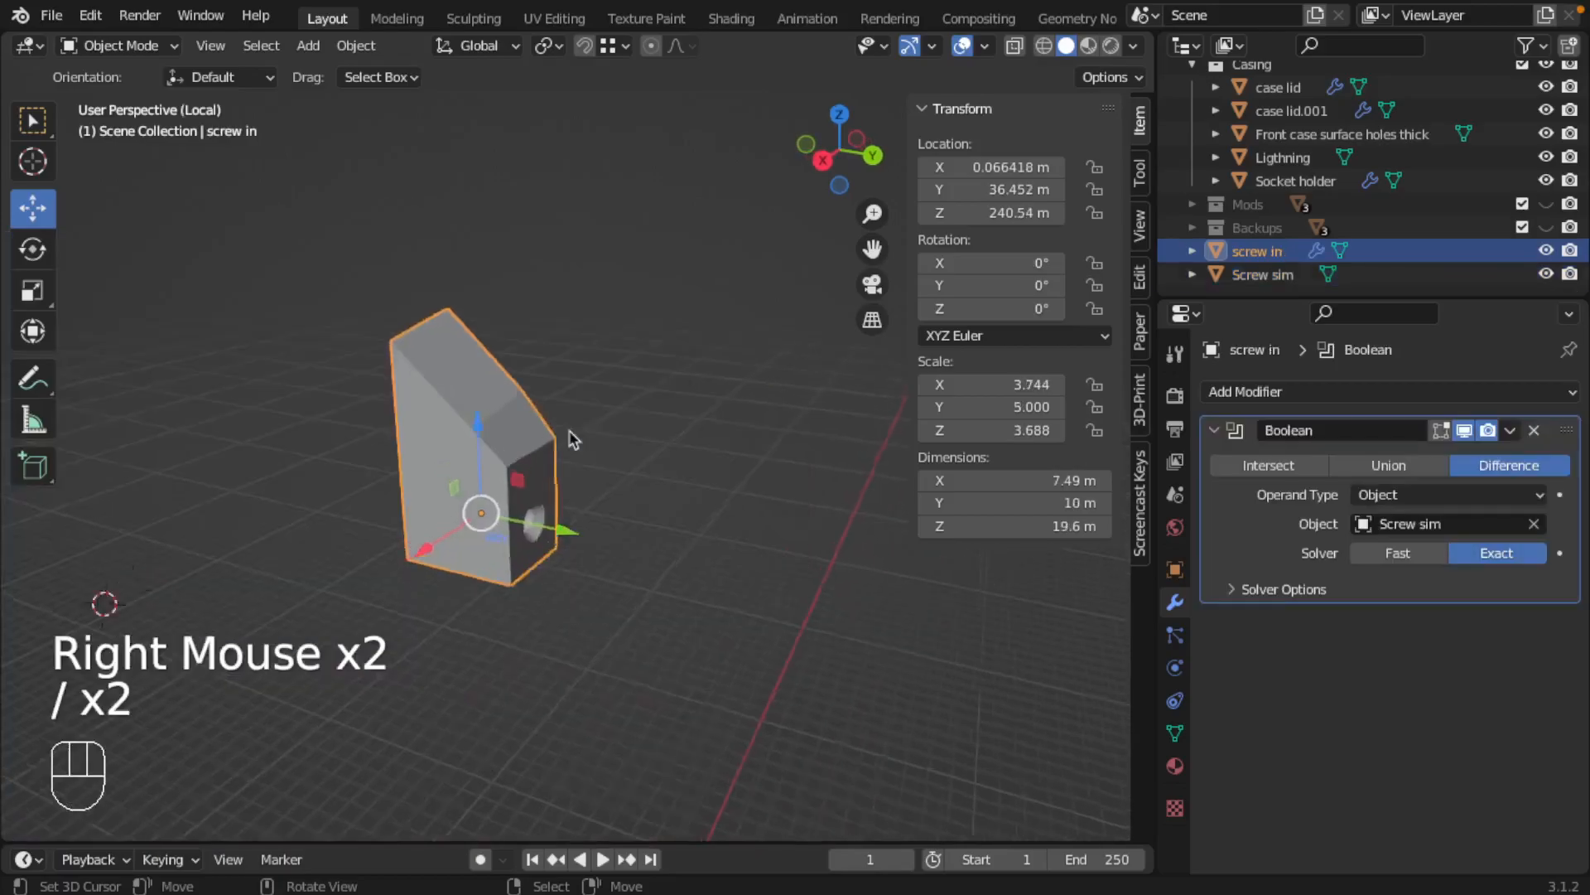
pyautogui.moveTo(611, 462); pyautogui.dragTo(557, 413, button='middle')
pyautogui.press('/')
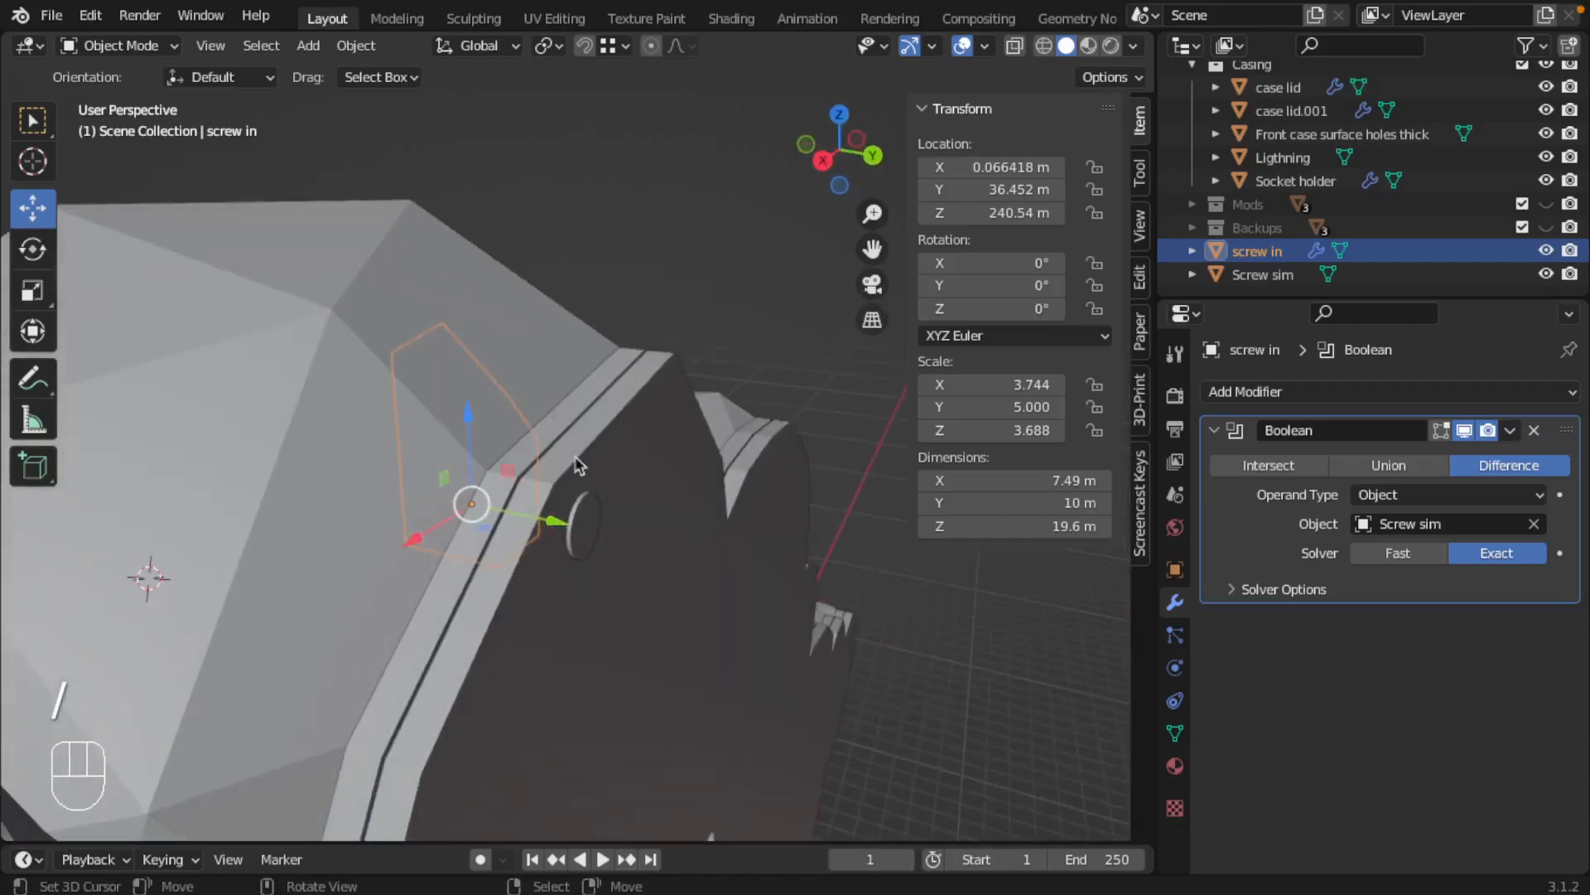
# Hide case lid, case lid.001, the Components collection and the Socket holder to expose the inside of the front casing
pyautogui.scroll(2, 1408, 203)
pyautogui.scroll(-2, 1424, 203)
pyautogui.scroll(1, 1458, 204)
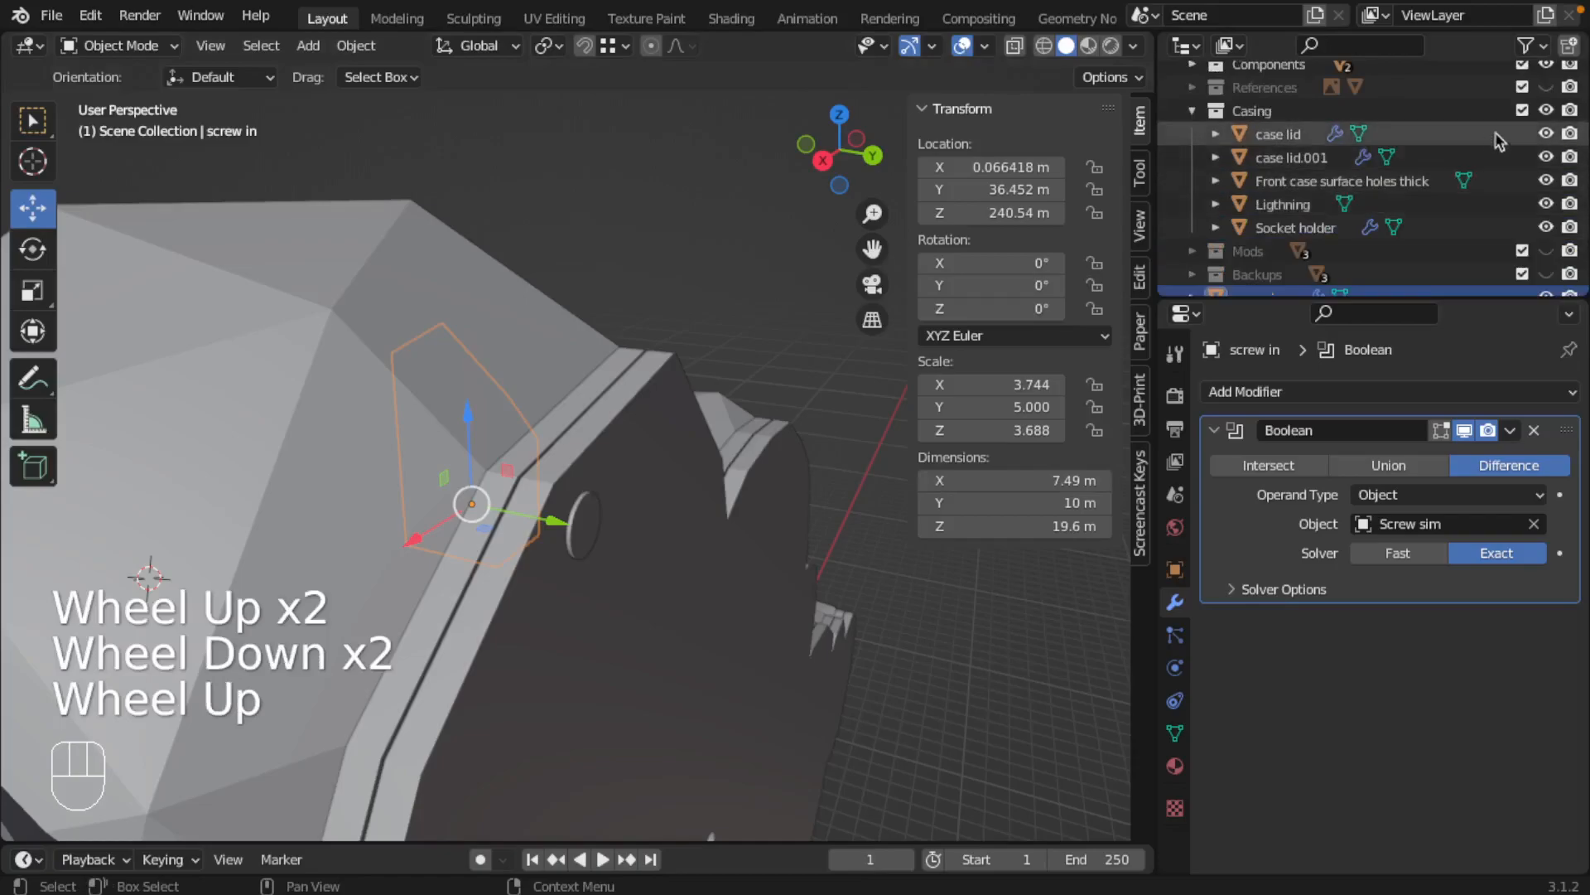
pyautogui.click(1546, 134)
pyautogui.click(1546, 157)
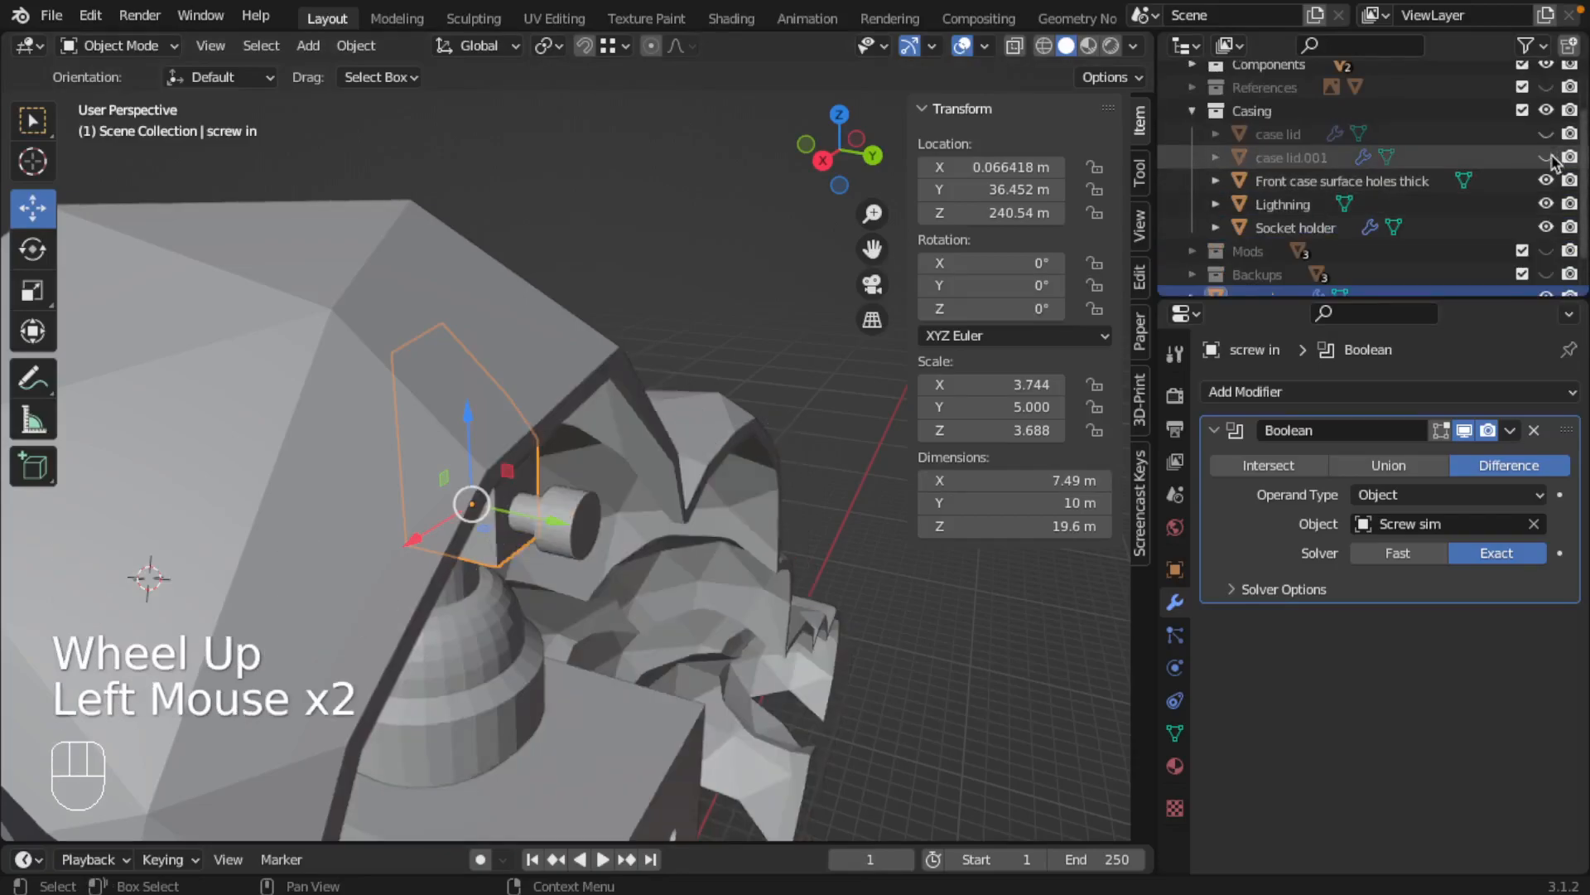
pyautogui.click(1546, 65)
pyautogui.moveTo(605, 511); pyautogui.dragTo(580, 538, button='middle')
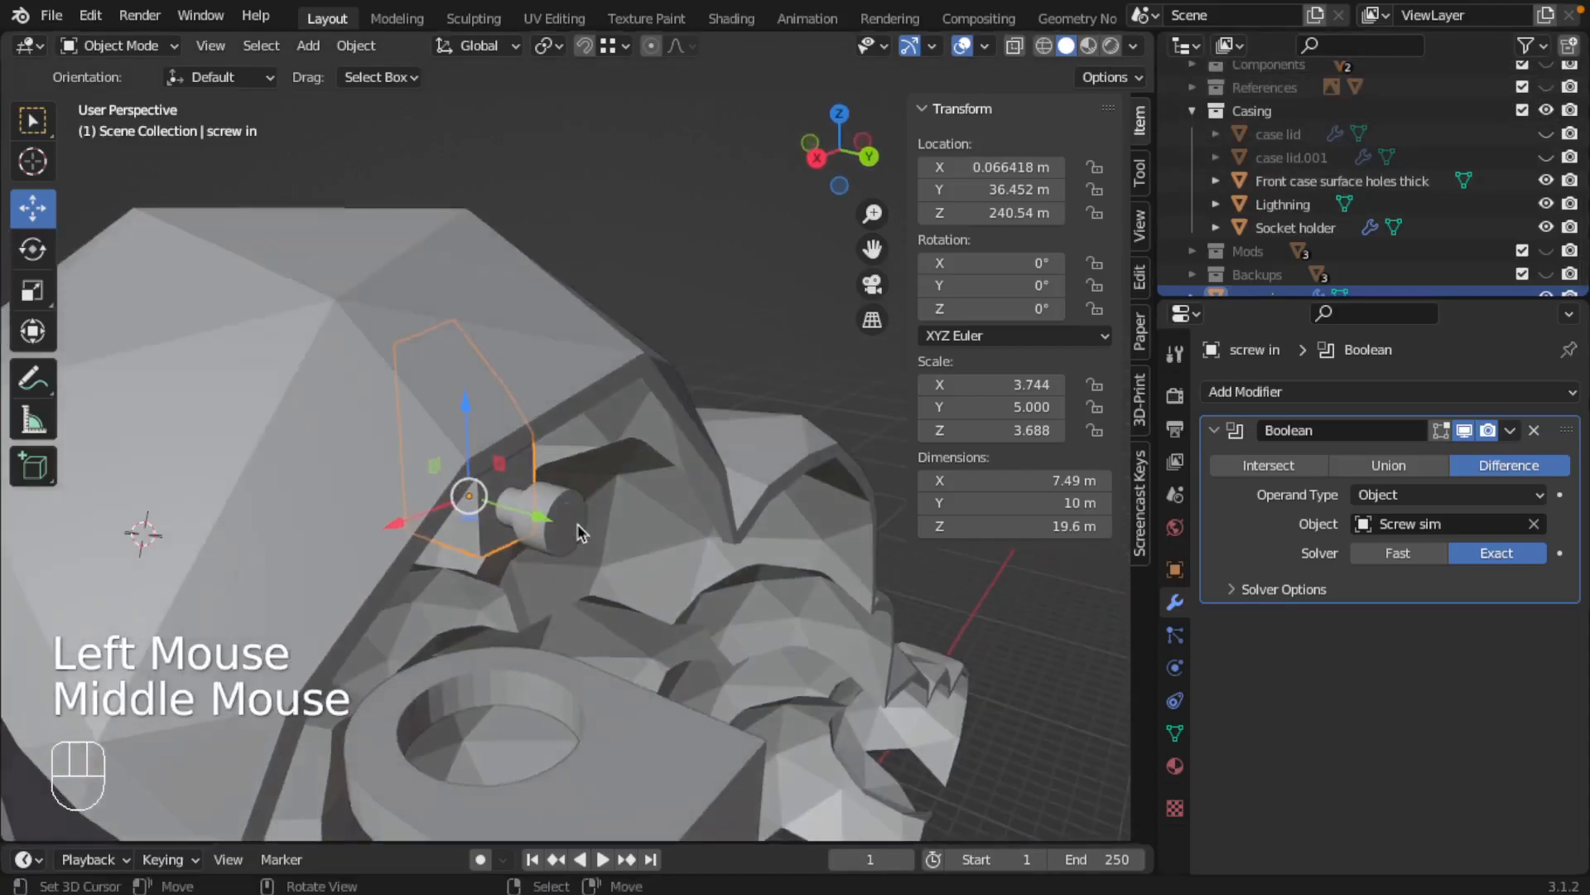
pyautogui.scroll(-2, 596, 566)
pyautogui.scroll(-2, 597, 566)
pyautogui.click(1546, 227)
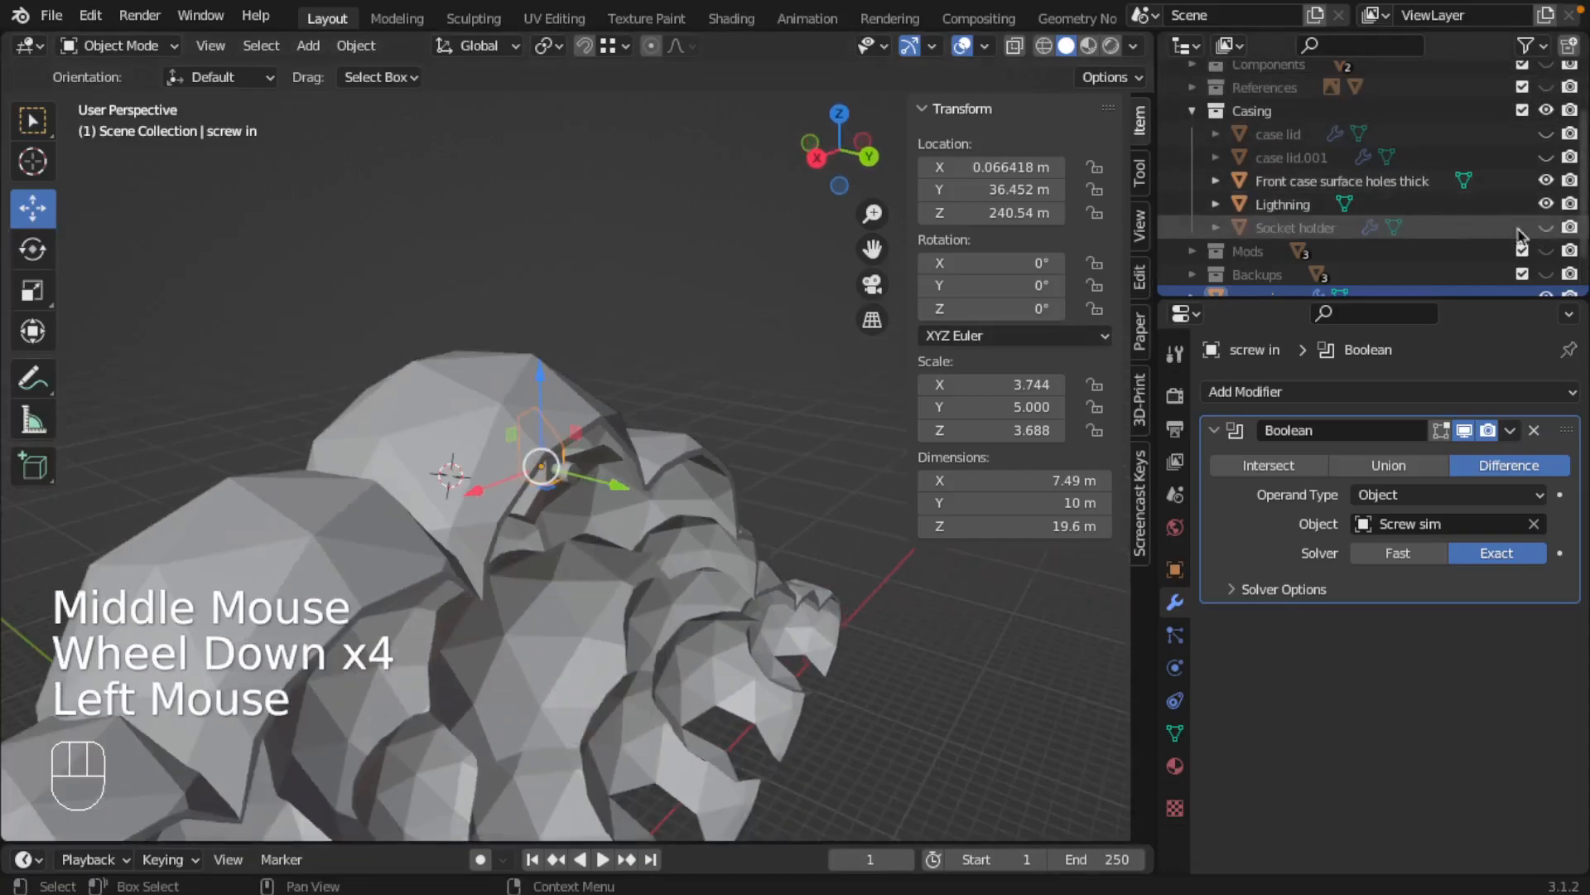
# Hide the Ligthning object, and duplicate the block and Screw sim together down along Z, with the copied screw at Z 20.944 m
pyautogui.moveTo(700, 484); pyautogui.dragTo(596, 359, button='middle')
pyautogui.keyDown('shift'); pyautogui.rightClick(562, 379); pyautogui.keyUp('shift')
pyautogui.scroll(-2, 639, 455)
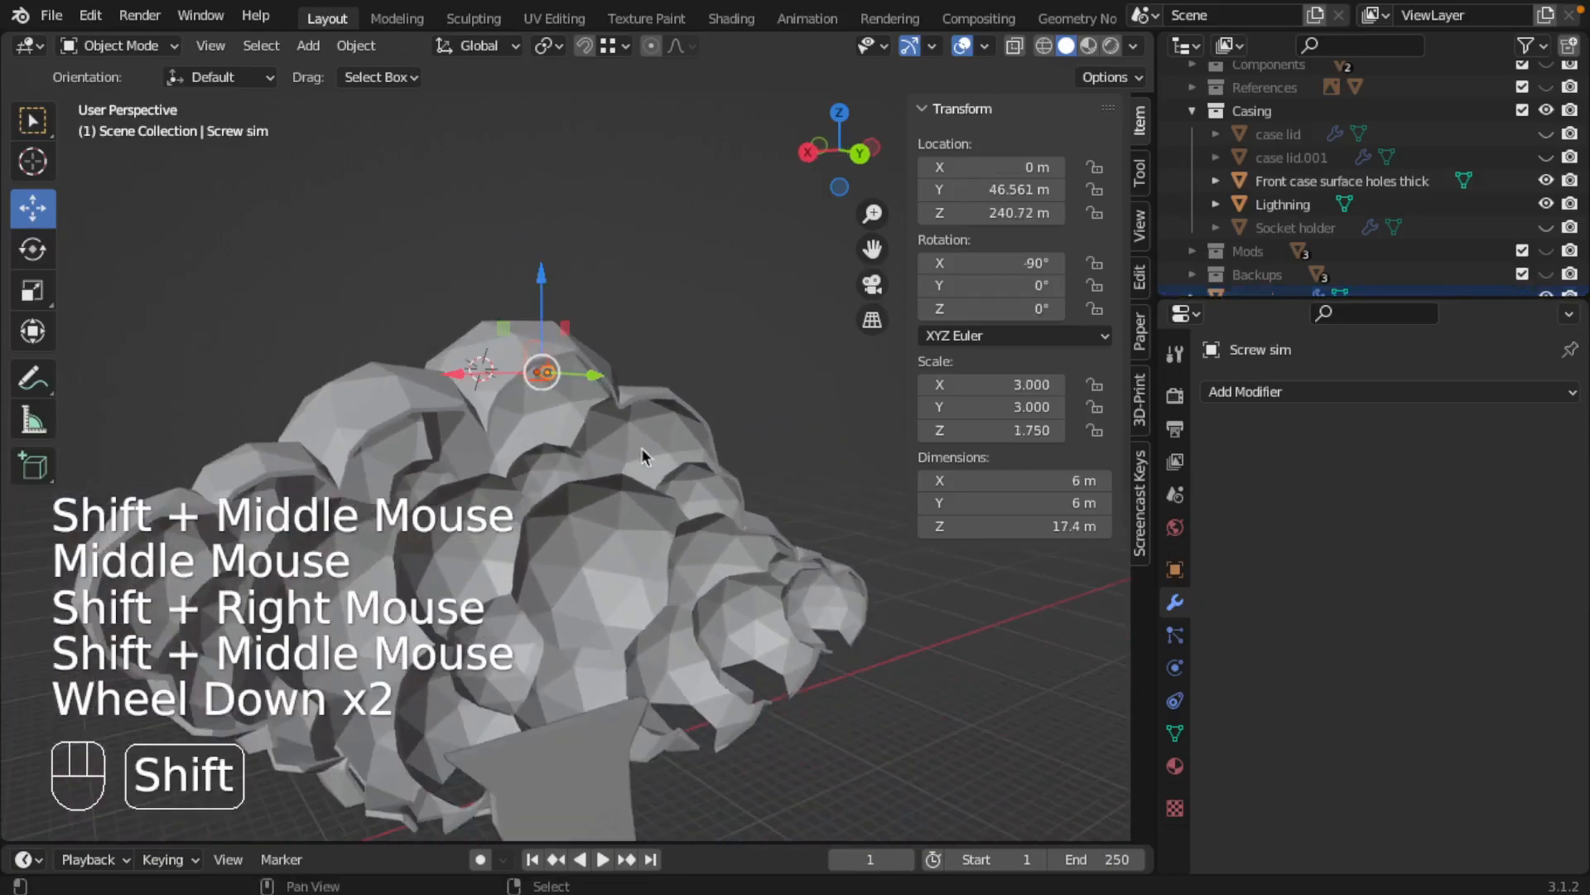
pyautogui.keyDown('shift'); pyautogui.moveTo(638, 454); pyautogui.dragTo(605, 382, button='middle'); pyautogui.keyUp('shift')
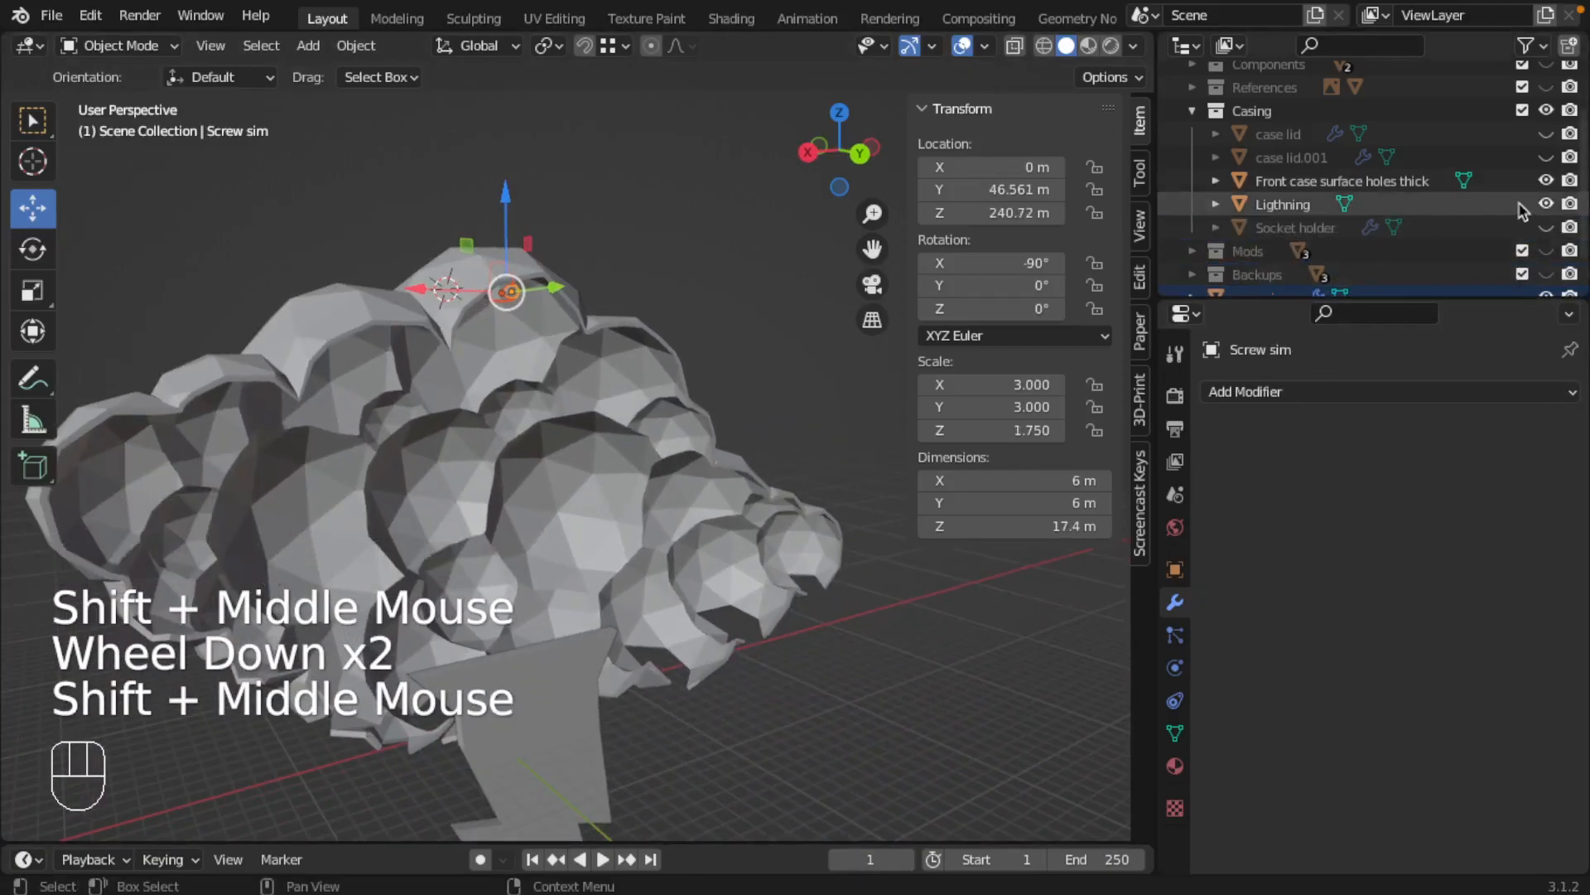
pyautogui.click(1546, 204)
pyautogui.keyDown('shift'); pyautogui.moveTo(627, 521); pyautogui.dragTo(649, 462, button='middle'); pyautogui.keyUp('shift')
pyautogui.hotkey('shift', 'd')
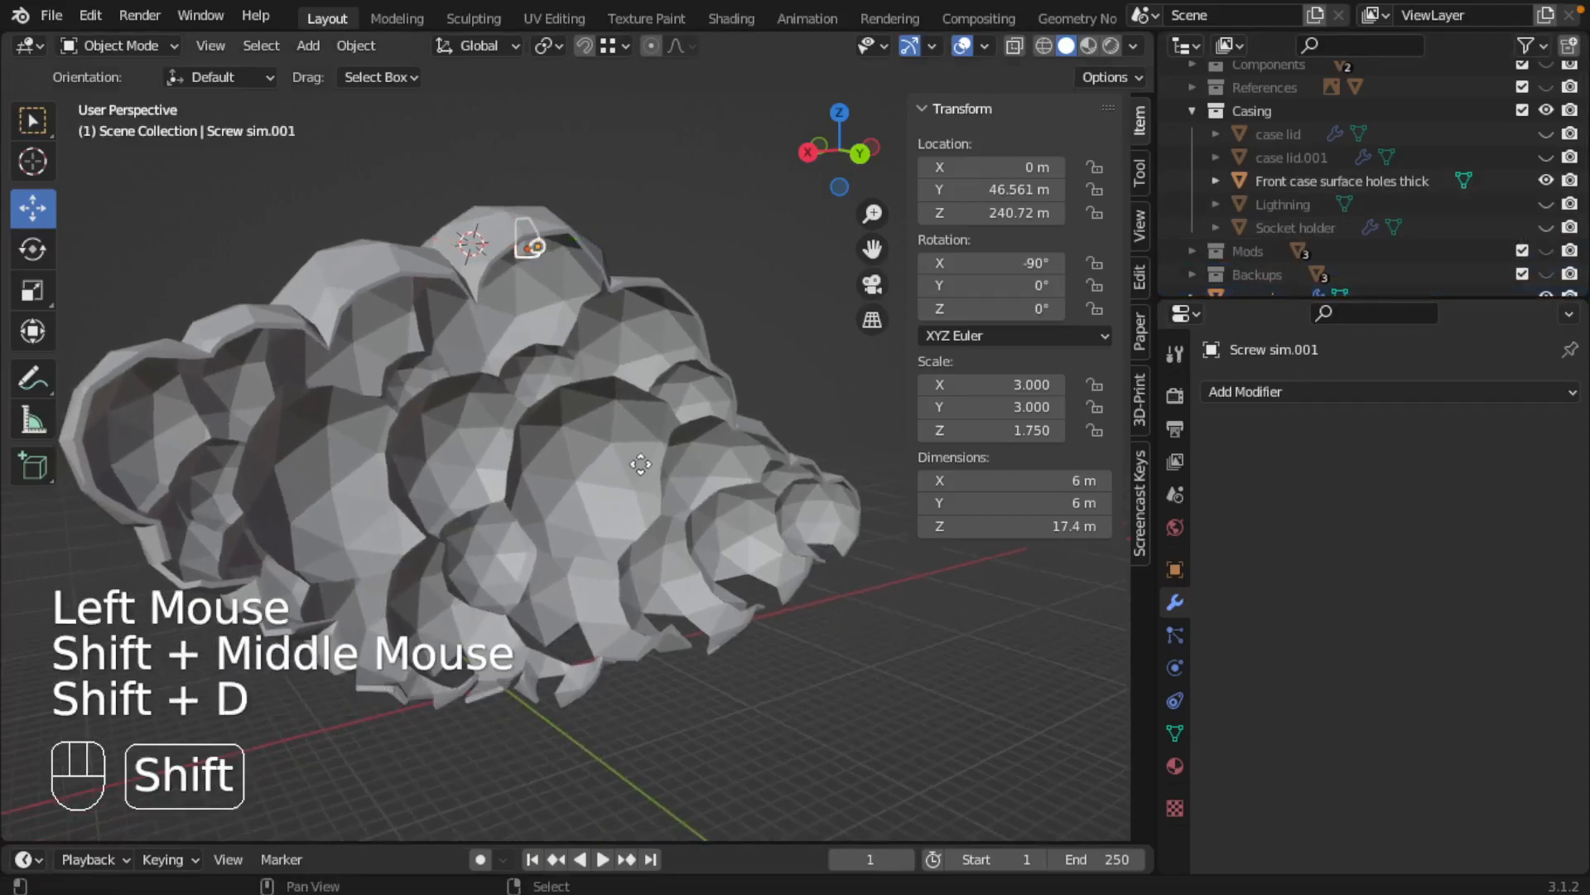
pyautogui.press('z')
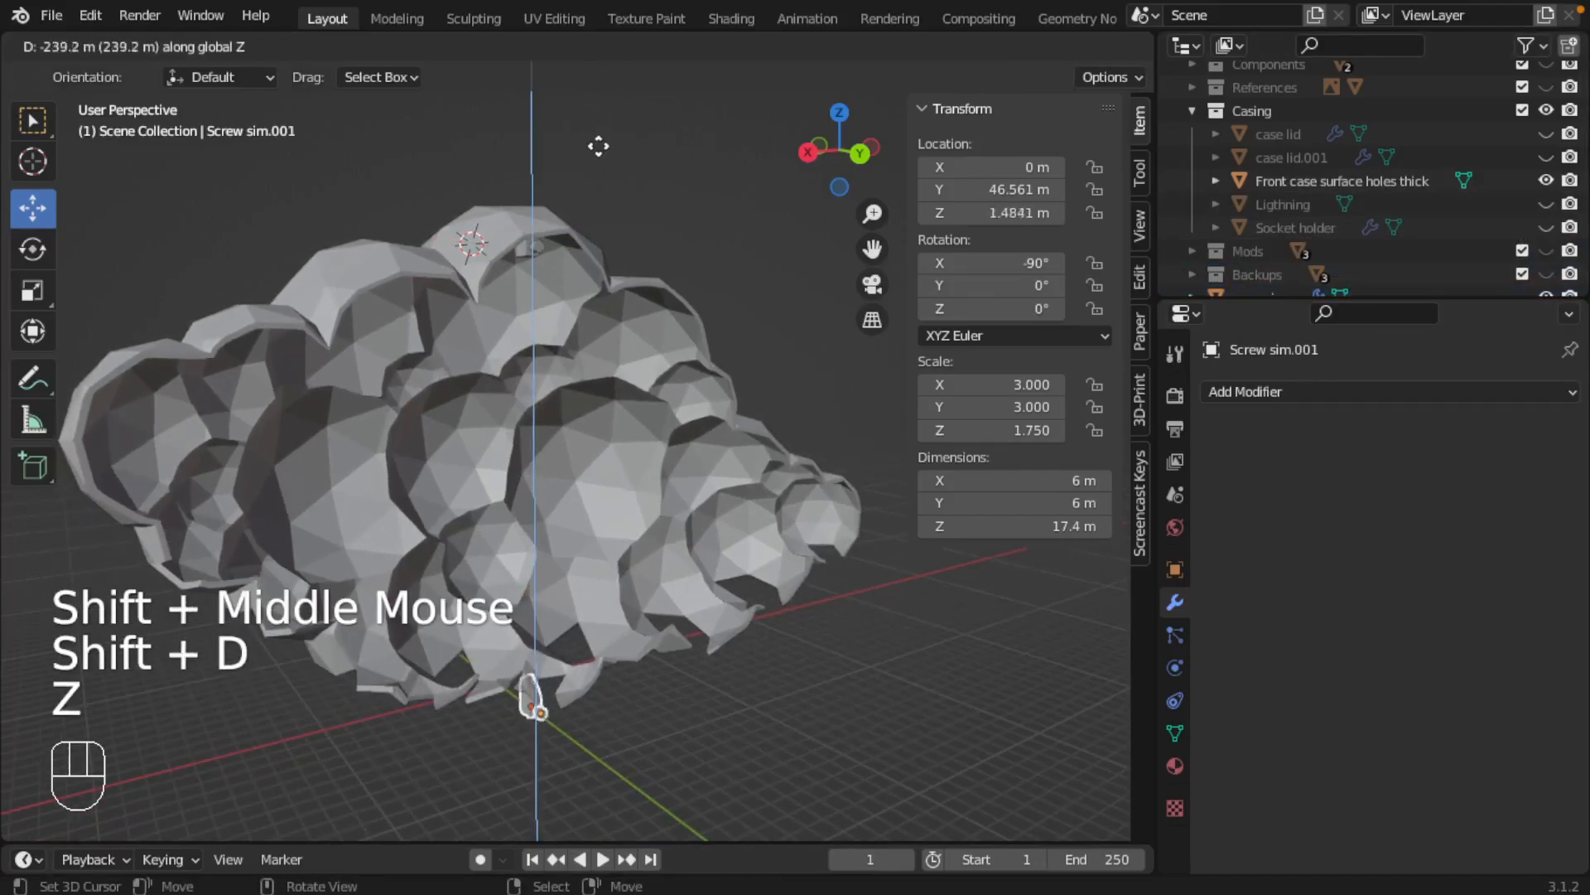
pyautogui.click(602, 131)
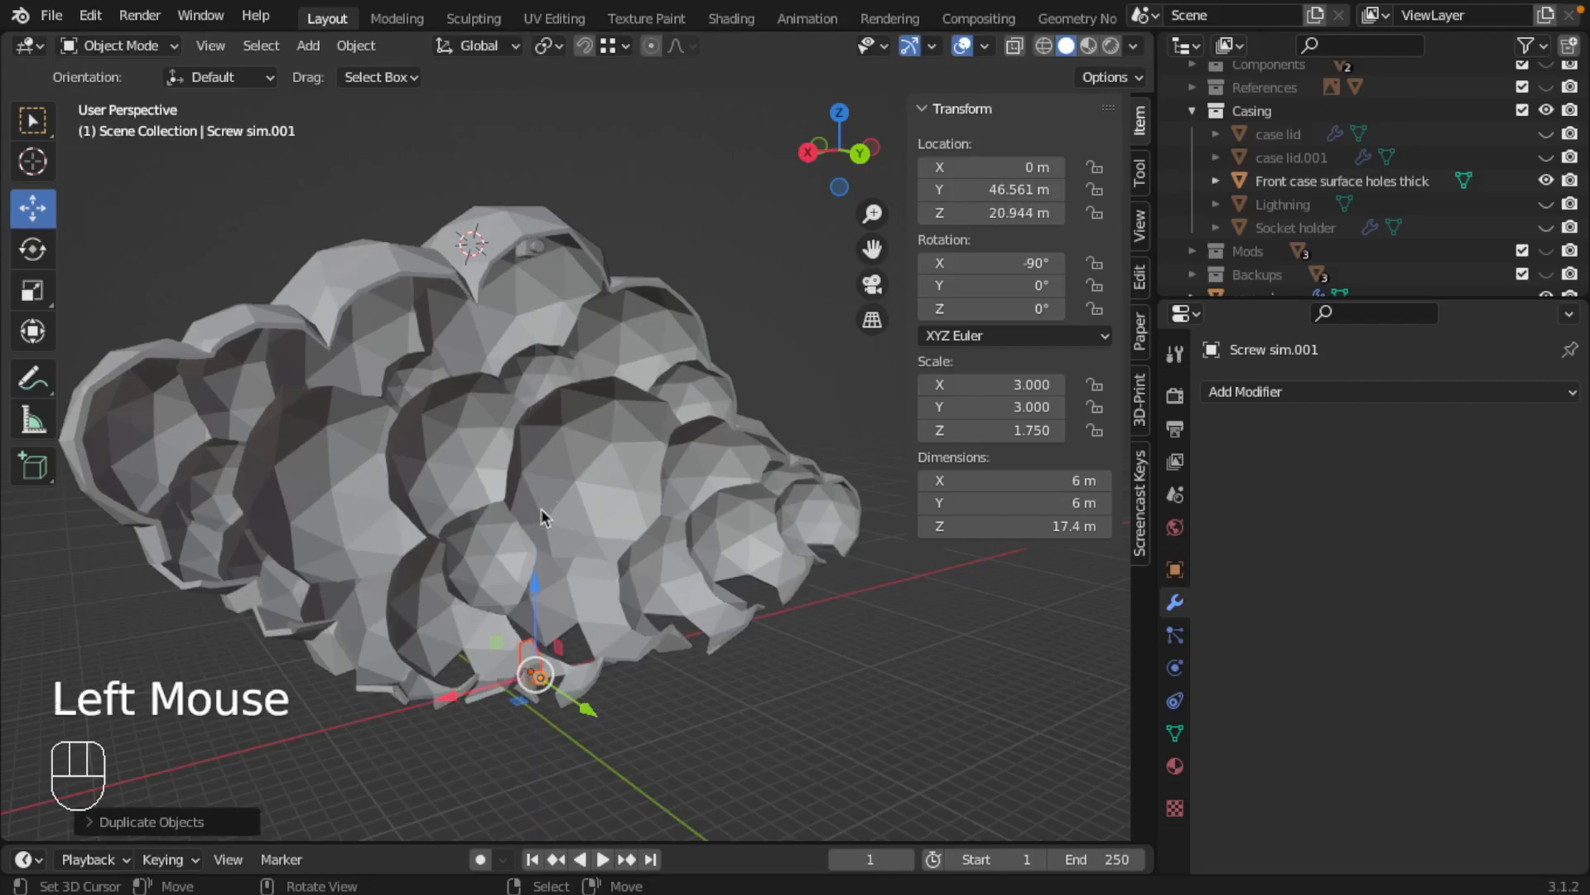
# Check which screw object the duplicated block's Boolean modifier targets, and select both duplicates again
pyautogui.click(528, 658)
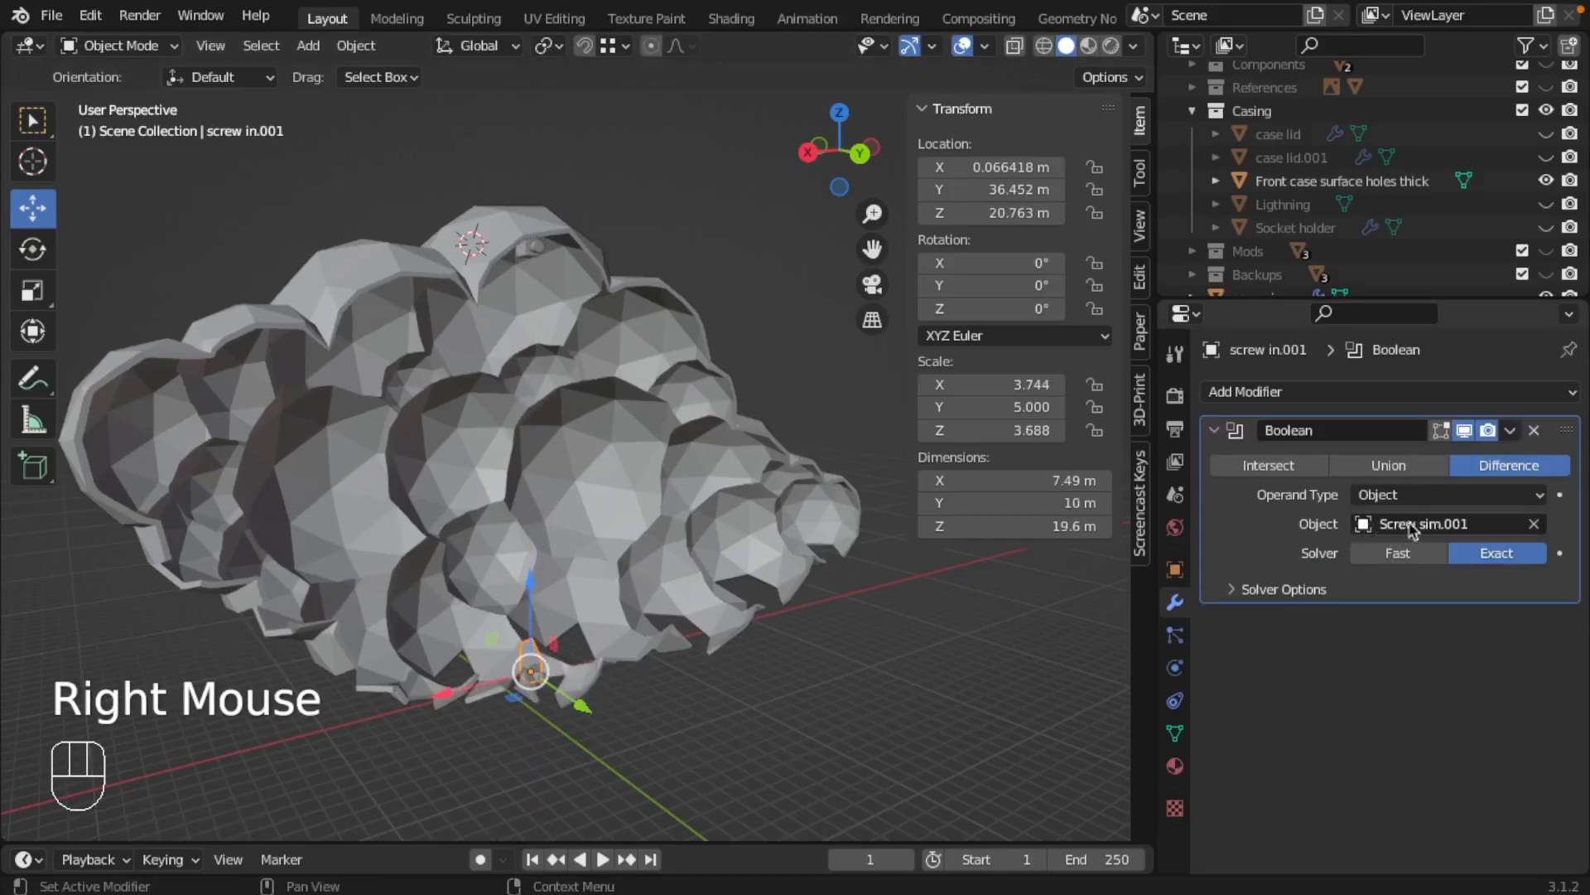
pyautogui.rightClick(541, 679)
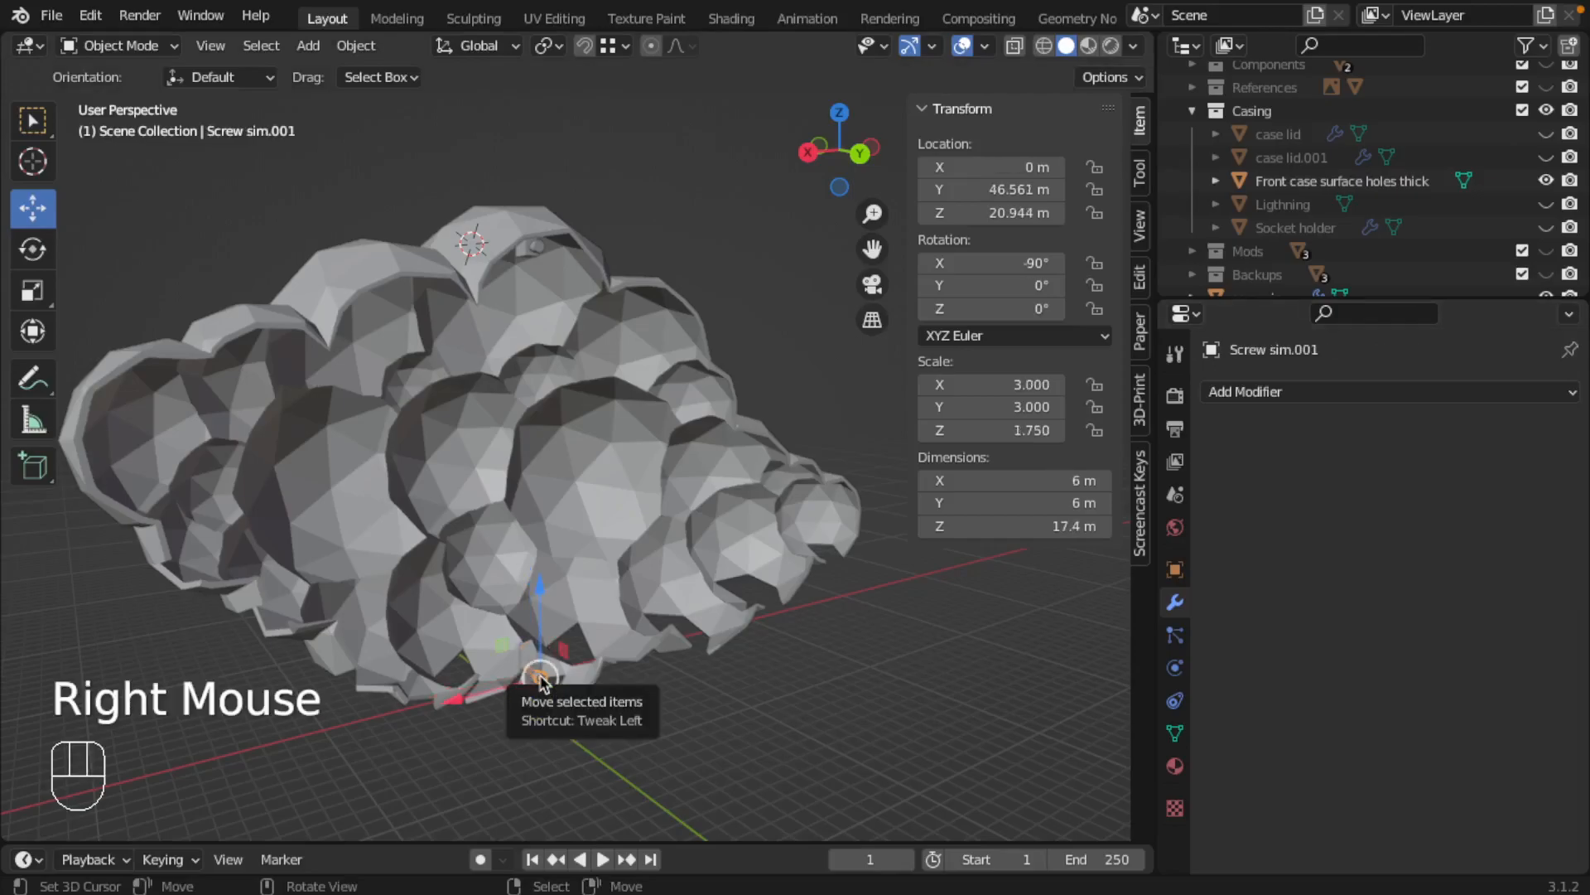
pyautogui.rightClick(534, 668)
pyautogui.keyDown('shift'); pyautogui.rightClick(538, 678); pyautogui.keyUp('shift')
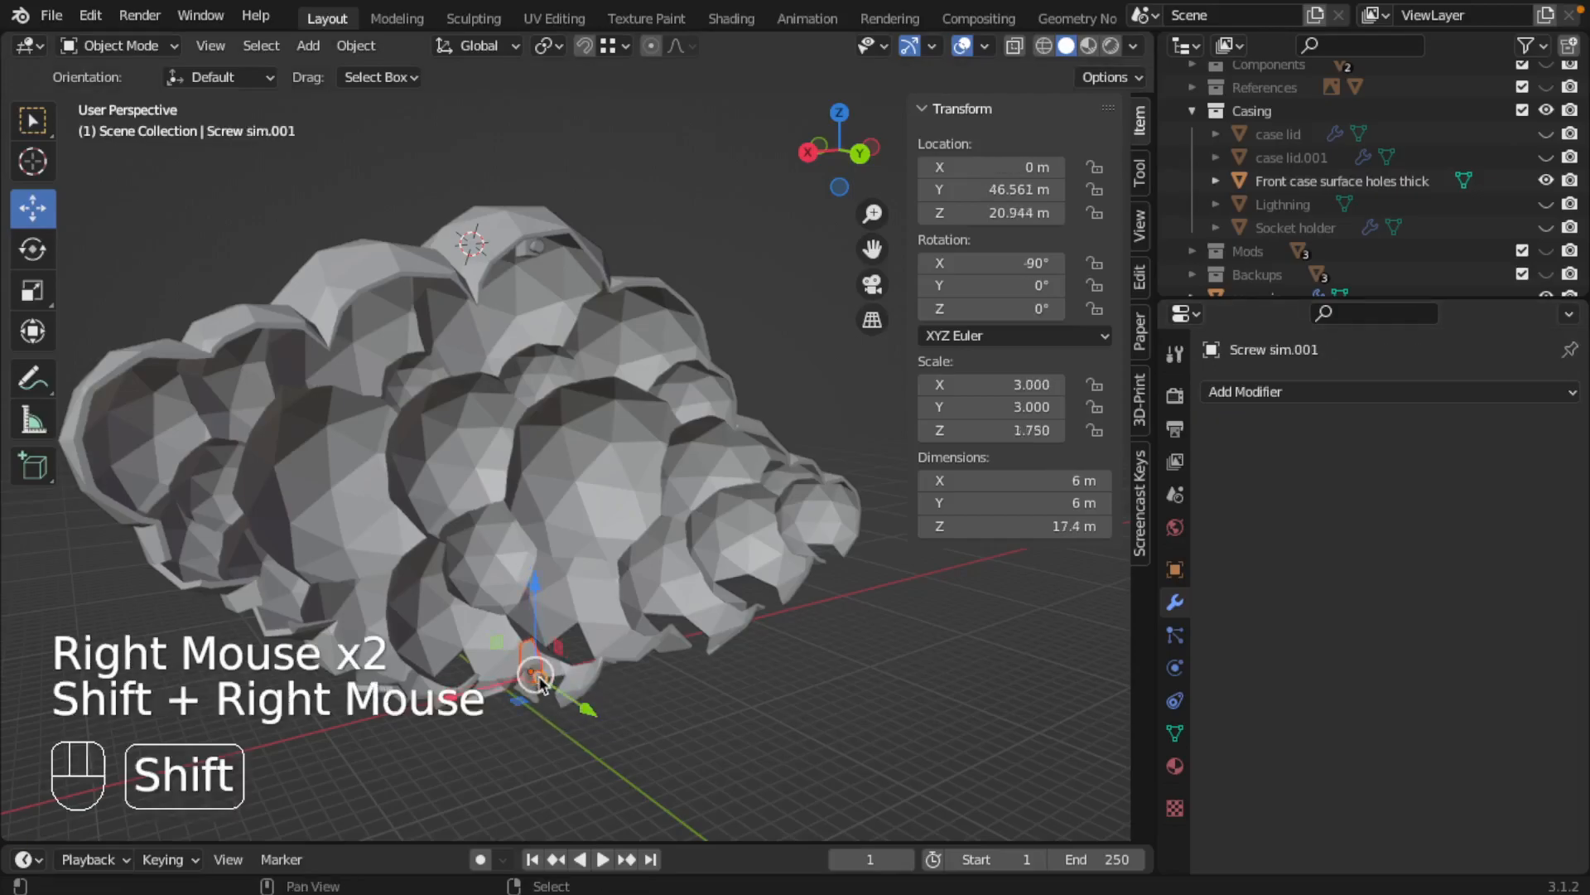
# Rotate the duplicated block and screw together 180° about the global Y axis
pyautogui.scroll(2, 555, 675)
pyautogui.keyDown('shift'); pyautogui.moveTo(550, 674); pyautogui.dragTo(589, 348, button='middle'); pyautogui.keyUp('shift')
pyautogui.keyDown('shift'); pyautogui.moveTo(571, 615); pyautogui.dragTo(499, 495, button='middle'); pyautogui.keyUp('shift')
pyautogui.scroll(1, 547, 485)
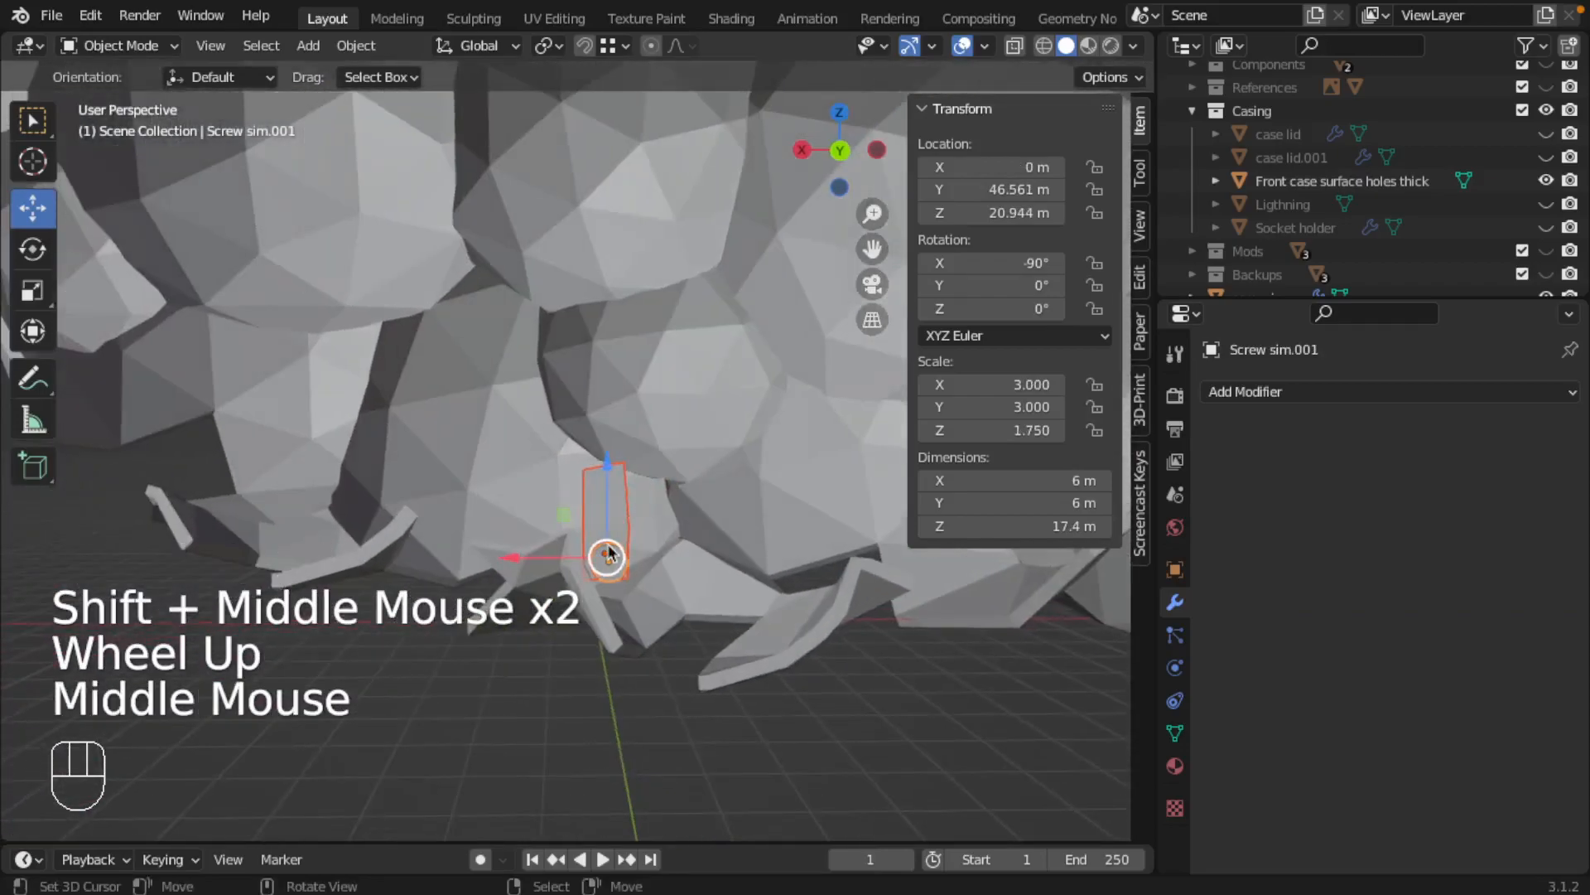
pyautogui.press('r')
pyautogui.press('y')
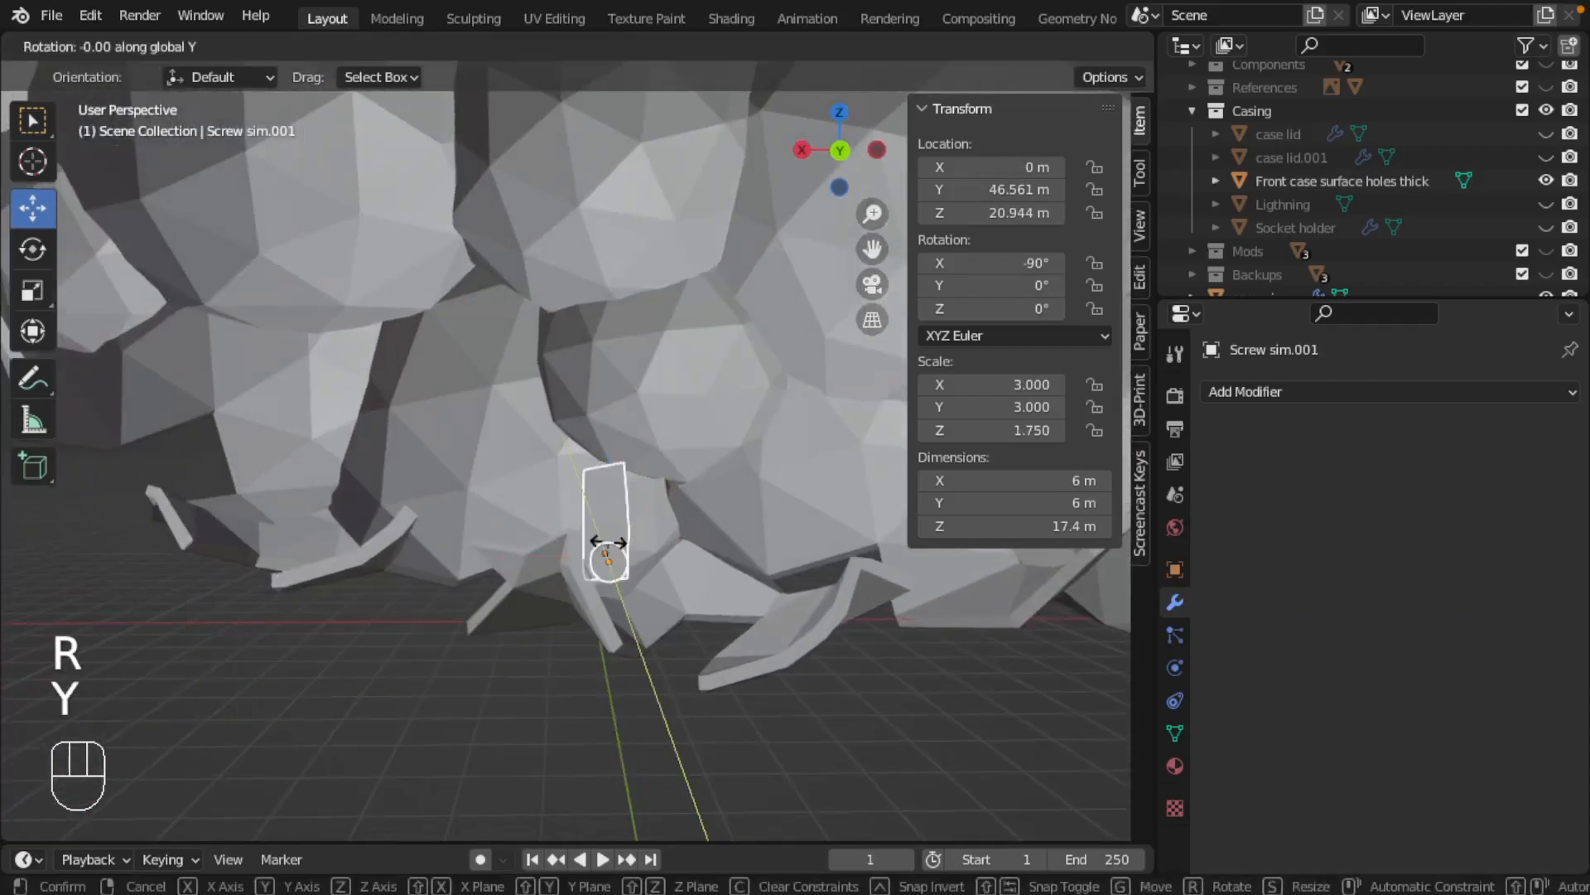
pyautogui.press('KP_1')
pyautogui.press('KP_8')
pyautogui.press('KP_0')
pyautogui.press('Return')
# Move the flipped block and screw along X and up along Z, with the screw at X 6.5708 m and Z 30.929 m
pyautogui.keyDown('shift'); pyautogui.moveTo(617, 557); pyautogui.dragTo(505, 633, button='middle'); pyautogui.keyUp('shift')
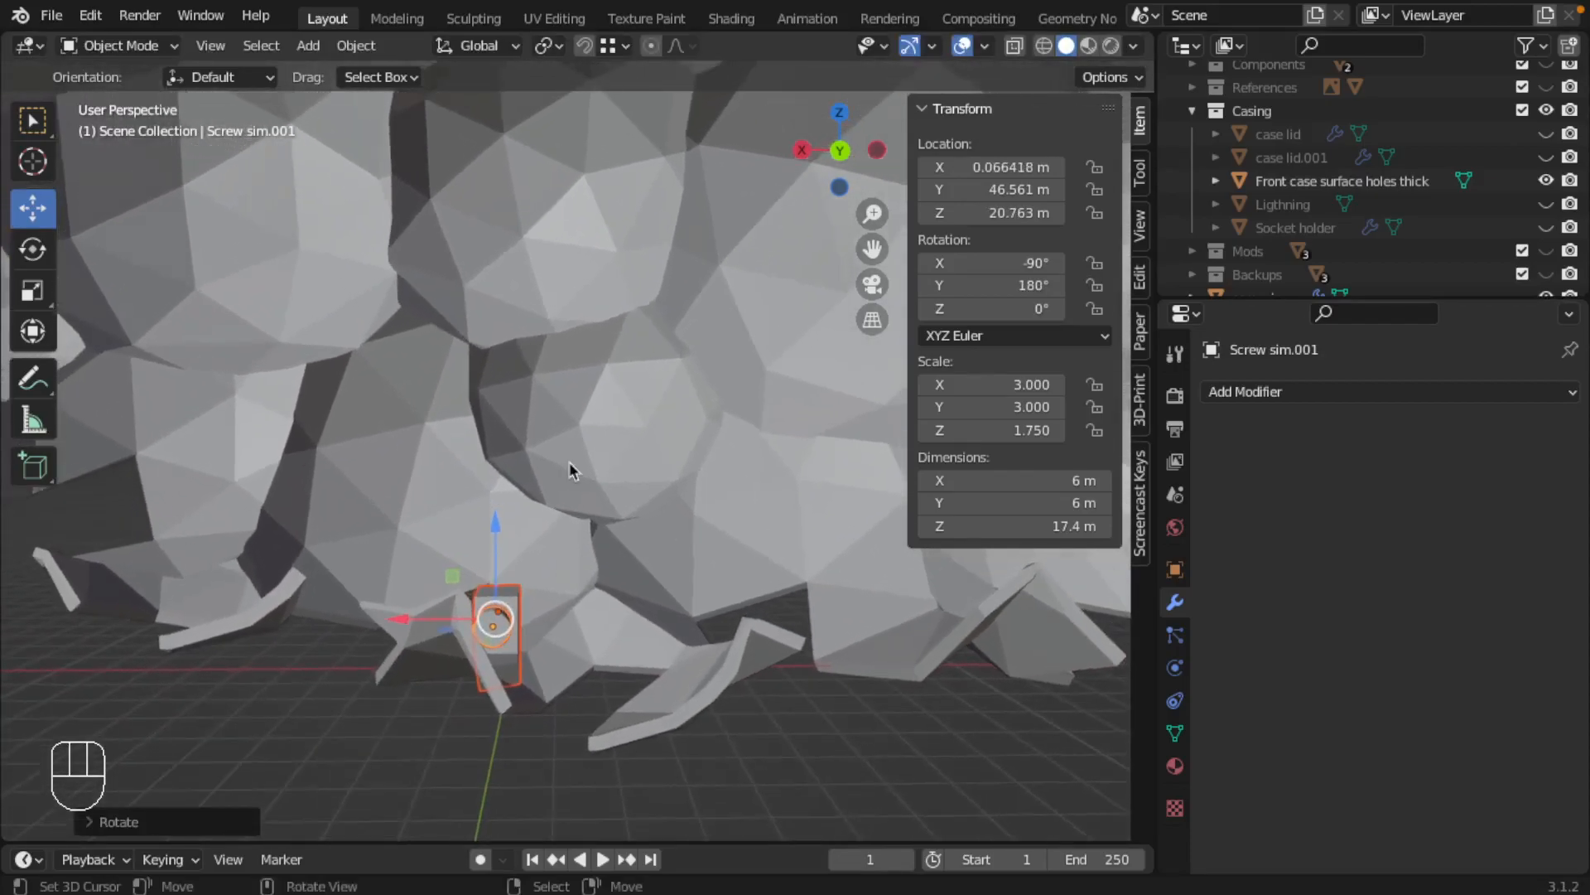
pyautogui.keyDown('shift'); pyautogui.moveTo(733, 694); pyautogui.dragTo(772, 689, button='middle'); pyautogui.keyUp('shift')
pyautogui.keyDown('shift'); pyautogui.scroll(2, 493, 620); pyautogui.keyUp('shift')
pyautogui.keyDown('shift'); pyautogui.moveTo(493, 619); pyautogui.dragTo(615, 660, button='middle'); pyautogui.keyUp('shift')
pyautogui.moveTo(474, 634); pyautogui.dragTo(410, 635)
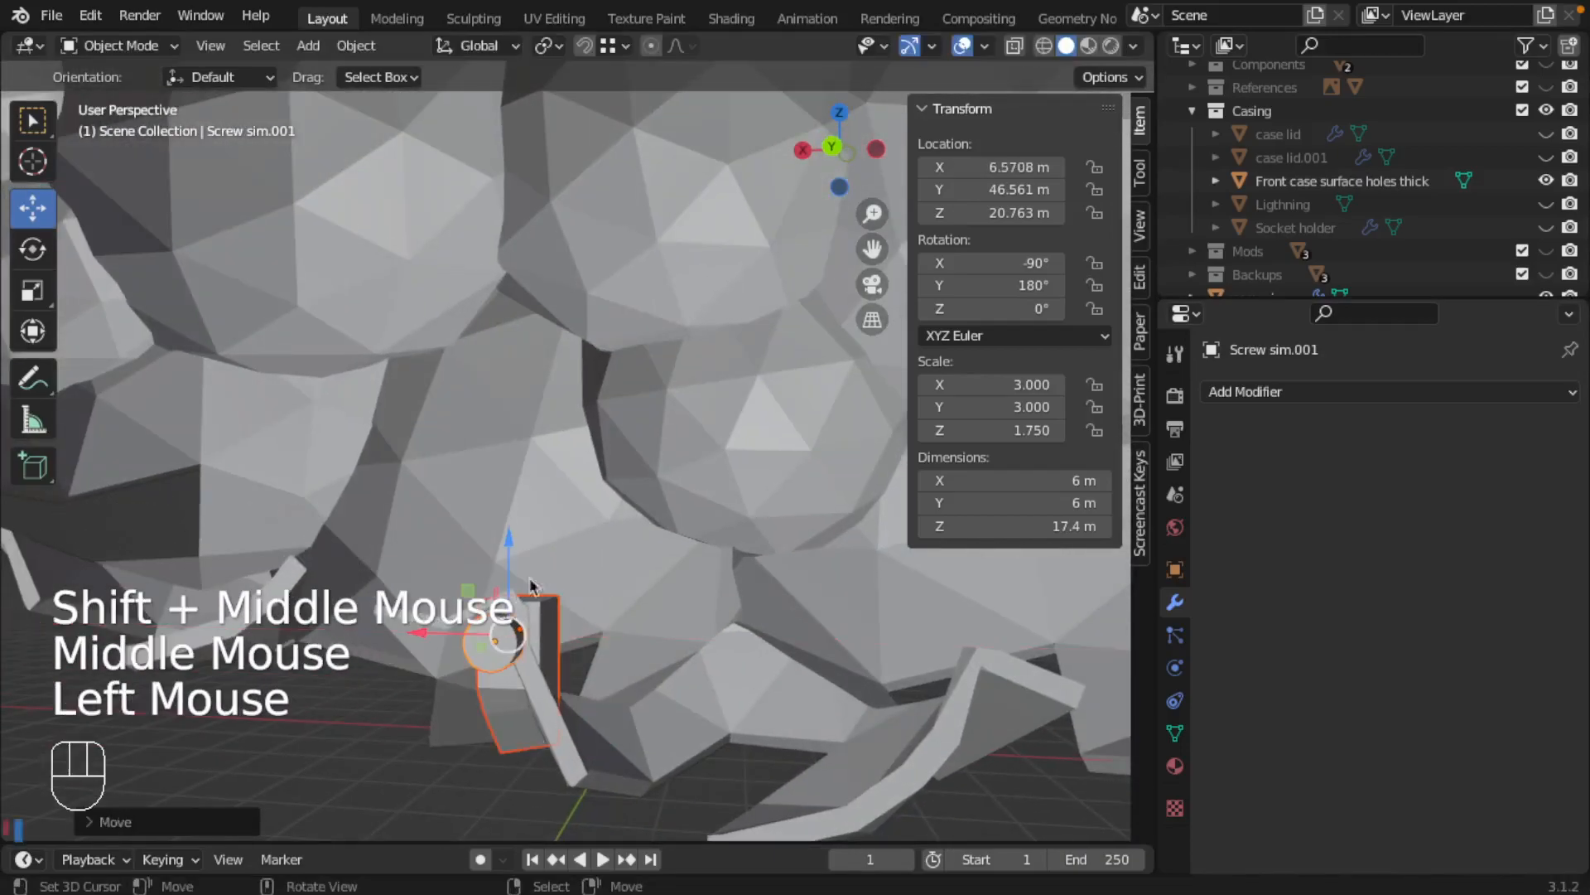
pyautogui.moveTo(503, 546); pyautogui.dragTo(510, 450)
pyautogui.moveTo(593, 592); pyautogui.dragTo(427, 604, button='middle')
pyautogui.keyDown('shift'); pyautogui.moveTo(742, 644); pyautogui.dragTo(596, 644, button='middle'); pyautogui.keyUp('shift')
pyautogui.moveTo(756, 654); pyautogui.dragTo(547, 621, button='middle')
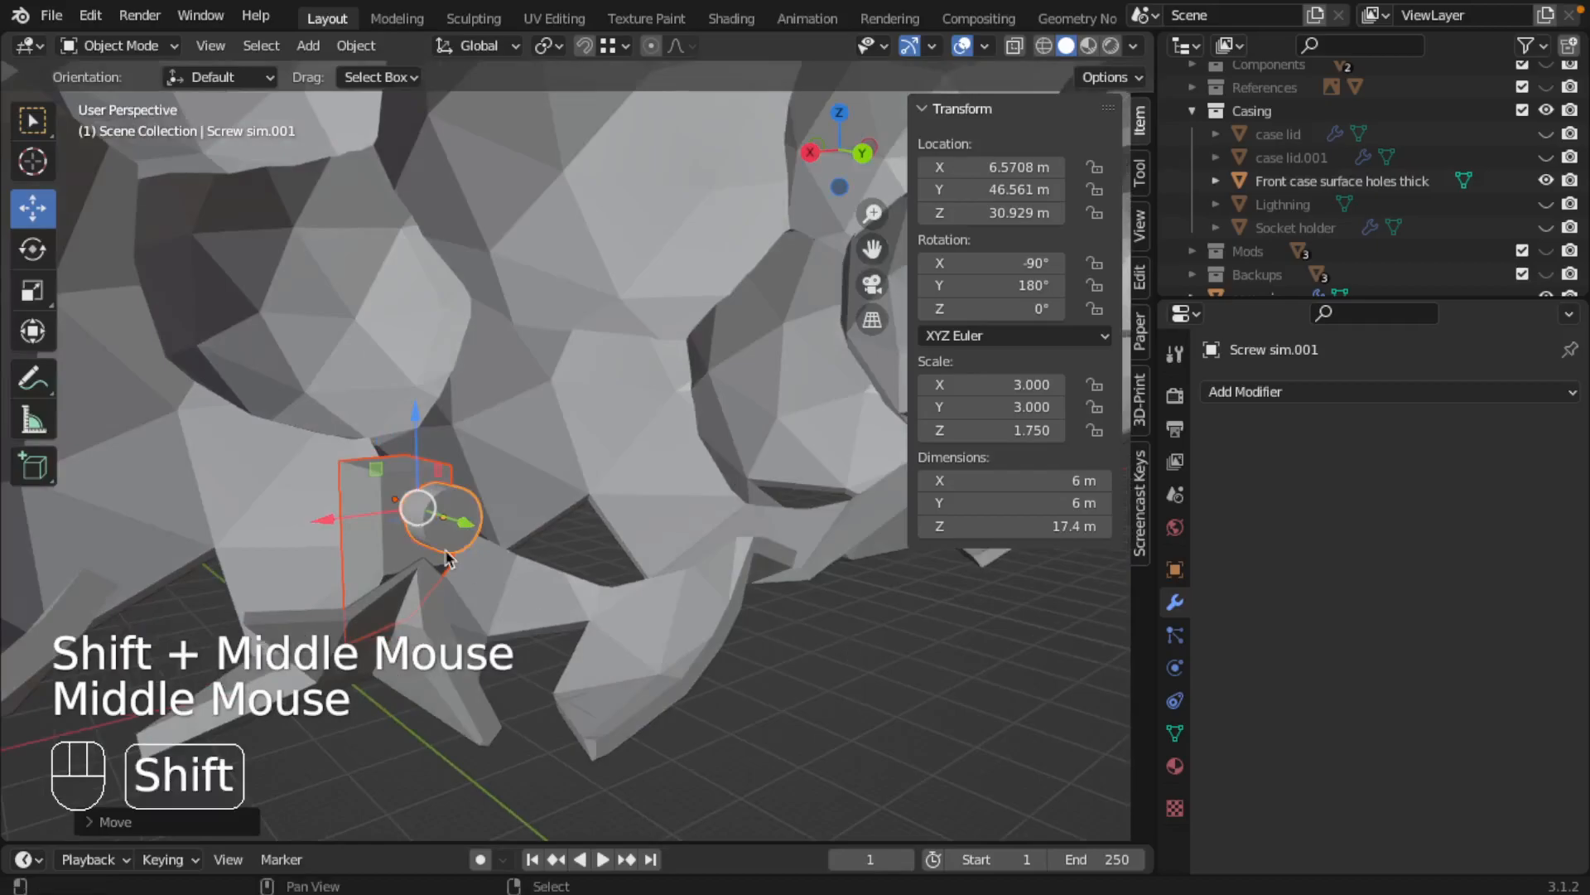
# Edit the mesh of the duplicated block and lower a bottom corner vertex along Z toward the casing wall
pyautogui.press('Tab')
pyautogui.press('Tab')
pyautogui.rightClick(379, 487)
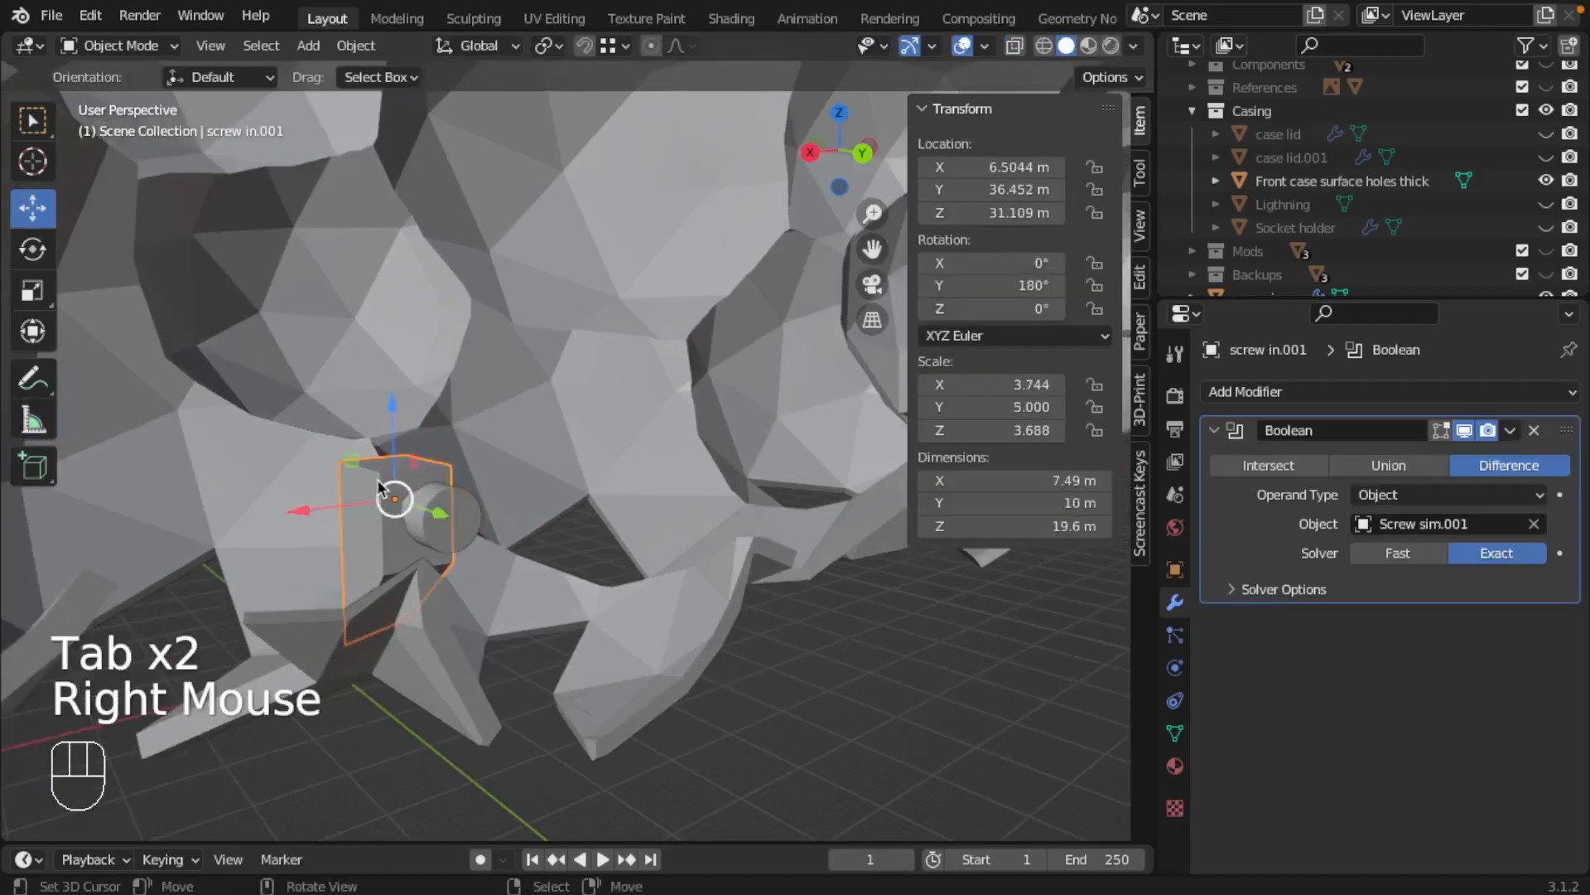
pyautogui.press('Tab')
pyautogui.moveTo(413, 586); pyautogui.dragTo(525, 419, button='middle')
pyautogui.rightClick(422, 582)
pyautogui.scroll(3, 476, 505)
pyautogui.press('g')
pyautogui.press('z')
pyautogui.click(464, 468)
# Lower the block's bottom rear corner vertex at local X -1 m along Z to local Z 4.7104 m
pyautogui.rightClick(318, 569)
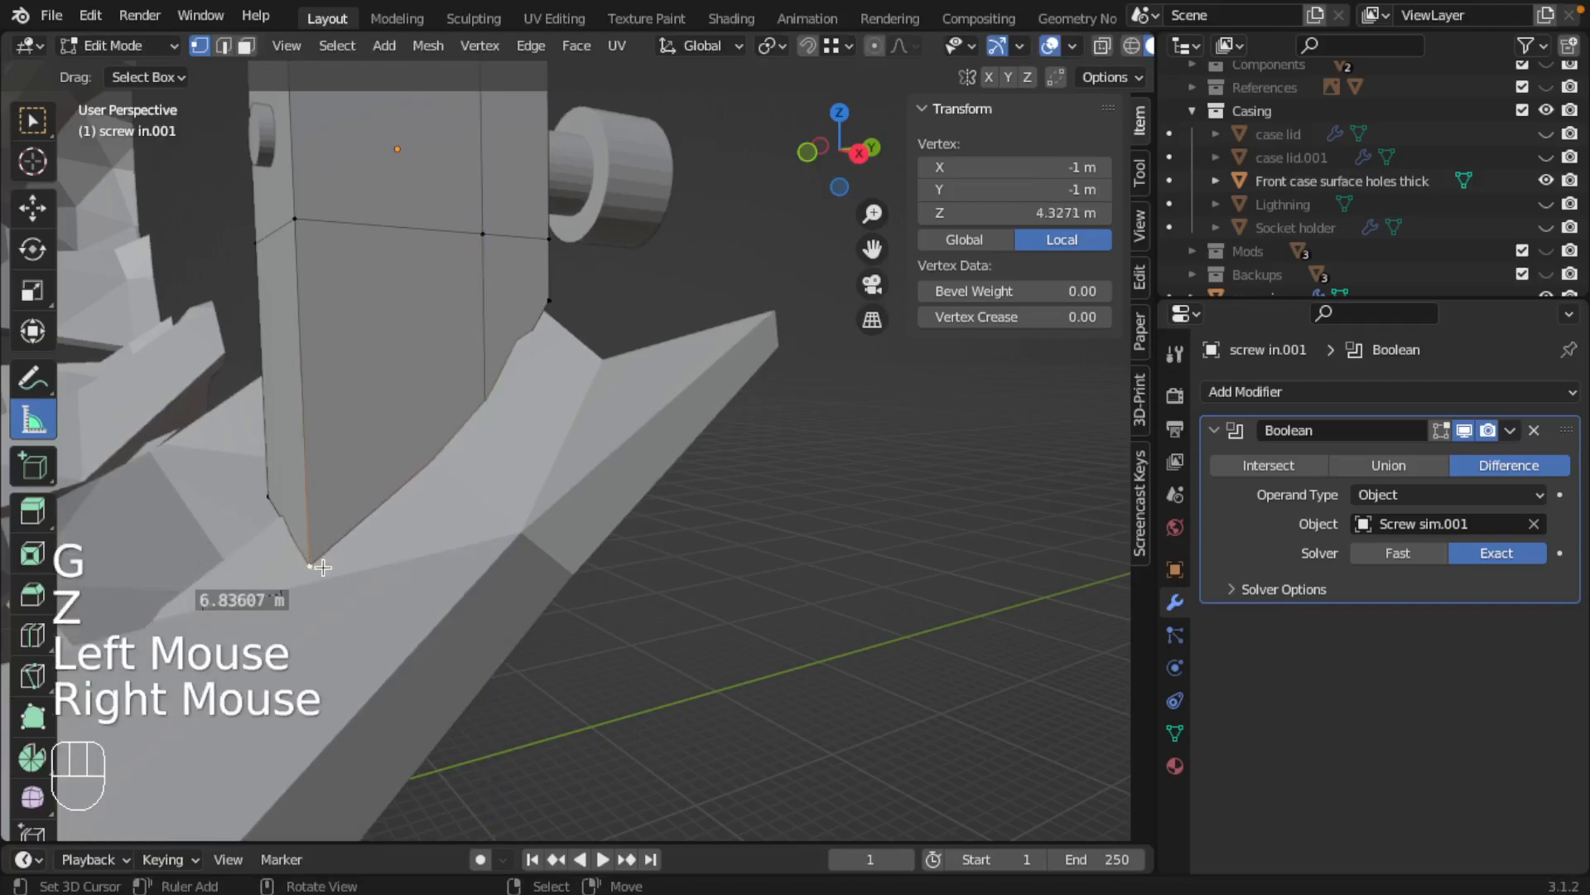
pyautogui.press('g')
pyautogui.press('z')
pyautogui.click(332, 600)
pyautogui.moveTo(331, 600); pyautogui.dragTo(557, 452, button='middle')
pyautogui.scroll(2, 797, 564)
pyautogui.scroll(-2, 579, 522)
pyautogui.scroll(1, 536, 483)
pyautogui.scroll(-2, 536, 483)
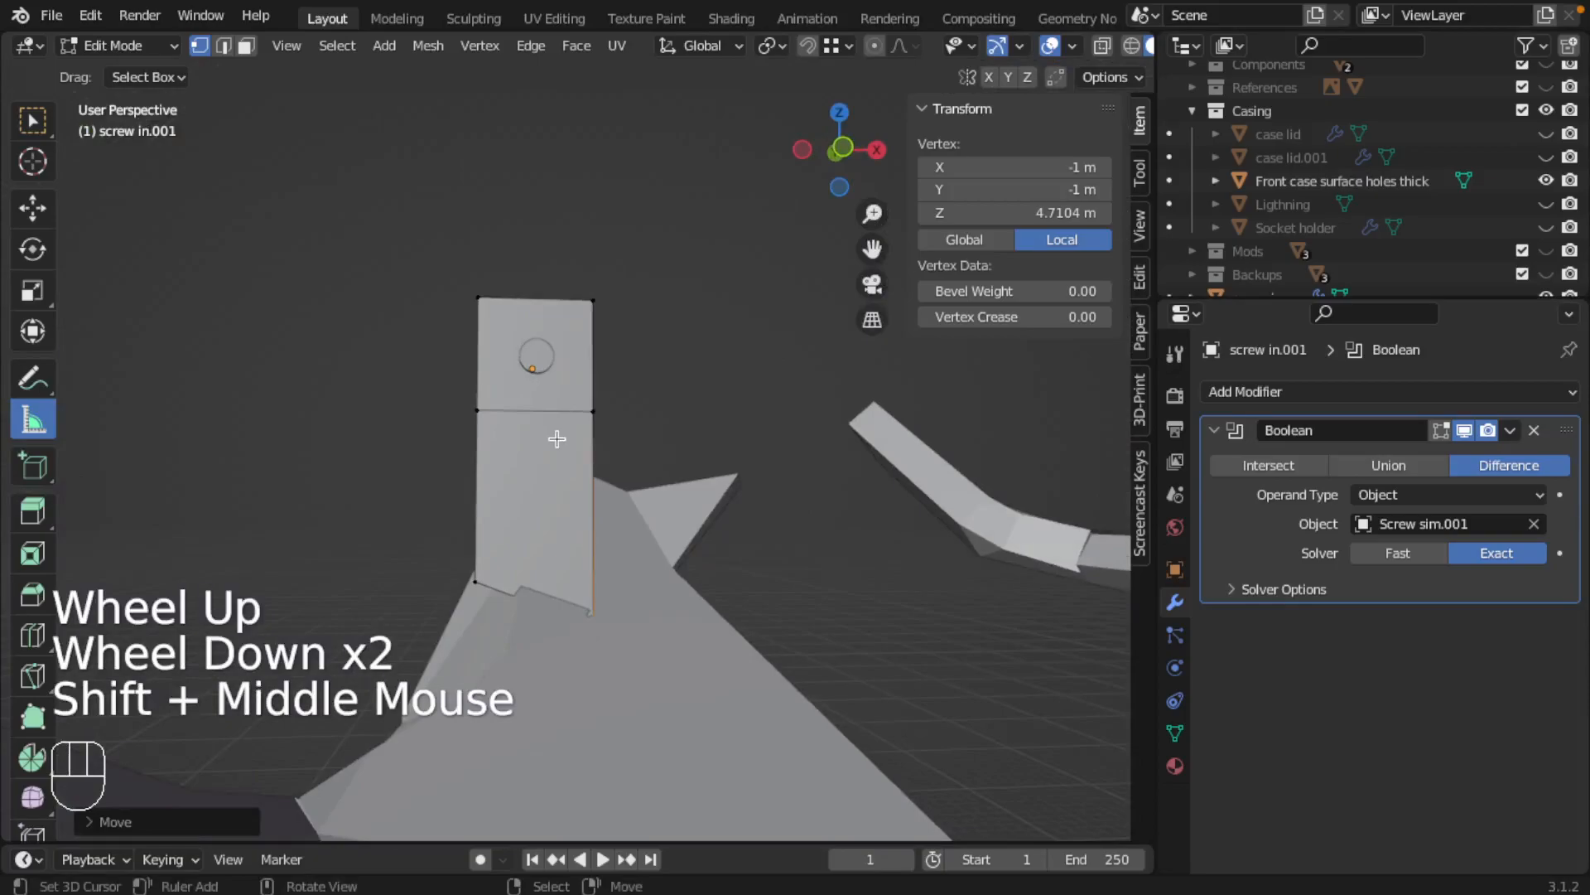
# Add a vertical loop cut through the duplicated block, slid off centre to local X 0.2383 m
pyautogui.hotkey('ctrl', 'r')
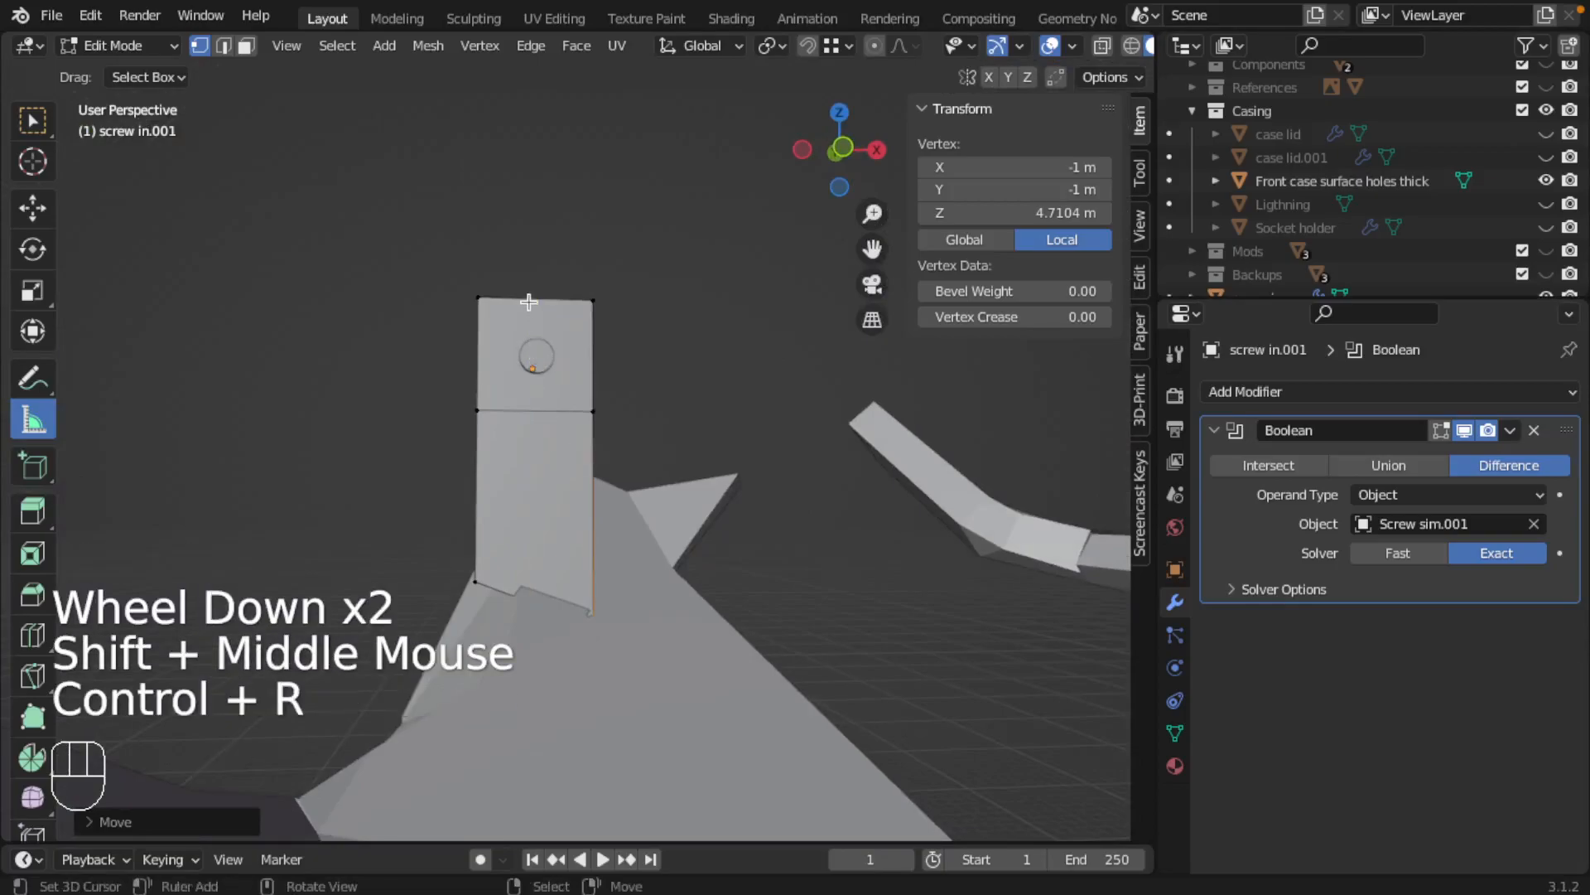
pyautogui.hotkey('ctrl', 'r')
pyautogui.click(521, 303)
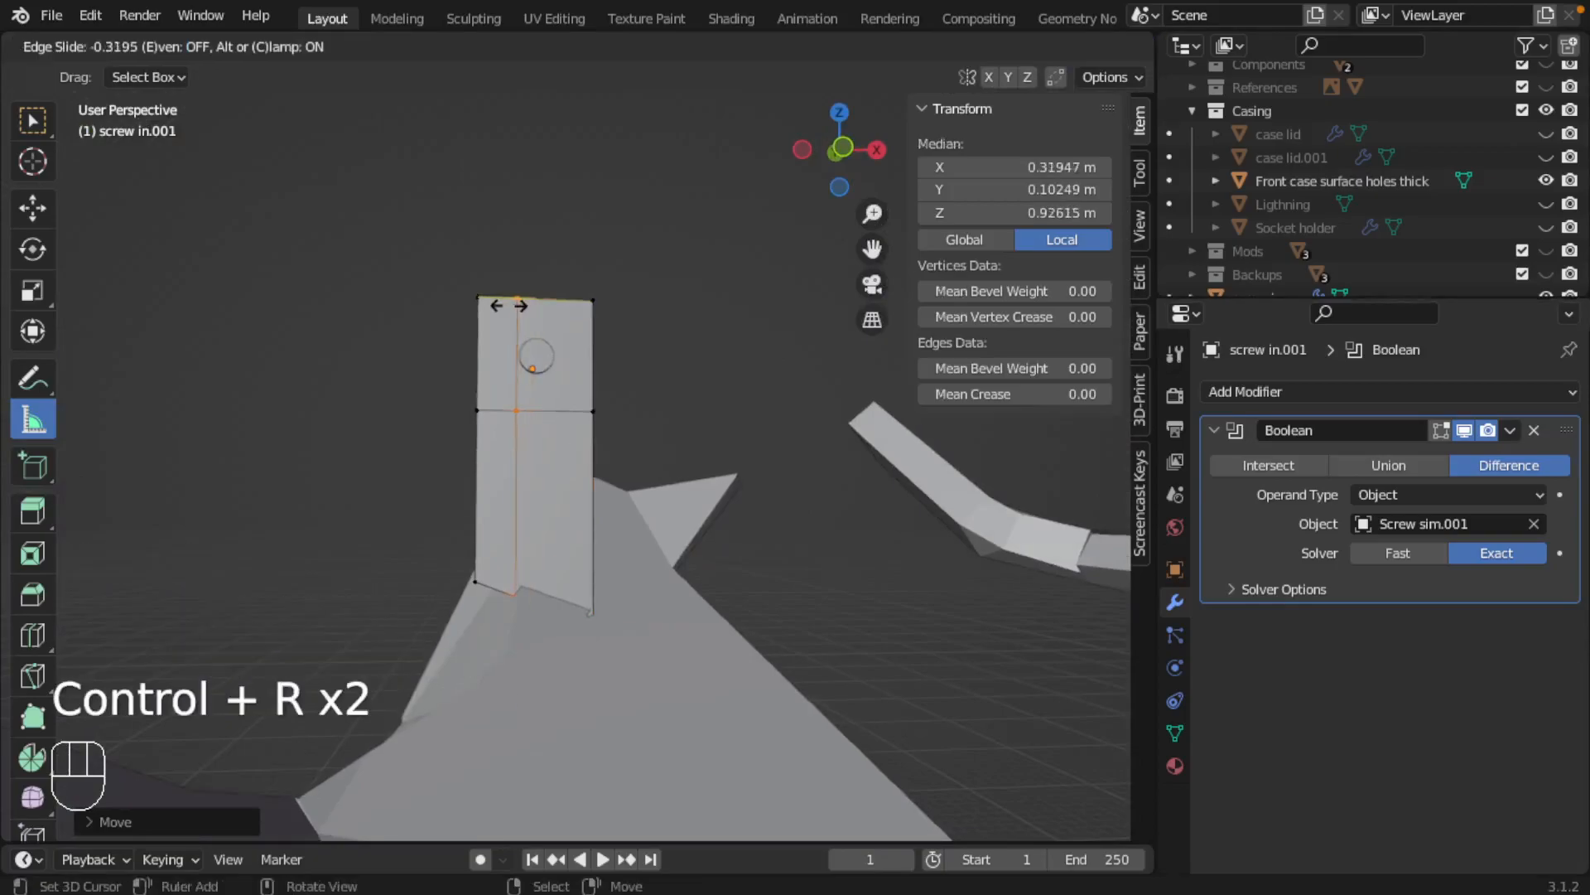
pyautogui.click(511, 307)
# Lower the block's opposite bottom rear corner vertex, at local X 1 m, along Z into the casing wall
pyautogui.moveTo(526, 452); pyautogui.dragTo(667, 435, button='middle')
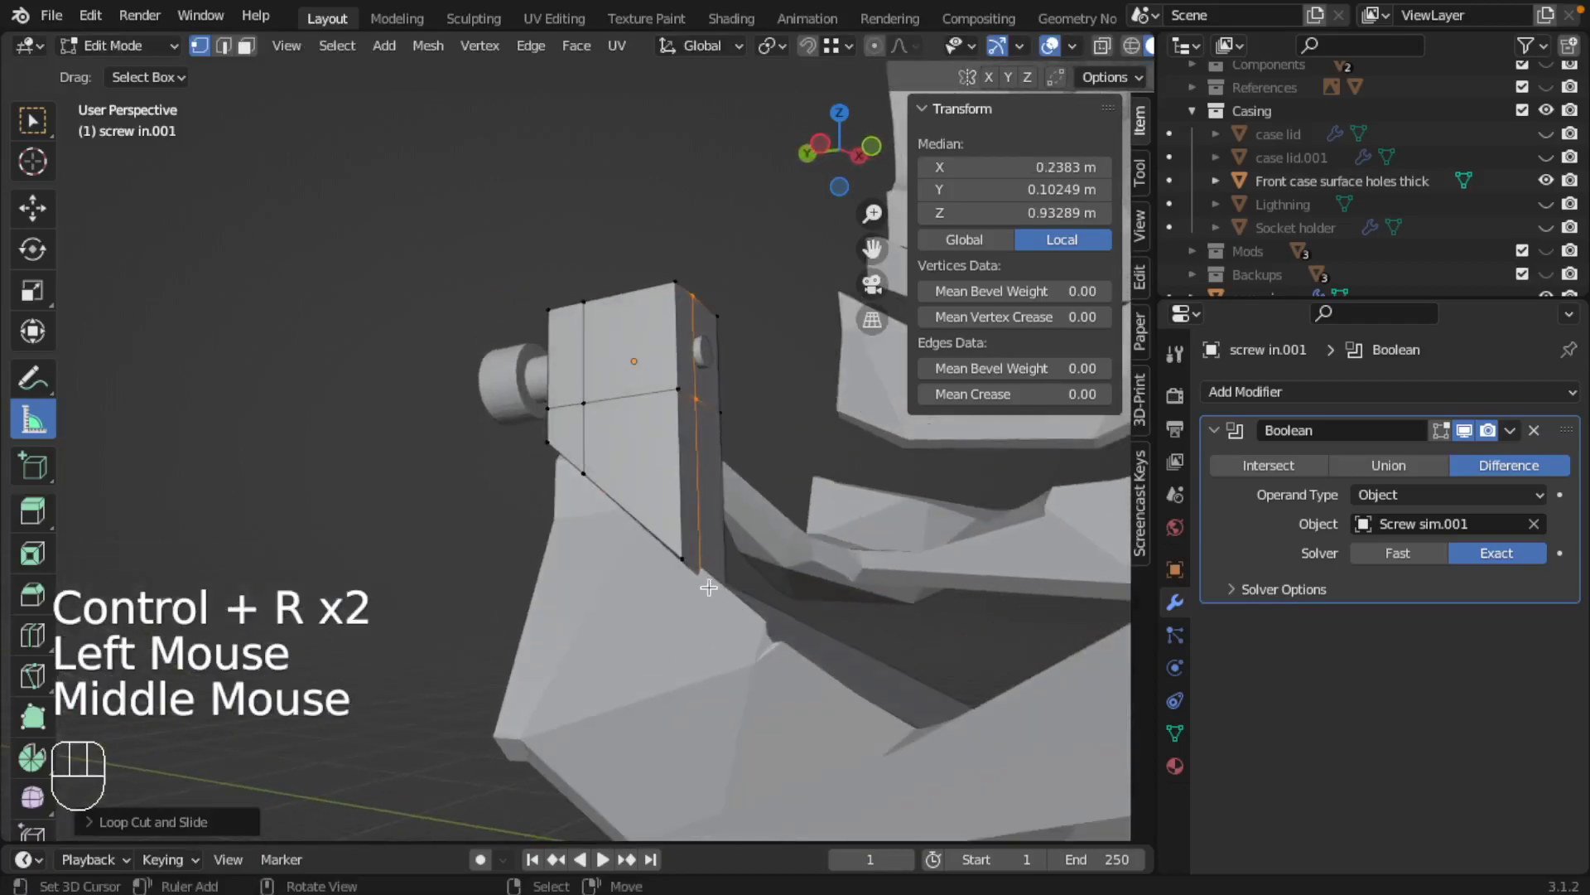
pyautogui.rightClick(671, 571)
pyautogui.rightClick(672, 571)
pyautogui.moveTo(672, 571); pyautogui.dragTo(835, 592, button='middle')
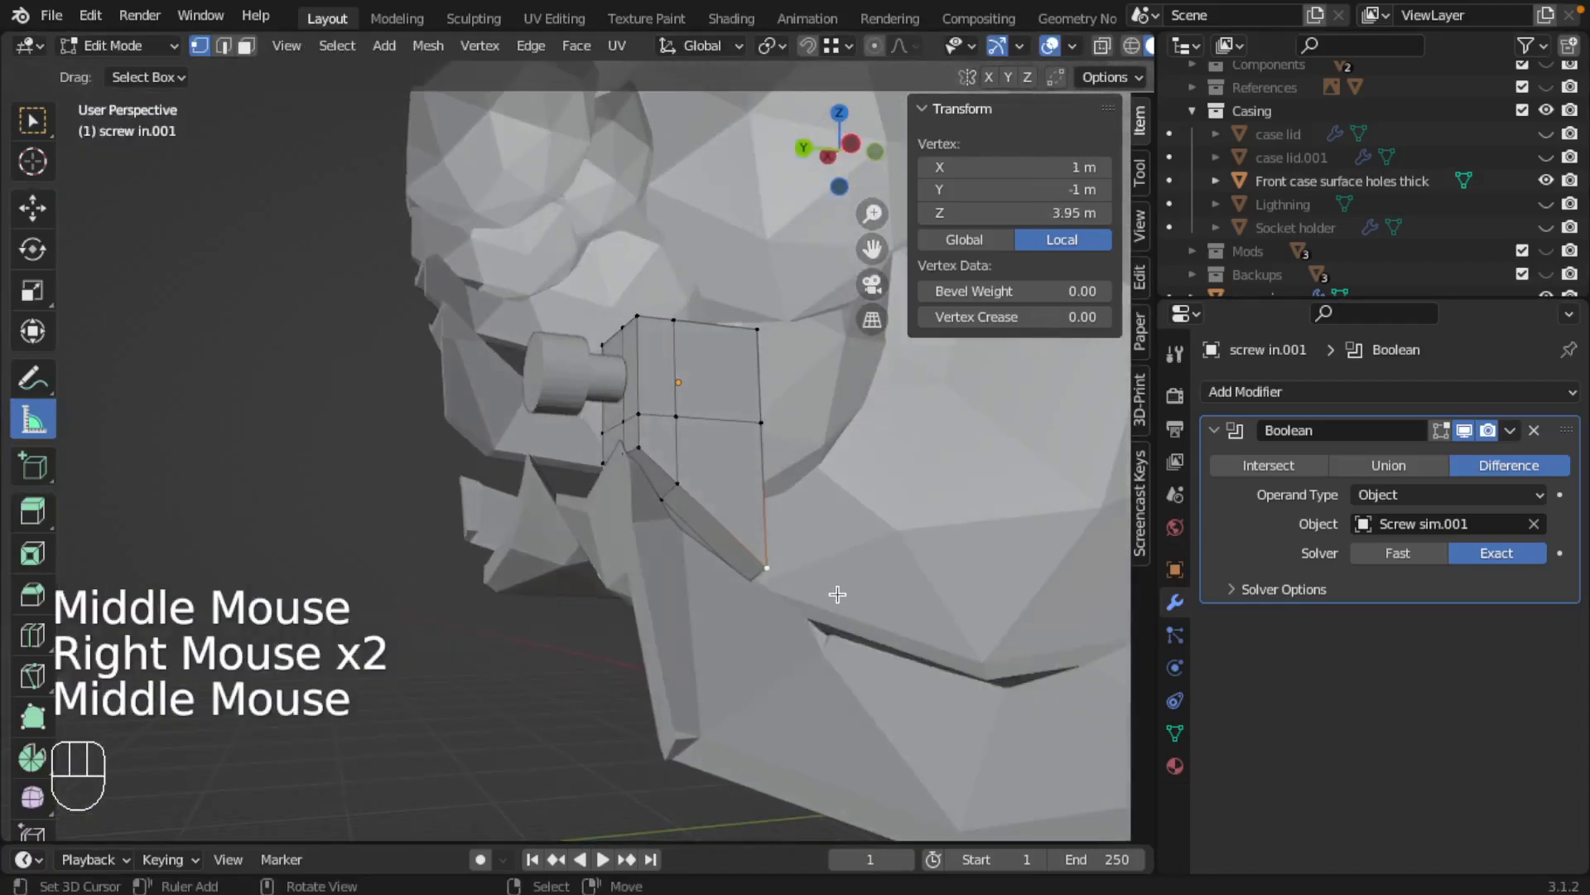
pyautogui.press('g')
pyautogui.press('z')
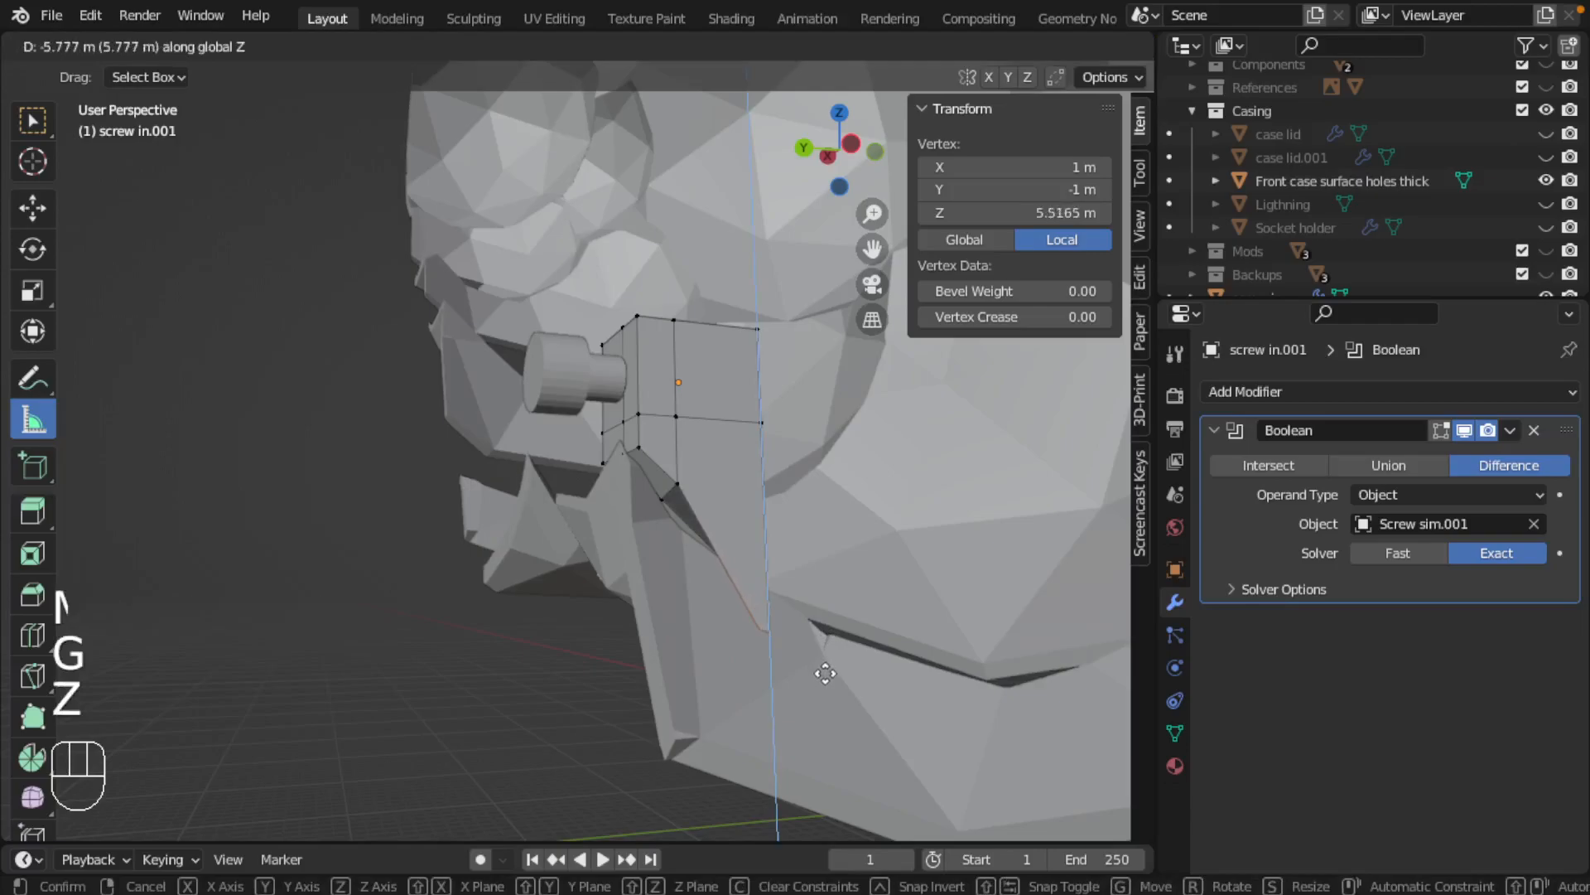
pyautogui.click(828, 654)
# Lower the block's bottom vertex at local X 1 m, Y 0.40996 m along Z to local Z 2.4391 m
pyautogui.rightClick(687, 495)
pyautogui.press('g')
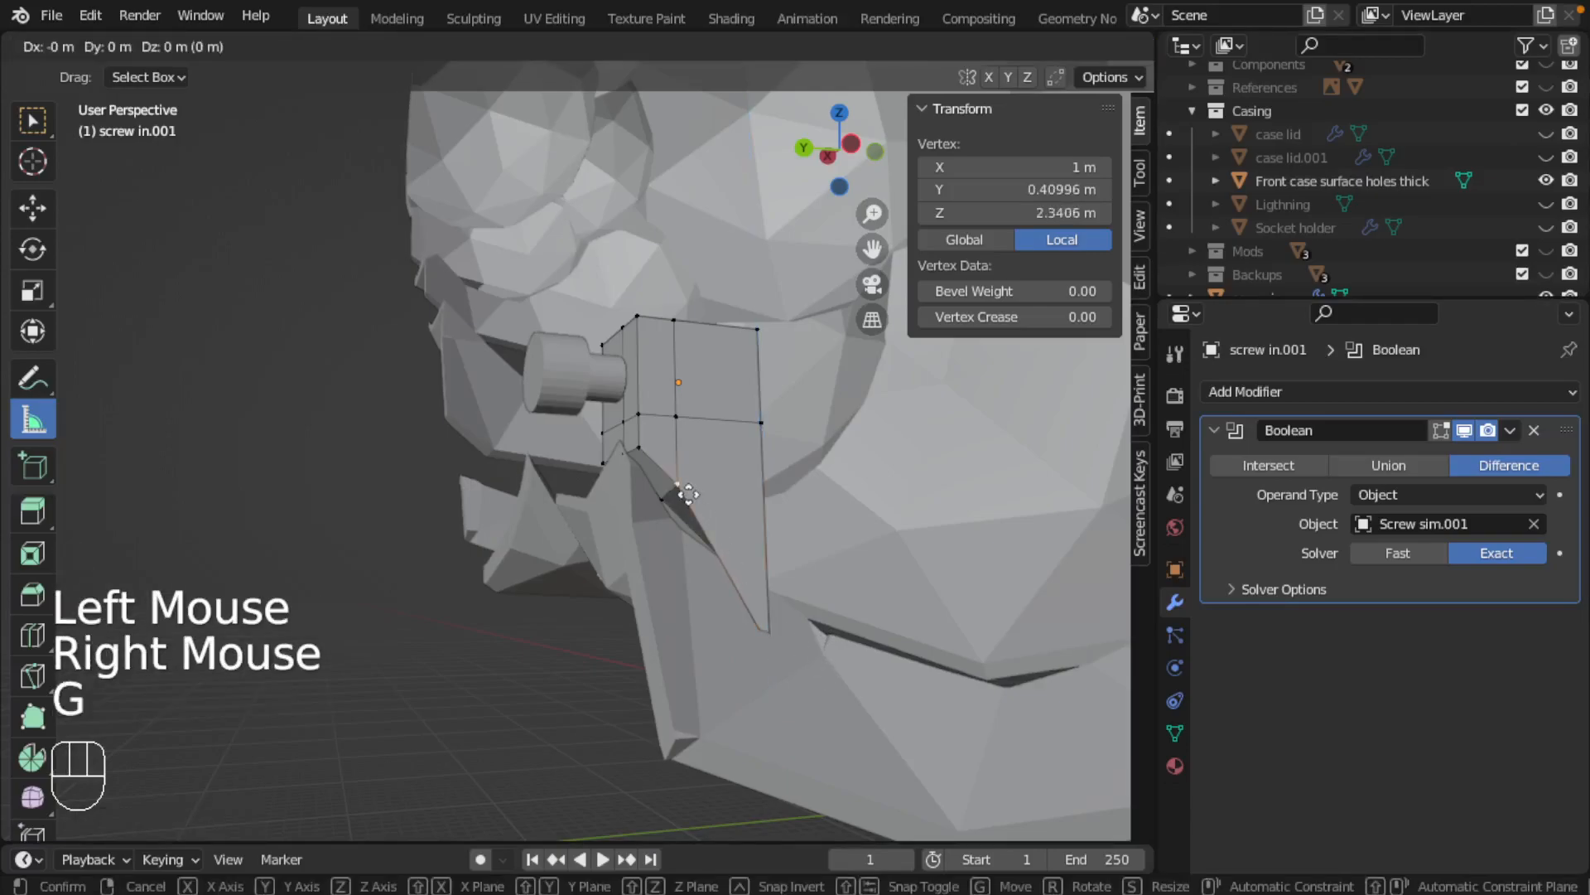
pyautogui.press('z')
pyautogui.click(653, 499)
# Lower the bottom vertex on the added loop at local X 0.2383 m, Y 0.40996 m along Z to local Z 3.3565 m
pyautogui.rightClick(667, 508)
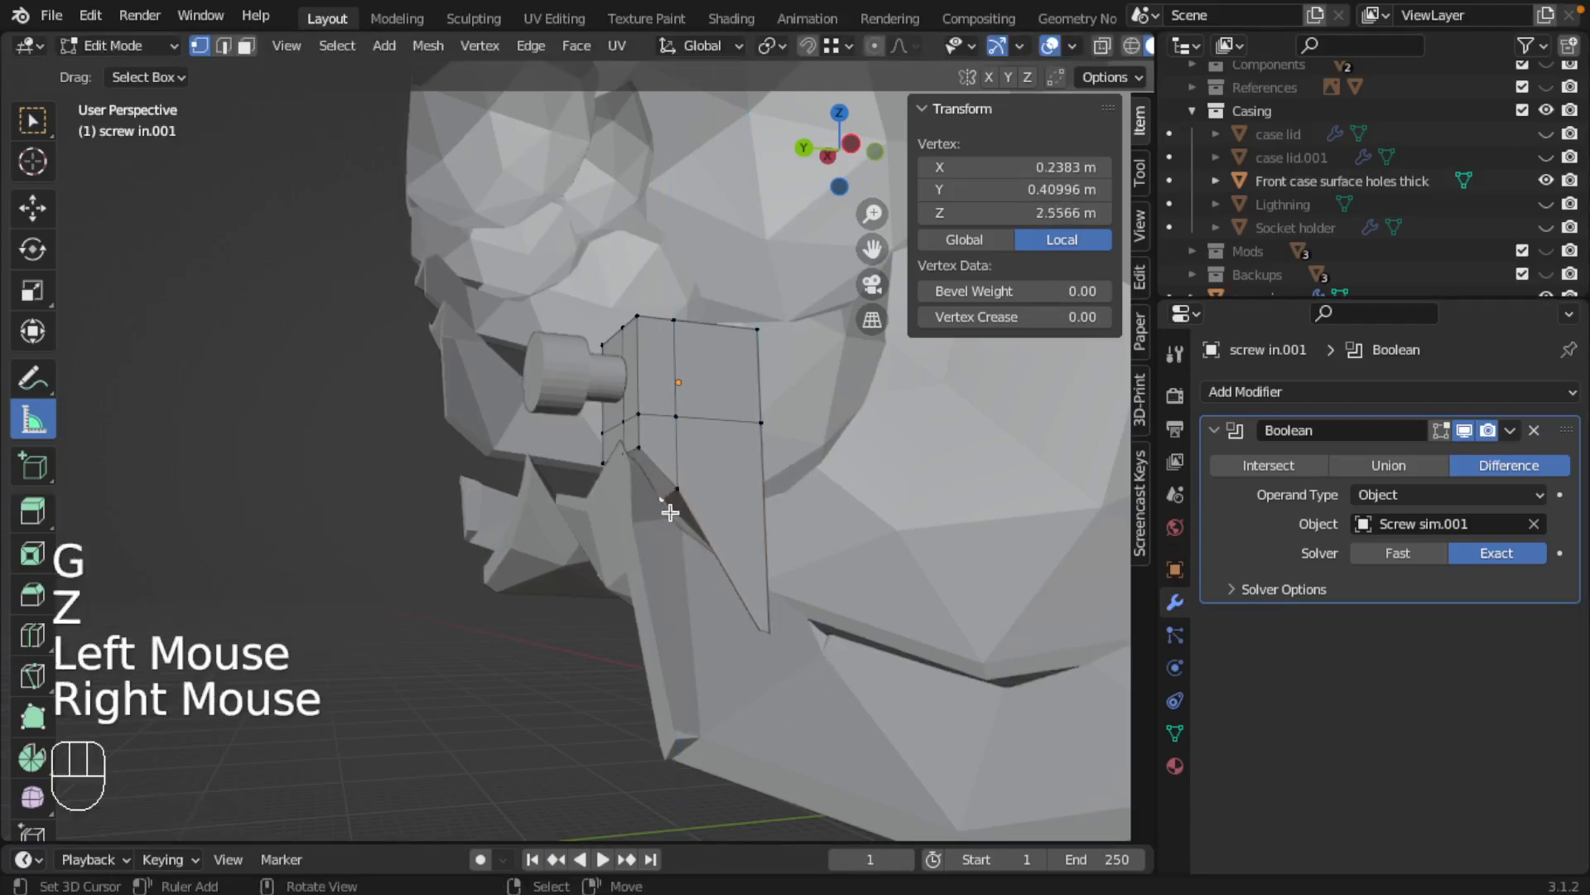
pyautogui.scroll(-2, 663, 500)
pyautogui.scroll(3, 664, 500)
pyautogui.keyDown('shift'); pyautogui.moveTo(704, 523); pyautogui.dragTo(658, 524, button='middle'); pyautogui.keyUp('shift')
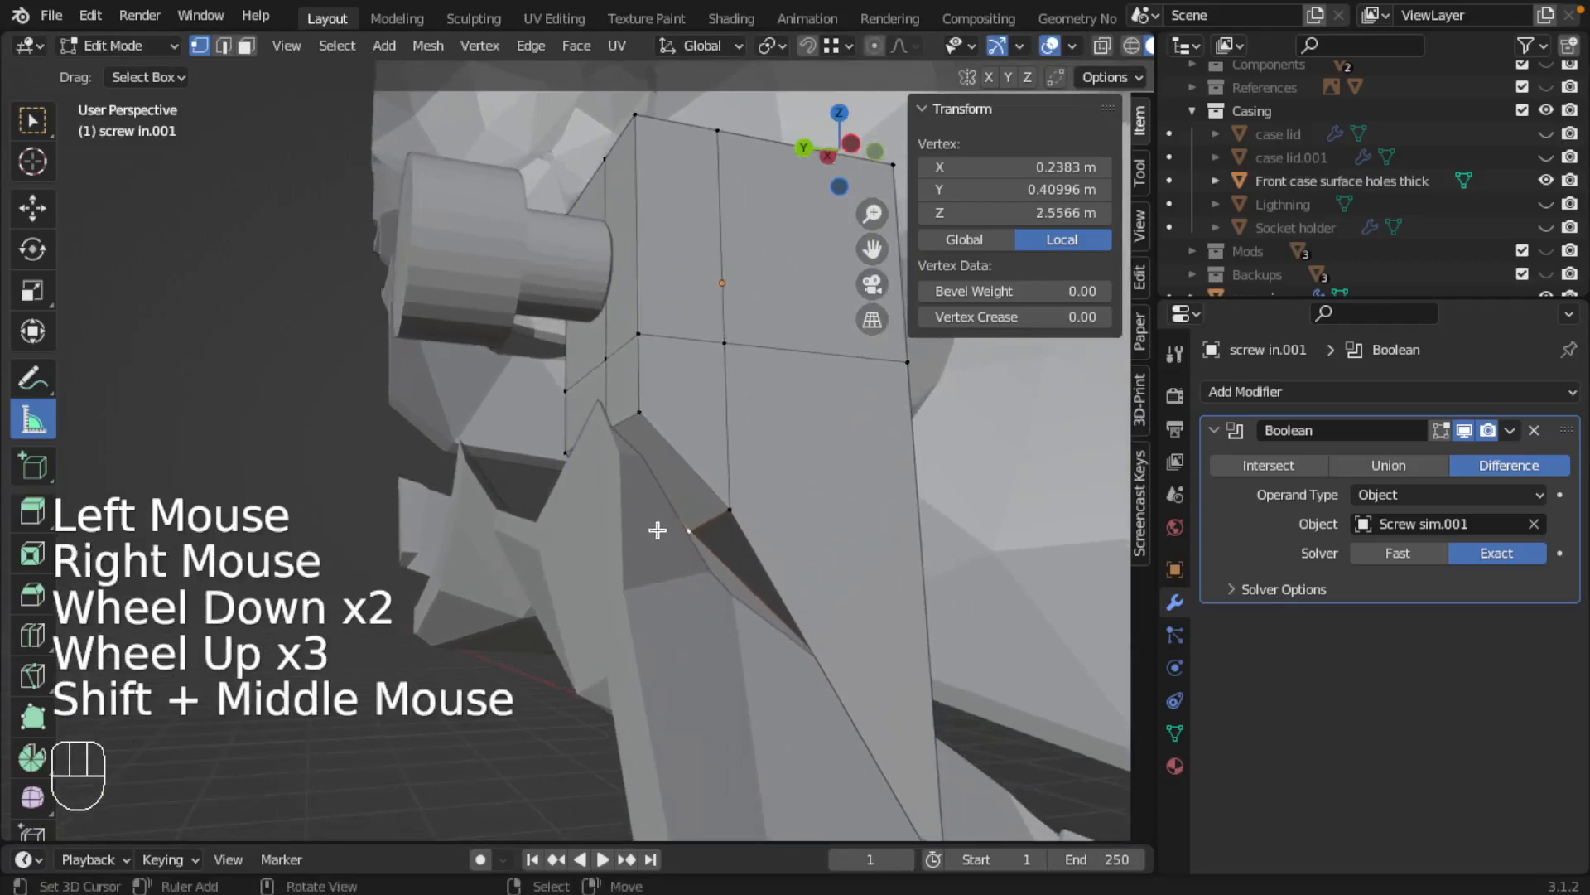
pyautogui.press('g')
pyautogui.press('z')
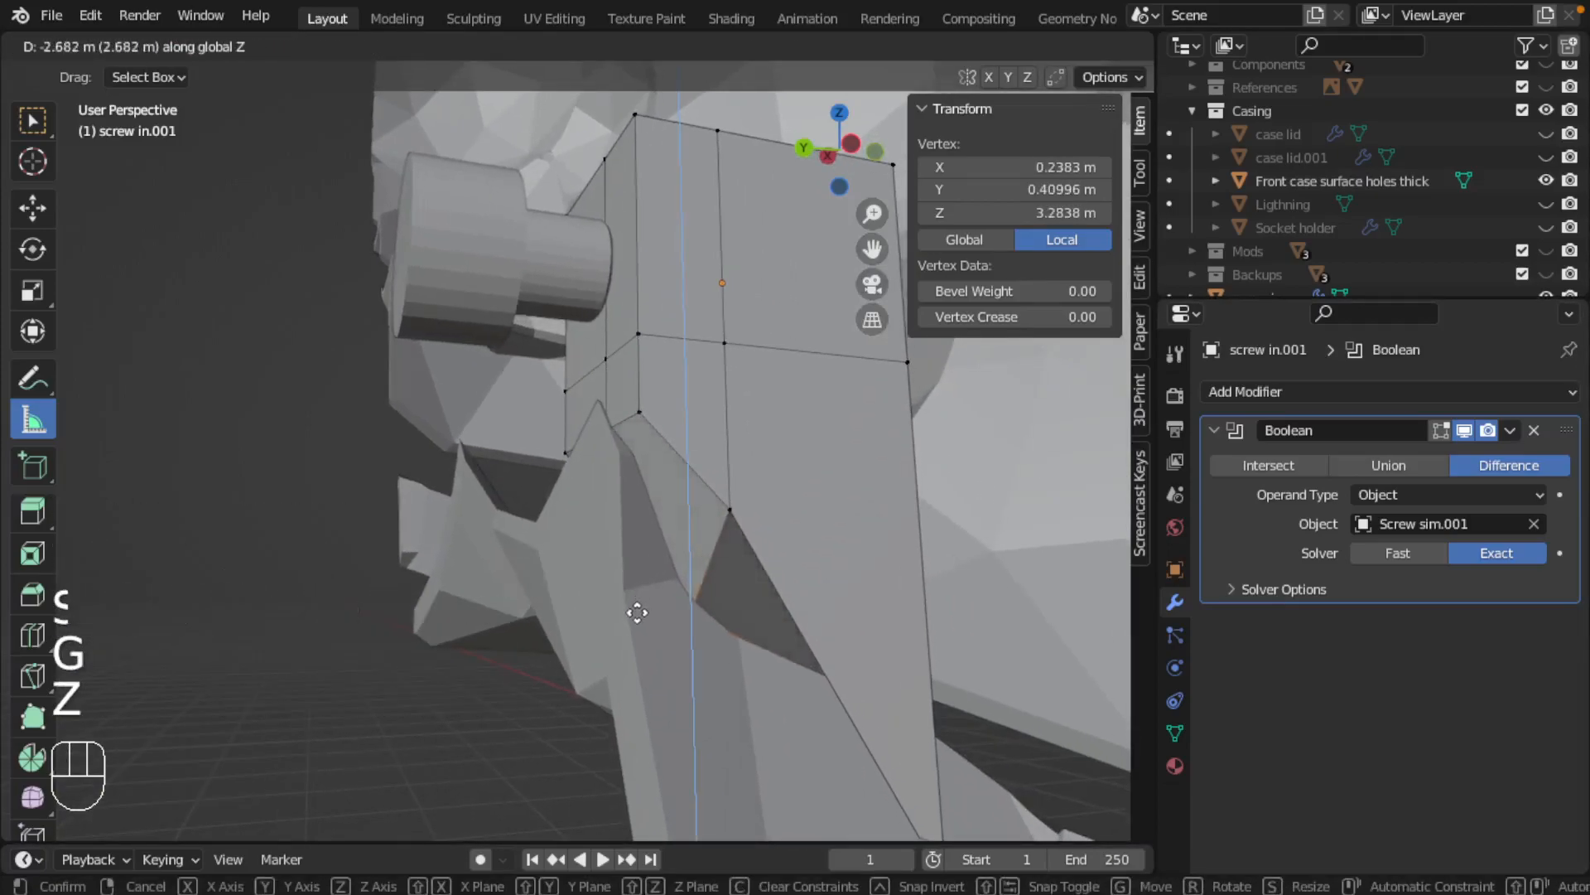
pyautogui.click(633, 620)
# Lower the block's bottom front corner vertex at local X -1 m along Z to local Z 2.0082 m
pyautogui.moveTo(633, 620); pyautogui.dragTo(713, 587, button='middle')
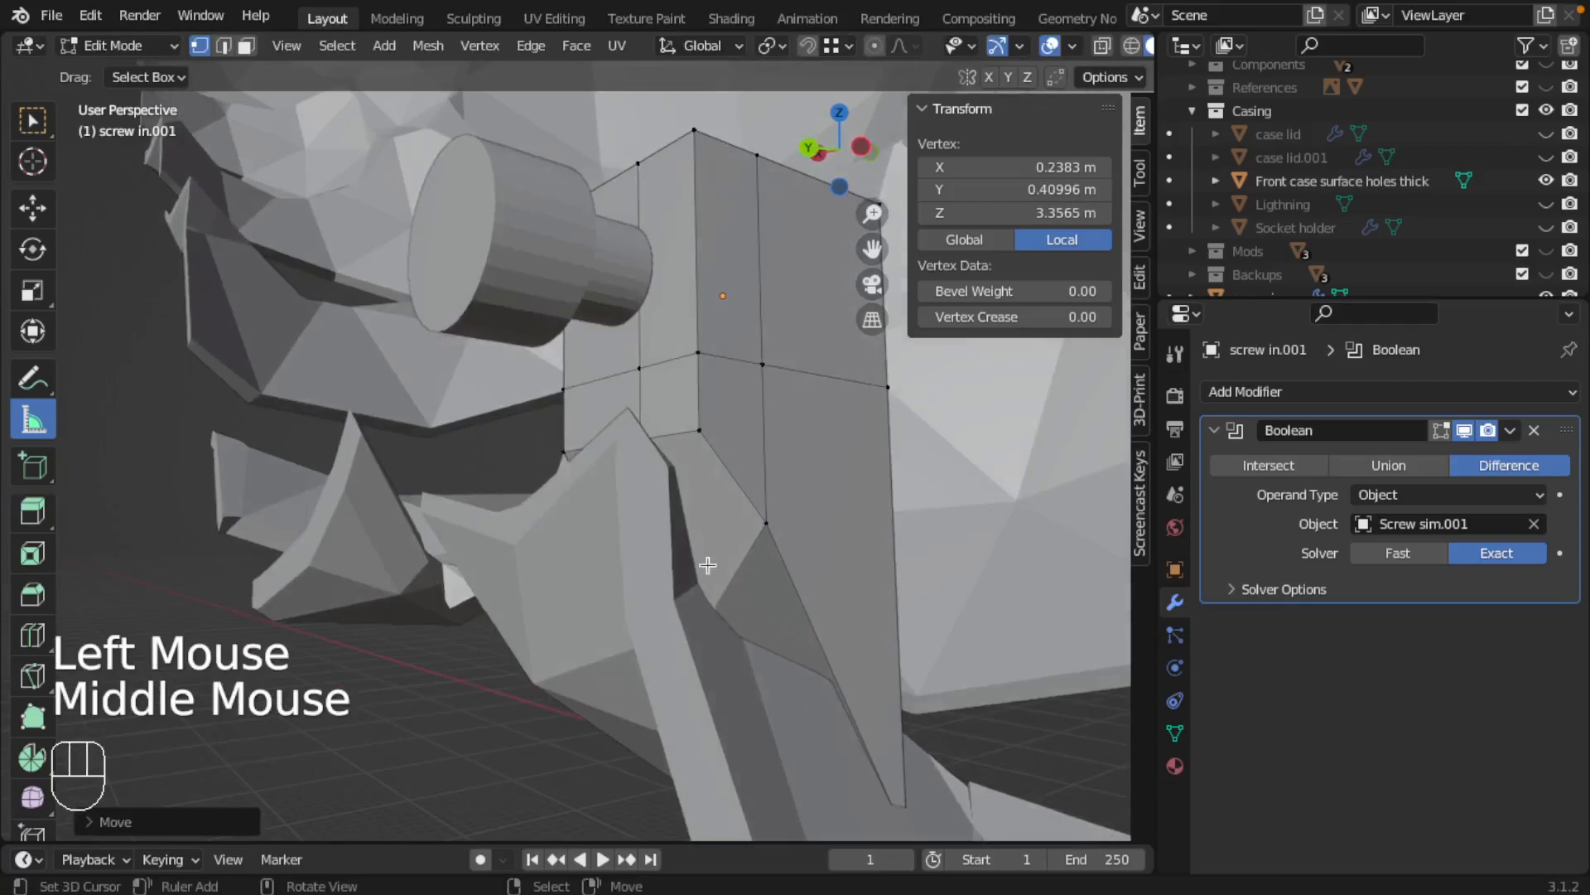
pyautogui.moveTo(644, 453); pyautogui.dragTo(735, 493, button='middle')
pyautogui.rightClick(564, 451)
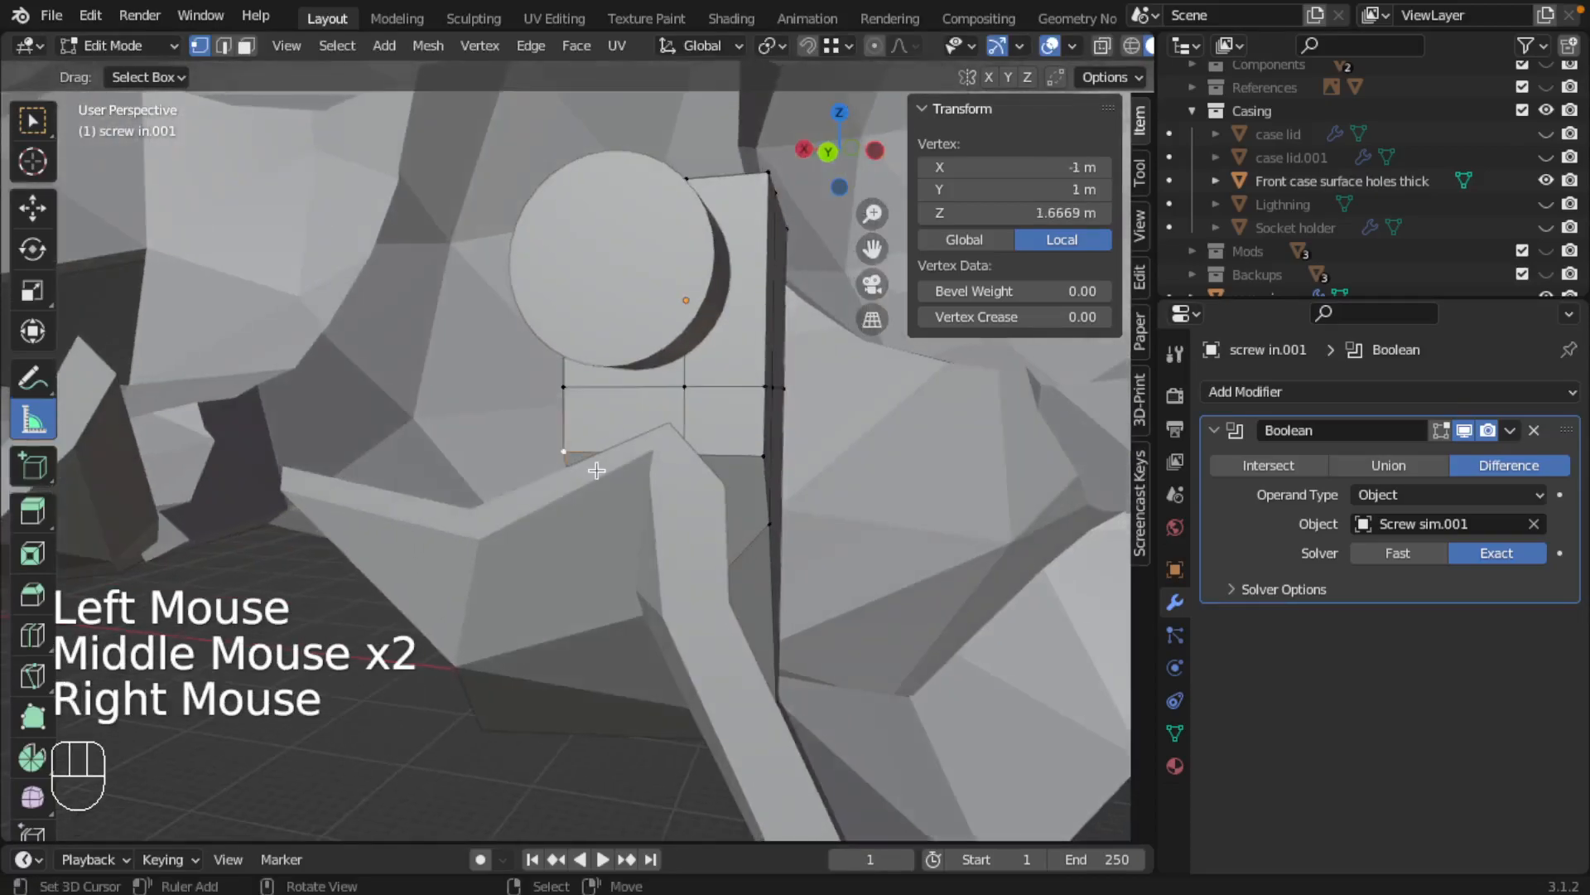
pyautogui.press('g')
pyautogui.press('z')
pyautogui.click(621, 494)
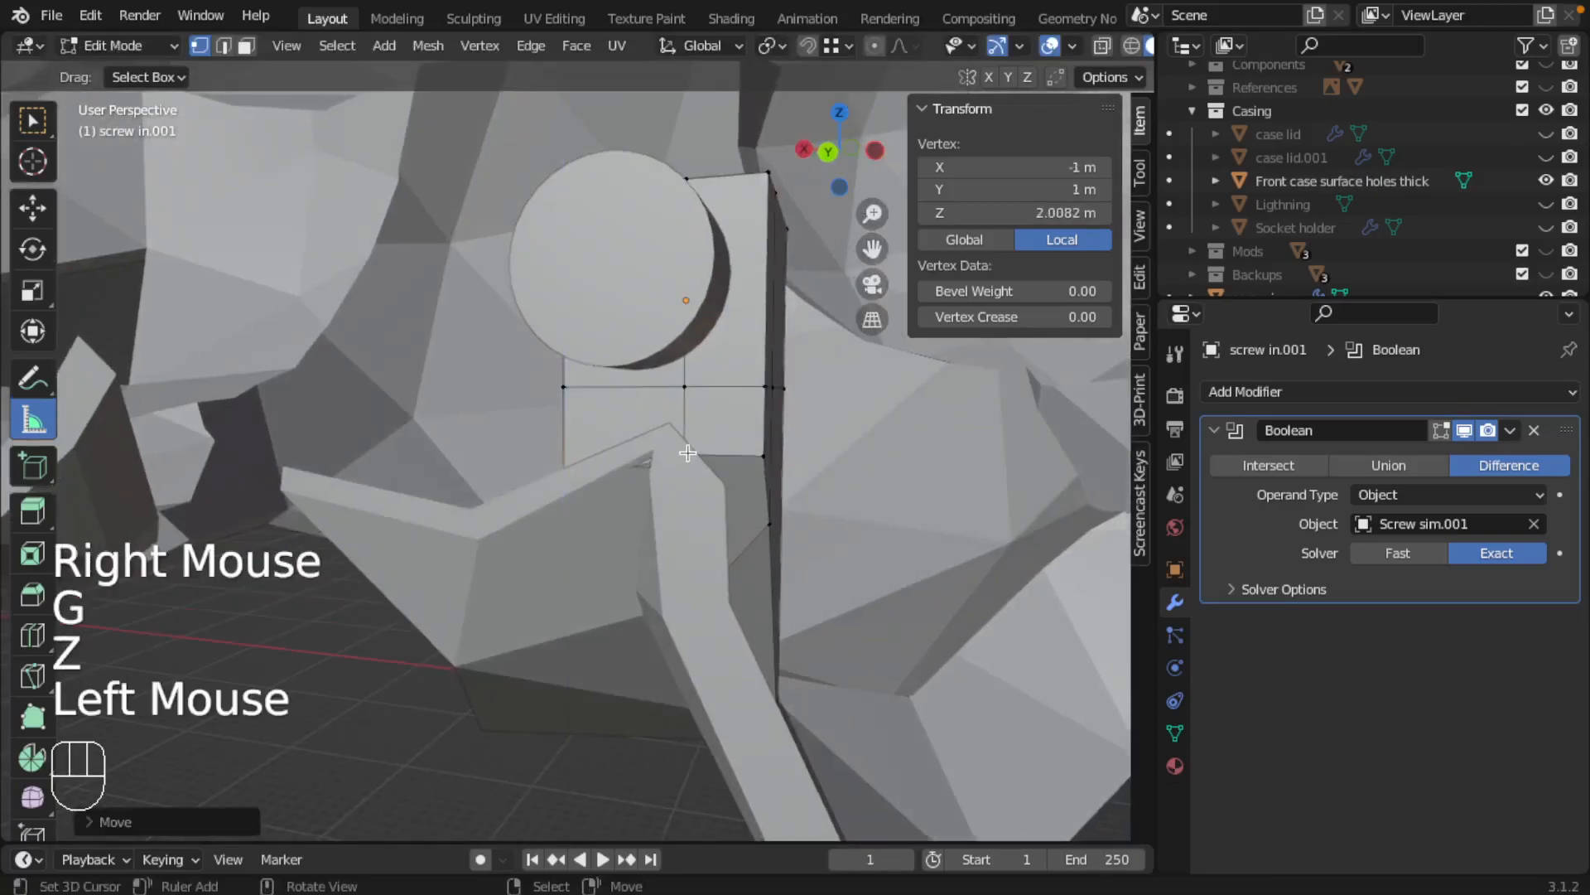
# Raise the bottom front vertex at local X 0.2383 m, Y 1 m along Z to local Z 1.5516 m
pyautogui.rightClick(716, 461)
pyautogui.press('g')
pyautogui.press('z')
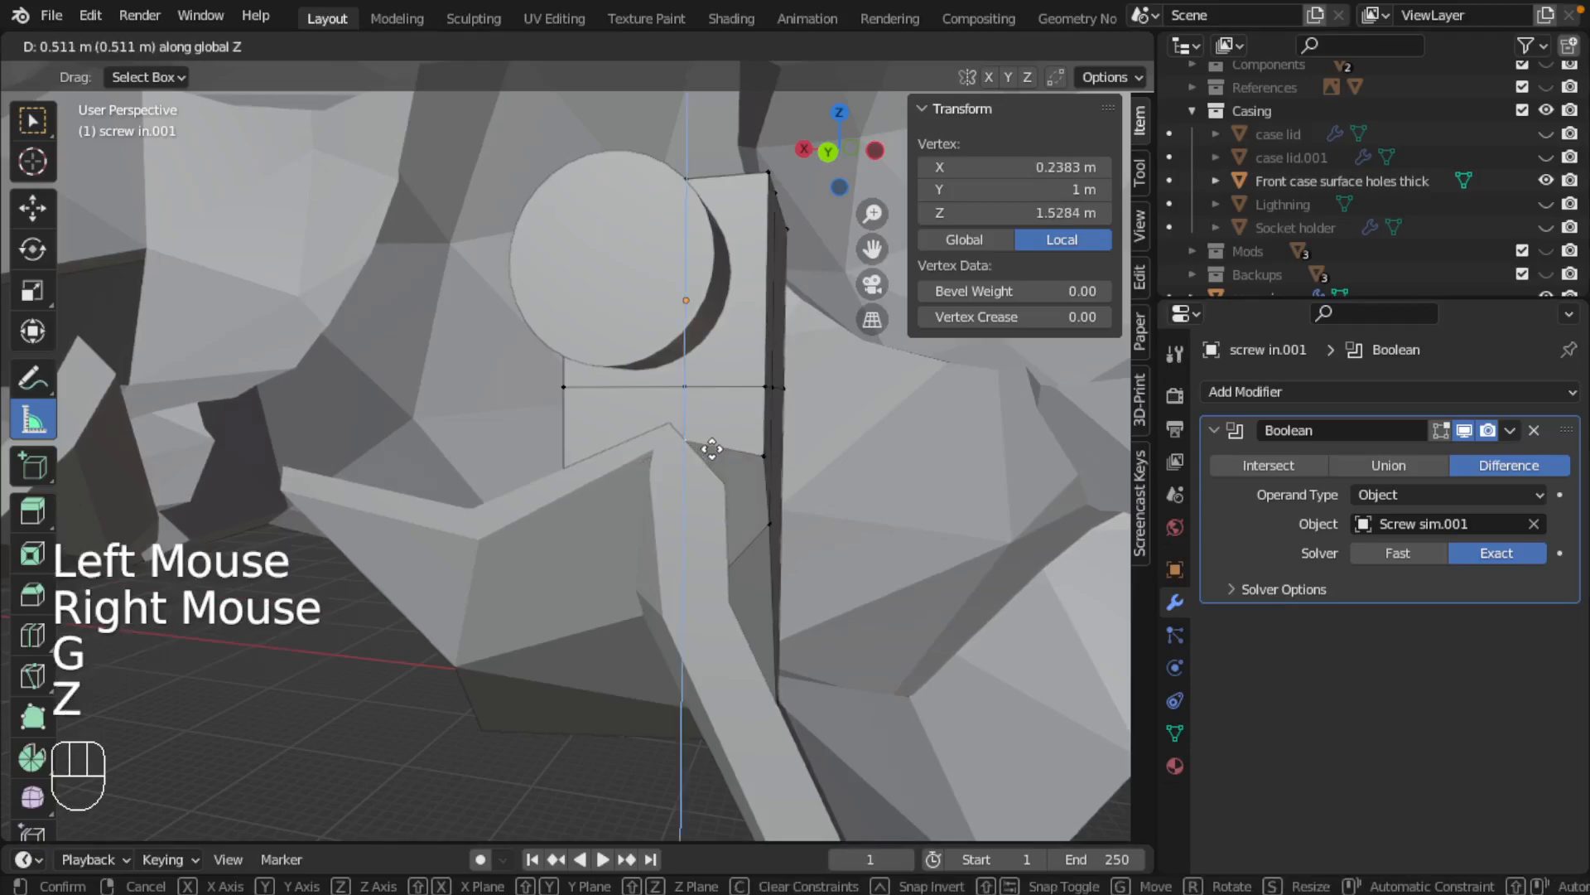
pyautogui.click(712, 449)
# Lower the bottom side vertex at local X 1 m, Y 0.40996 m along Z to about local Z 4.65 m, into the casing wall
pyautogui.moveTo(728, 464); pyautogui.dragTo(657, 493, button='middle')
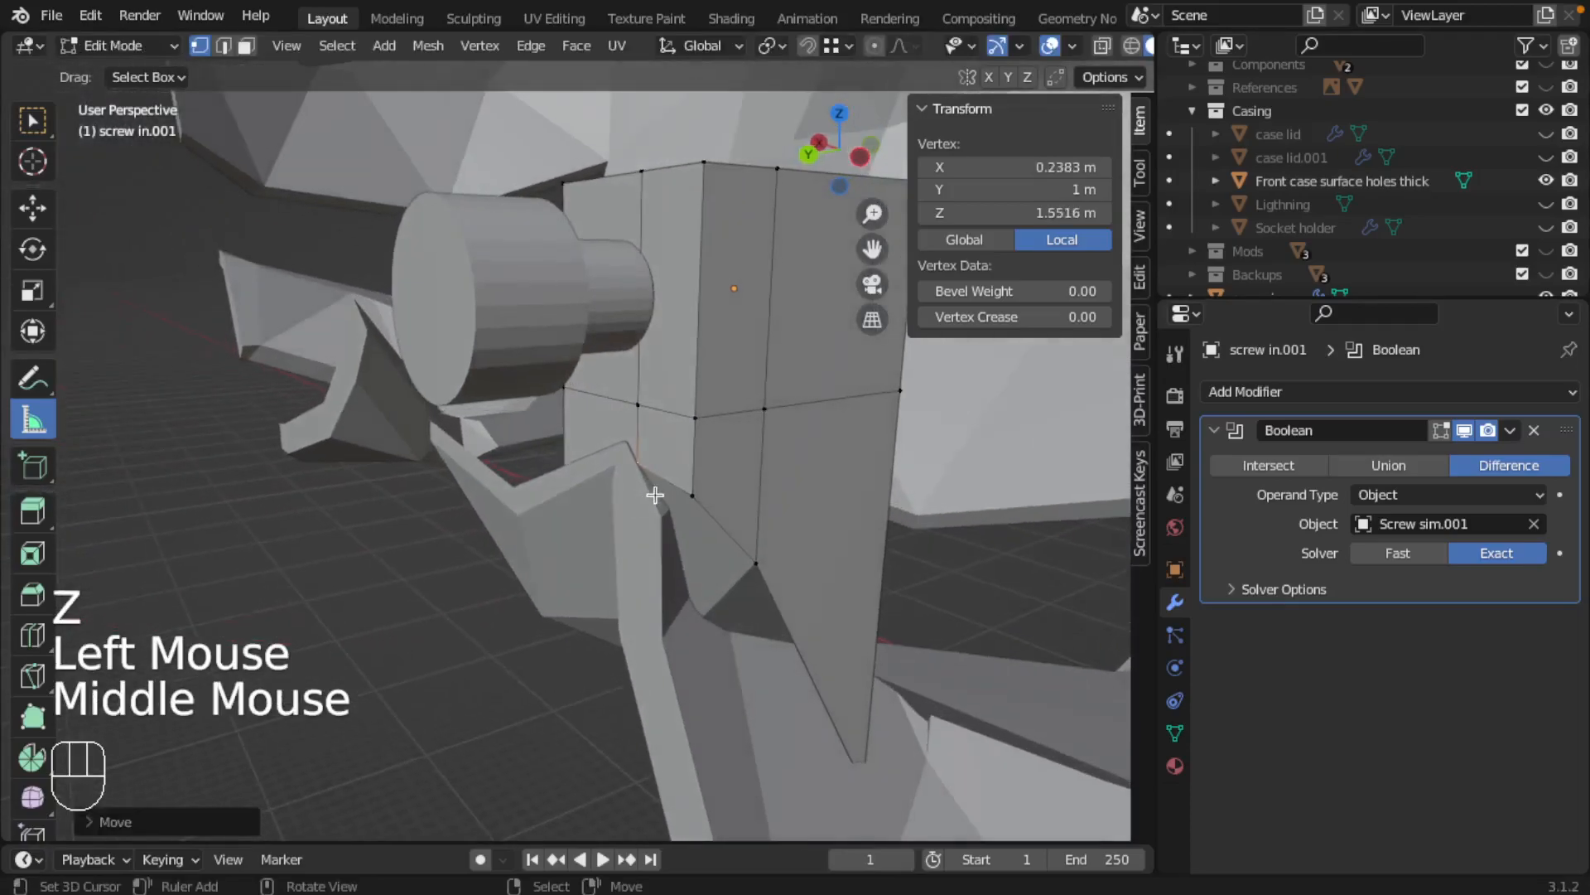
pyautogui.rightClick(699, 495)
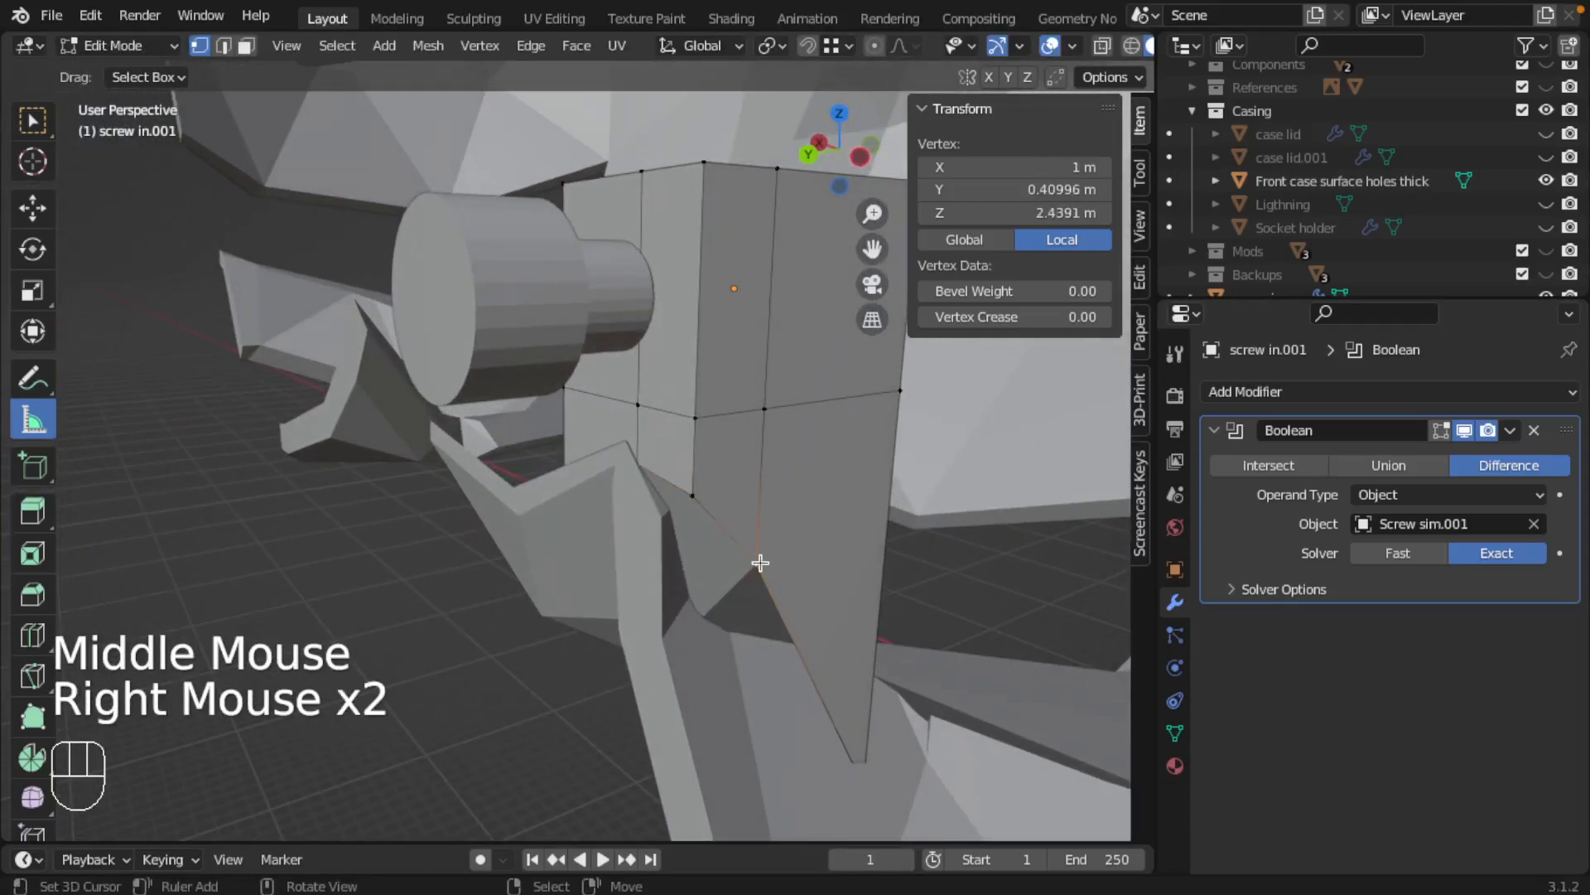
pyautogui.press('g')
pyautogui.press('z')
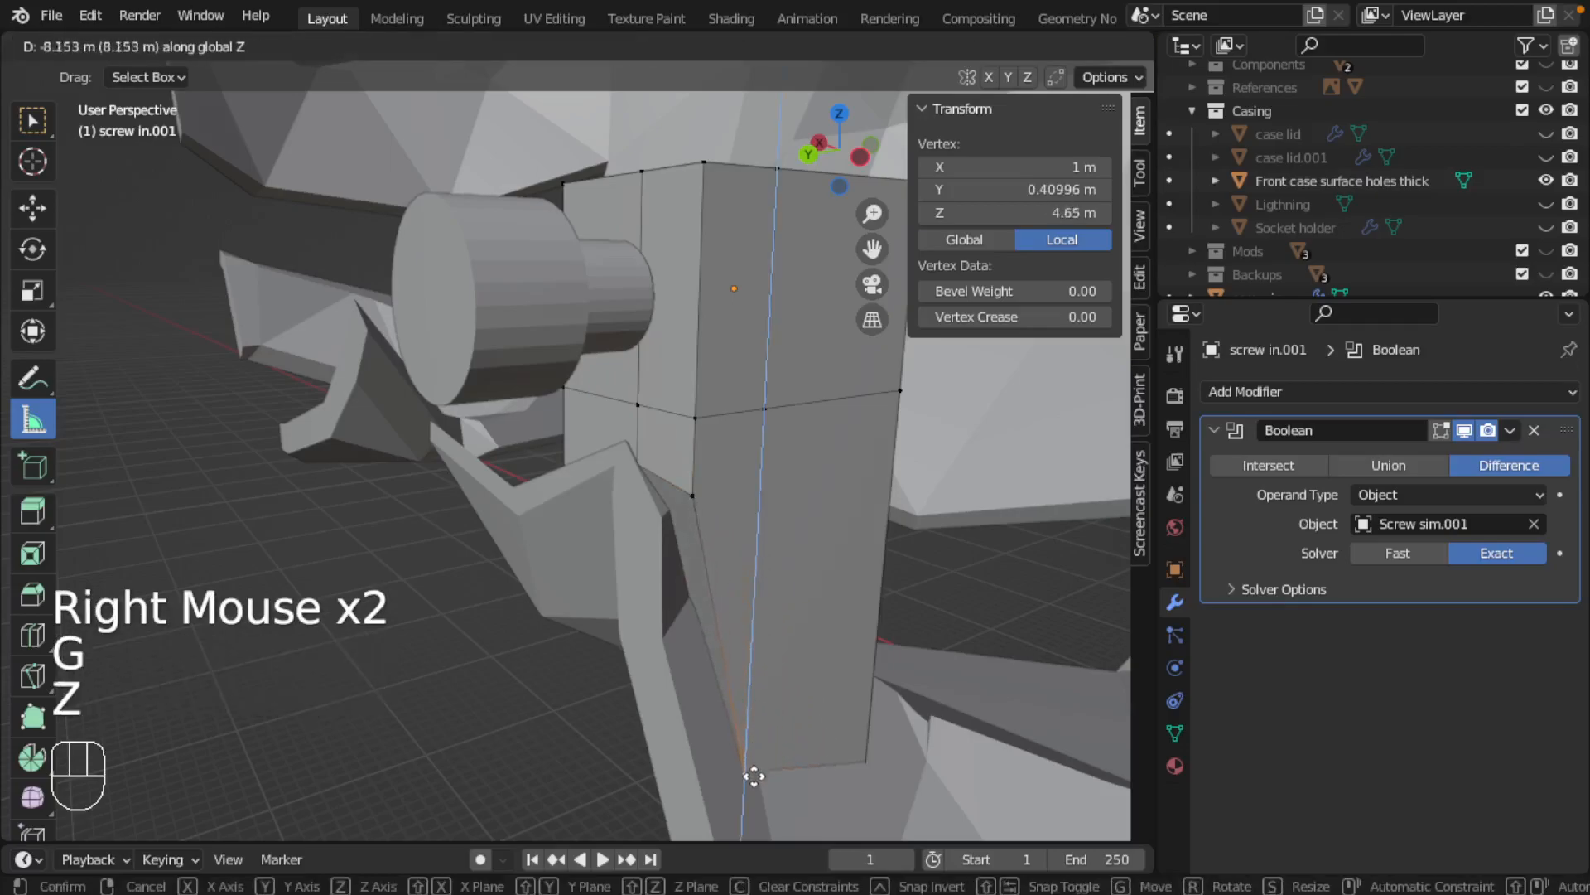
pyautogui.click(707, 504)
# Lower the bottom front corner vertex at local X 1 m, Y 1 m along Z to local Z 4.3902 m
pyautogui.rightClick(696, 504)
pyautogui.press('g')
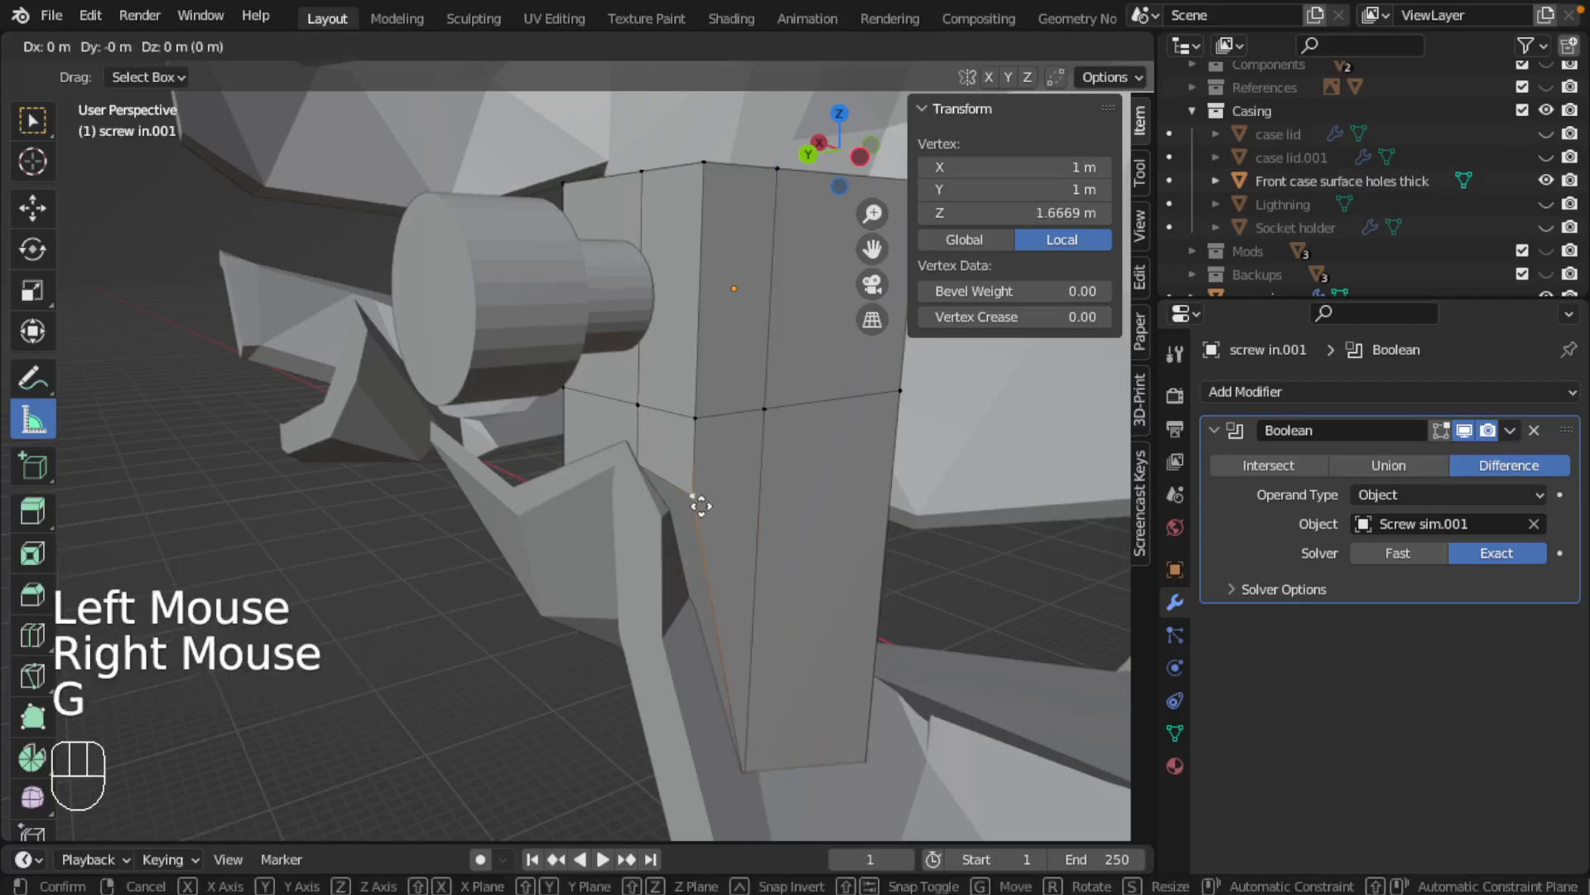
pyautogui.press('z')
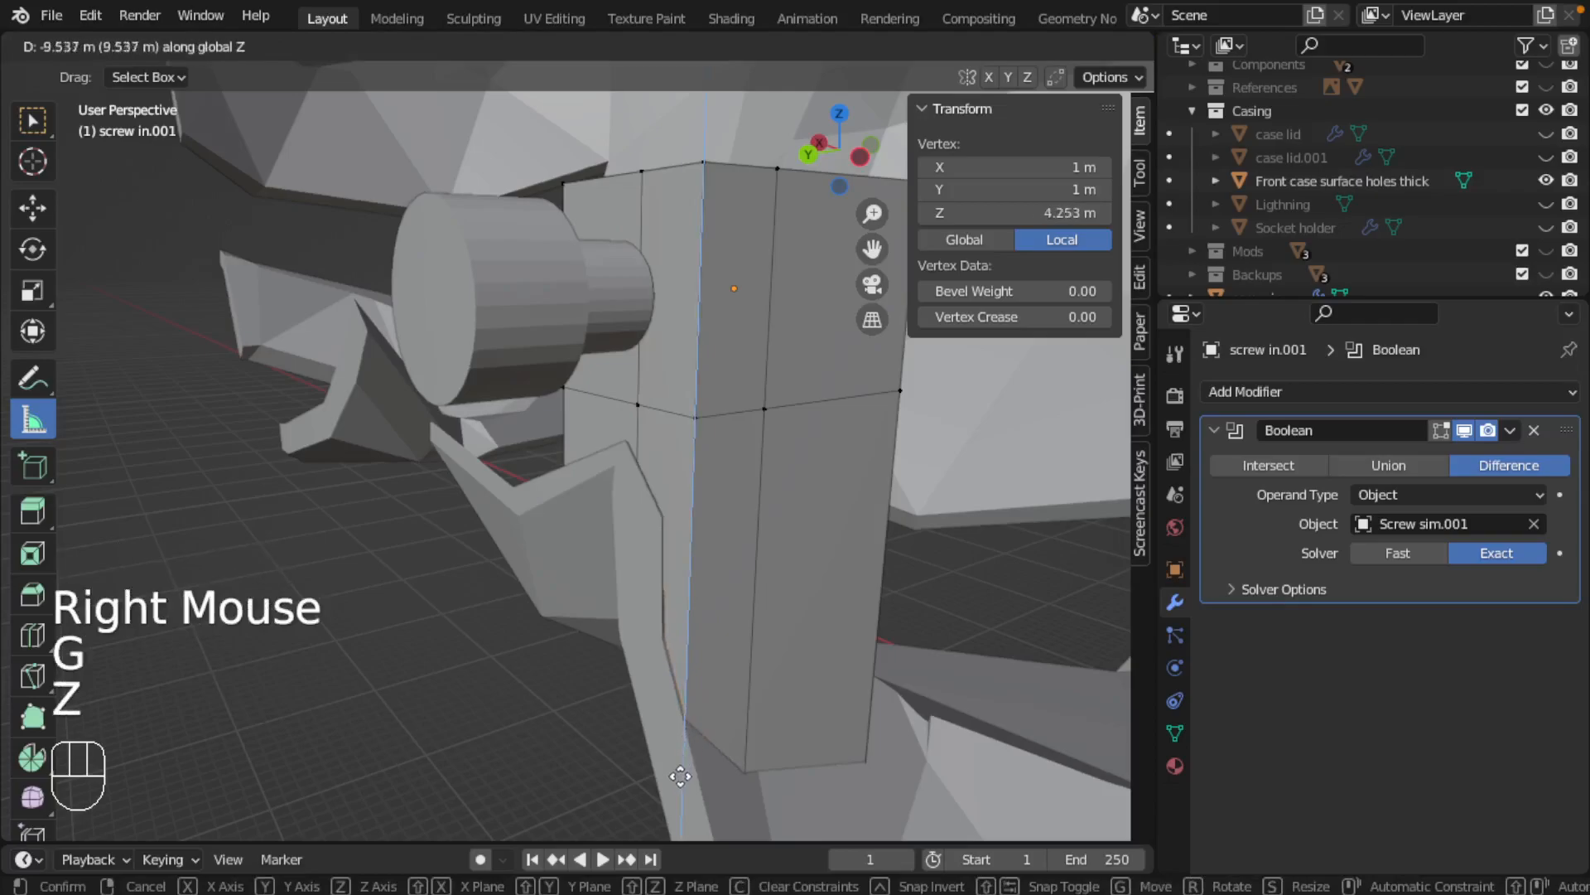
pyautogui.click(678, 789)
# Check the reshaped block's fit against the casing wall and return to Object Mode
pyautogui.moveTo(677, 789); pyautogui.dragTo(745, 580, button='middle')
pyautogui.scroll(-2, 806, 640)
pyautogui.moveTo(745, 580); pyautogui.dragTo(607, 557, button='middle')
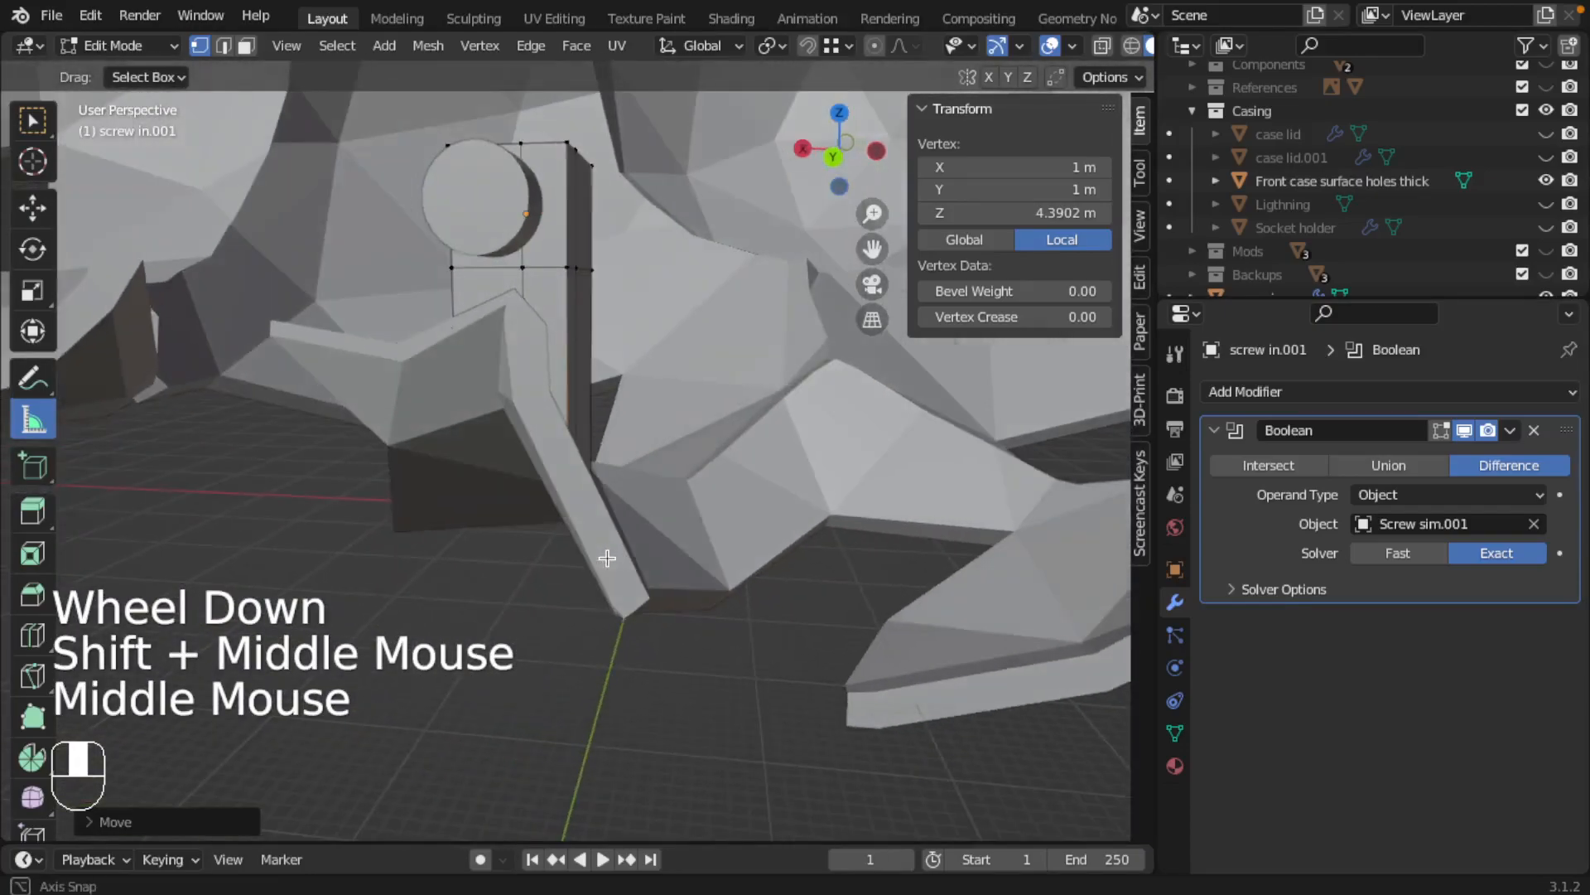
pyautogui.moveTo(919, 10)
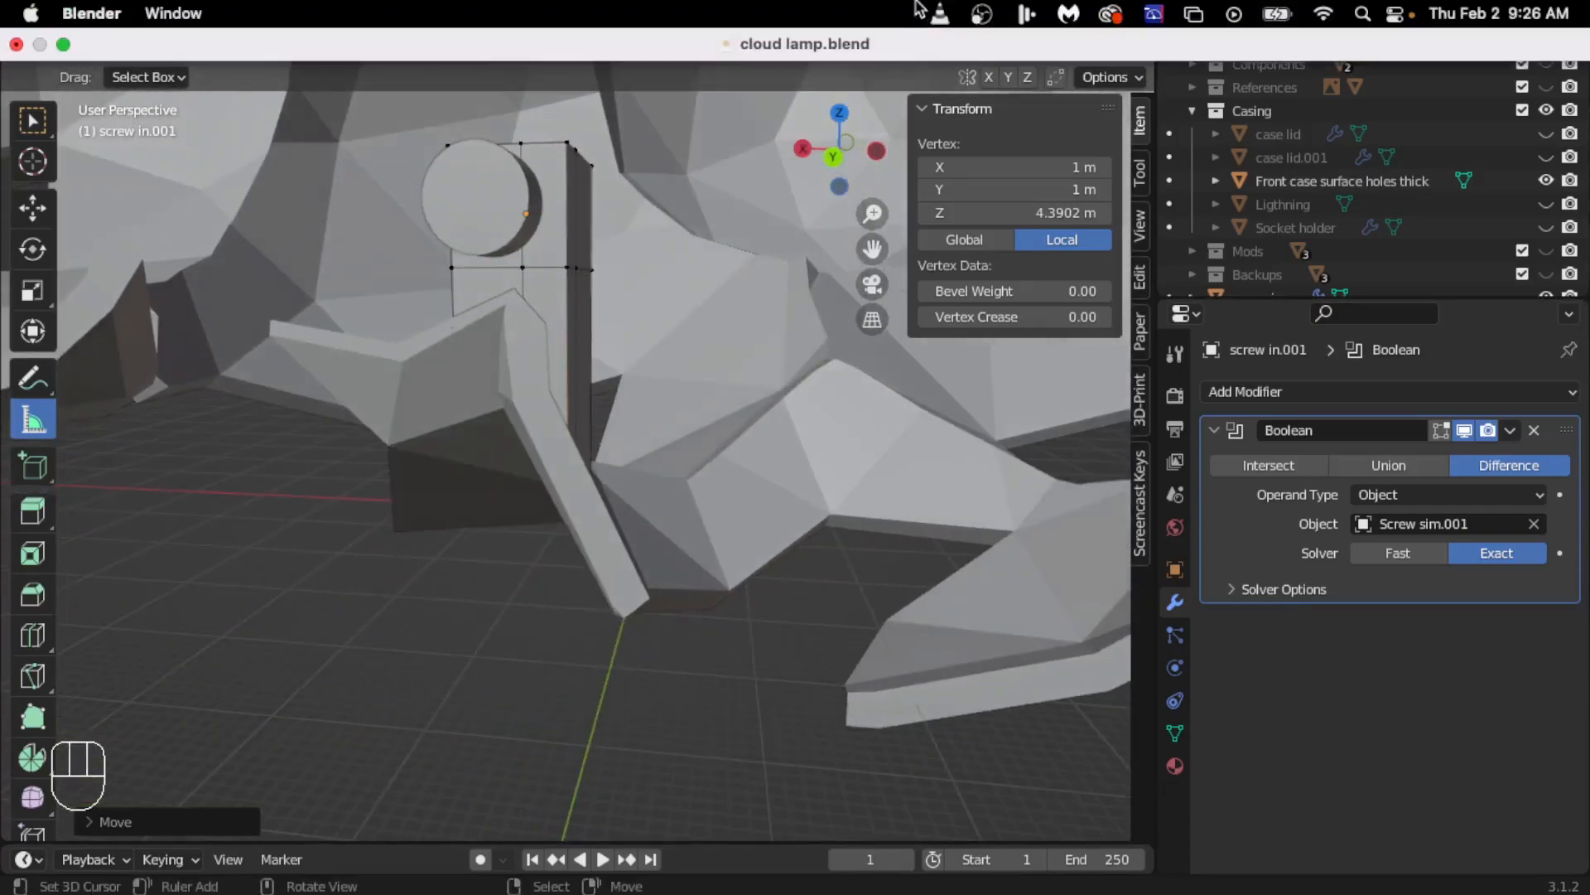
pyautogui.moveTo(462, 505); pyautogui.dragTo(1019, 474, button='middle')
pyautogui.rightClick(481, 363)
pyautogui.moveTo(758, 430); pyautogui.dragTo(687, 476, button='middle')
pyautogui.press('Tab')
# Examine the whole cloud casing with the fitted mounting block in place
pyautogui.scroll(-2, 562, 469)
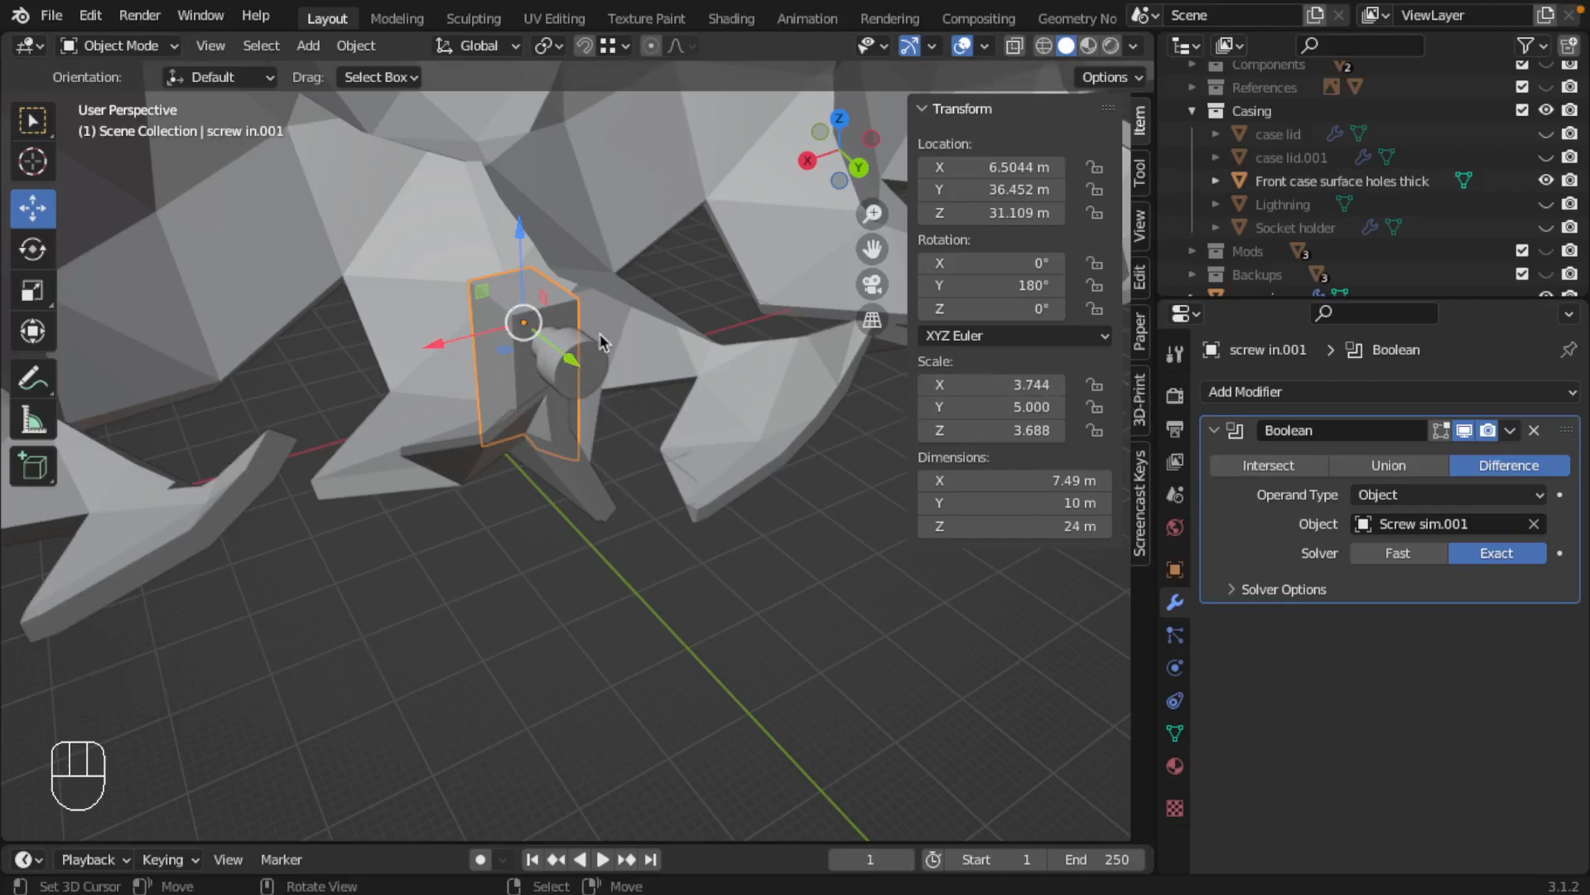
pyautogui.scroll(-4, 556, 449)
pyautogui.scroll(-2, 654, 473)
pyautogui.keyDown('shift'); pyautogui.moveTo(655, 404); pyautogui.dragTo(659, 448, button='middle'); pyautogui.keyUp('shift')
pyautogui.moveTo(659, 447); pyautogui.dragTo(598, 460, button='middle')
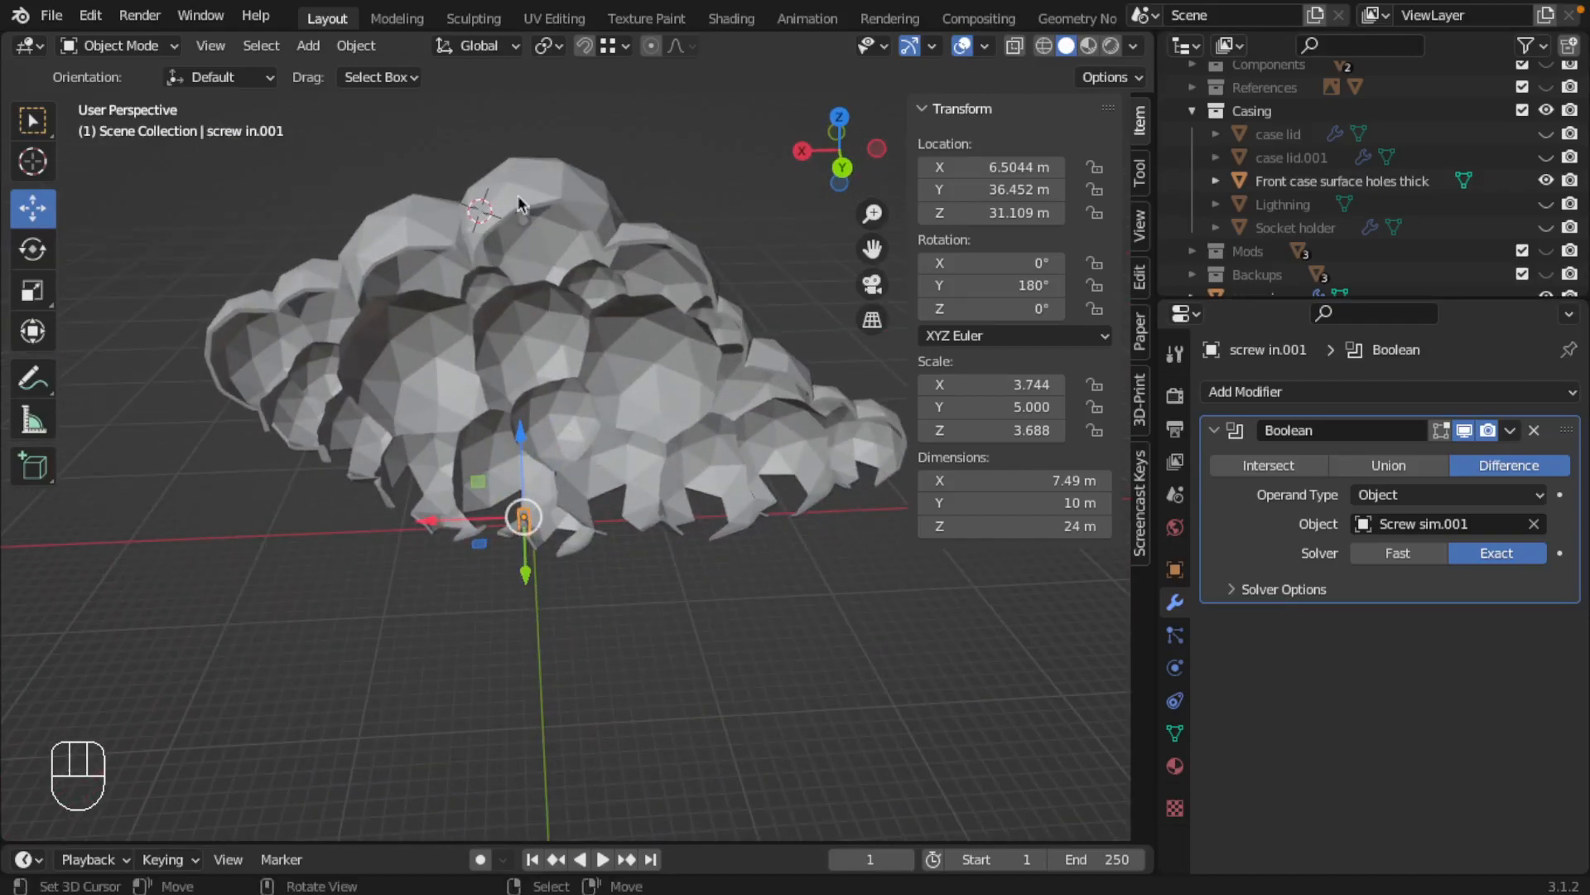
pyautogui.moveTo(527, 522); pyautogui.dragTo(558, 444, button='middle')
pyautogui.scroll(-2, 540, 447)
pyautogui.scroll(2, 540, 448)
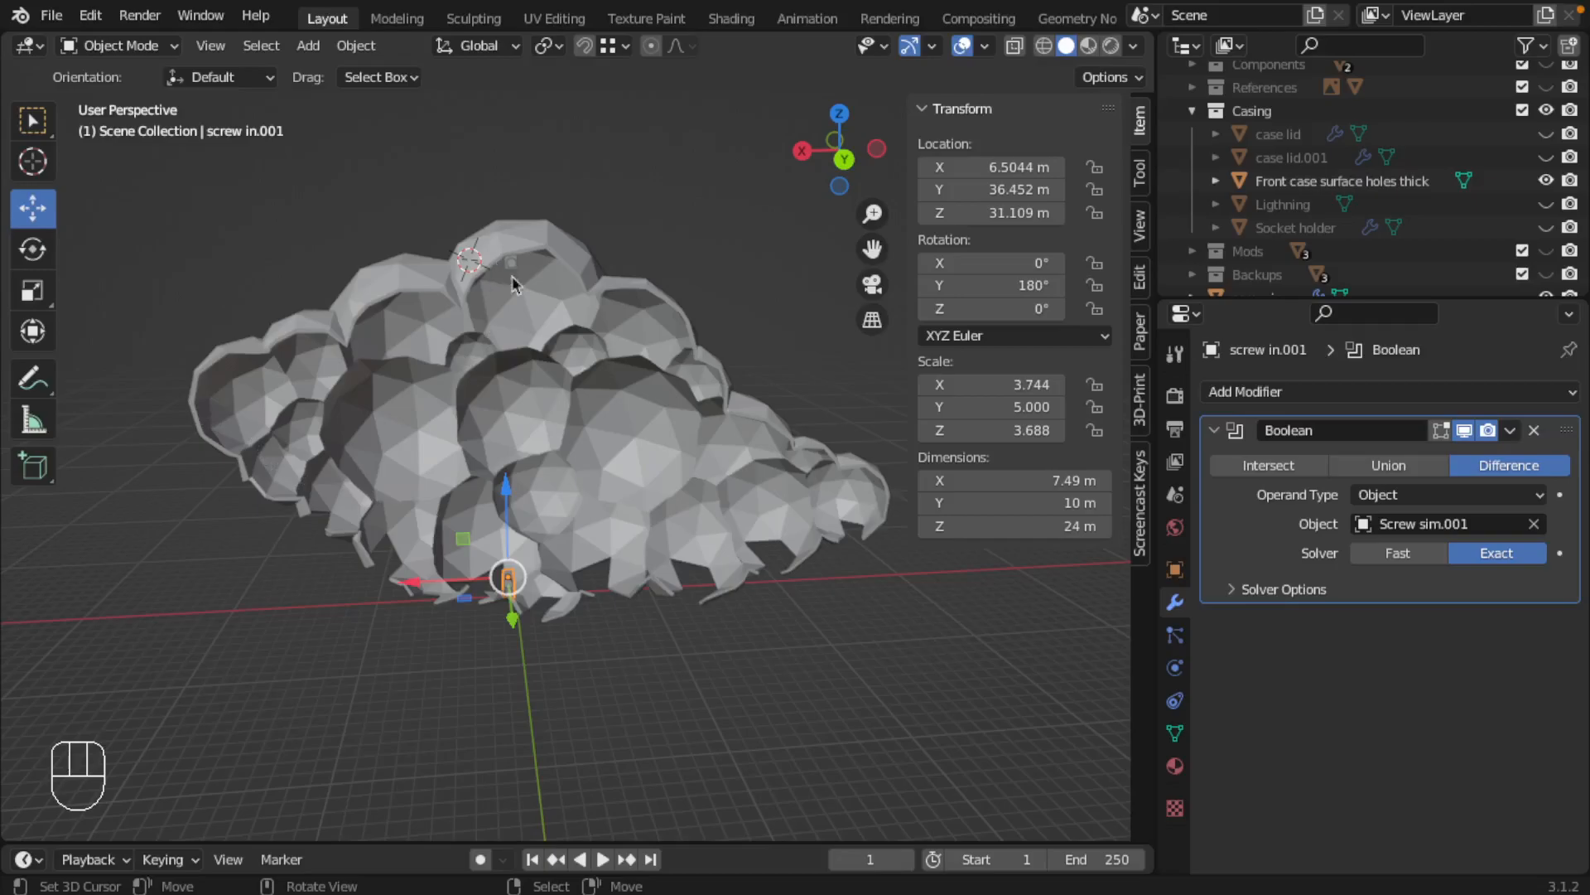
pyautogui.moveTo(756, 8)
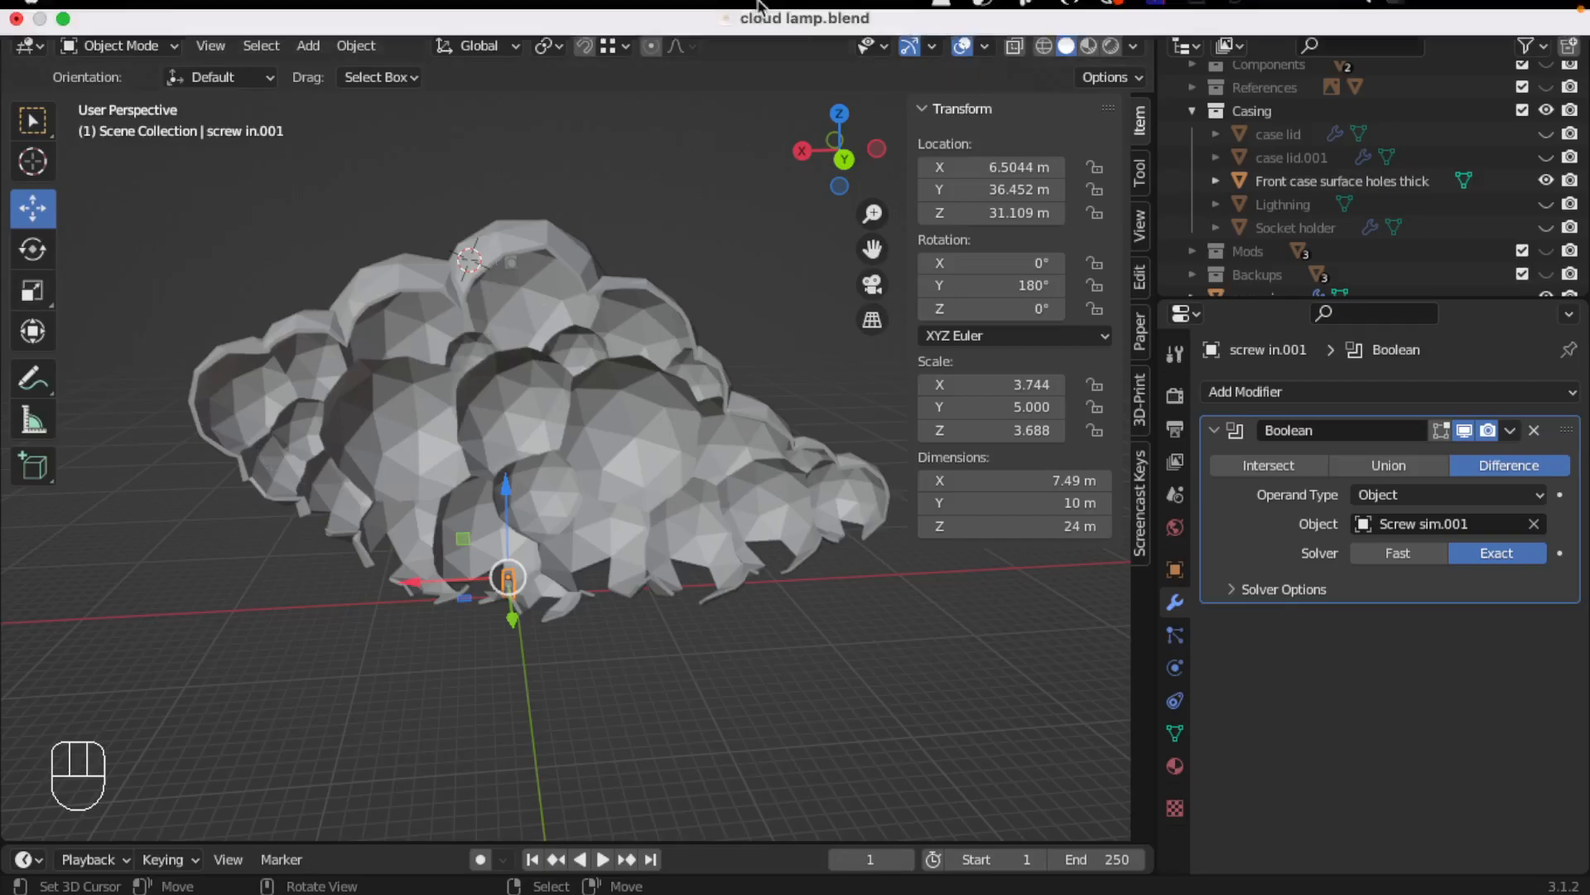